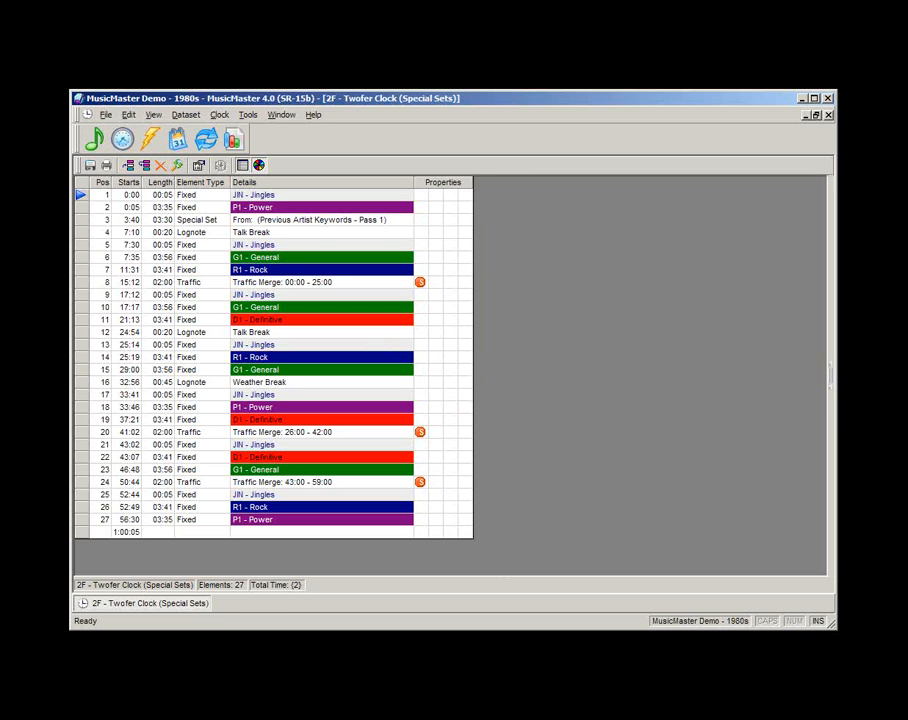
Show the clock's pie view pane beside the element list and narrow it to leave more room for the grid
click(831, 381)
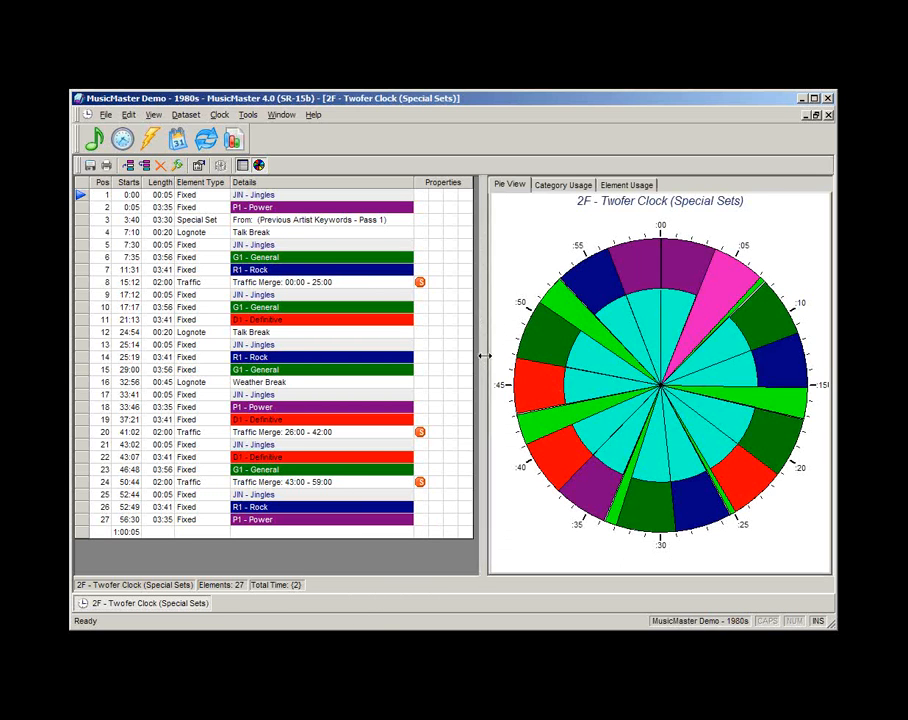
drag(482, 357, 557, 356)
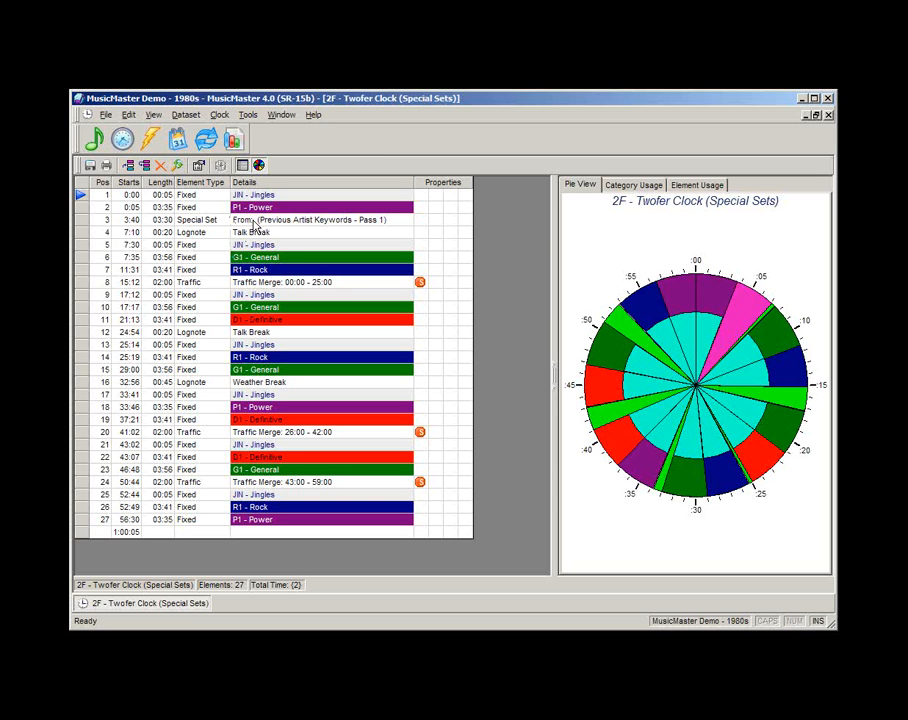
click(256, 226)
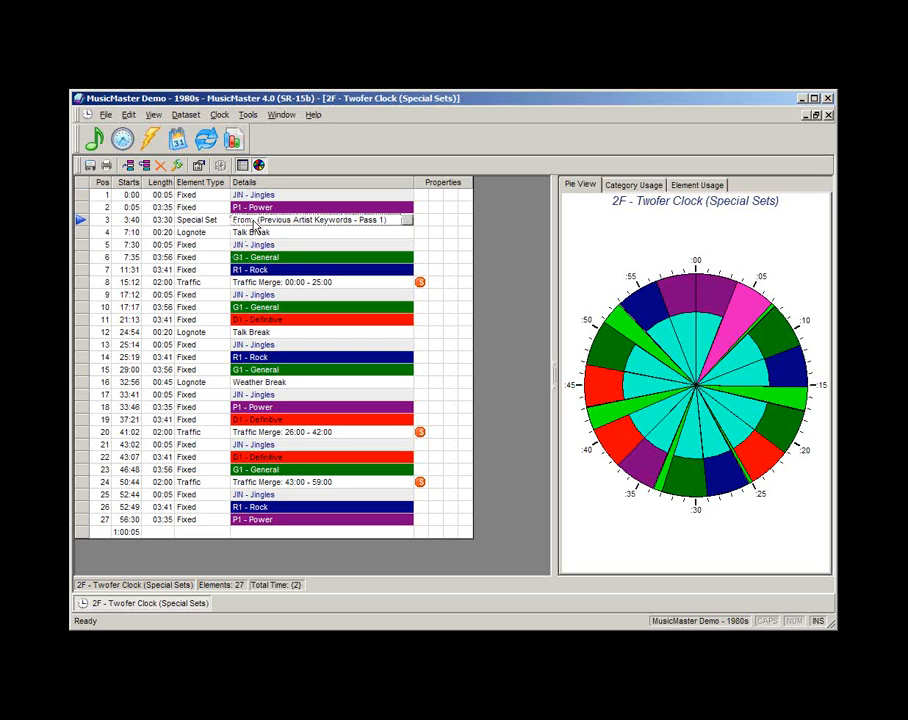
click(285, 222)
click(192, 220)
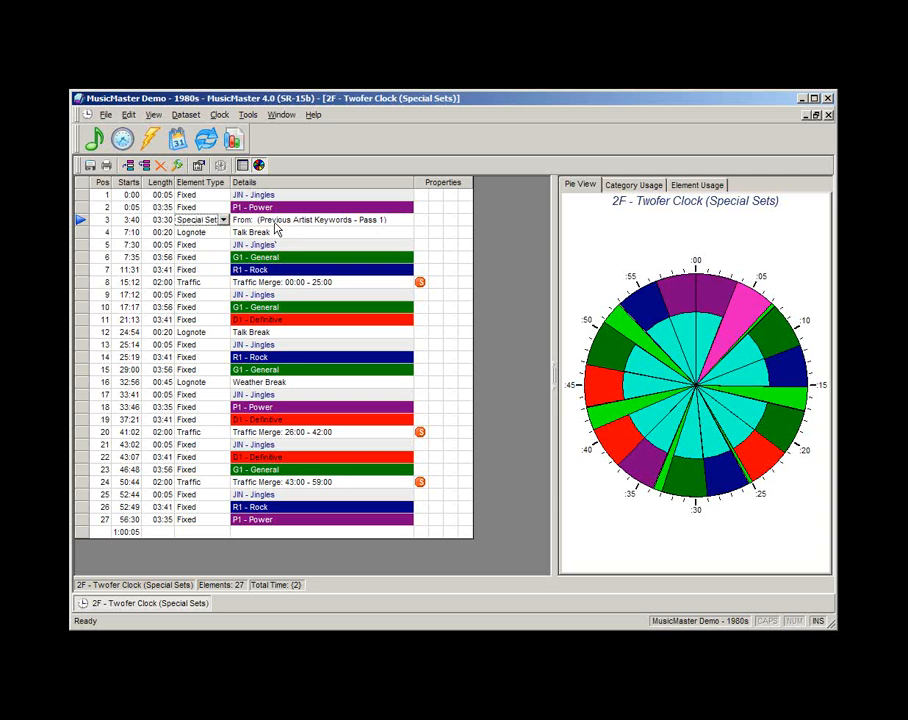
click(276, 224)
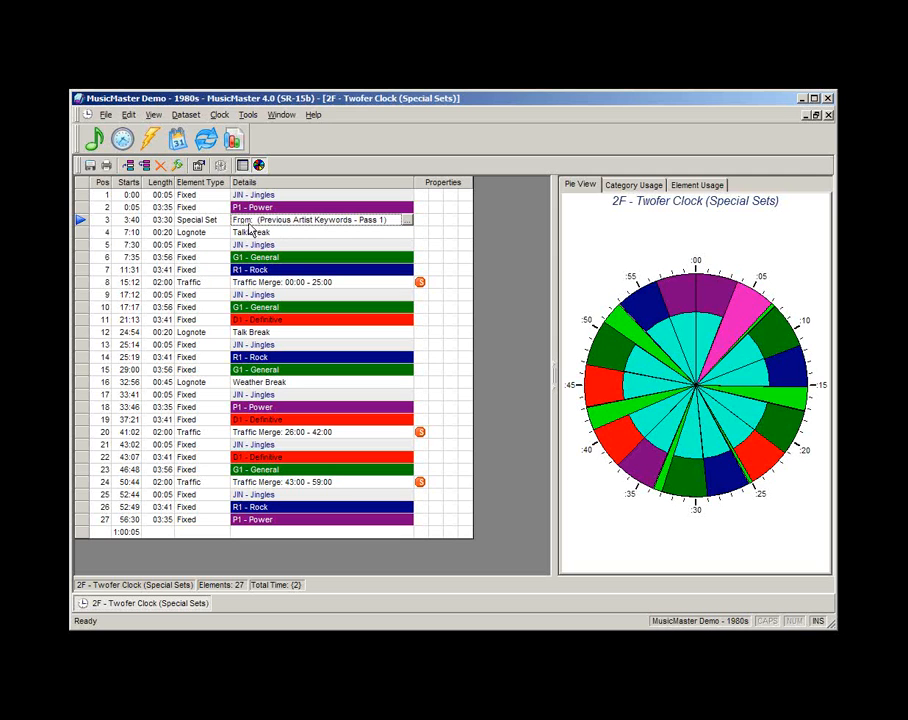
click(290, 208)
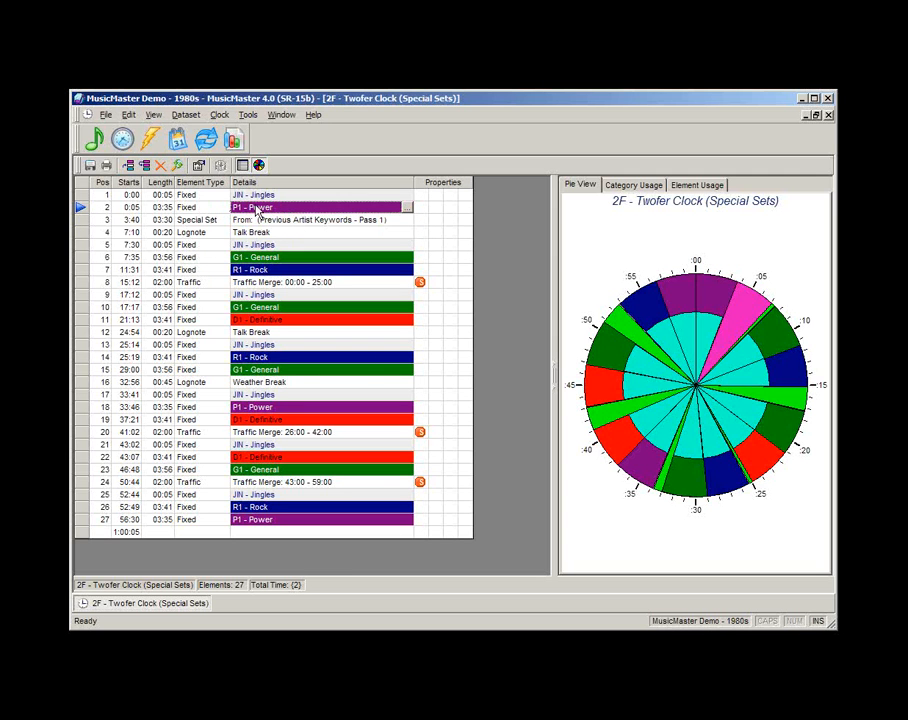
Fill the category list of the Special Set element in position 3 with D1 Definitive, R1 Rock, P1 Power and G1 General
click(276, 222)
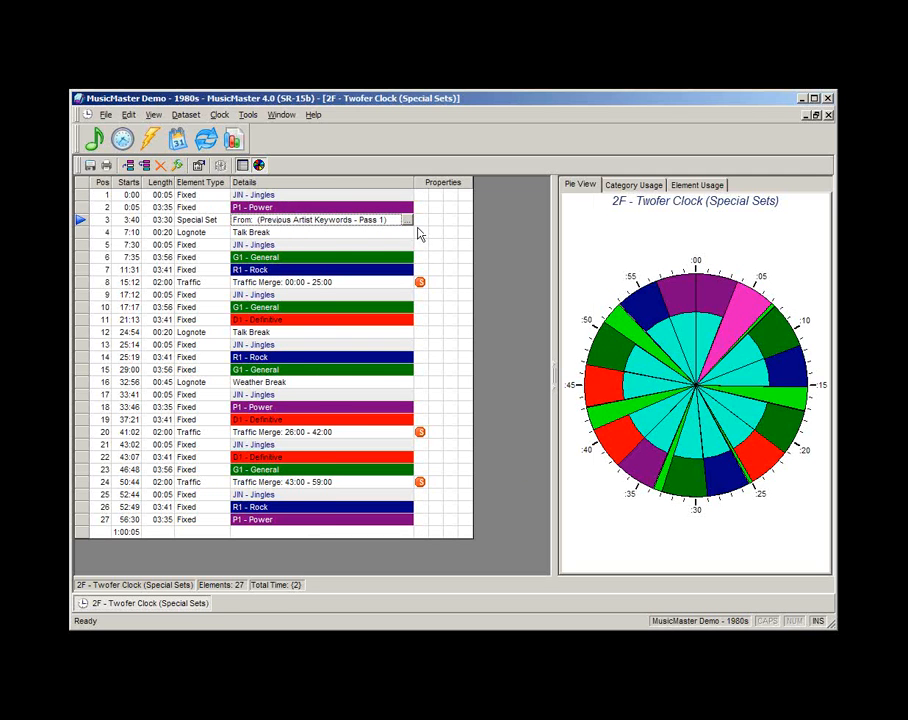
click(406, 220)
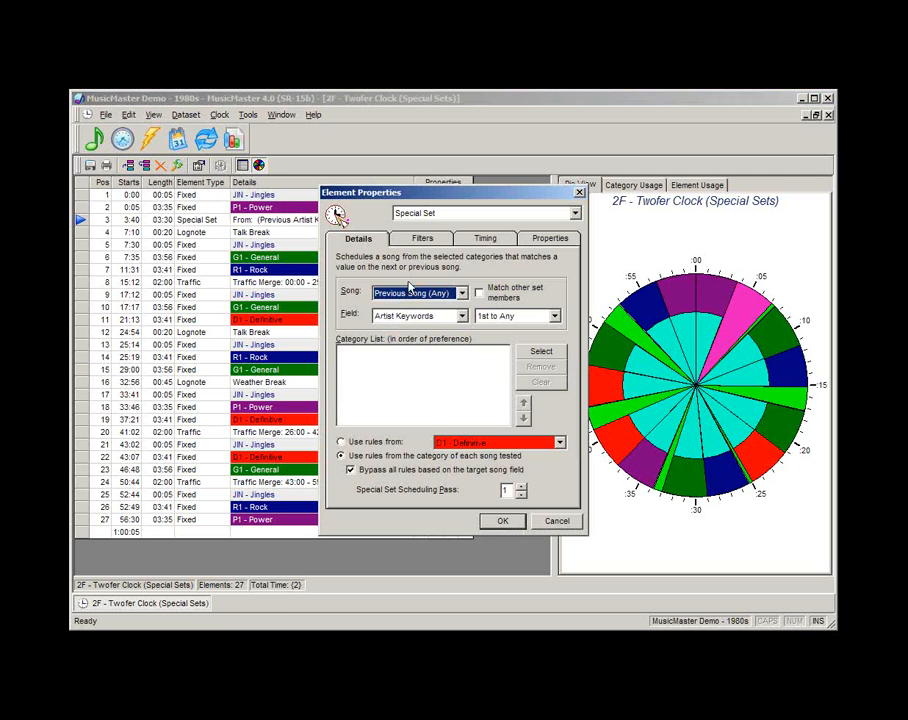
click(540, 353)
click(359, 296)
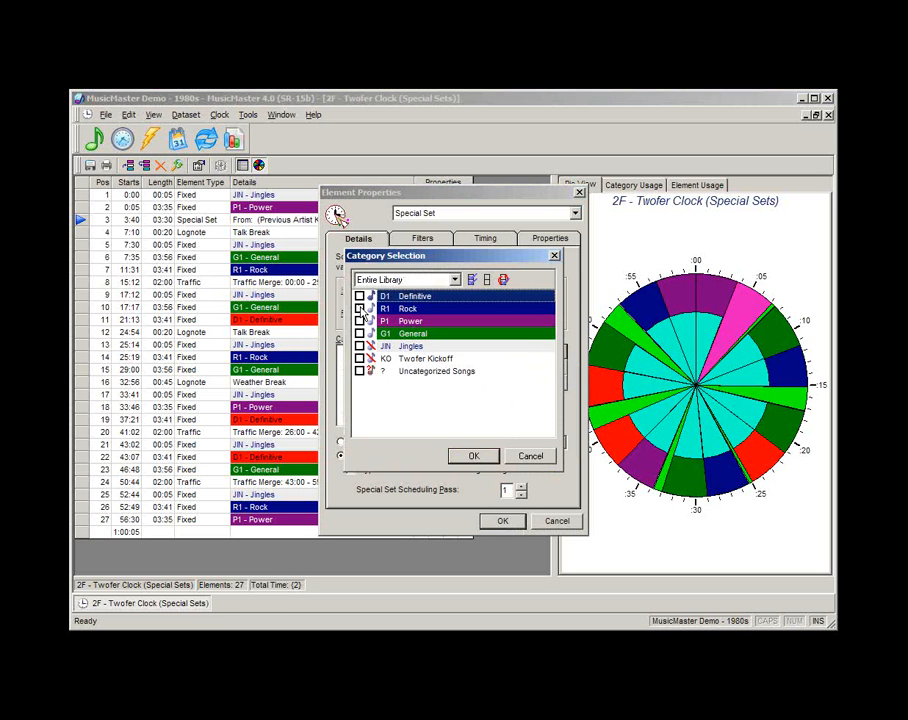
click(359, 308)
click(359, 321)
click(359, 333)
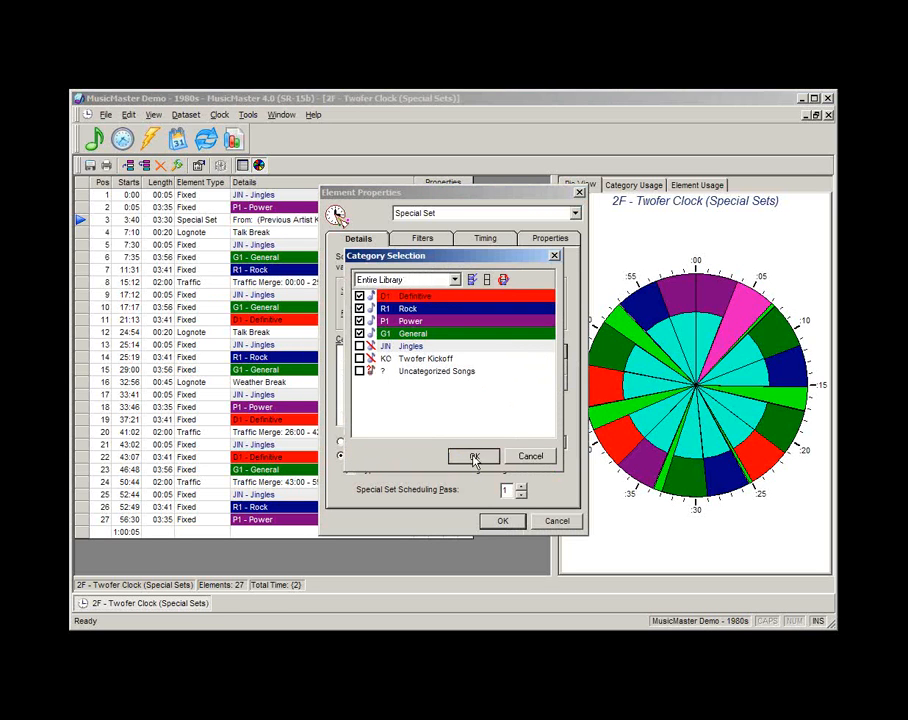
click(470, 455)
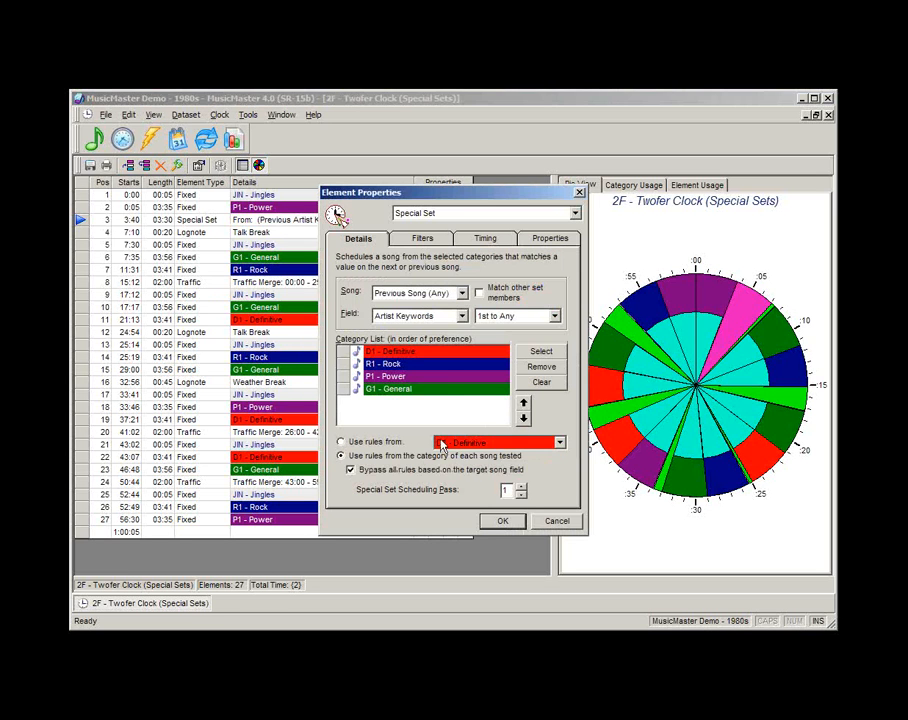
Review the song-matching options, keep Previous Song (Any), and apply the Special Set element's properties
click(463, 294)
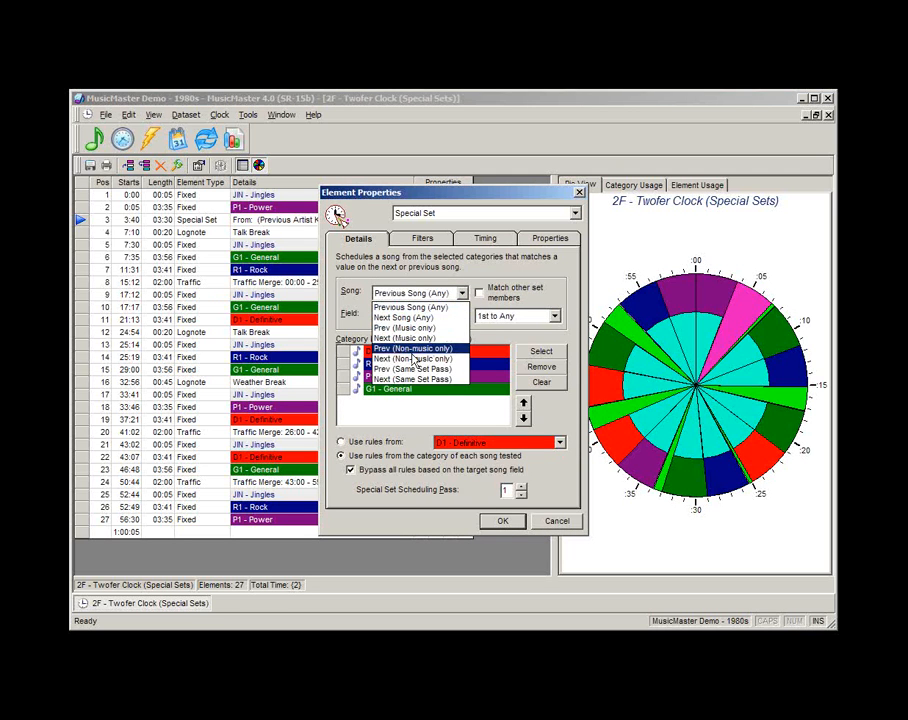
click(463, 294)
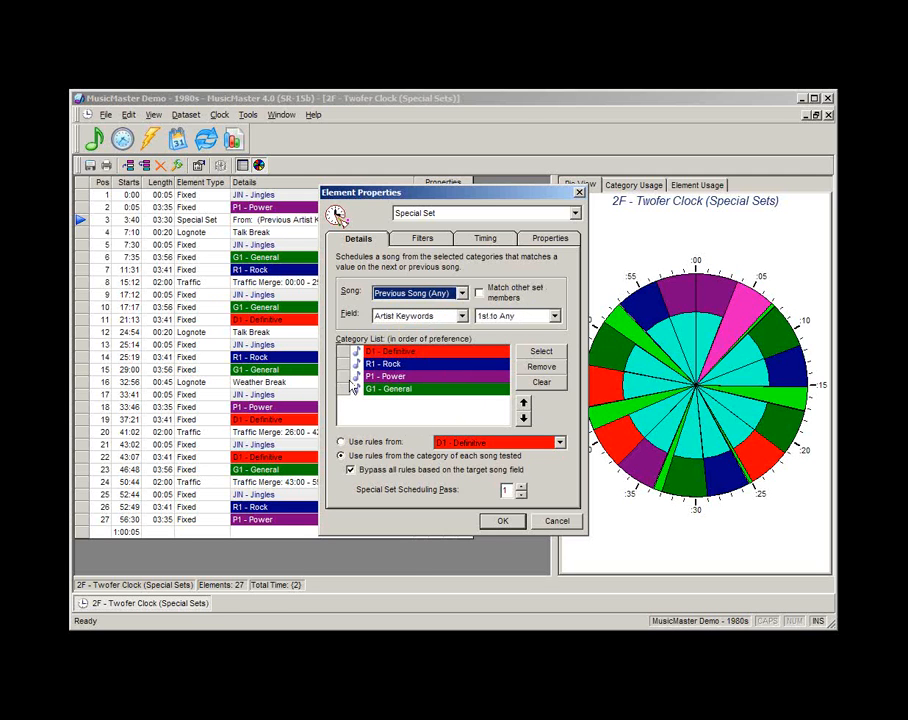
click(503, 522)
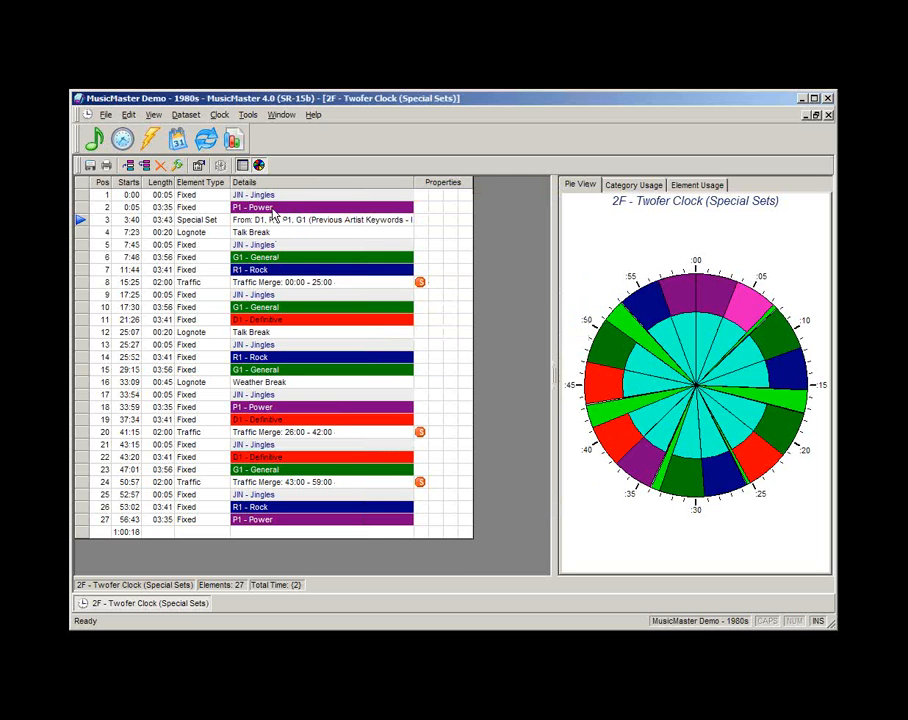
click(290, 208)
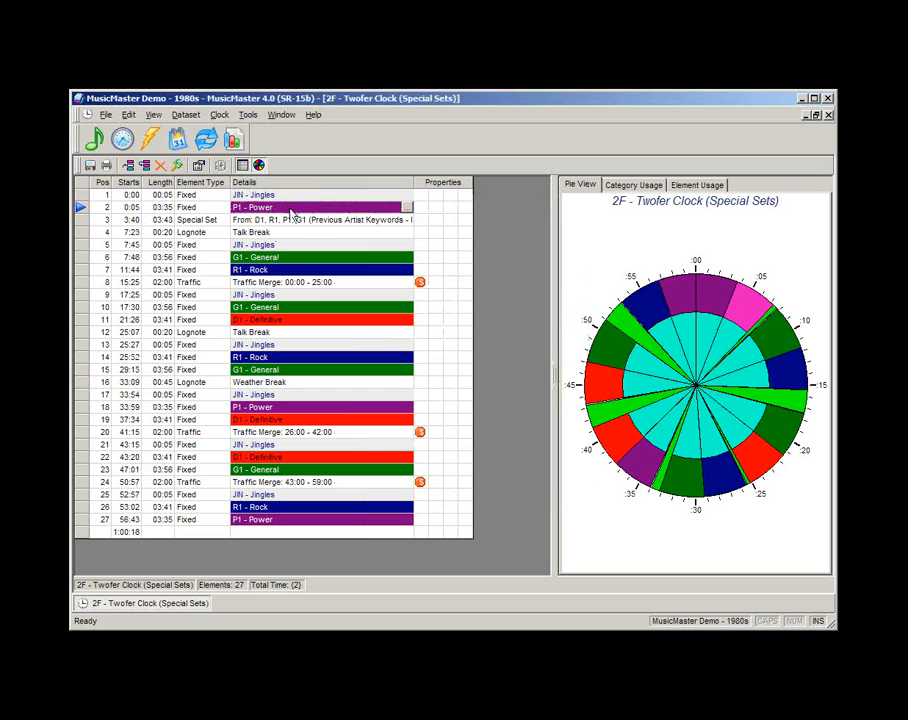
click(316, 222)
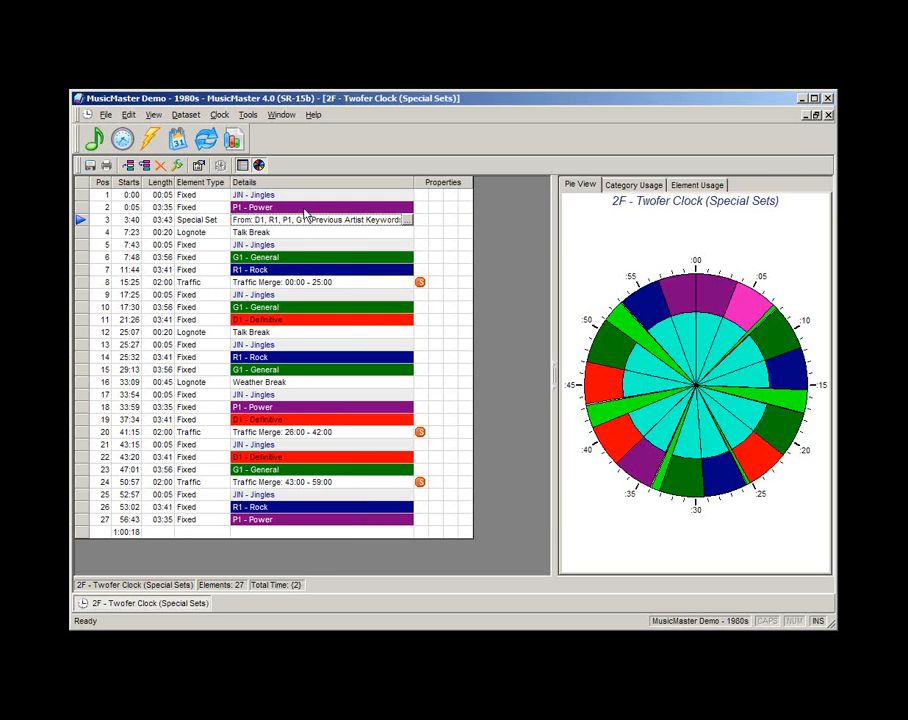
click(305, 210)
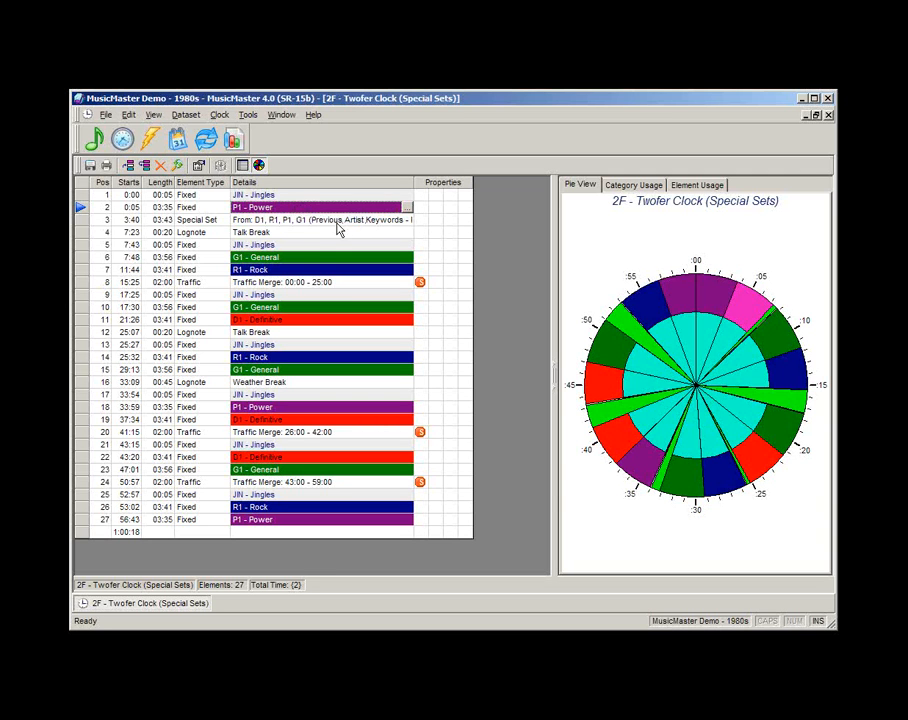
click(338, 222)
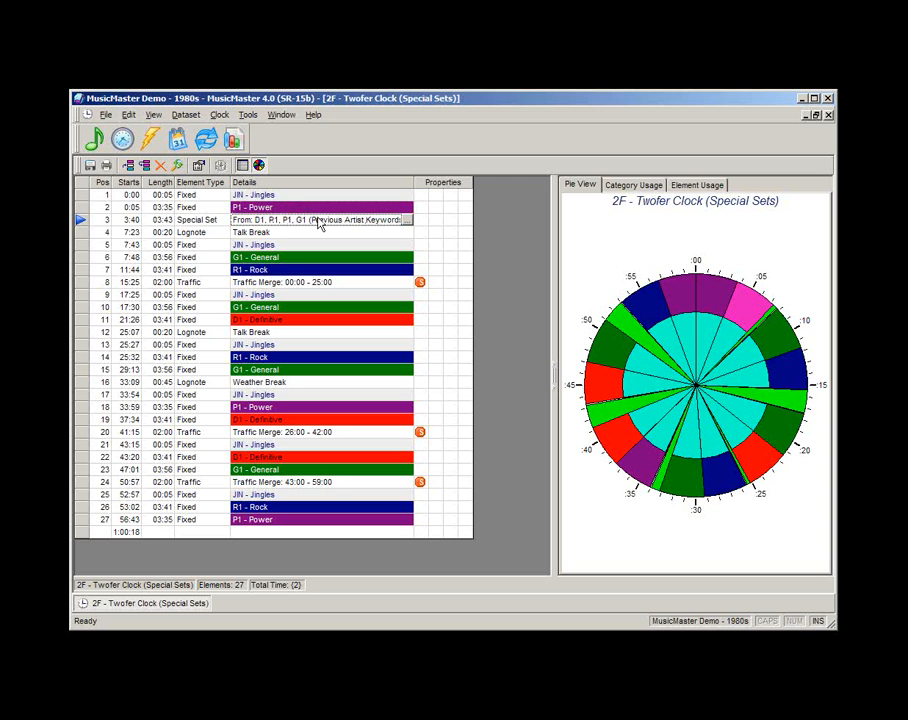
Examine the category and filter settings of the P1 - Power element in position 2, closing its properties without changes
key(Up)
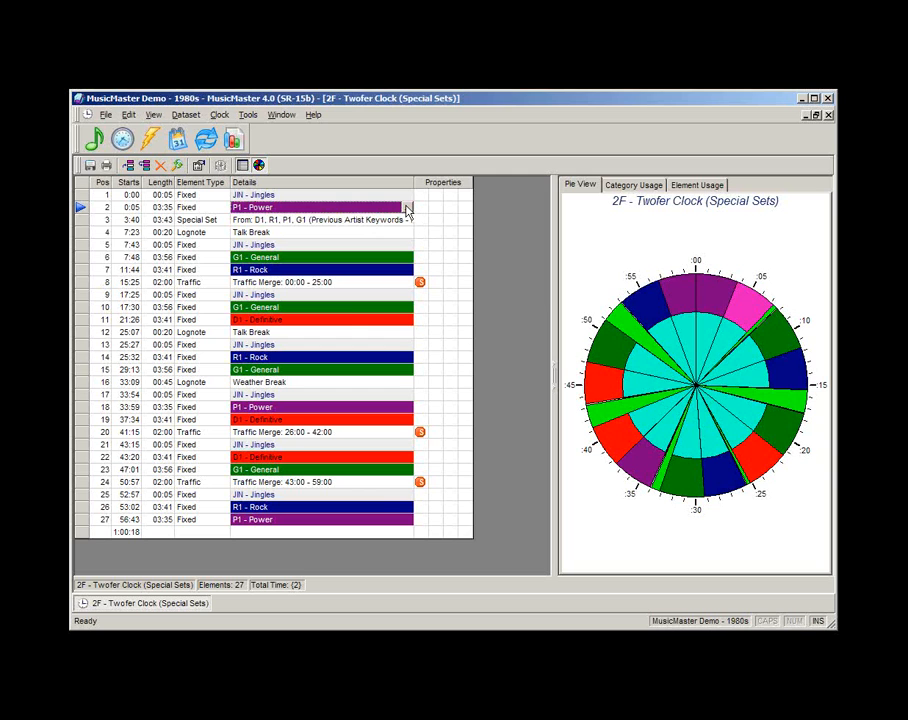
click(407, 212)
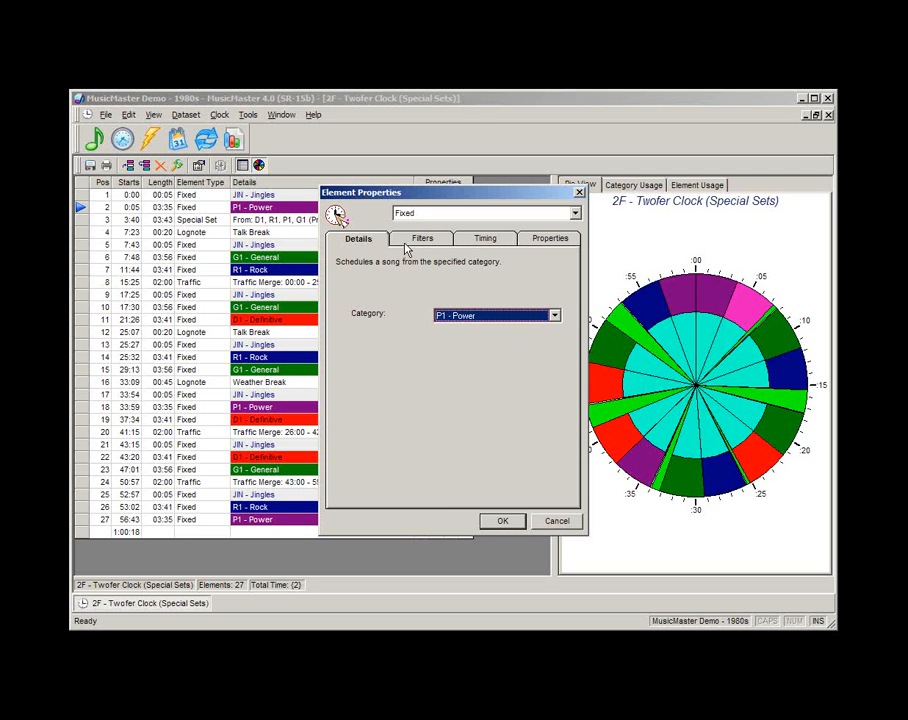
click(552, 520)
click(324, 209)
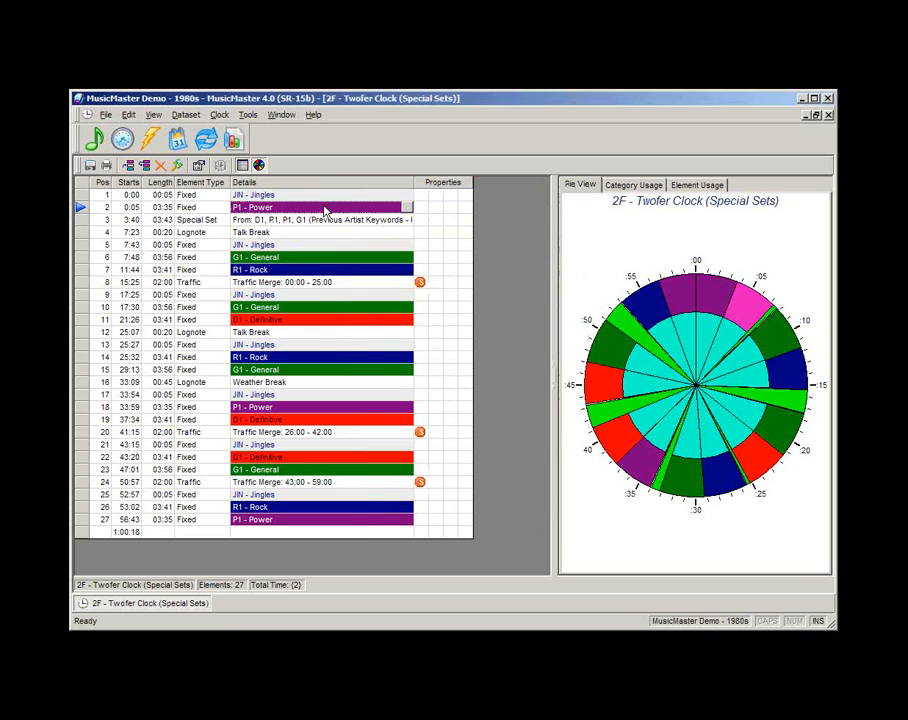
click(407, 207)
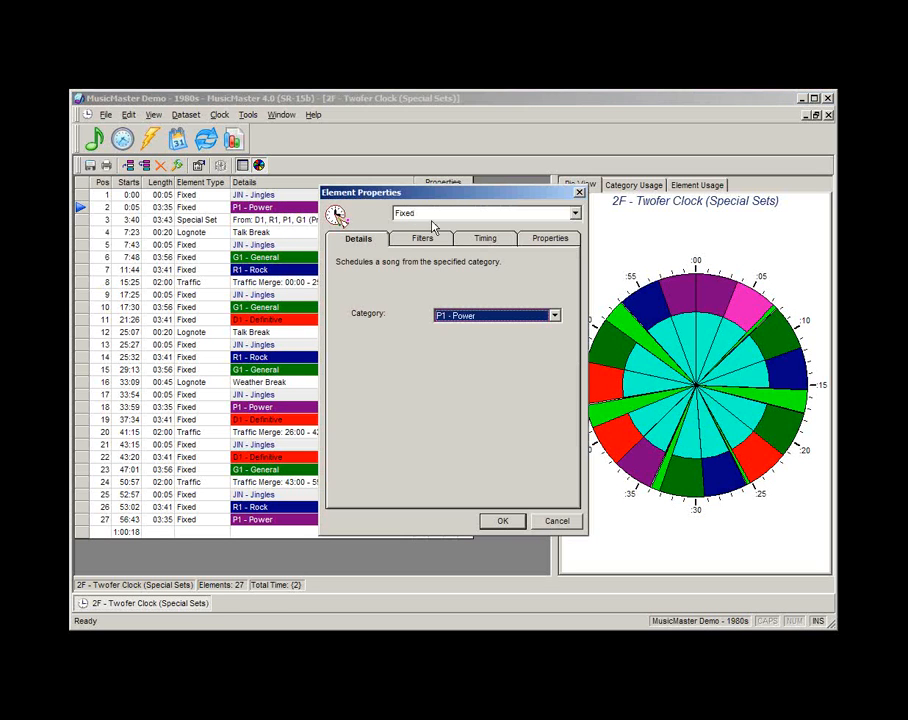
click(424, 237)
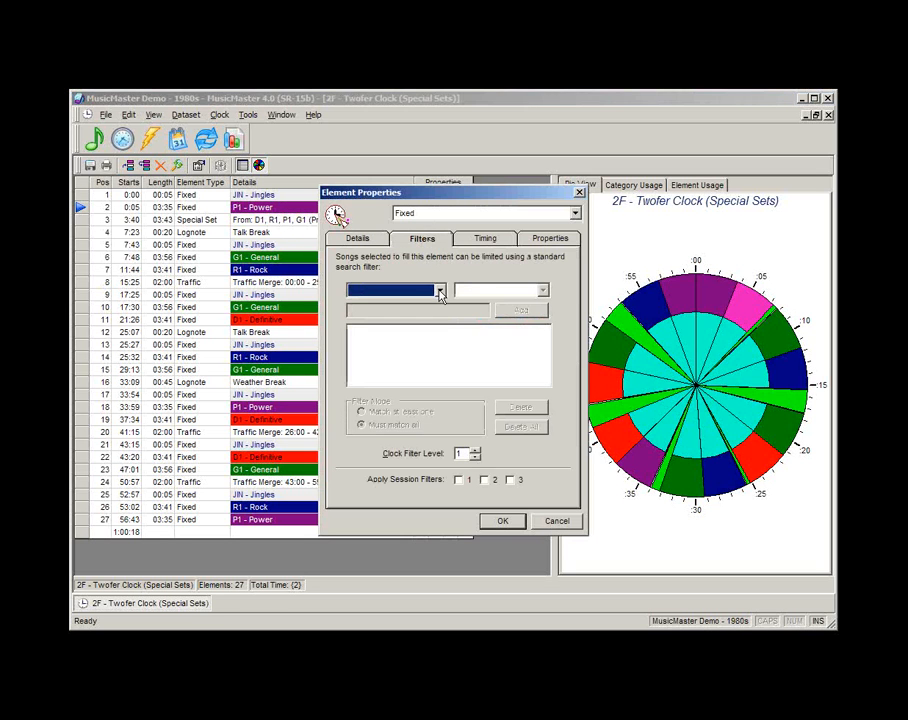
click(440, 292)
click(440, 294)
click(557, 522)
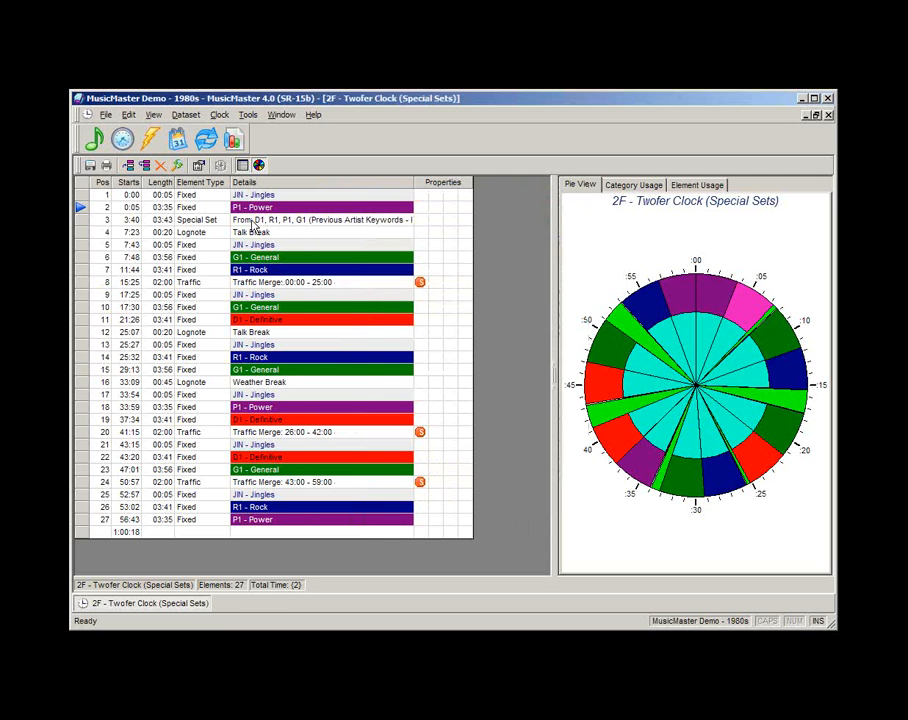
click(279, 222)
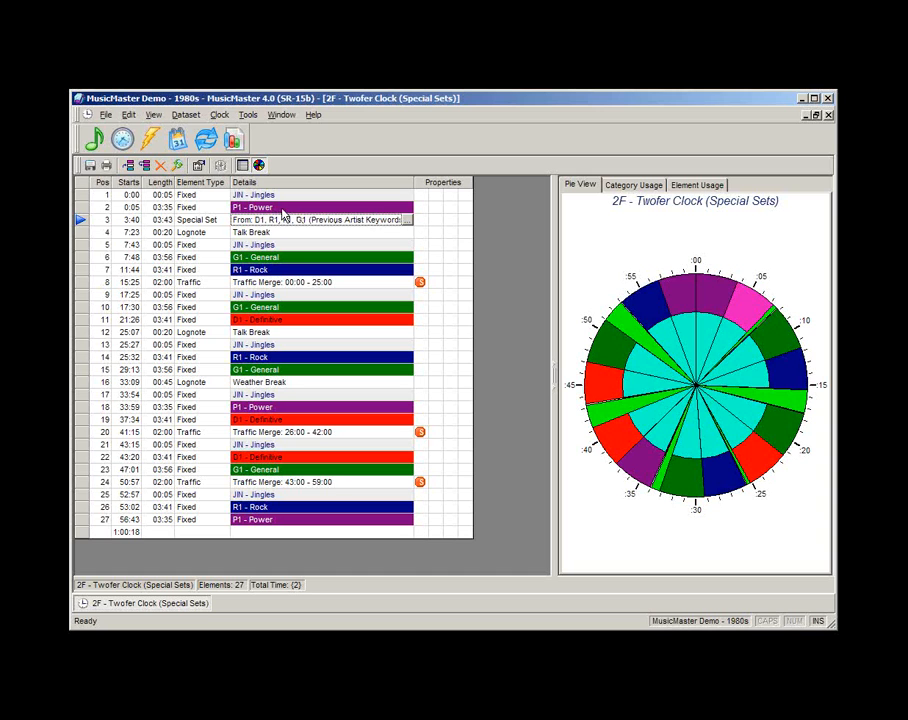
click(282, 209)
click(313, 220)
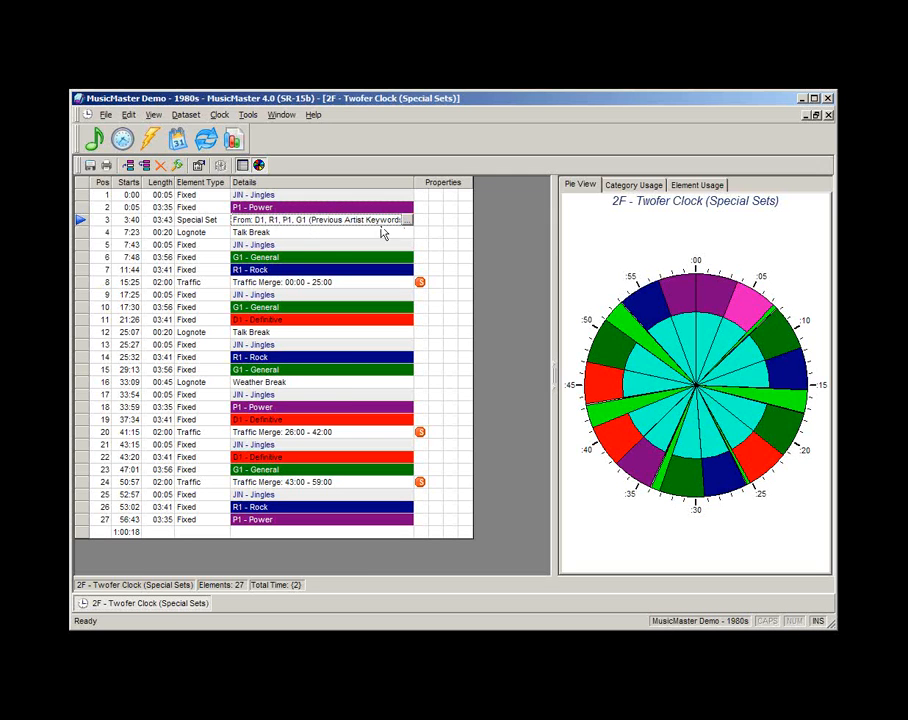
Query the song library for the Definitive, Rock, Power and General categories, excluding Jingles and Twofer Kickoff, and sort the songs by artist
click(96, 142)
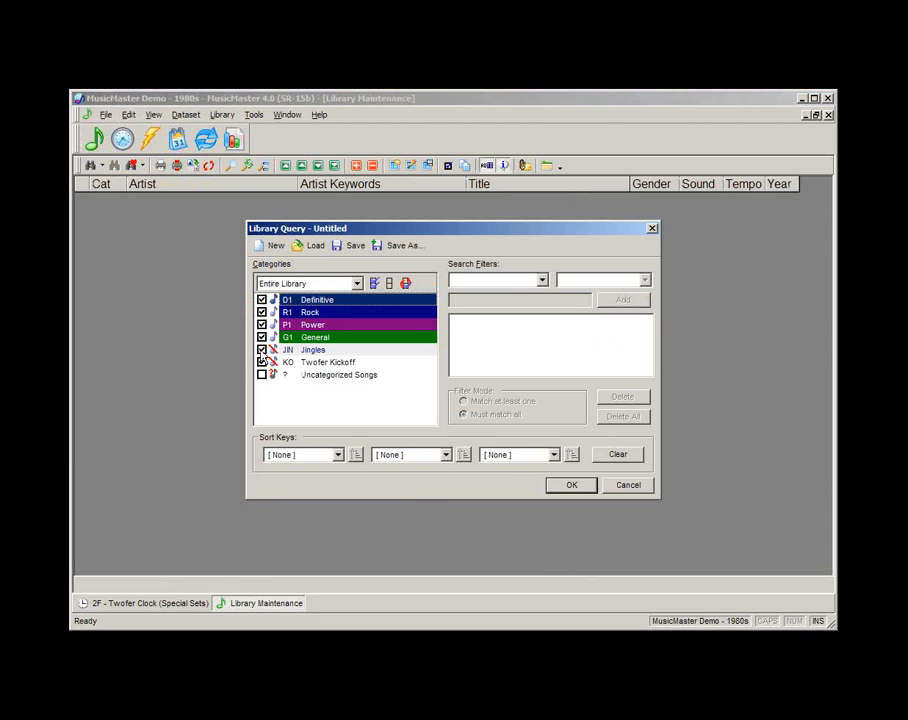
click(261, 351)
click(262, 362)
click(567, 486)
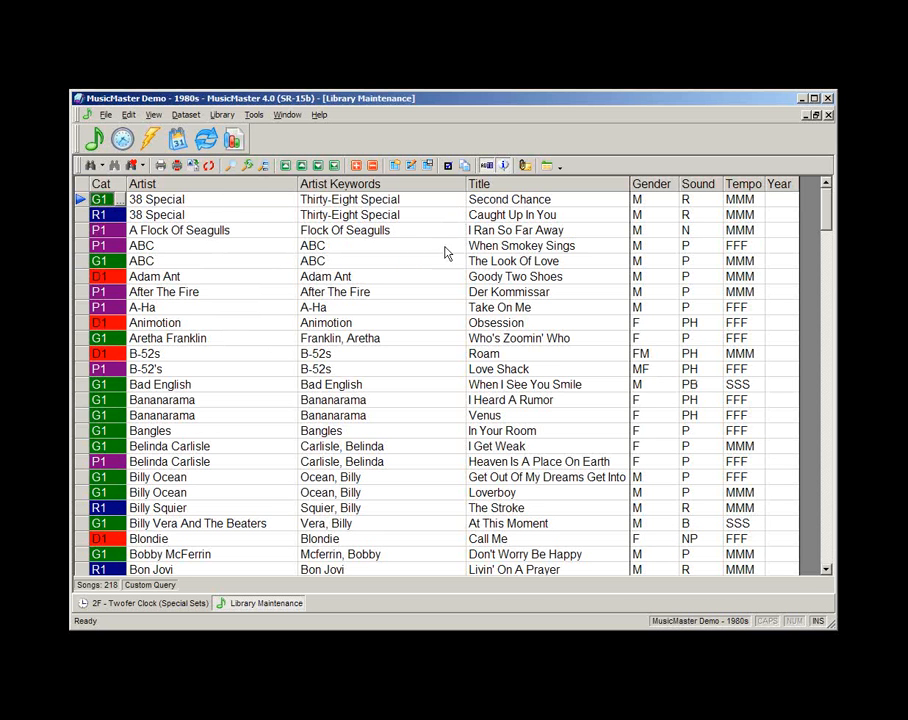
click(219, 184)
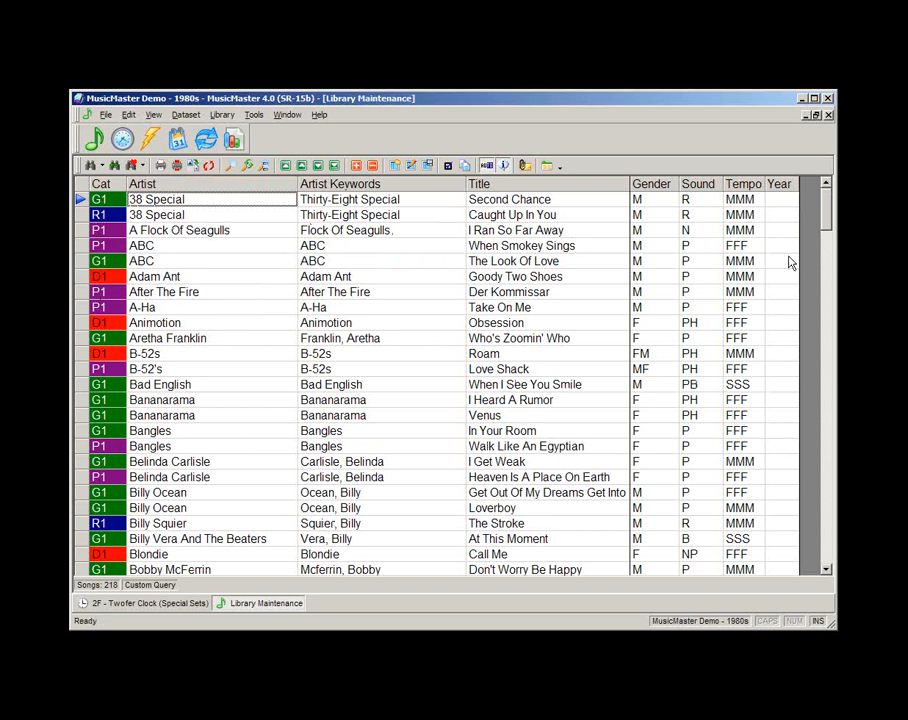
Examine the artist list for artists with one song, such as Irene Cara and Jody Watley, and those with several, such as J Geils Band
drag(825, 217, 825, 284)
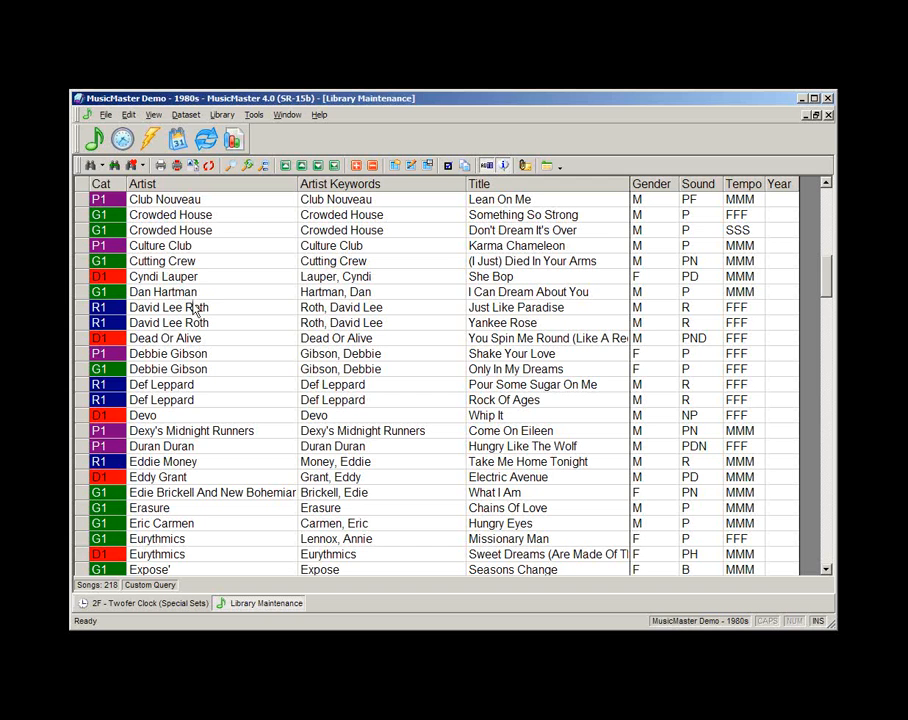
click(824, 544)
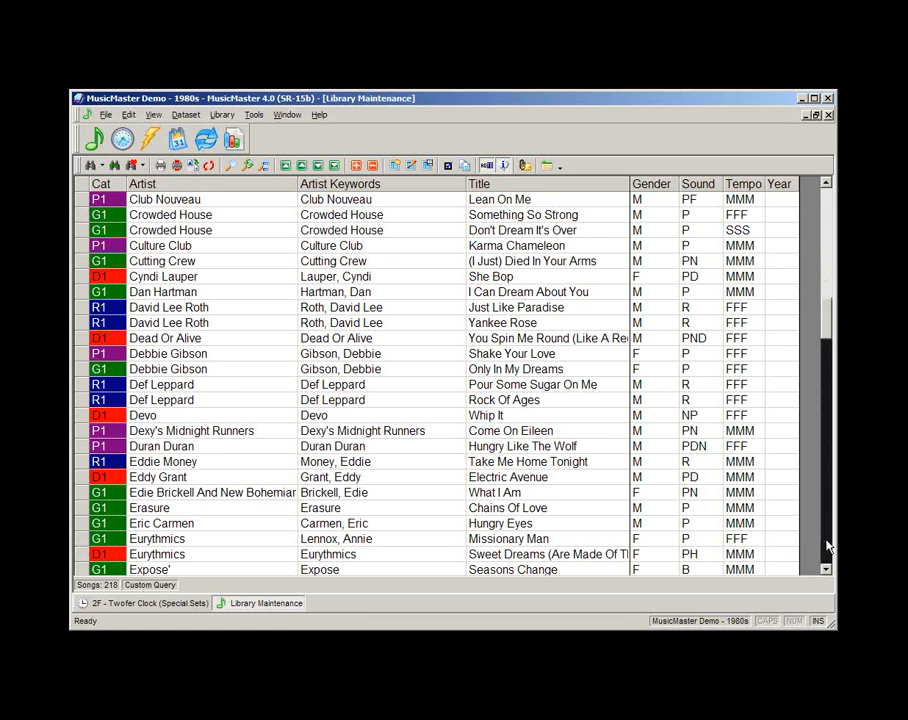
click(828, 546)
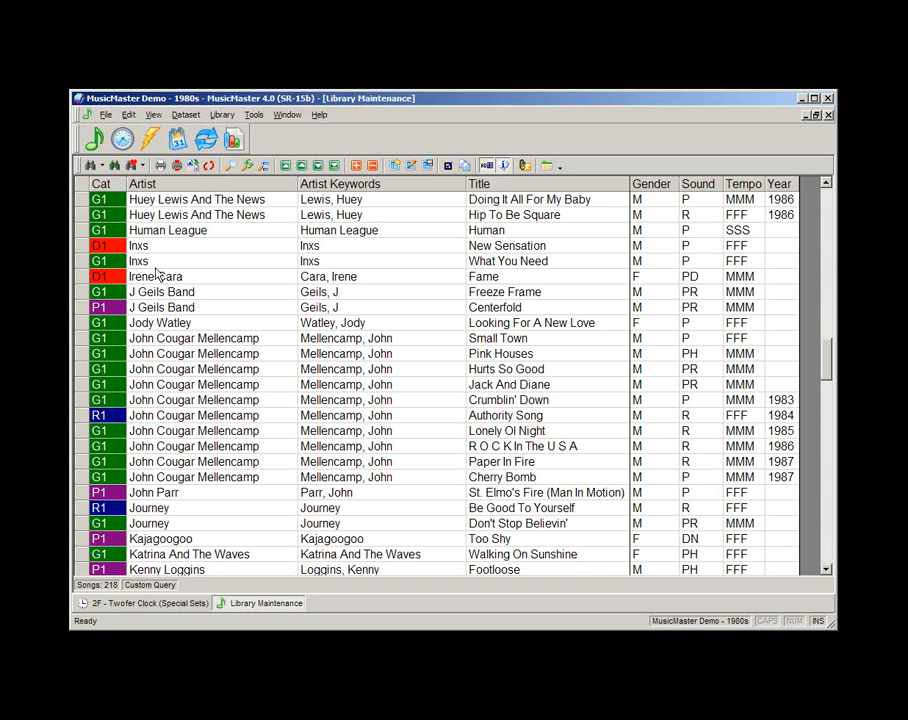
click(219, 276)
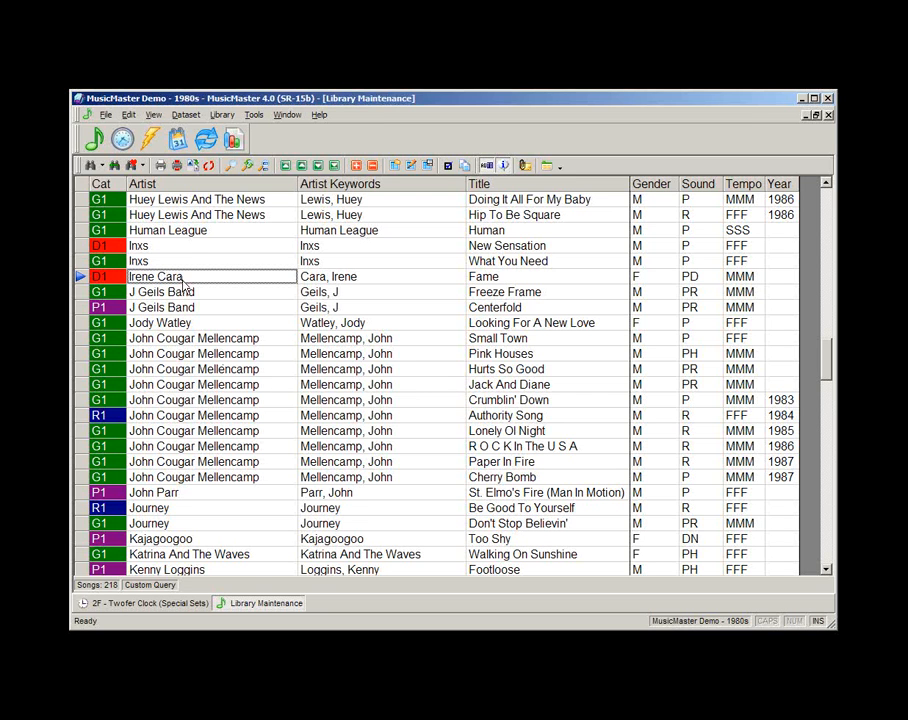
click(158, 327)
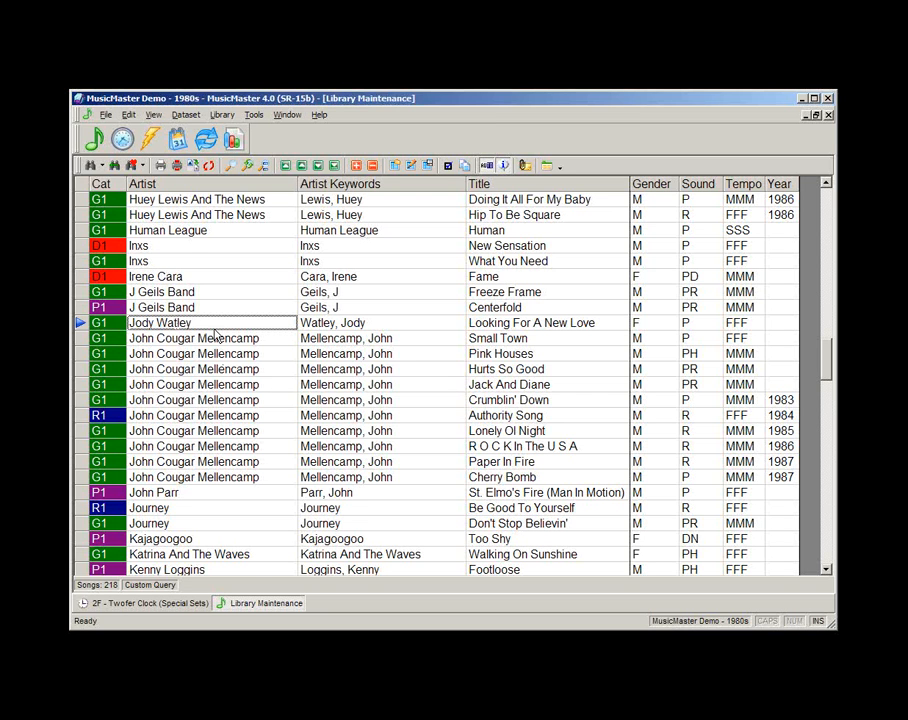
click(169, 296)
click(172, 309)
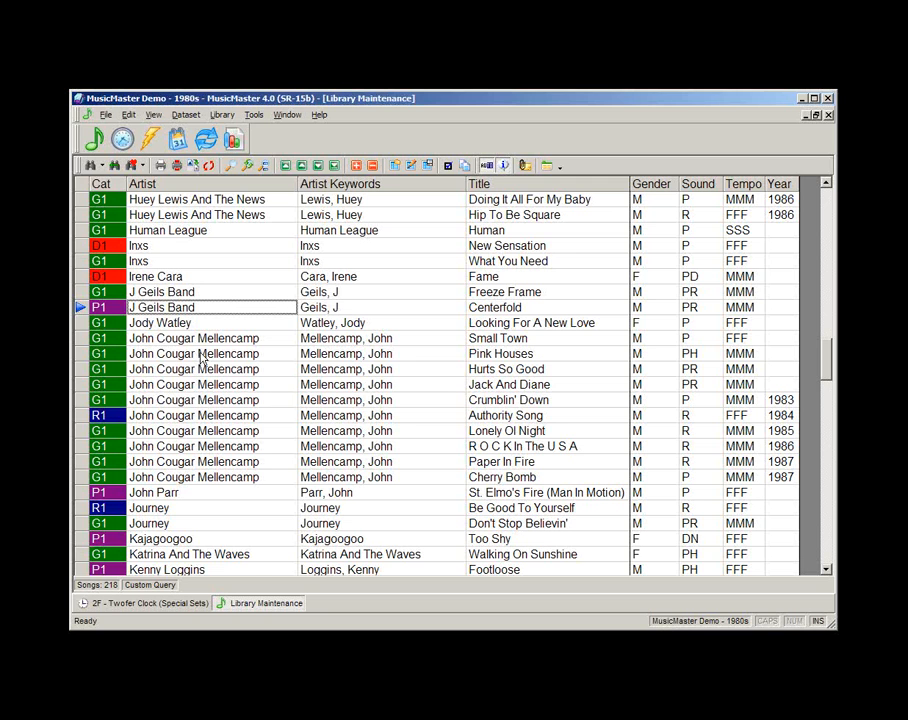
Open the Kickoff Category Wizard for the Artist Keywords field from keyword maintenance and advance to its eligible-keyword settings
click(222, 115)
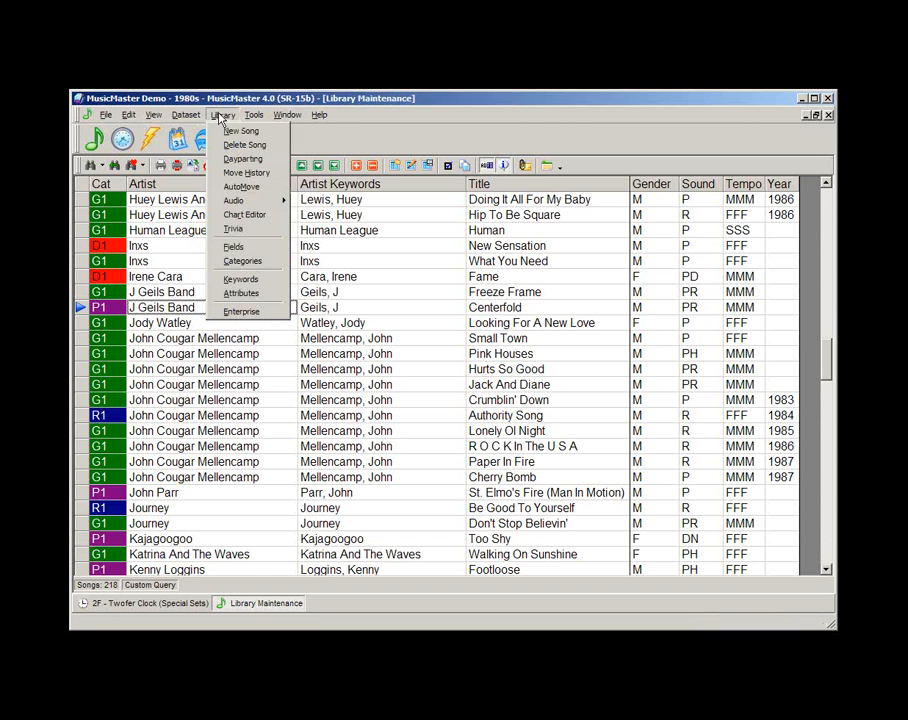
click(243, 279)
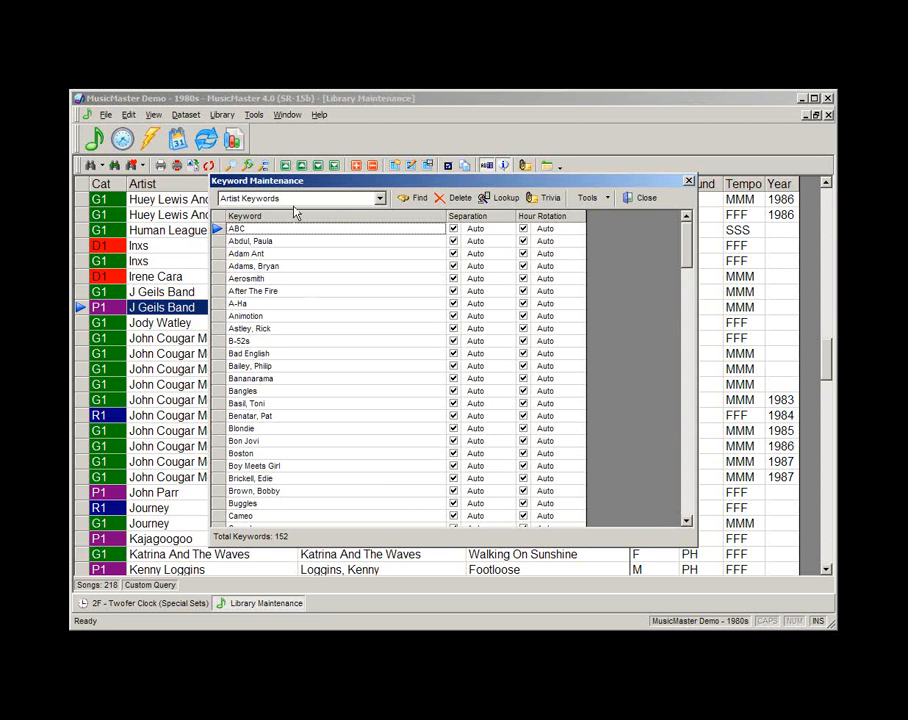
click(380, 200)
click(380, 200)
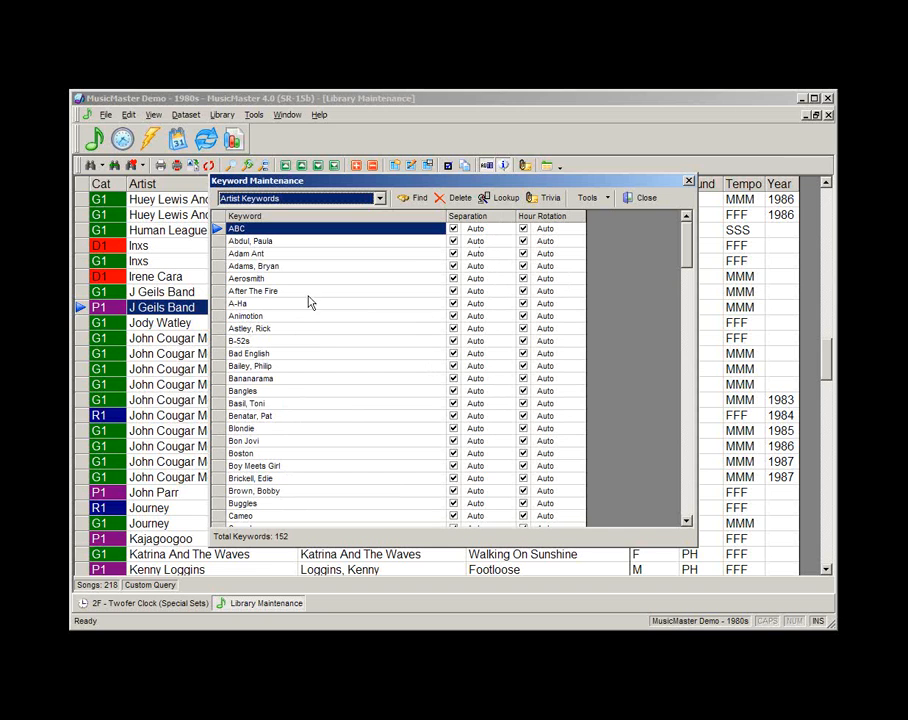
click(606, 199)
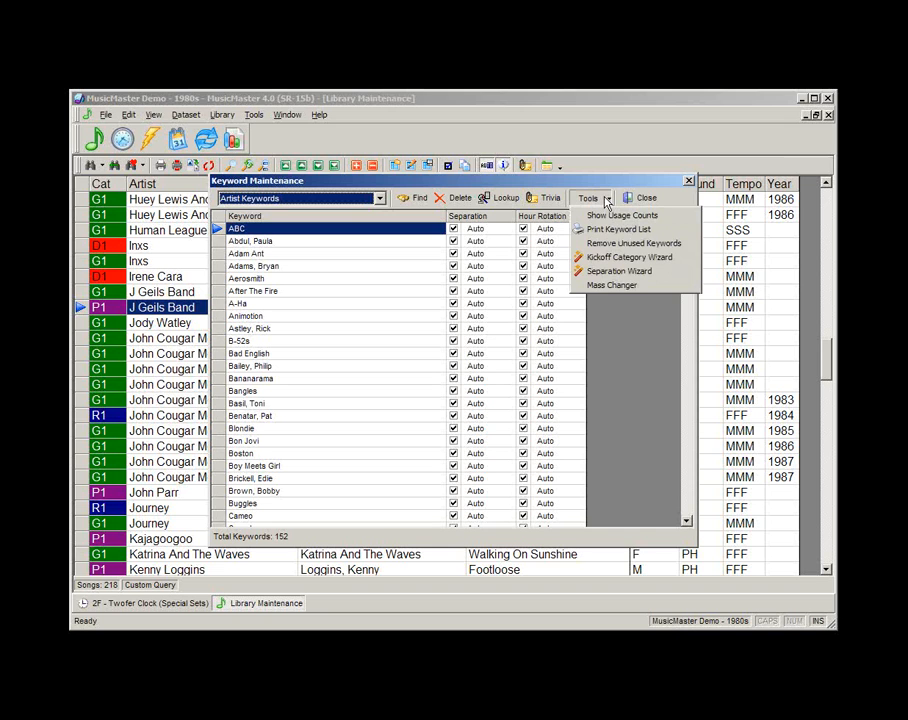
click(606, 202)
click(597, 202)
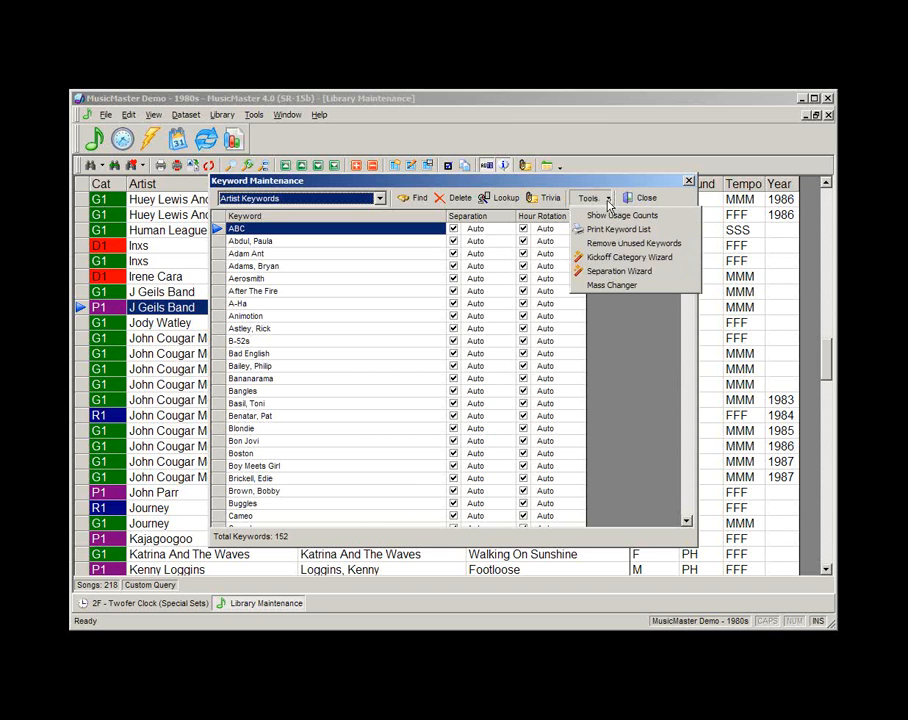
click(605, 262)
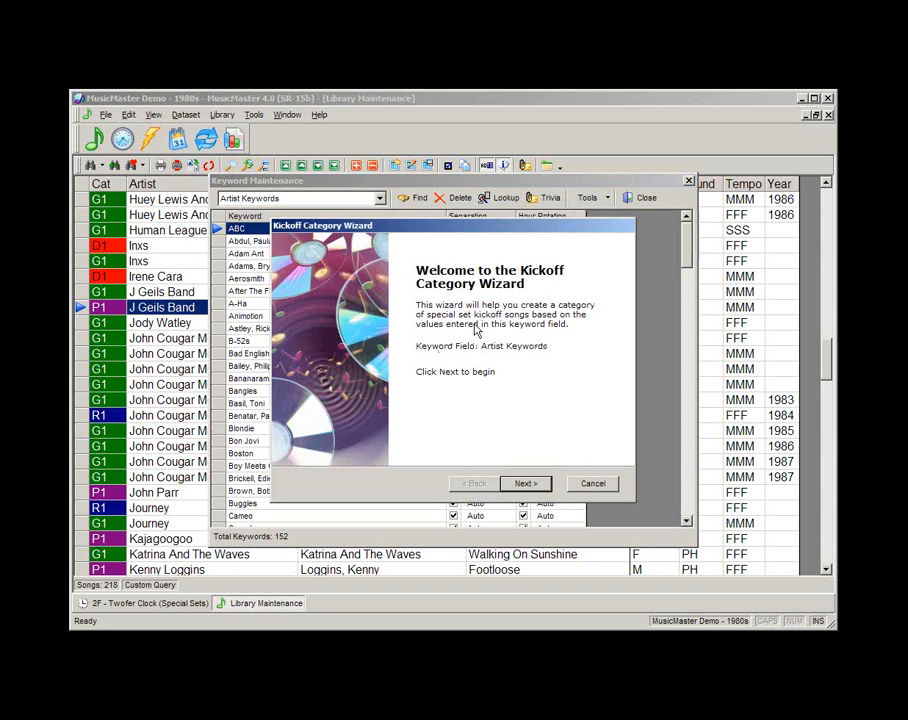
click(526, 486)
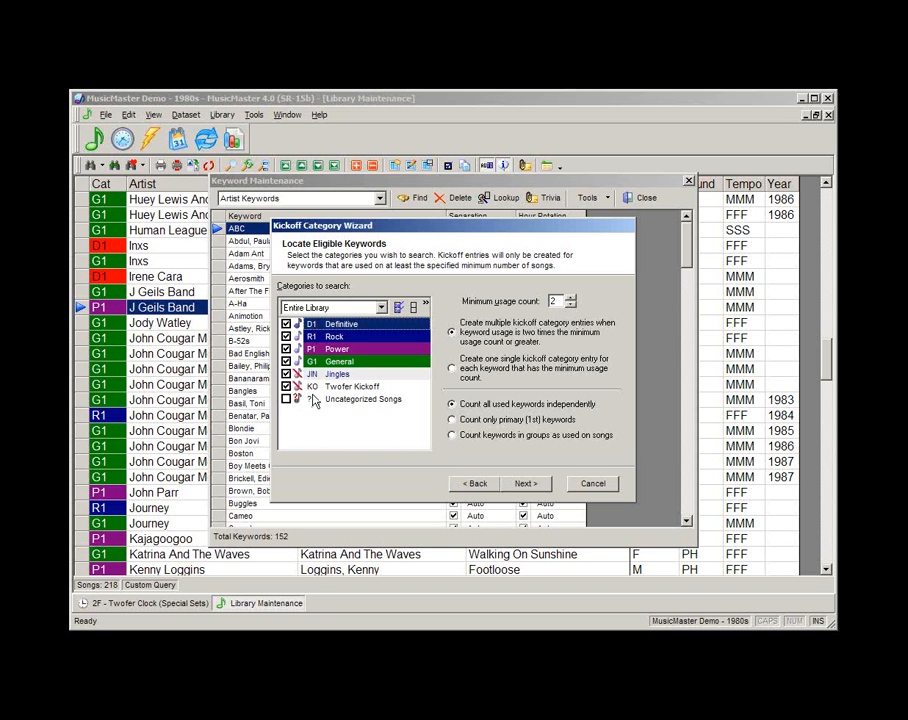
Limit the kickoff keyword search to the Music Categories group, leaving out Jingles and Twofer Kickoff
click(286, 373)
click(286, 386)
click(330, 307)
click(312, 331)
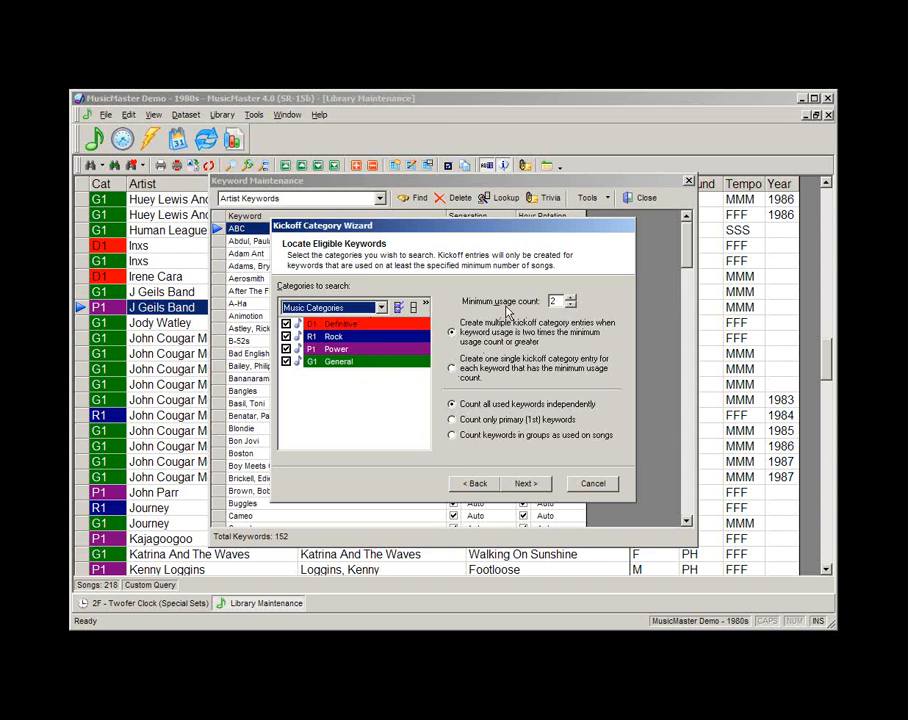
Keep the minimum usage count at 2, try one single kickoff entry per keyword, and continue to the target category selection
click(557, 300)
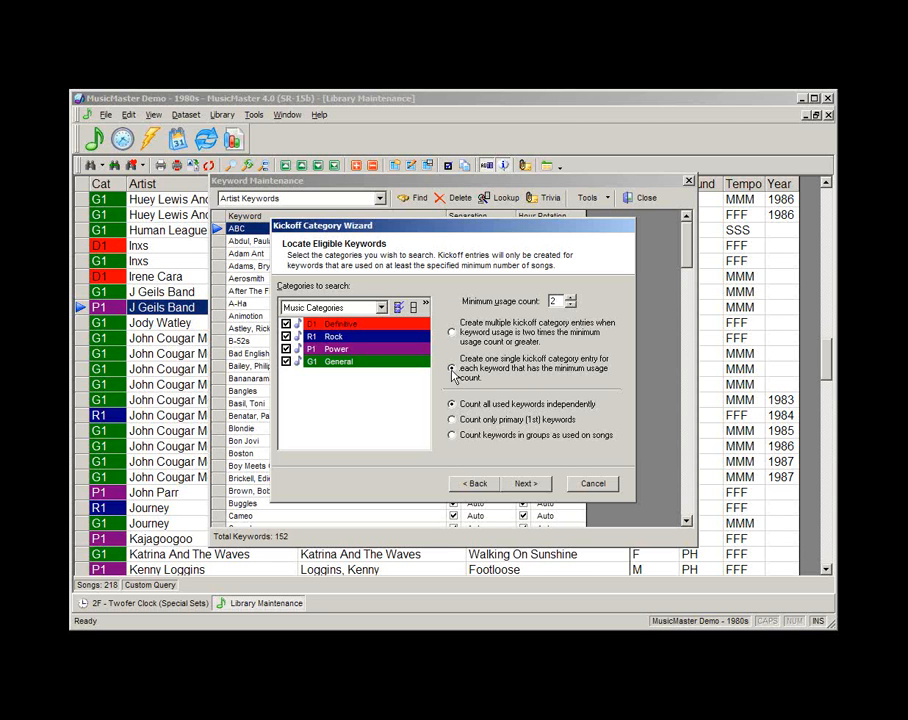
click(451, 369)
click(525, 484)
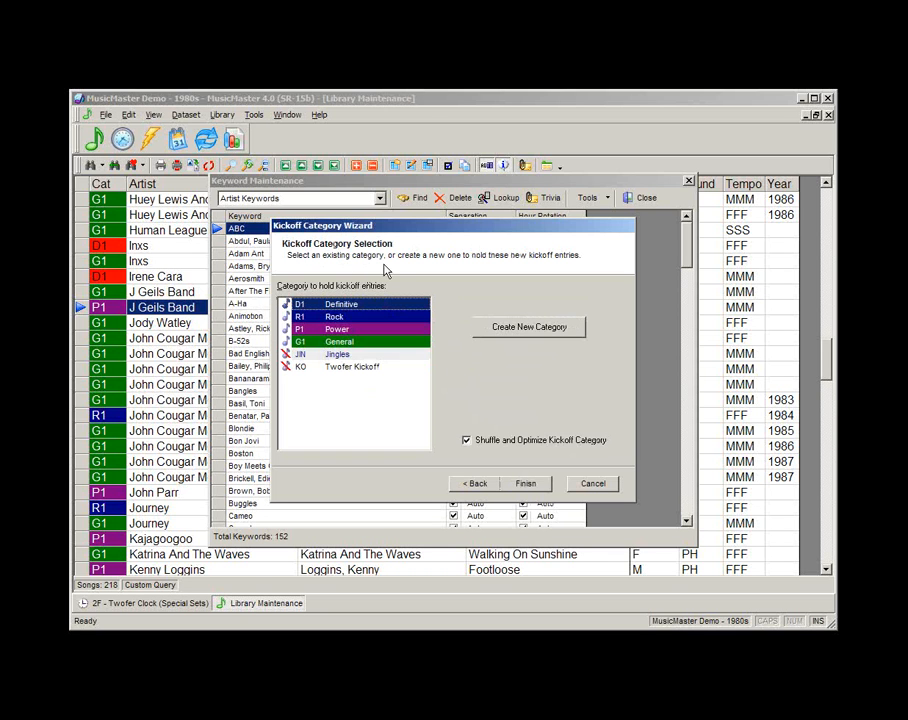
Choose the KO Twofer Kickoff category to hold the kickoff entries and finish the wizard
click(350, 368)
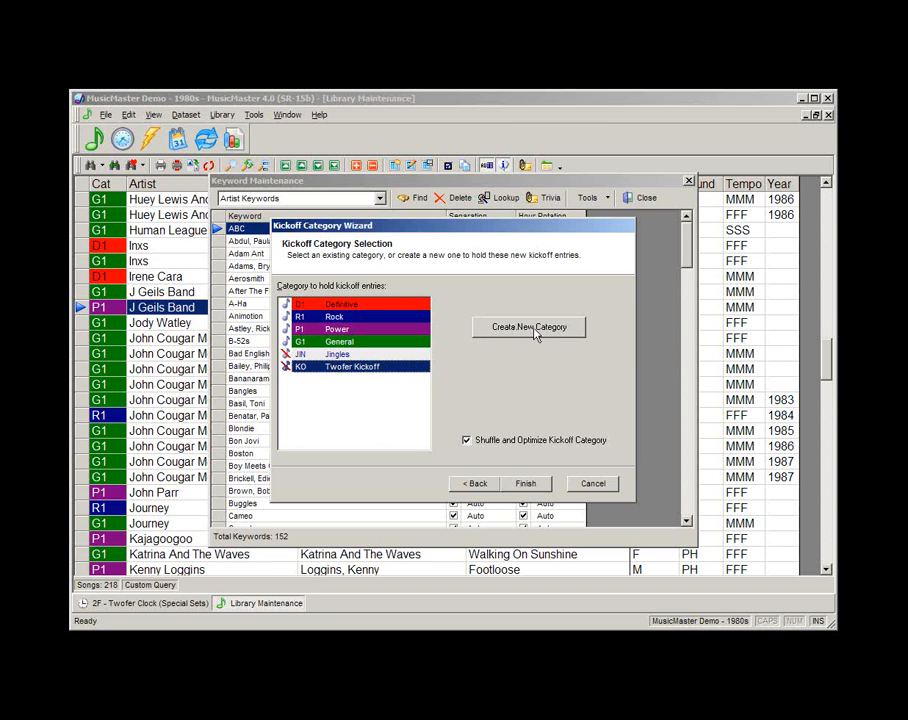
click(370, 369)
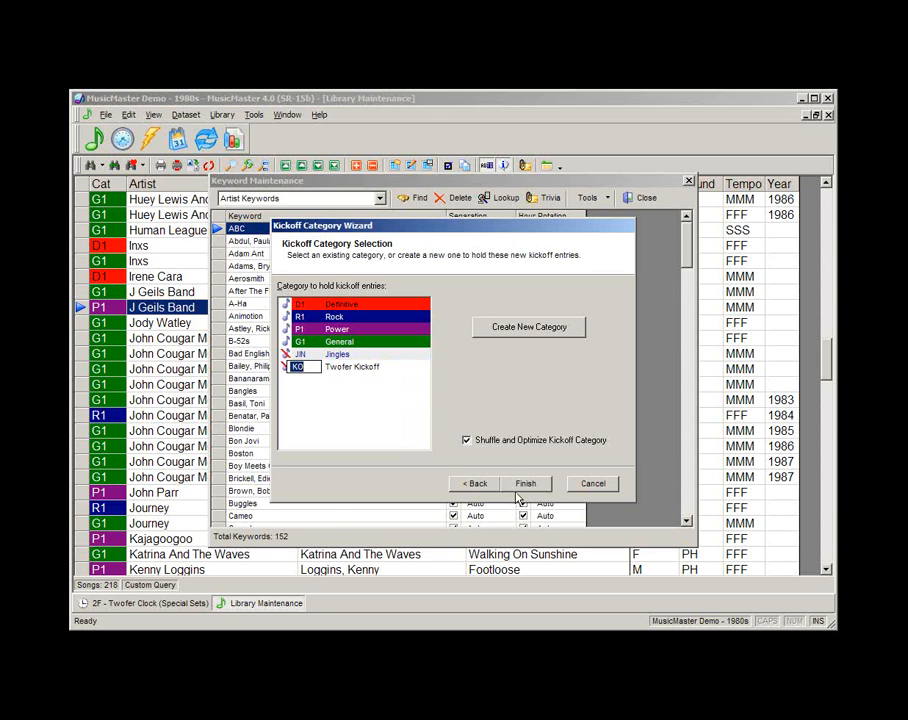
click(375, 367)
click(525, 484)
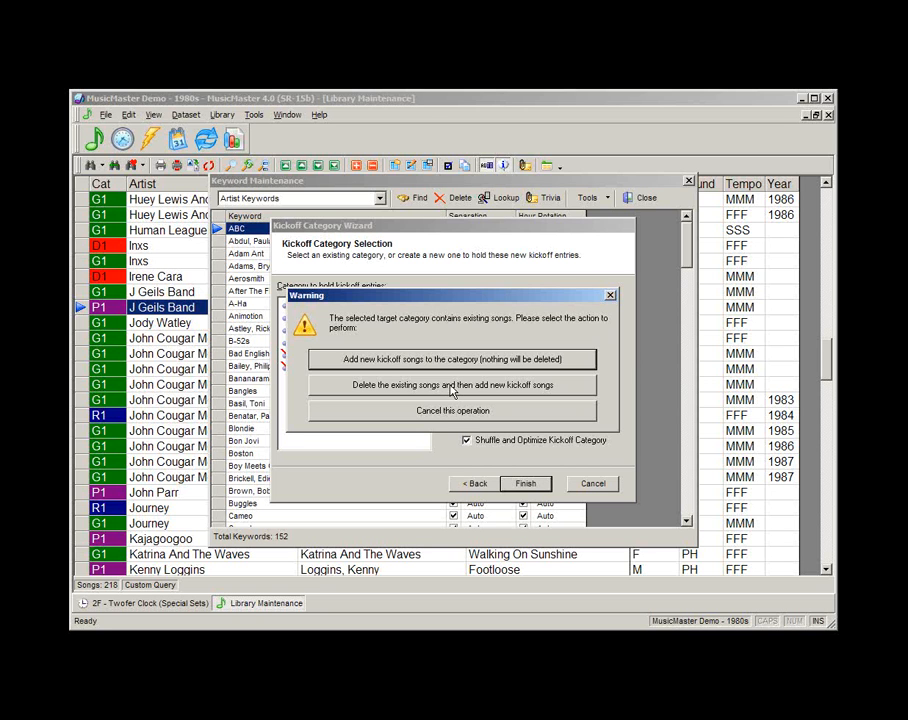
Replace the category's existing songs with the new kickoff entries, and close keyword maintenance
click(452, 388)
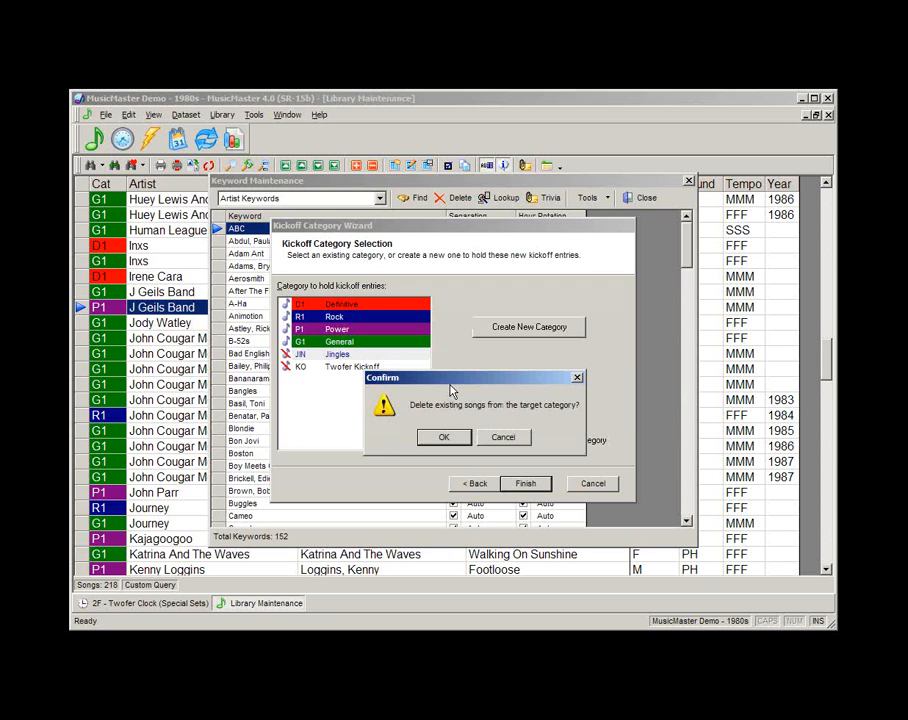
click(447, 439)
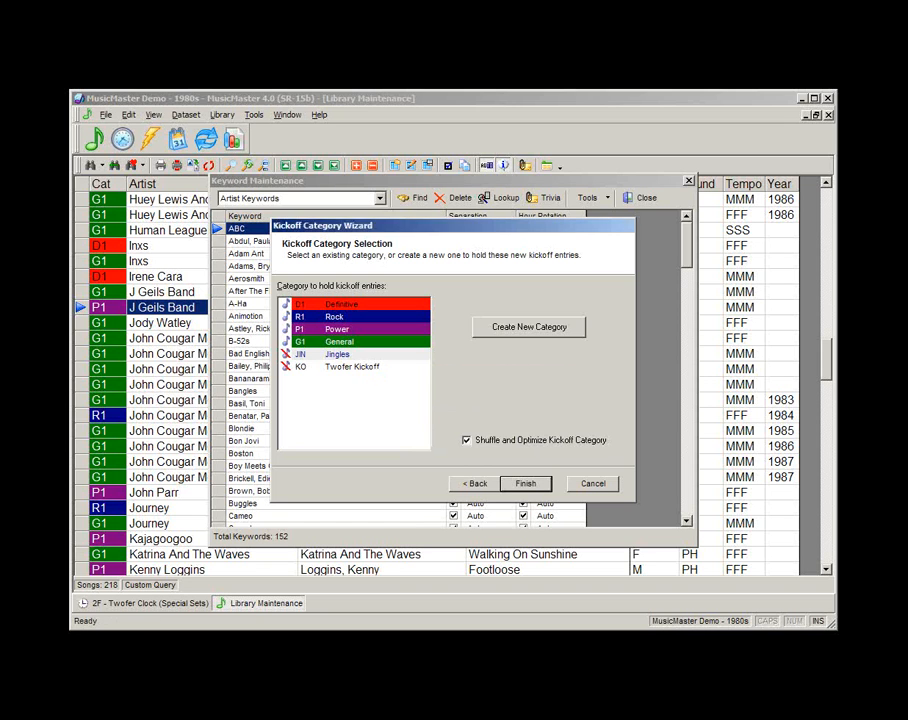
click(474, 432)
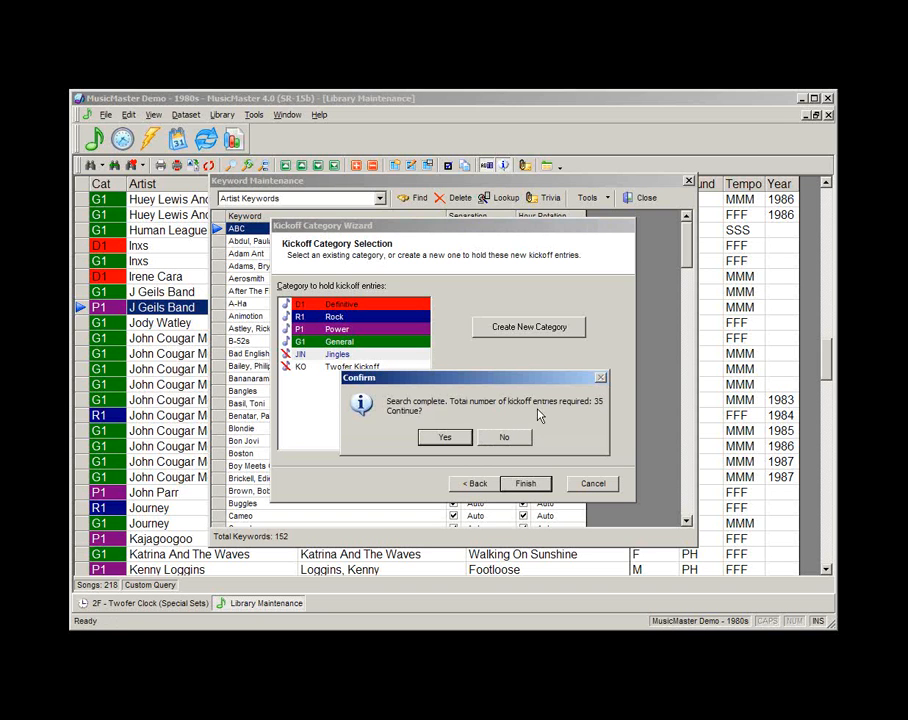
click(446, 439)
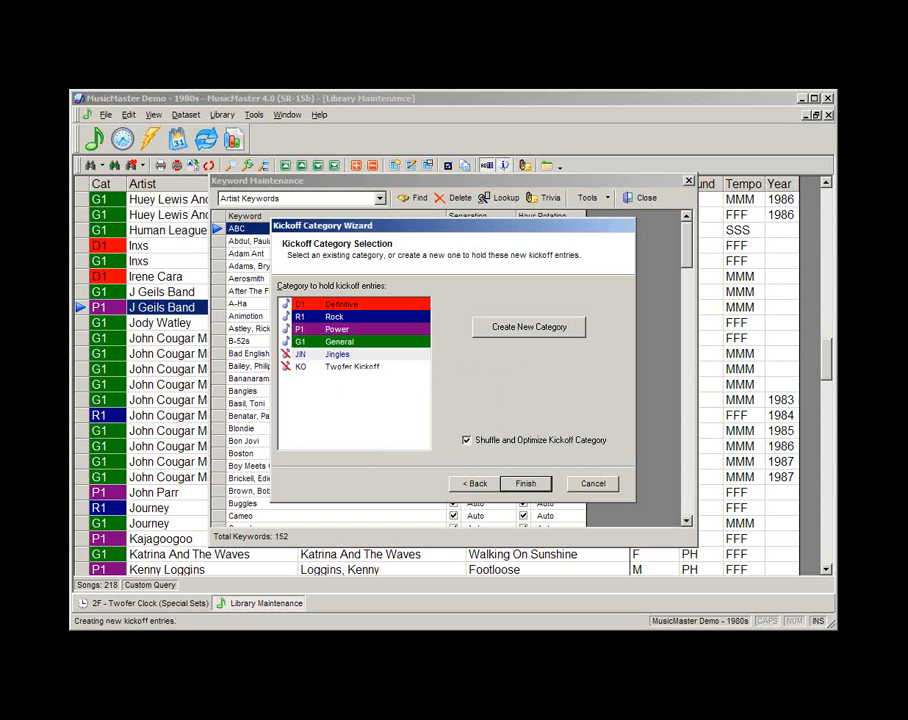
click(476, 439)
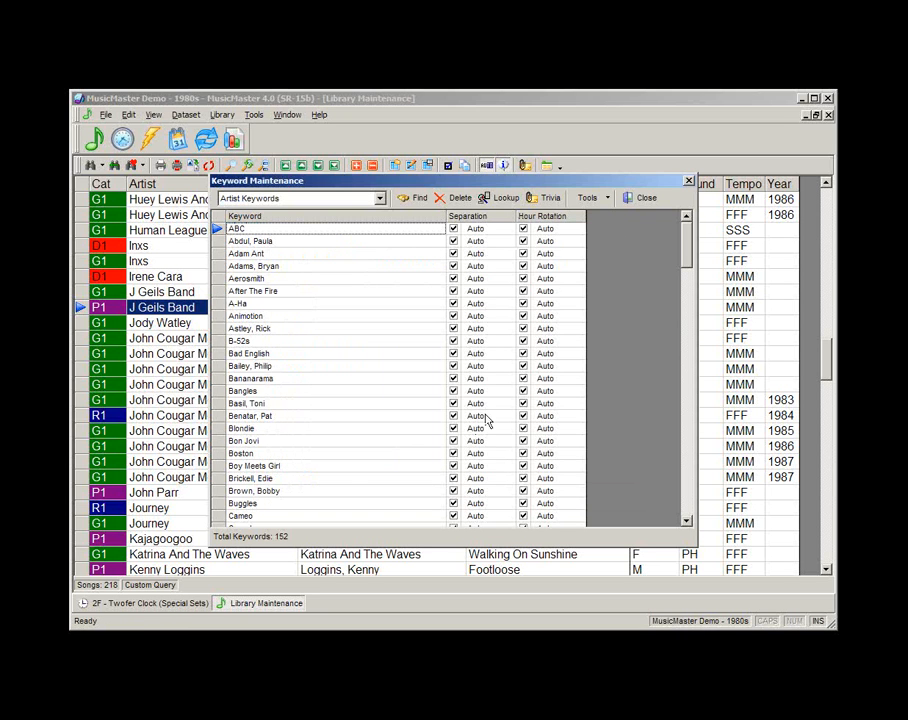
click(647, 200)
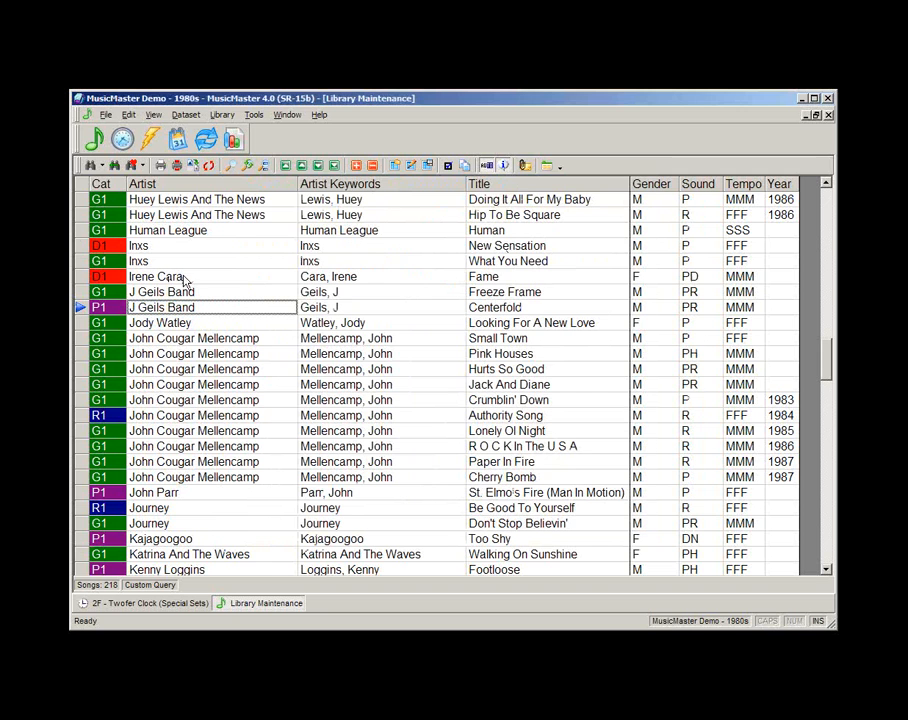
Query the library for the Twofer Kickoff category only and examine the artist keywords of its kickoff entries
click(91, 166)
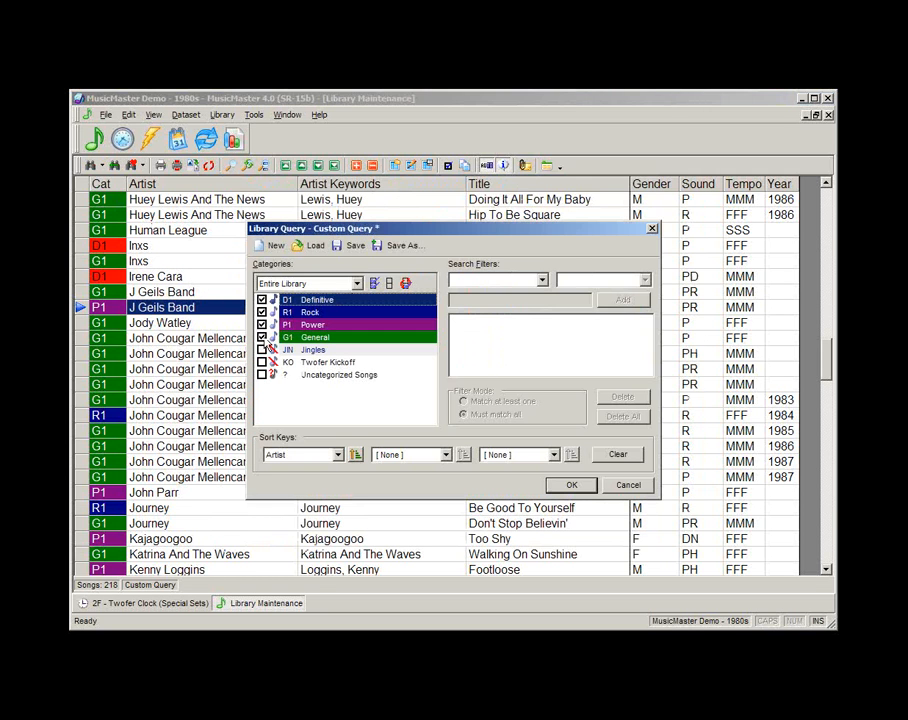
click(389, 283)
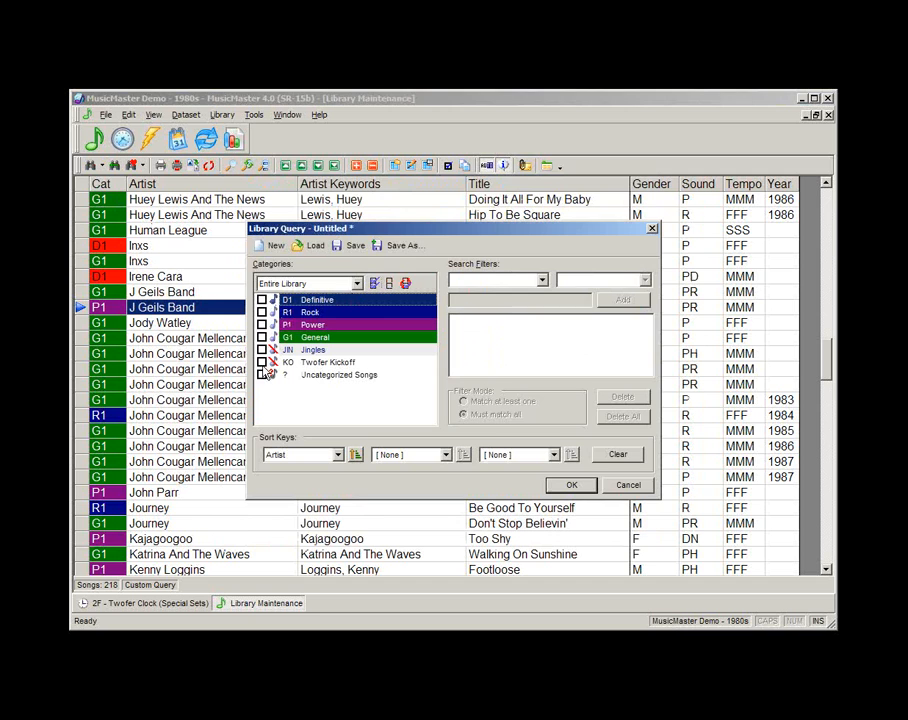
click(261, 362)
click(571, 487)
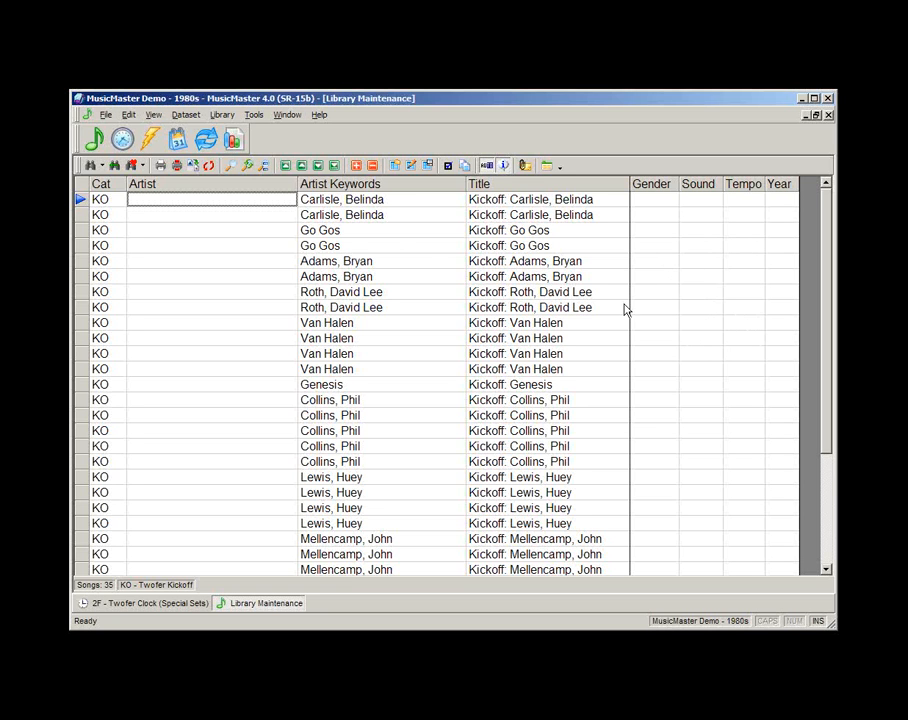
click(350, 202)
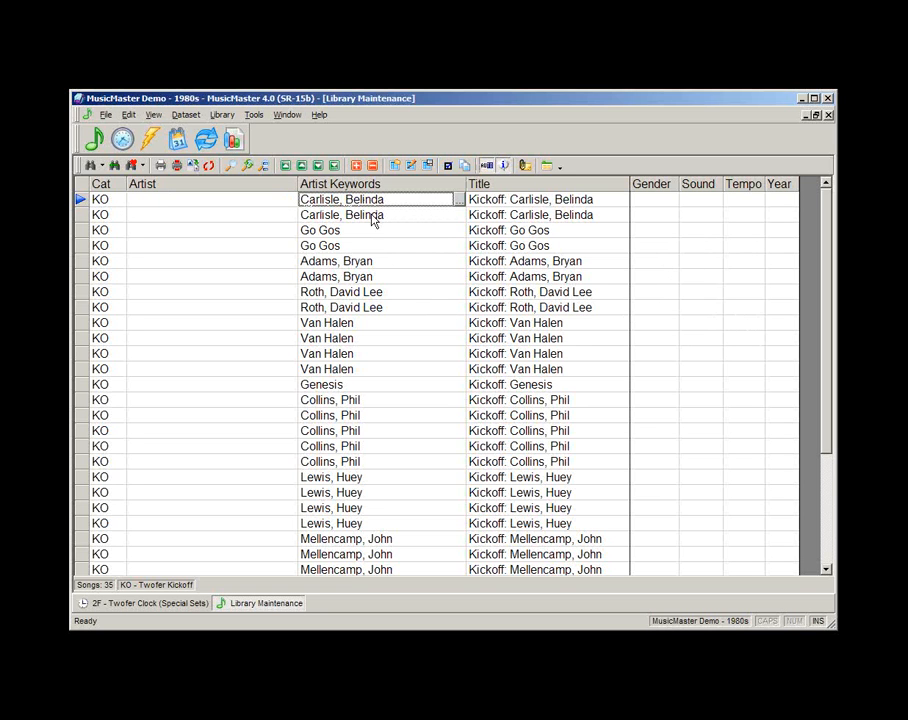
click(372, 216)
click(369, 202)
click(334, 324)
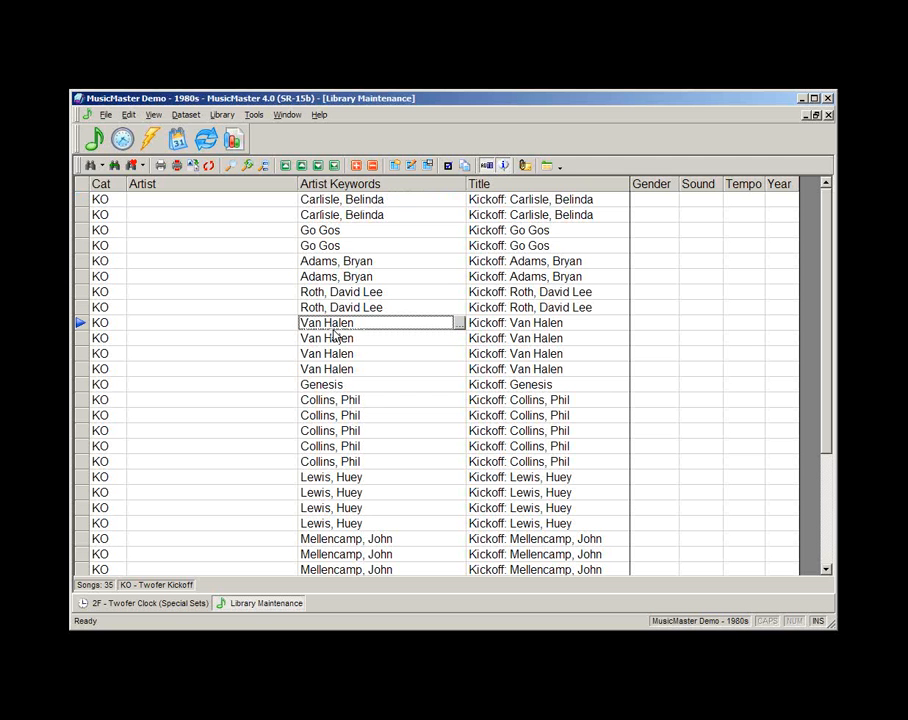
click(338, 277)
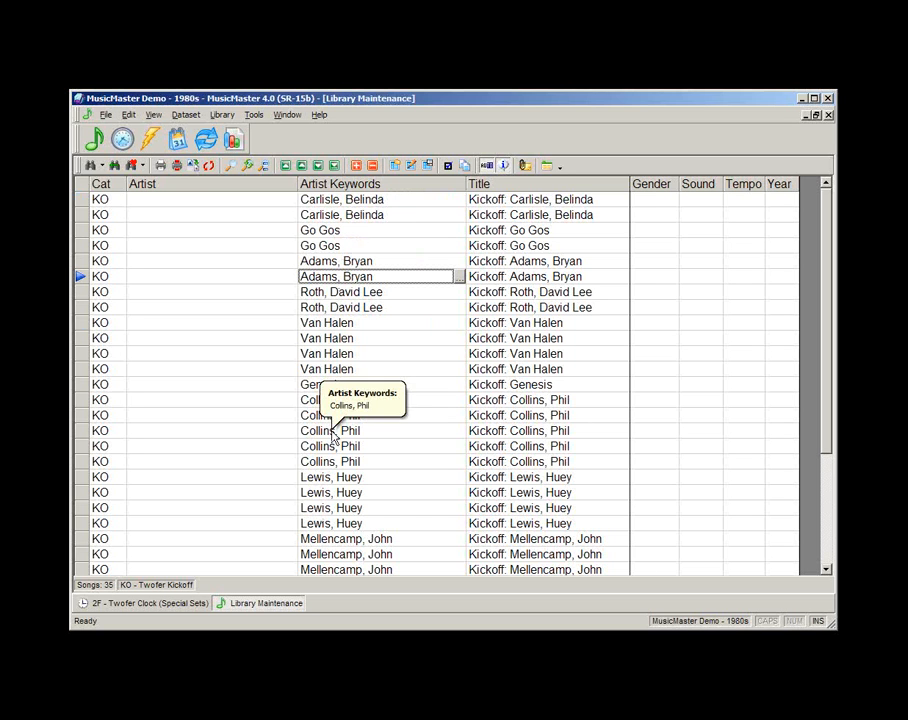
Show the Info Bar and open the schedule properties from the Twofer Kickoff category, closing them without changes
click(153, 114)
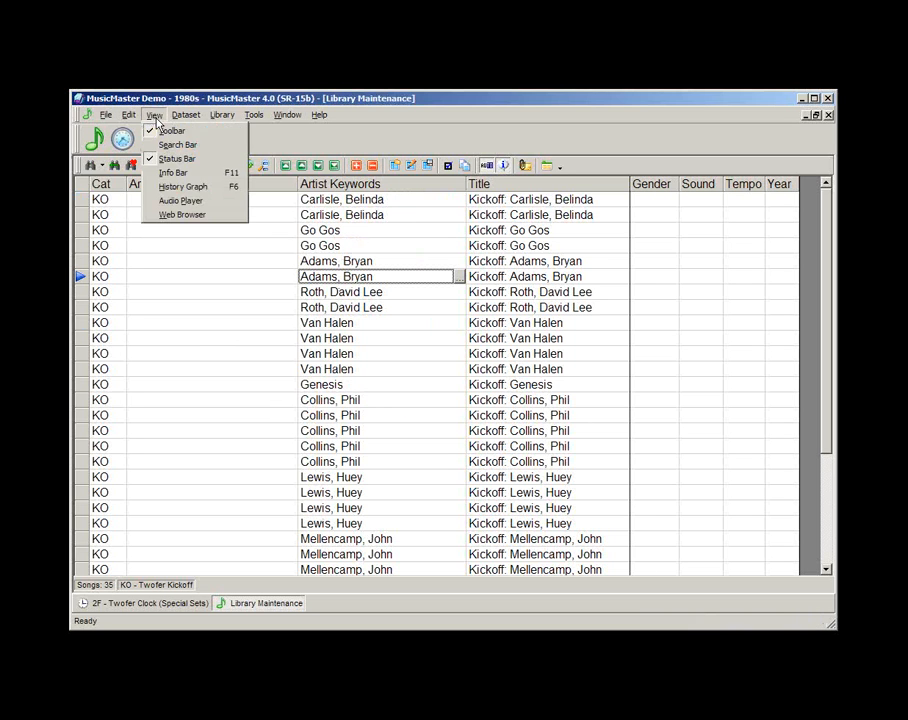
click(170, 173)
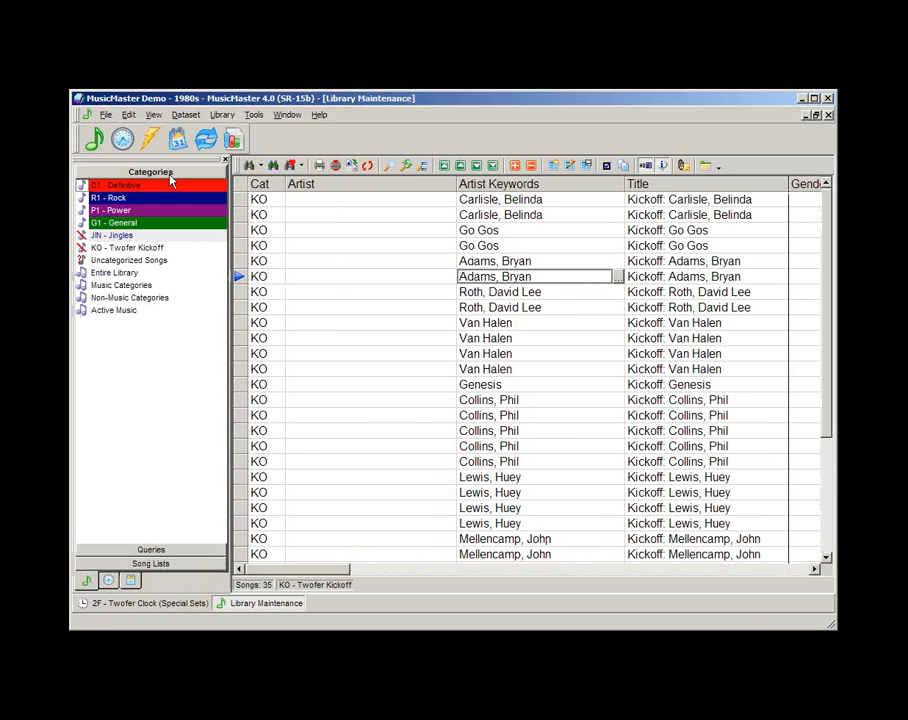
right_click(118, 254)
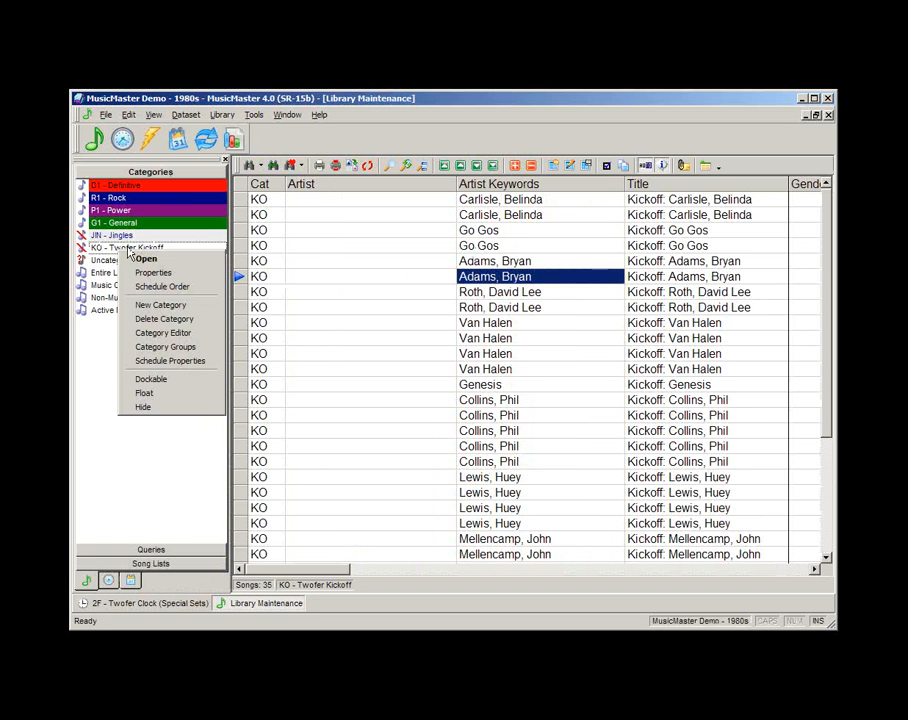
click(171, 364)
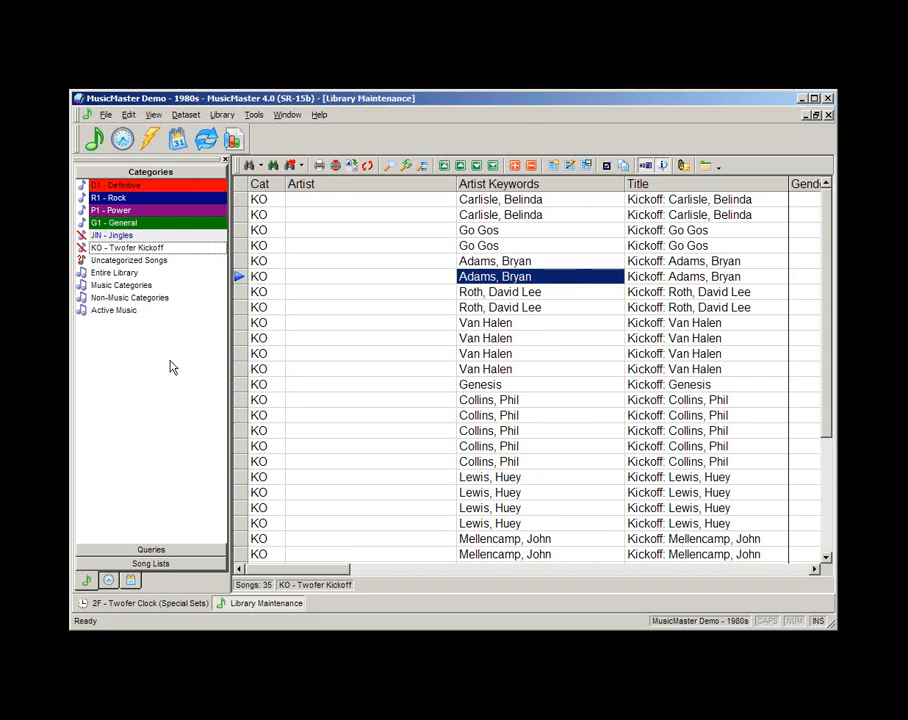
click(655, 451)
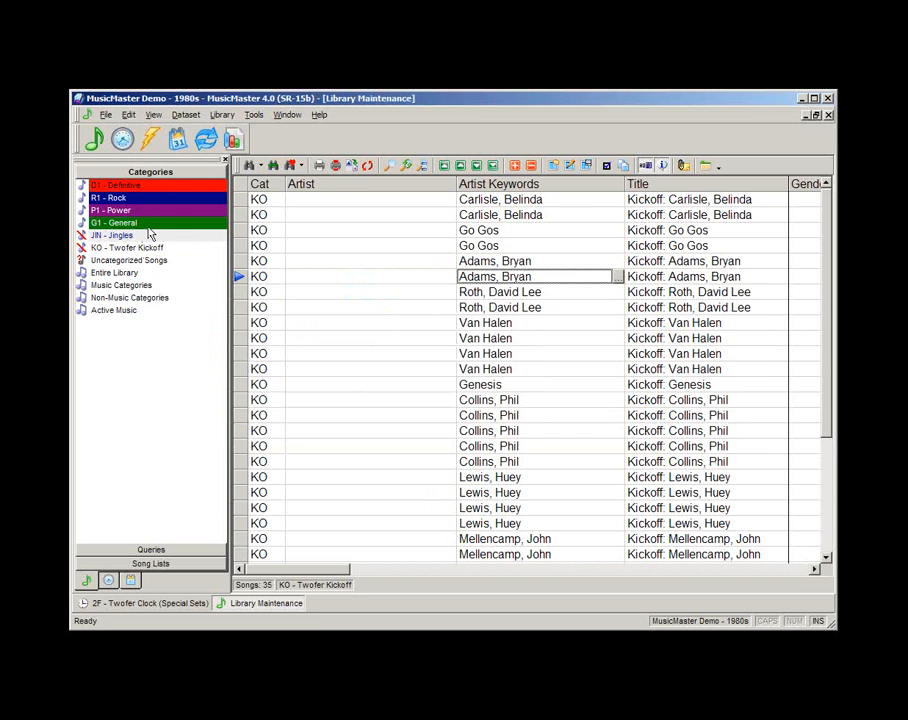
View the category scheduling order of KO - Twofer Kickoff and examine how the John Mellencamp kickoffs are spaced
right_click(146, 238)
click(170, 271)
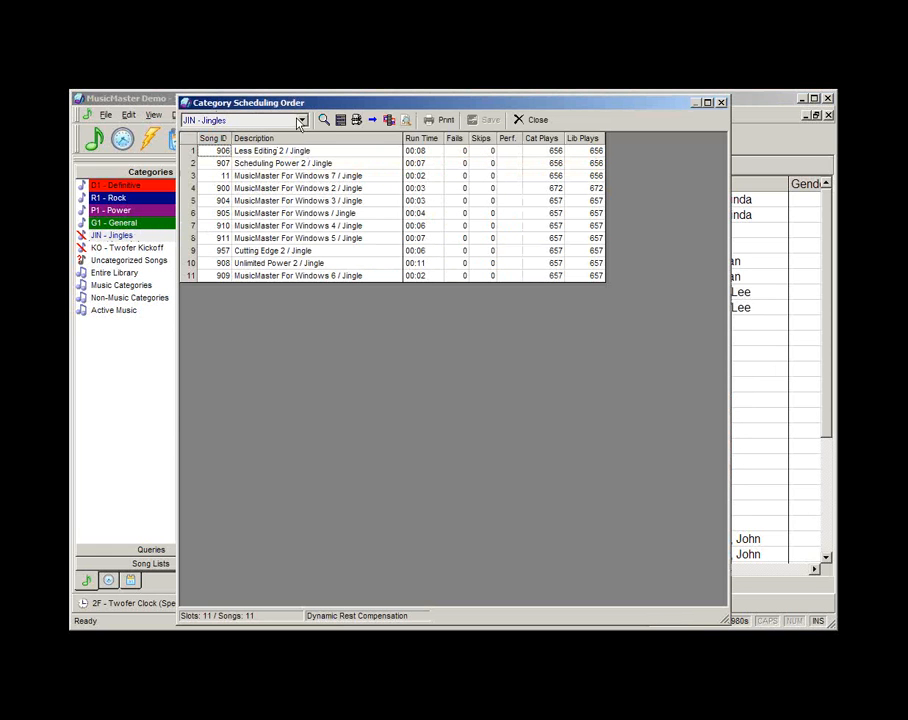
click(302, 120)
click(212, 193)
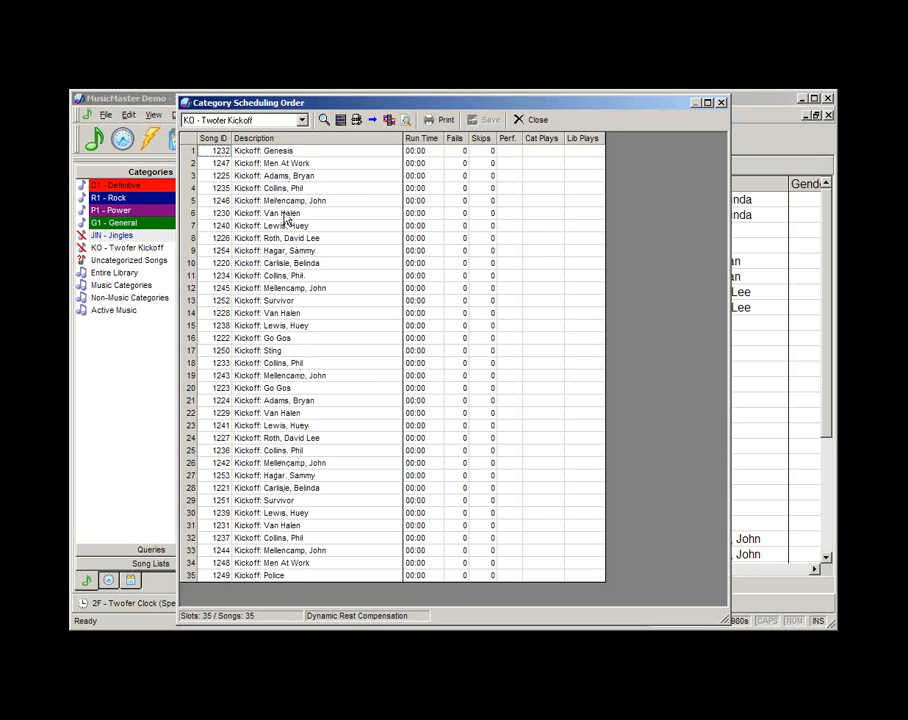
click(302, 202)
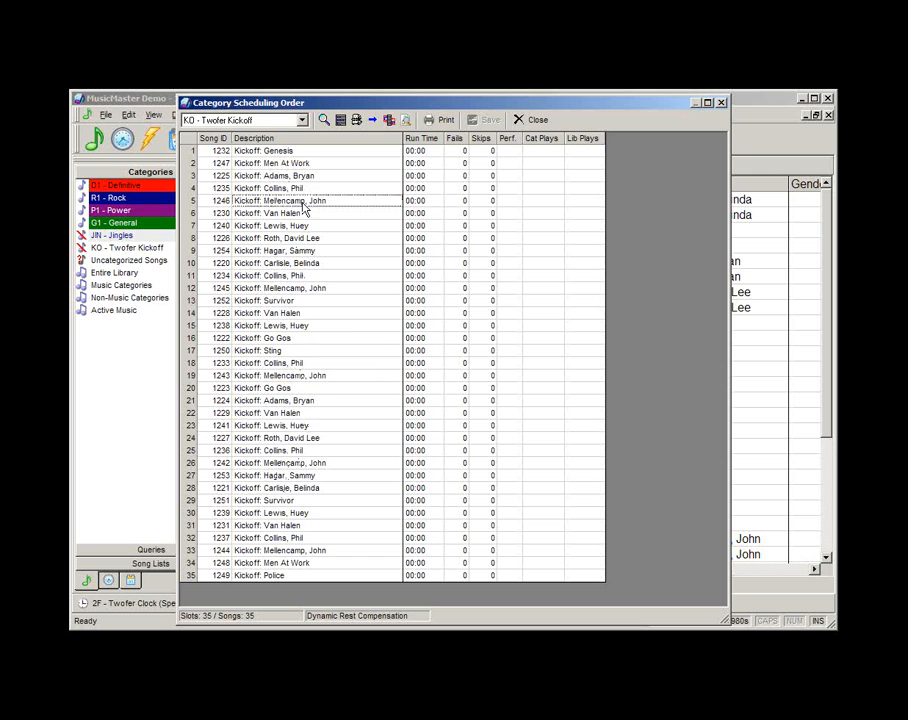
click(305, 289)
click(320, 376)
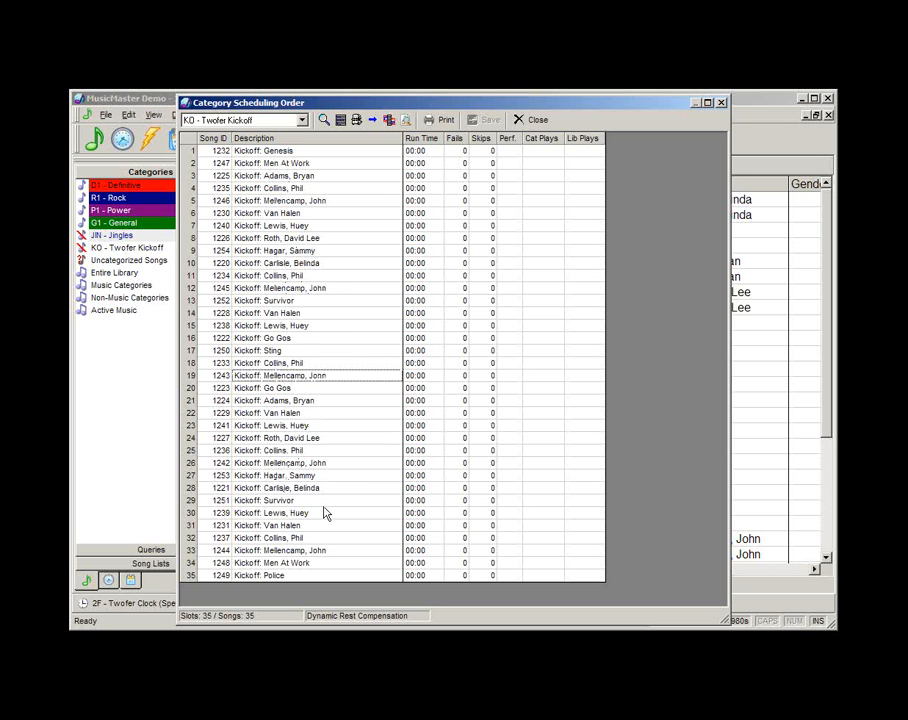
click(330, 464)
click(300, 551)
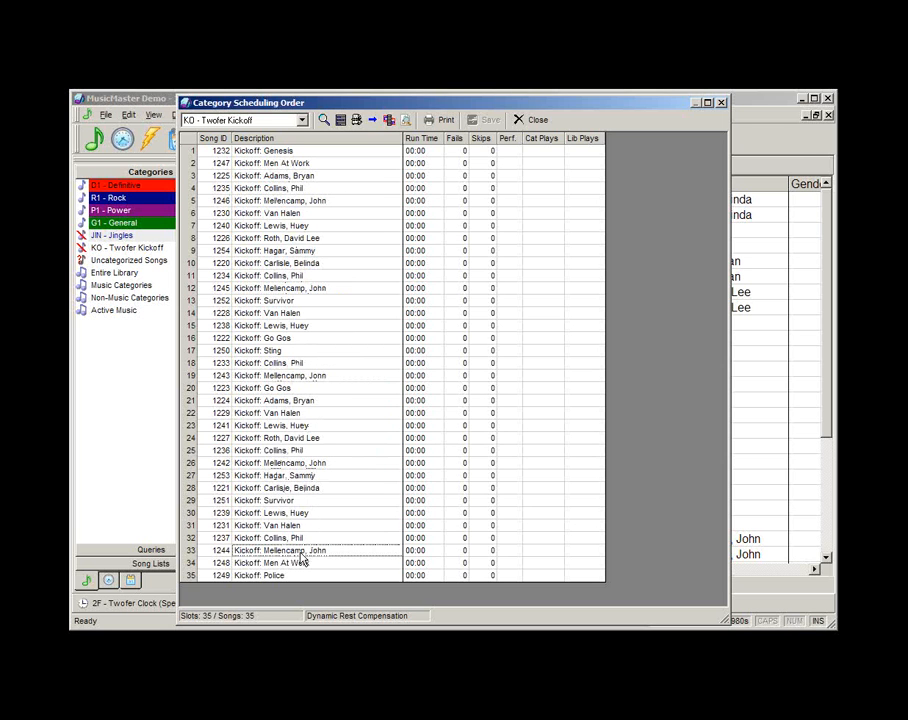
Close the category scheduling order and change the Twofer Clock's position 2 element to the KO - Twofer Kickoff category
click(520, 120)
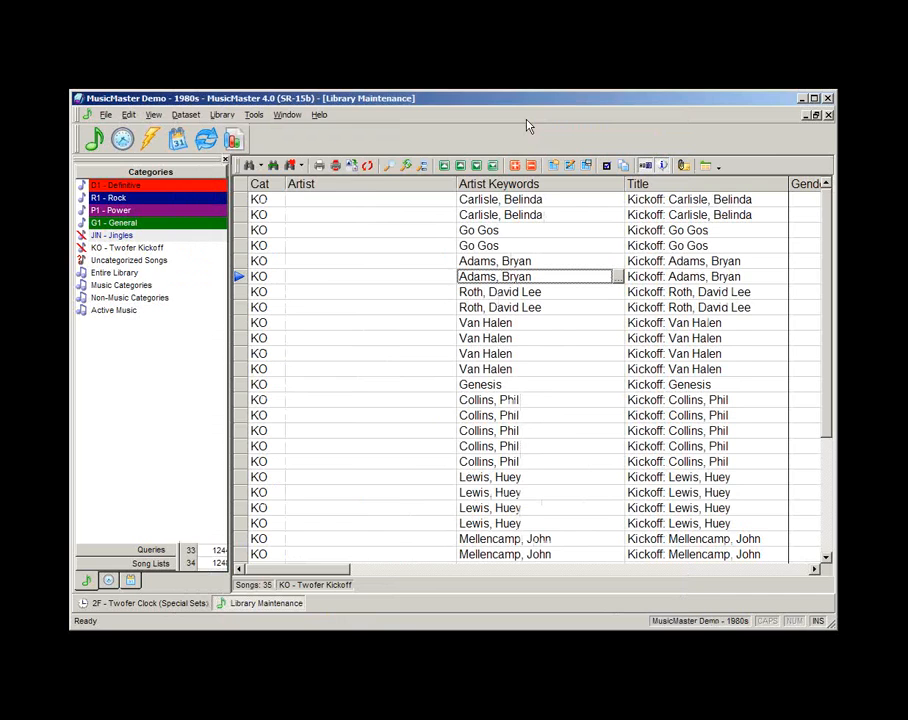
click(154, 607)
click(414, 210)
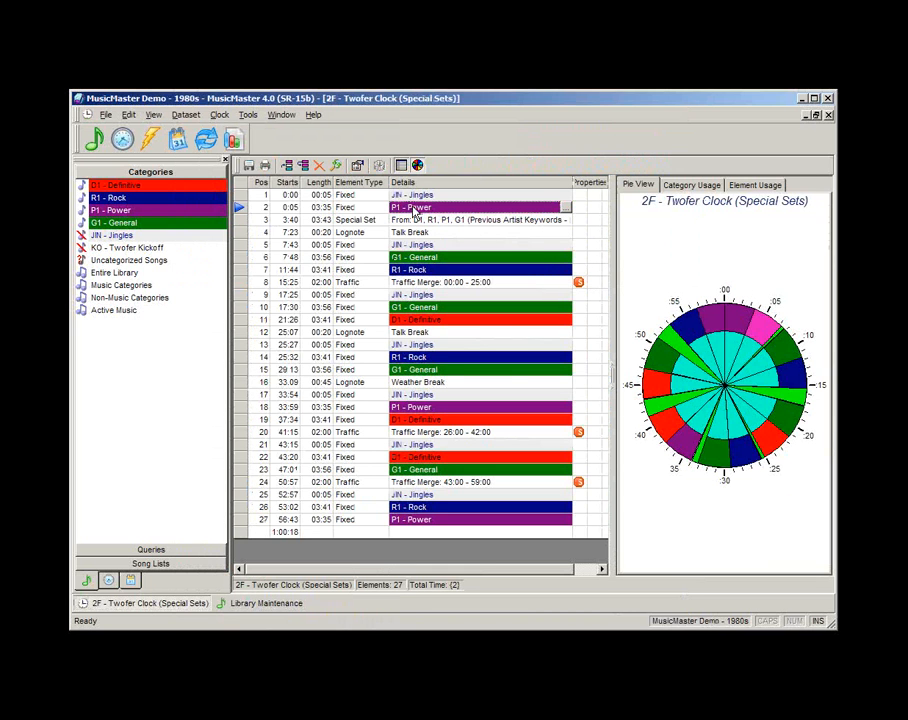
double_click(567, 213)
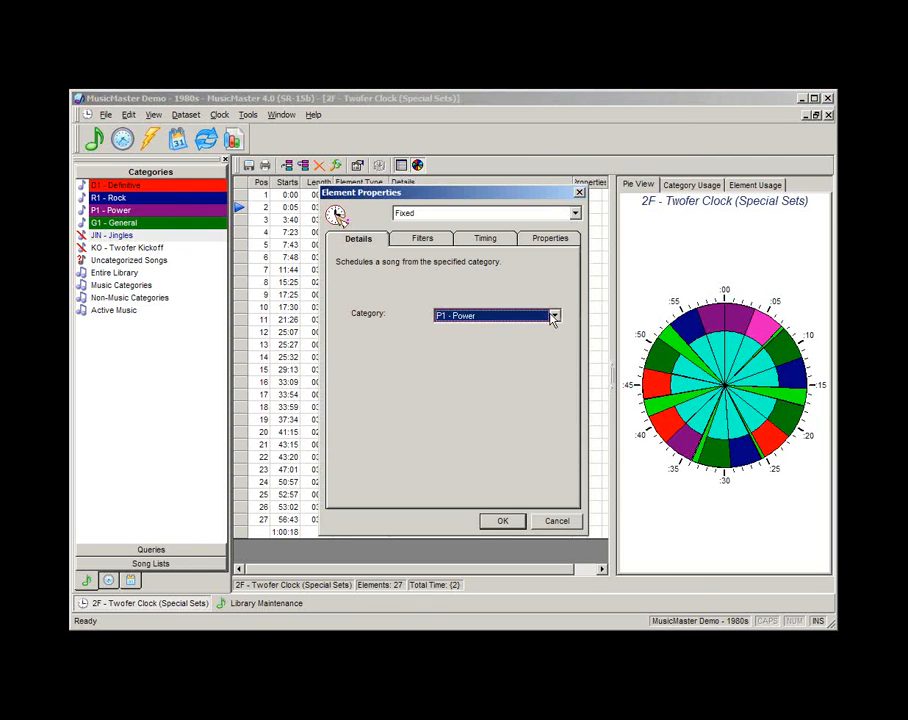
click(553, 316)
click(468, 388)
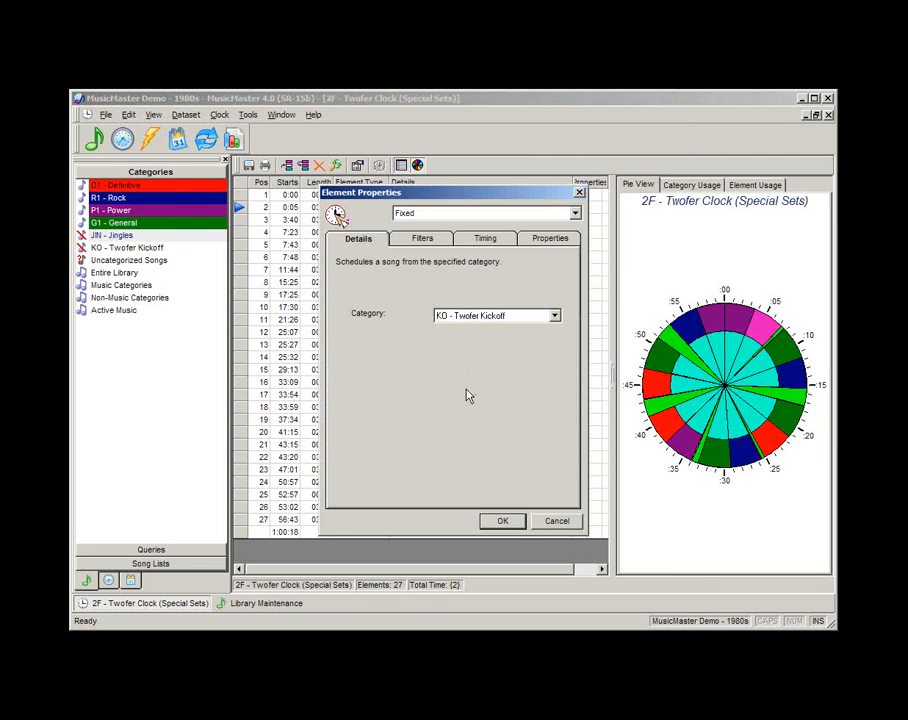
click(505, 522)
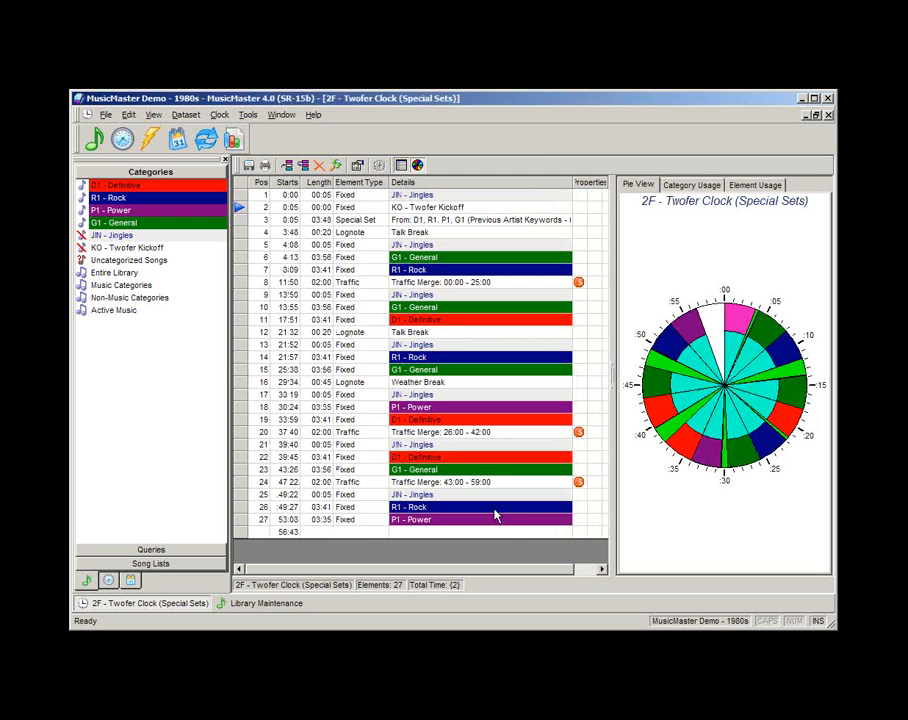
Add a second Special Set element directly after the one in position 3 of the clock
click(428, 210)
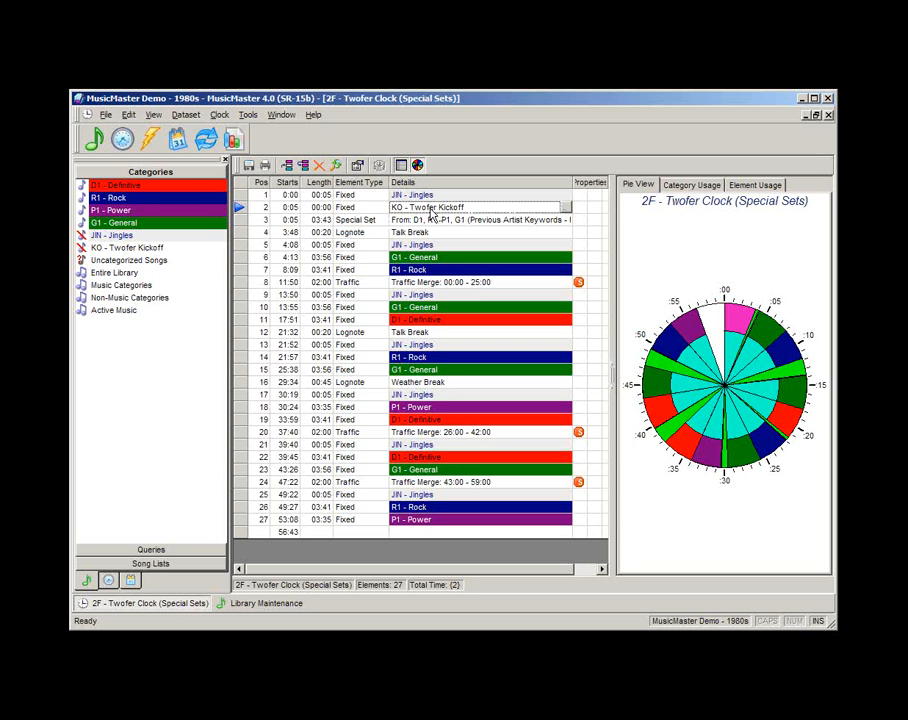
click(431, 221)
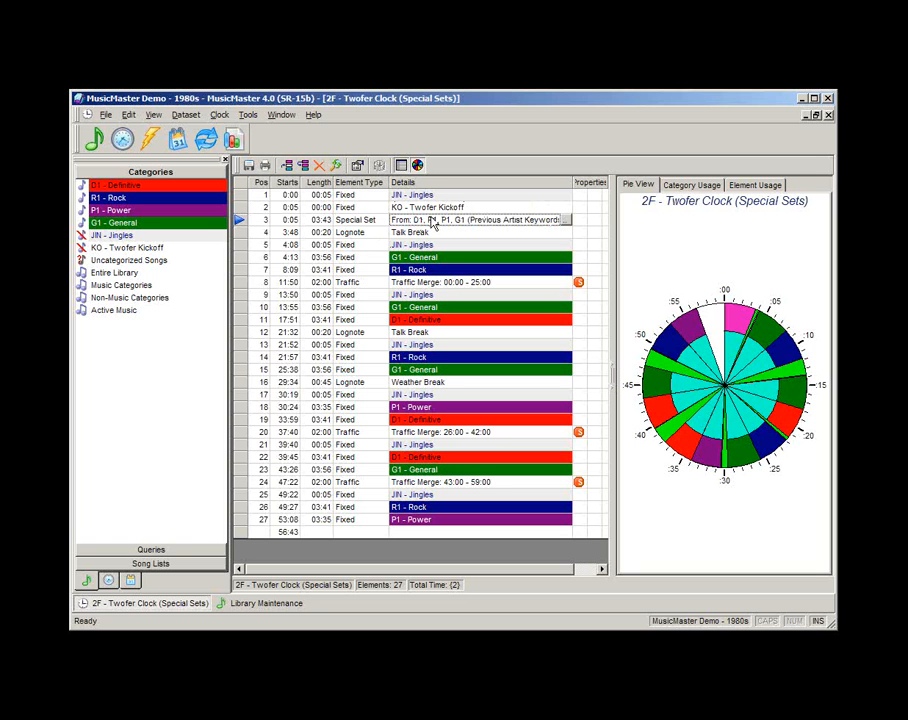
click(303, 167)
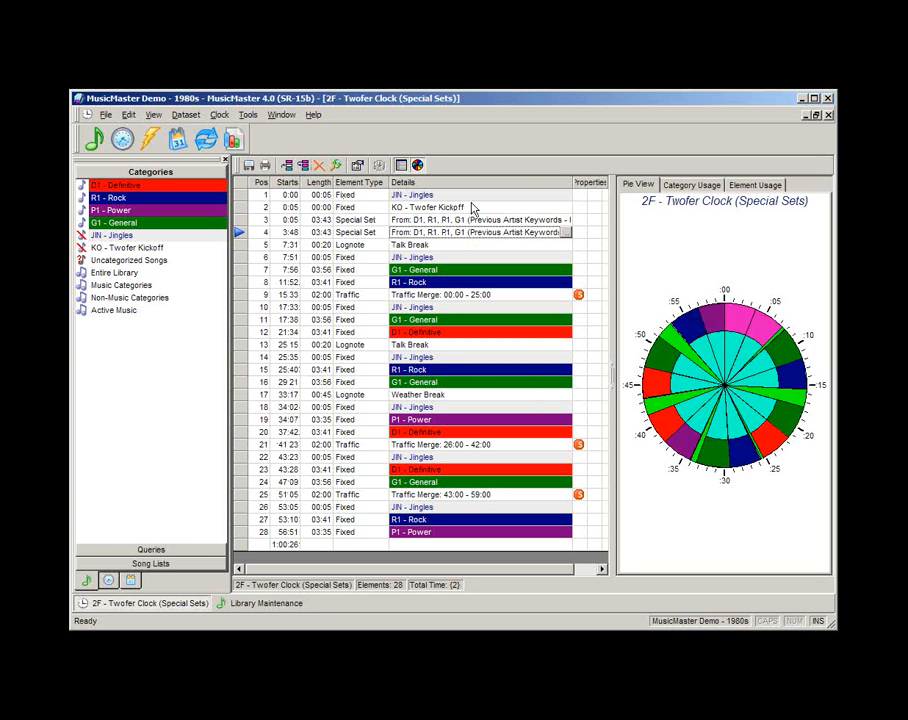
Review how the Twofer Kickoff element in position 2 leads into the Special Sets in positions 3 and 4
click(431, 208)
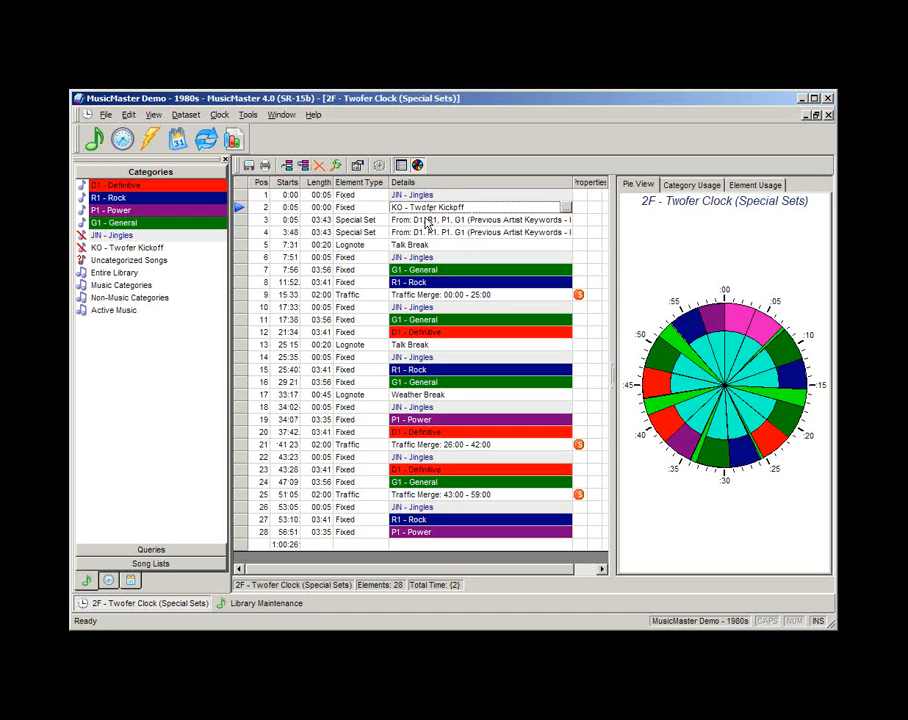
click(433, 220)
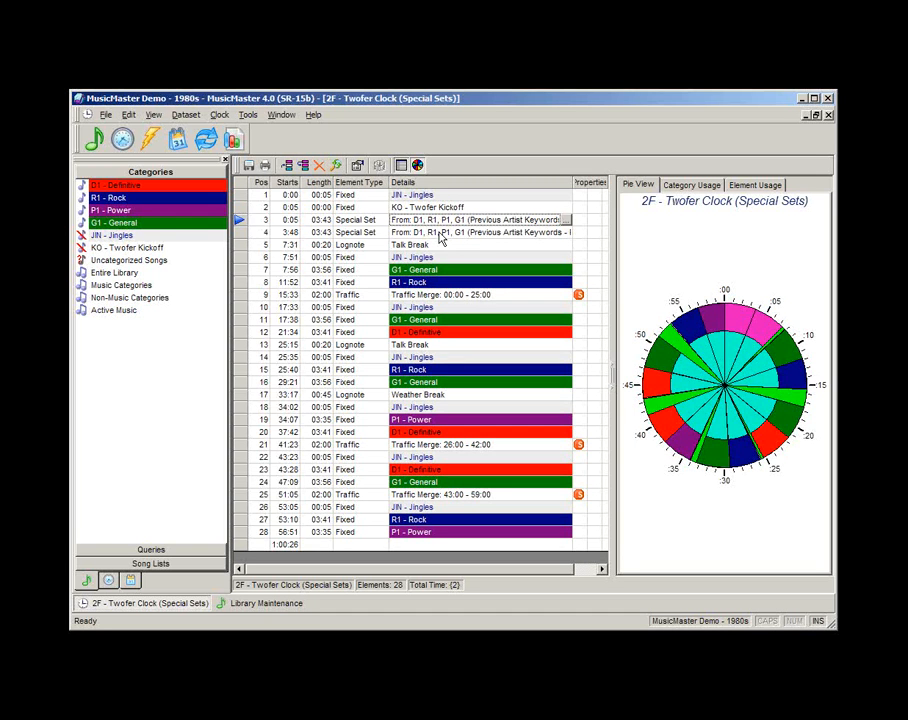
click(439, 233)
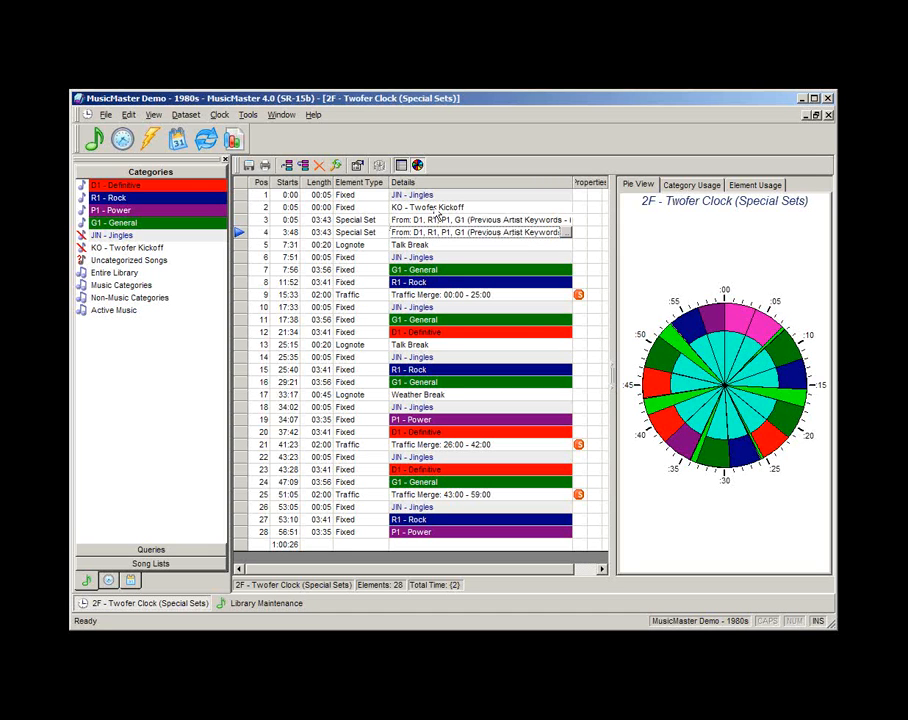
click(435, 211)
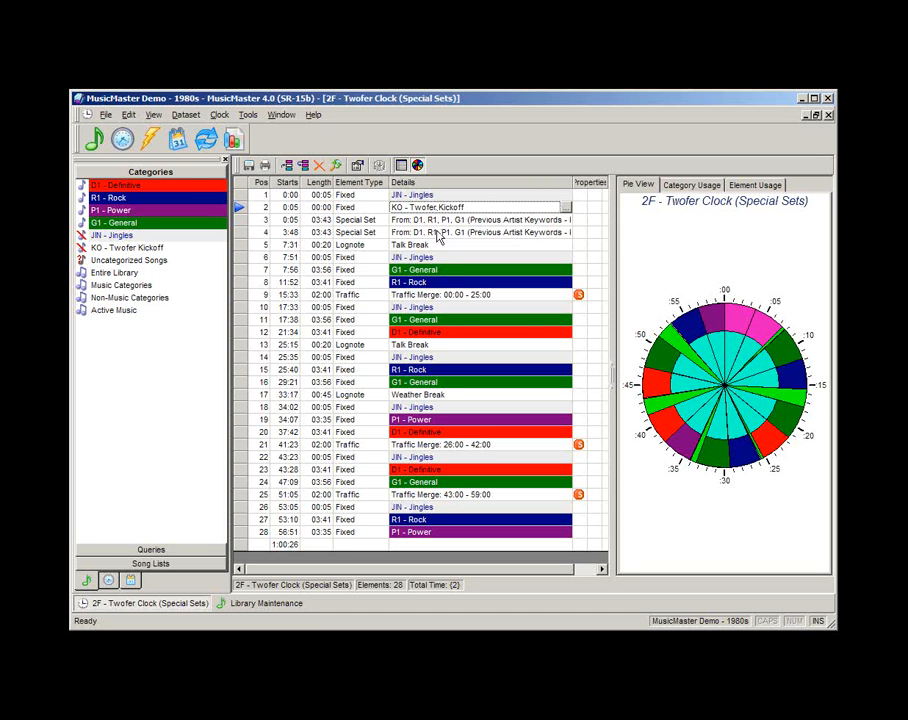
click(353, 219)
click(421, 235)
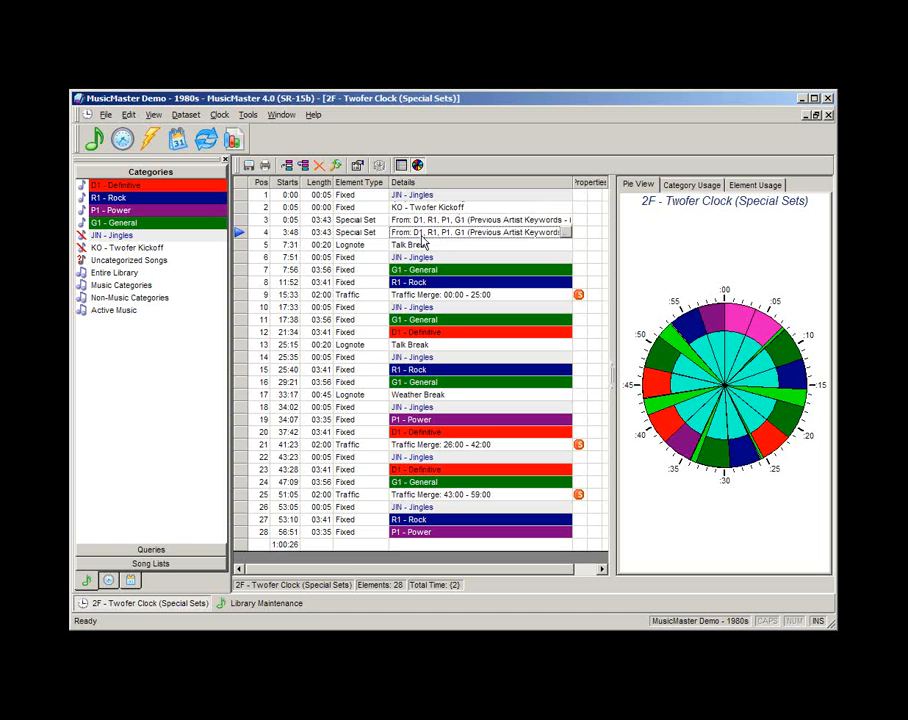
click(423, 221)
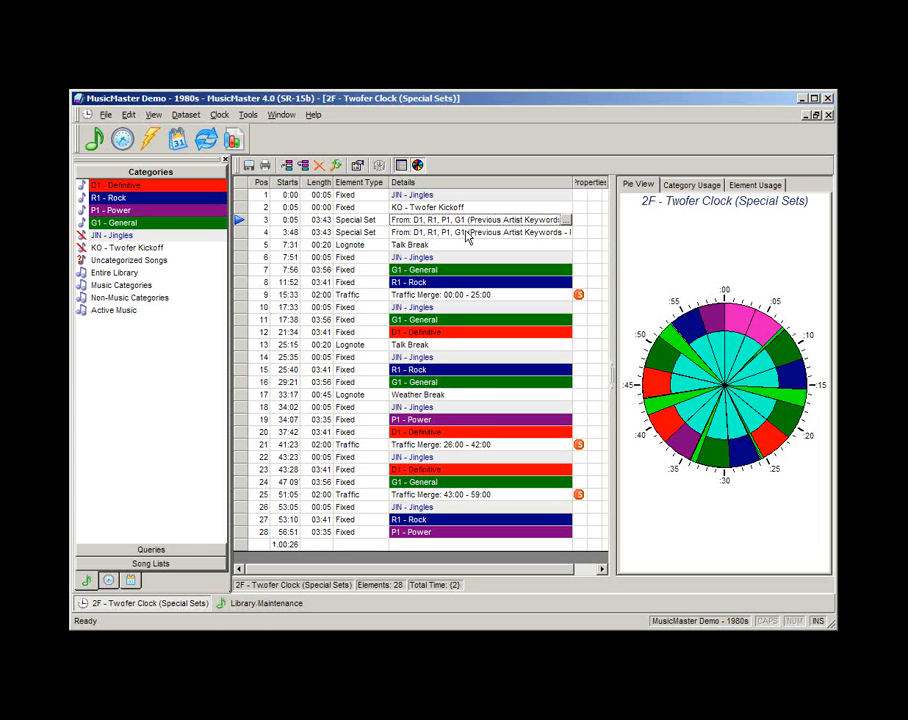
Examine the song matching, field and category settings of the position 3 Special Set, cancelling without changes
click(566, 224)
drag(492, 195, 653, 250)
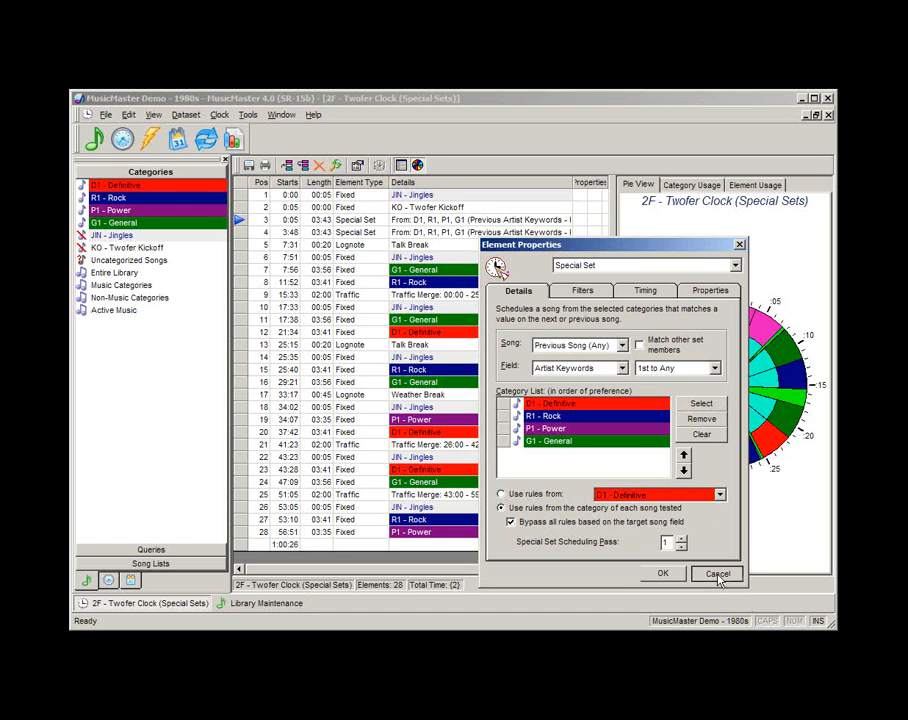
click(717, 576)
click(437, 221)
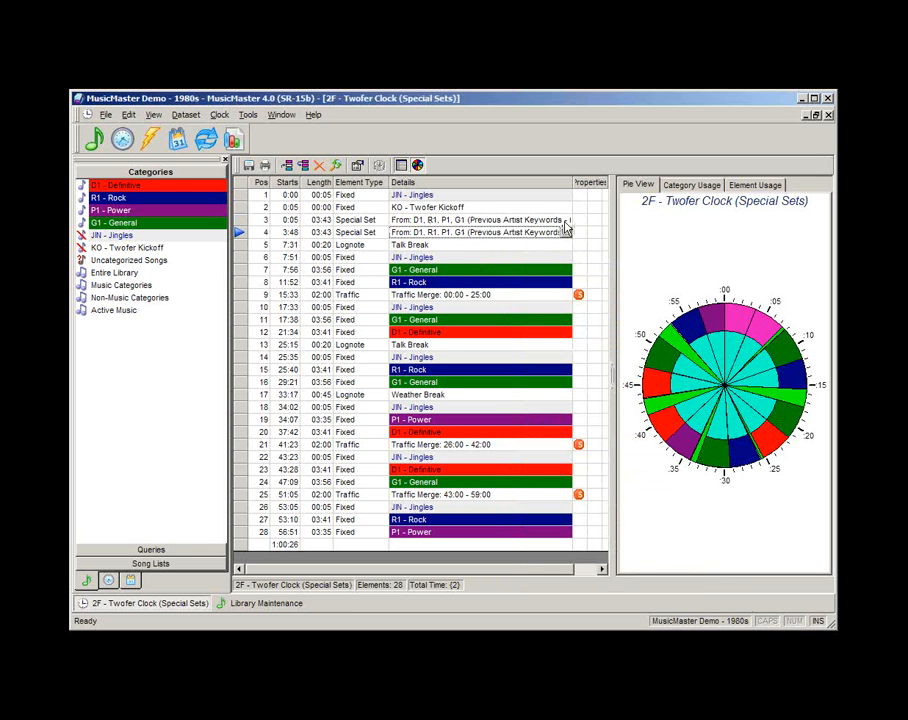
click(566, 221)
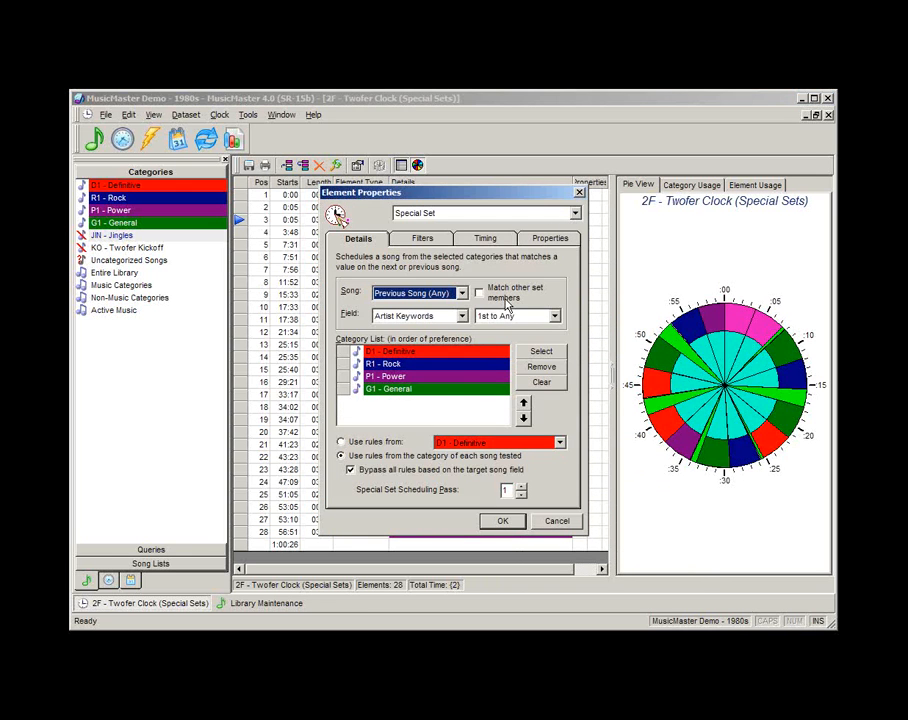
click(557, 522)
click(428, 208)
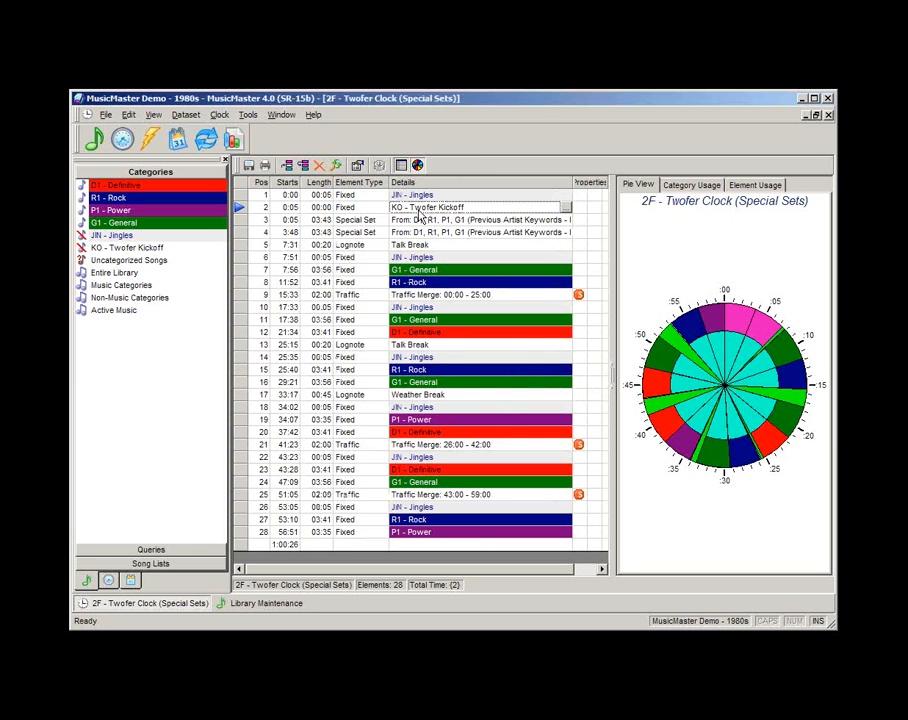
click(426, 219)
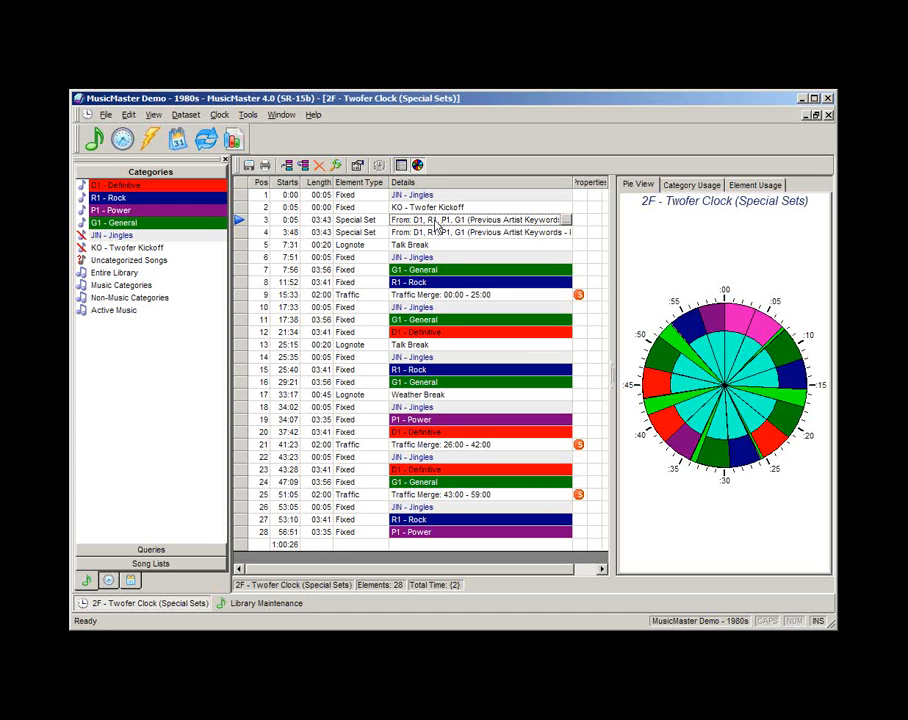
key(Up)
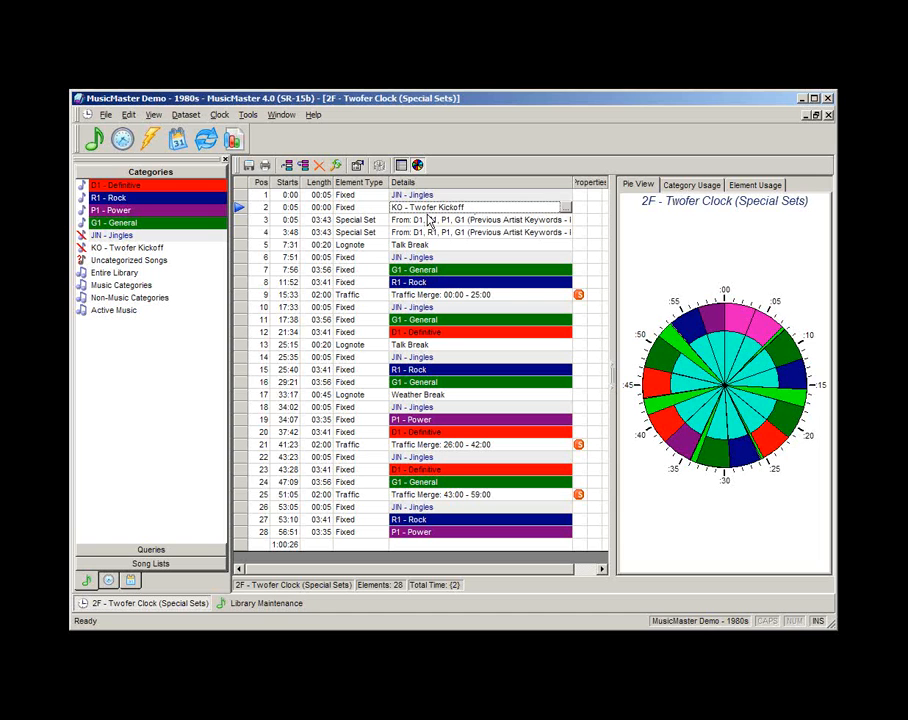
Set the Artist Keywords matching of the position 3 Special Set to 1st to 1st
click(428, 222)
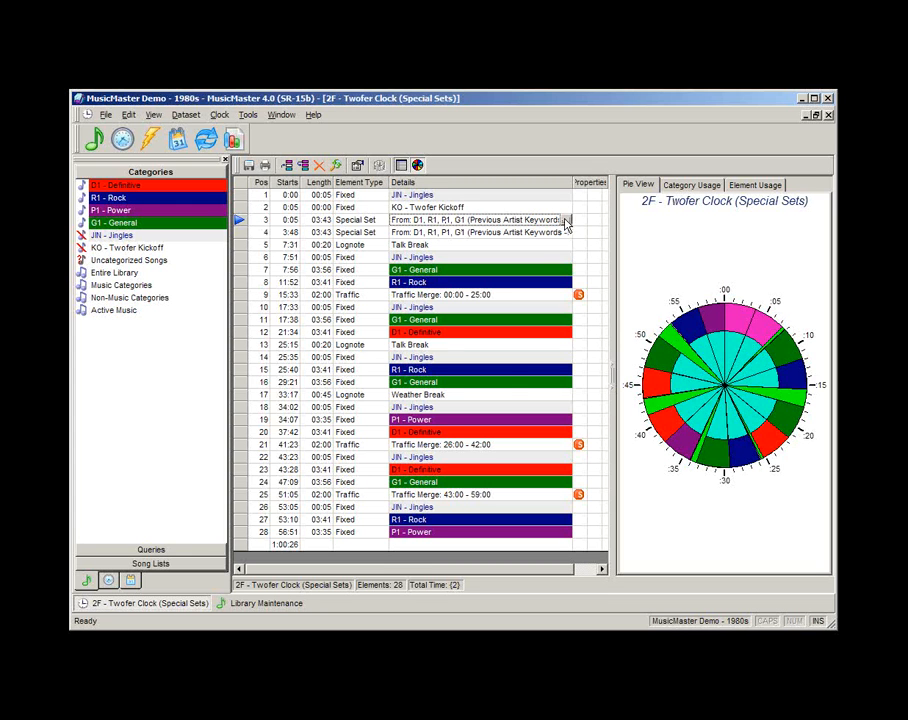
click(565, 220)
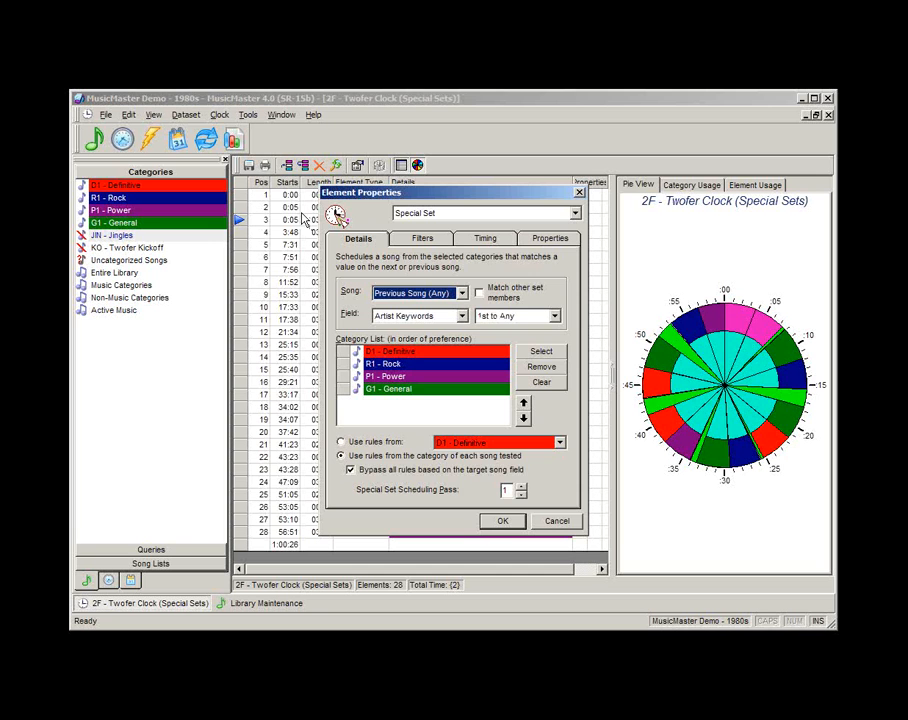
drag(413, 194, 595, 210)
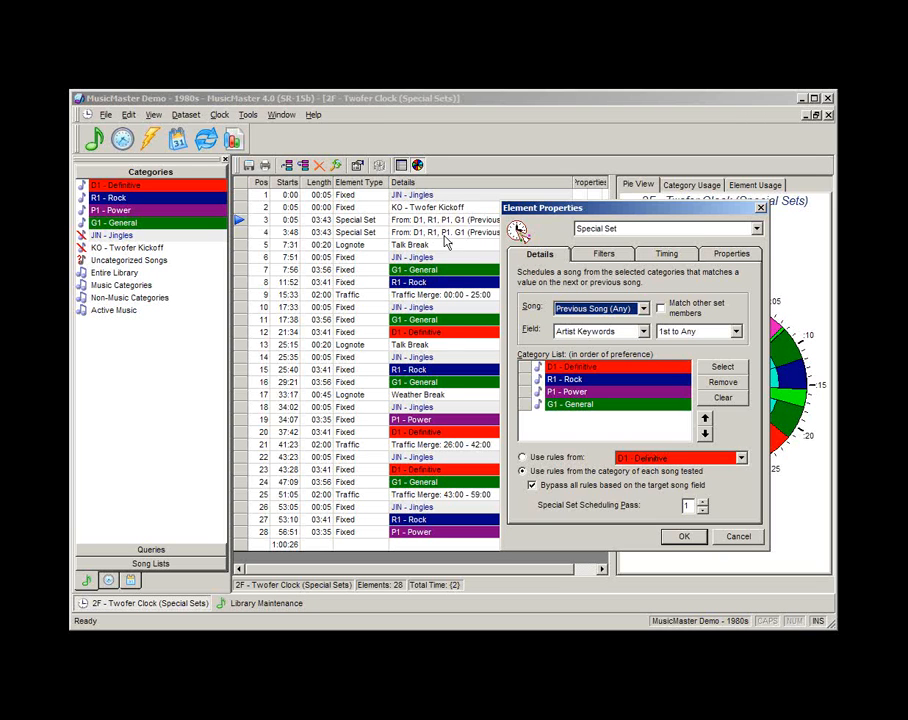
click(736, 333)
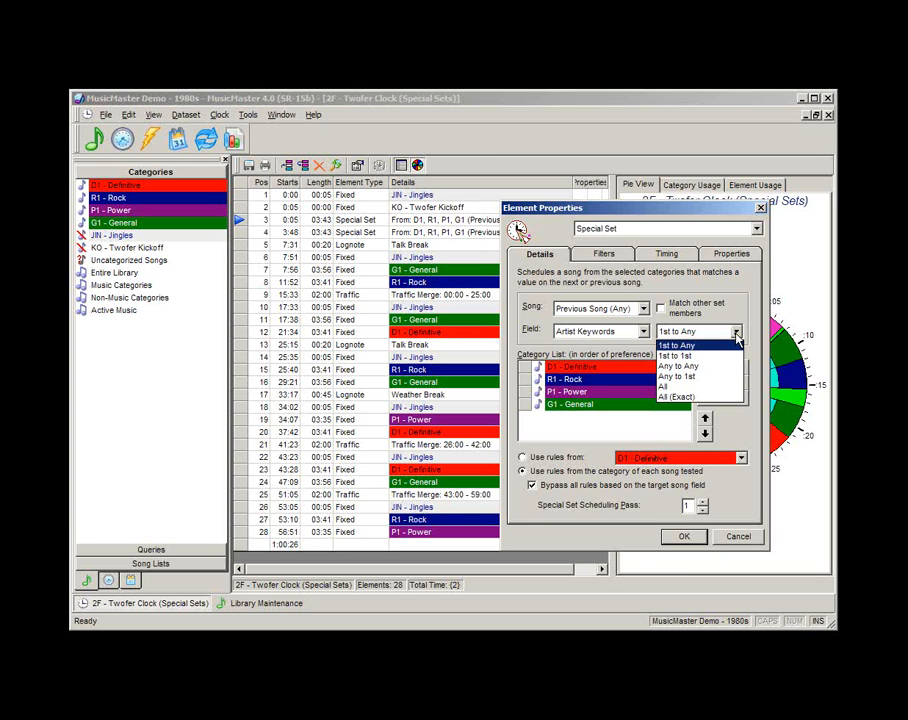
click(677, 357)
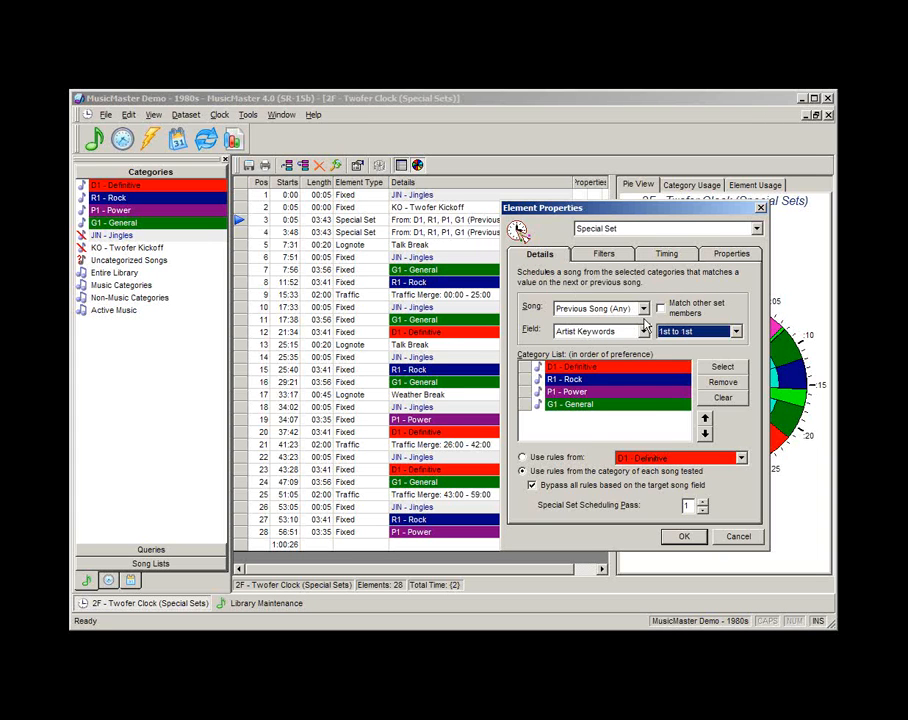
click(737, 332)
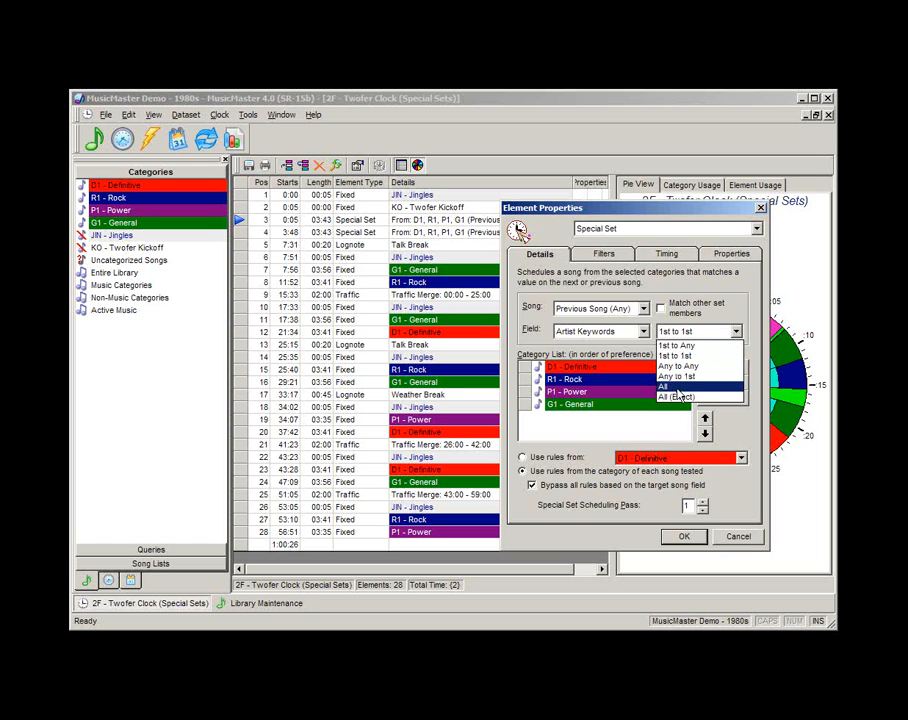
click(682, 356)
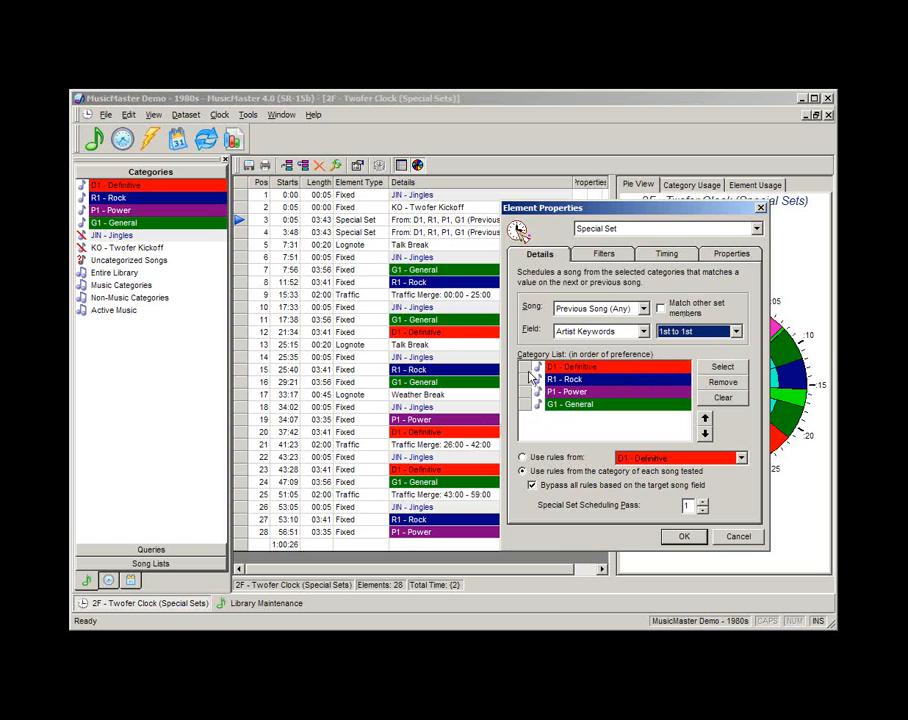
Move P1 - Power above R1 - Rock in this Special Set's category preference list and apply the element properties
click(524, 368)
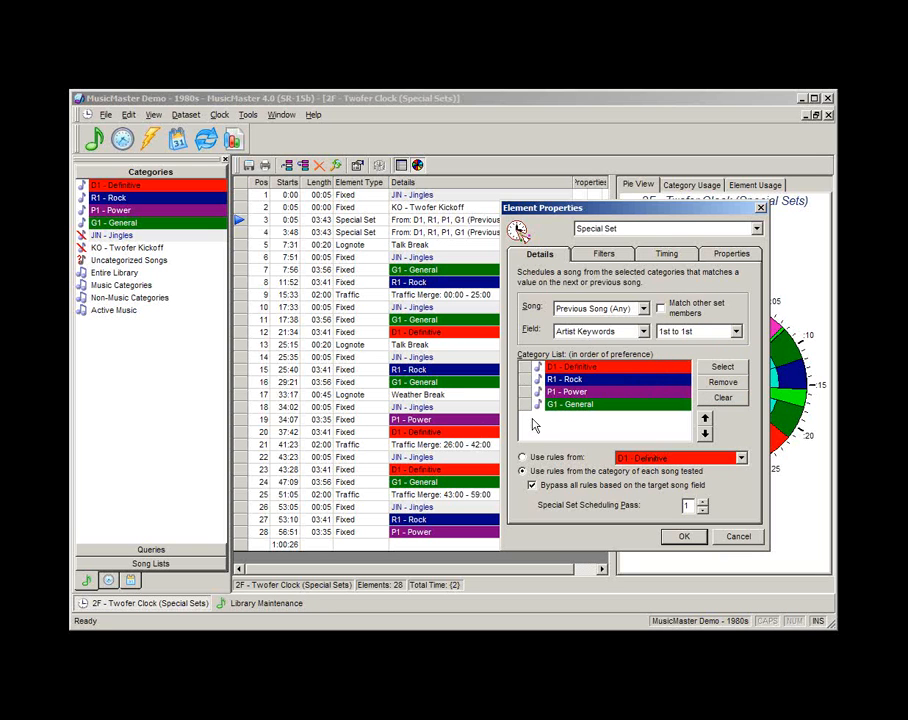
drag(527, 395, 526, 380)
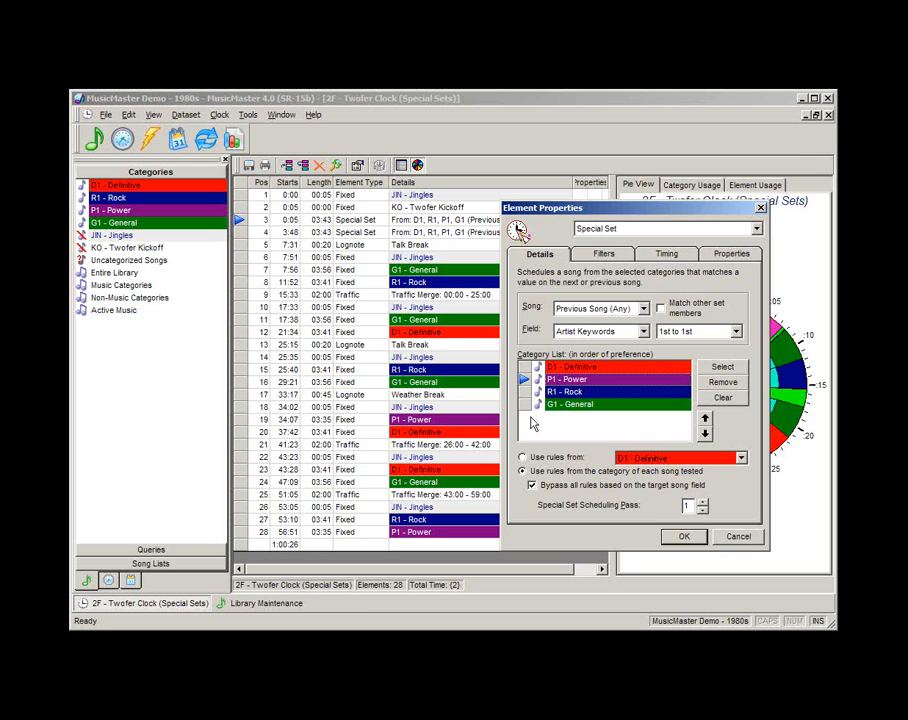
click(686, 537)
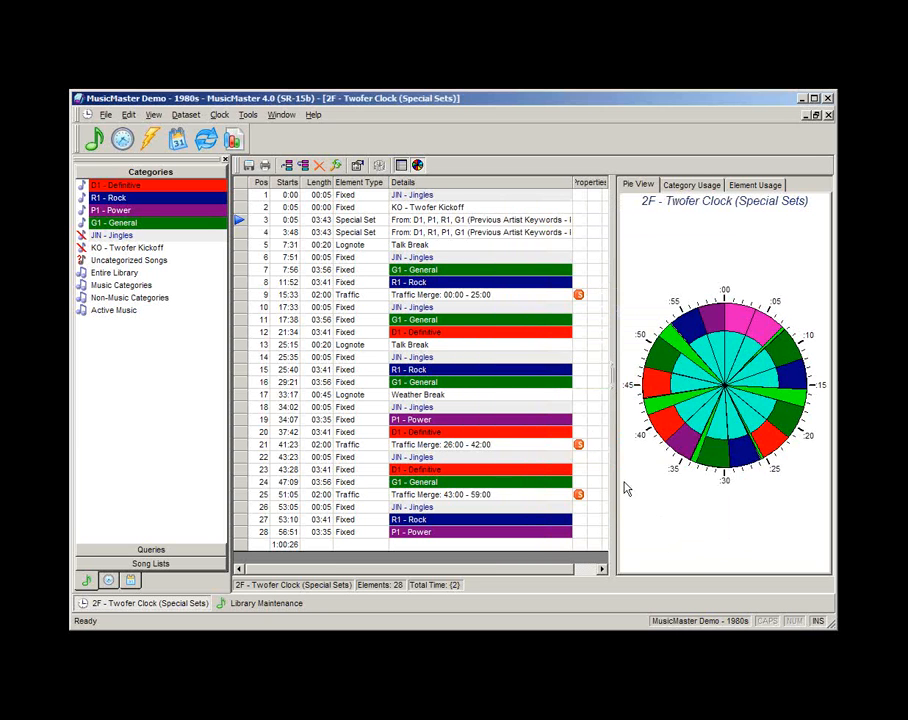
Reorder the category preference list of the position 4 Special Set to G1, P1, R1, D1 and apply it
click(445, 233)
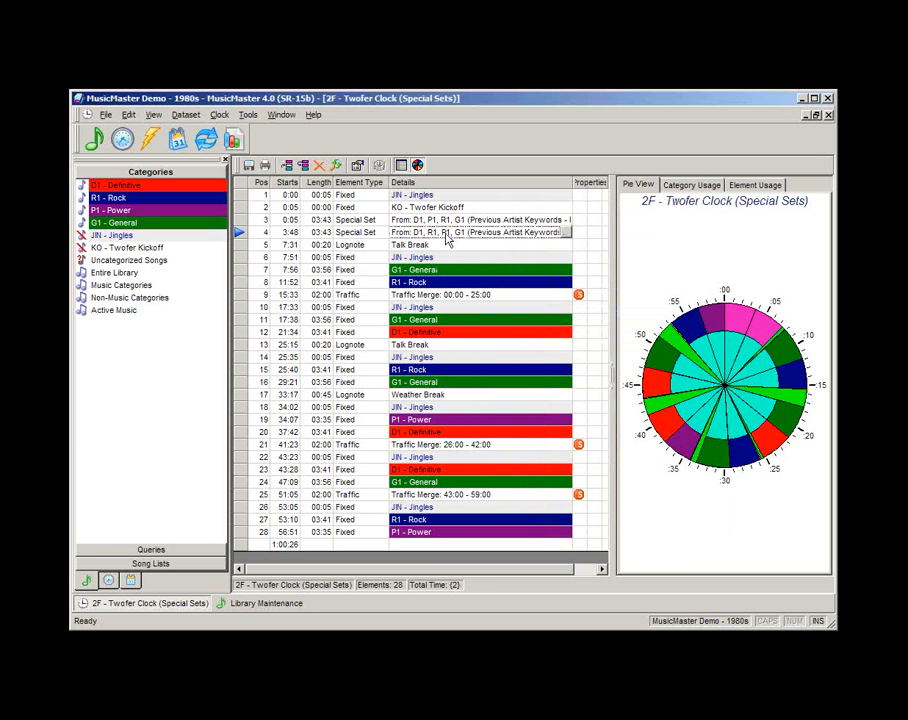
click(566, 233)
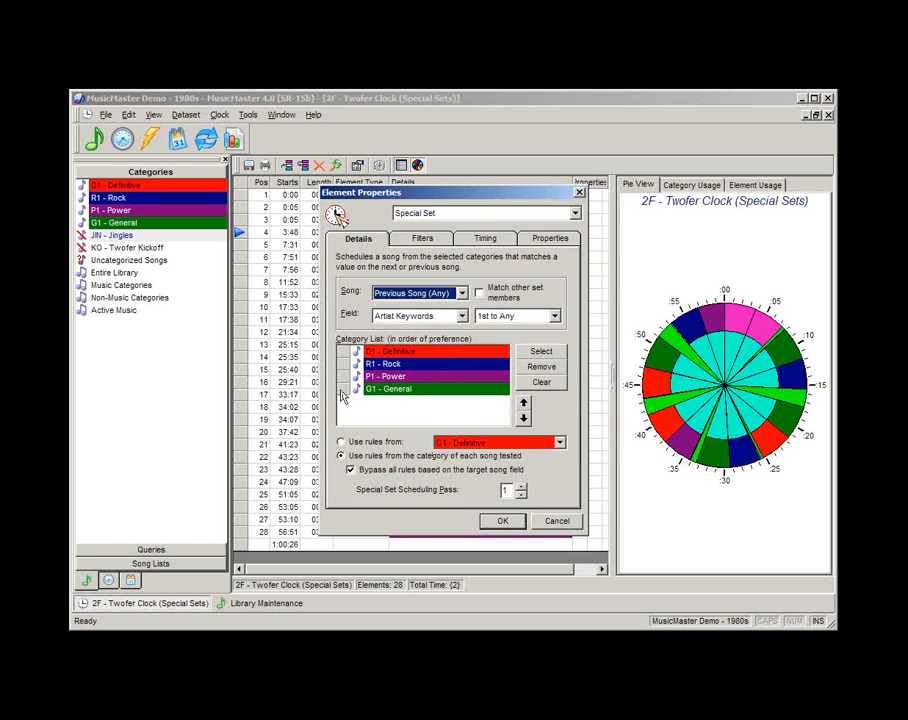
mouse_move(342, 389)
mouse_down()
mouse_move(344, 351)
mouse_move(343, 396)
mouse_up()
click(503, 521)
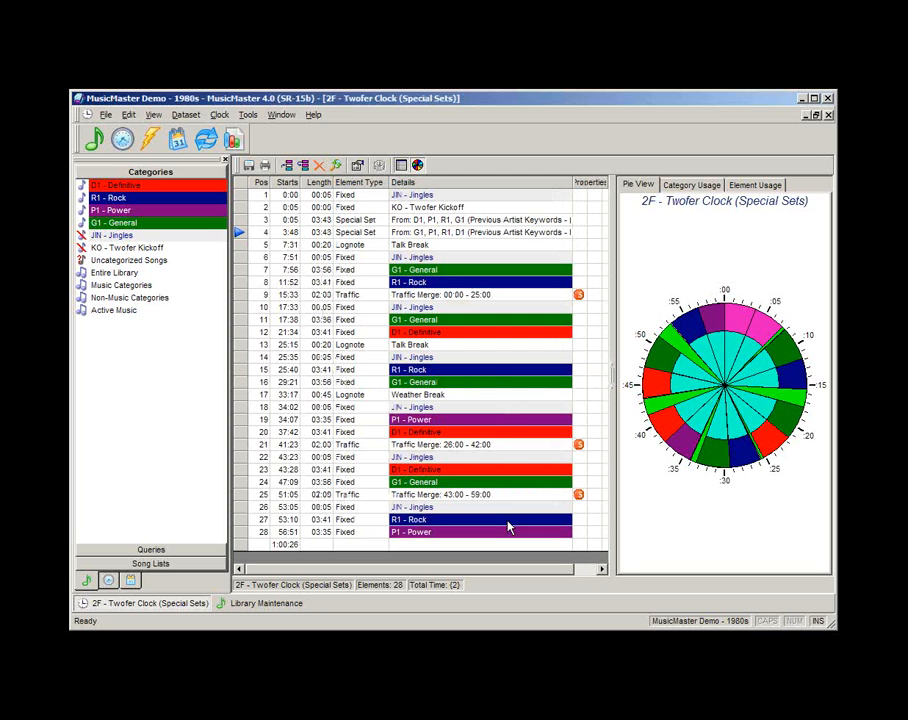
click(432, 236)
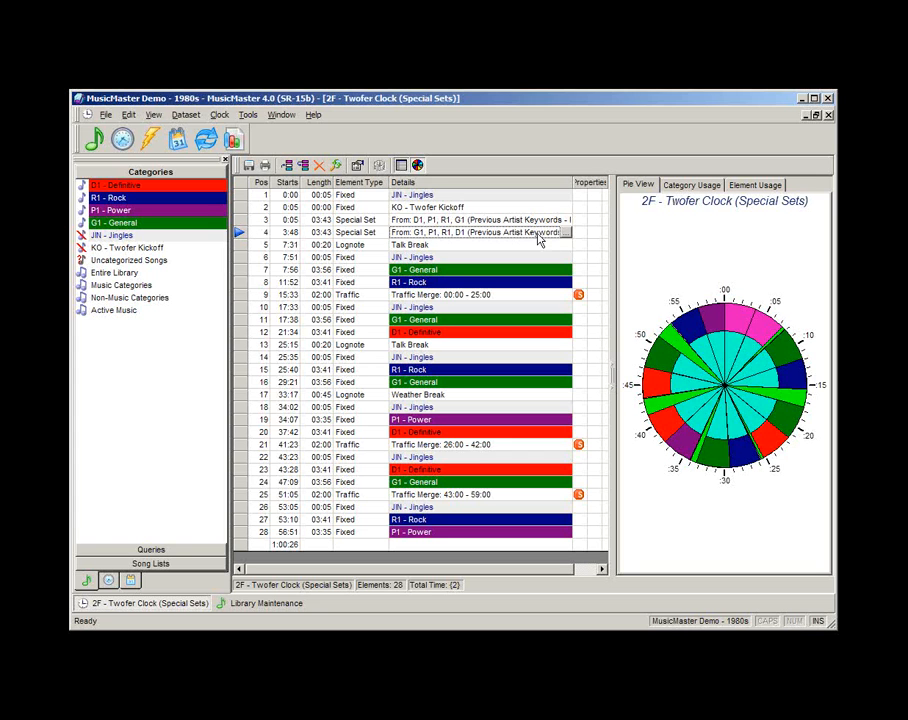
key(Up)
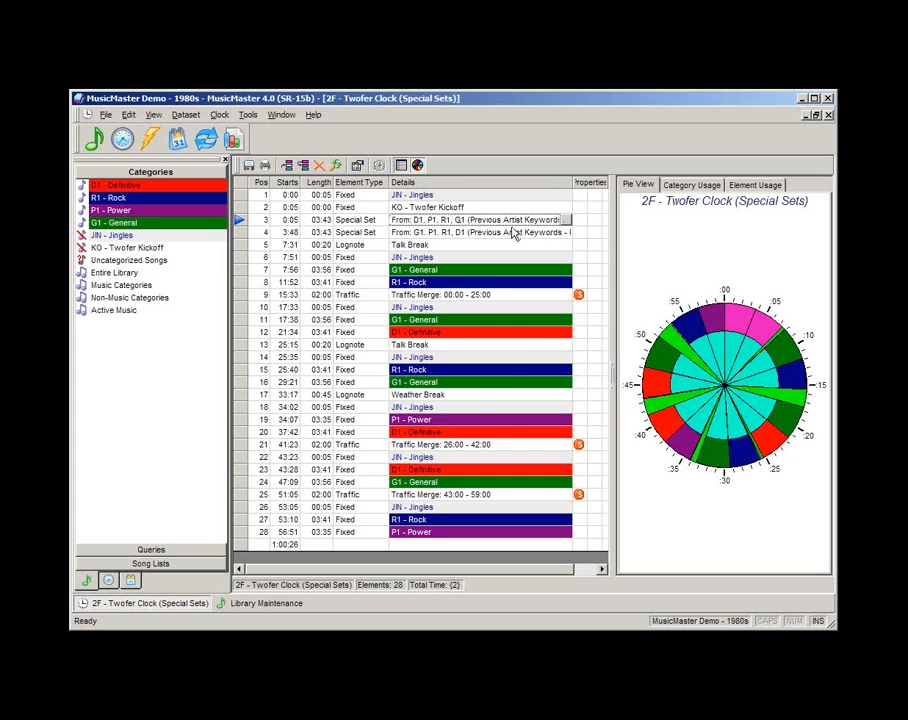
Try Any to Any and All (Exact) as the Artist Keywords matching of the position 3 Special Set
click(566, 220)
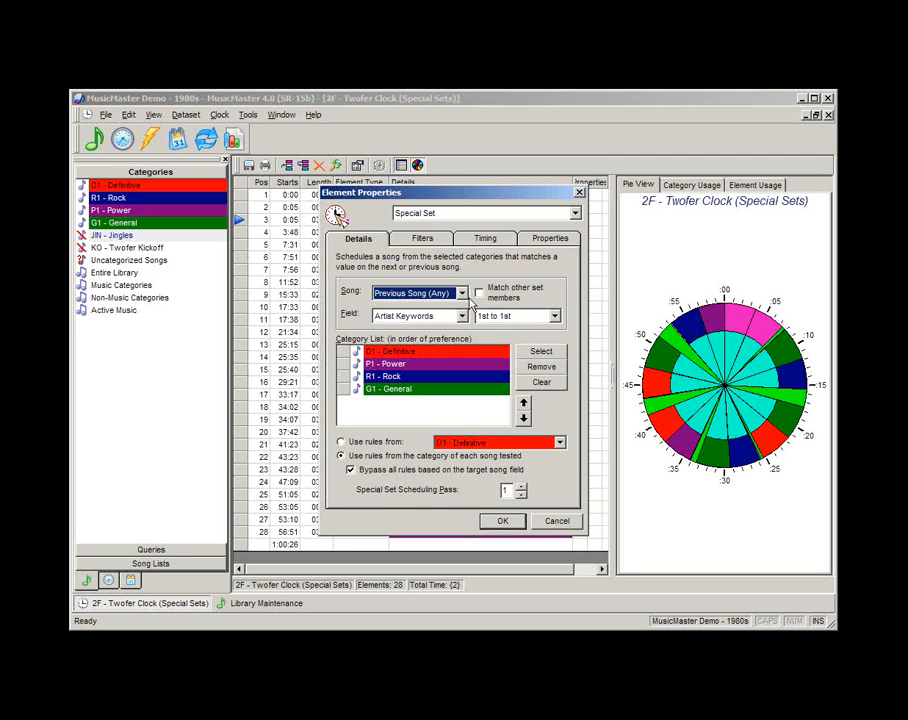
click(522, 316)
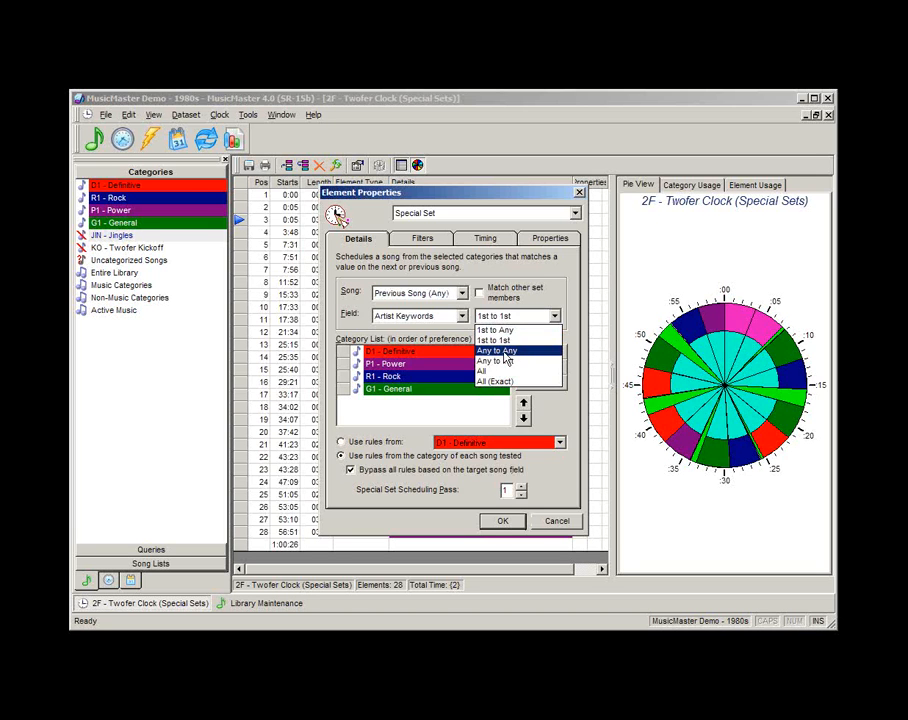
click(505, 352)
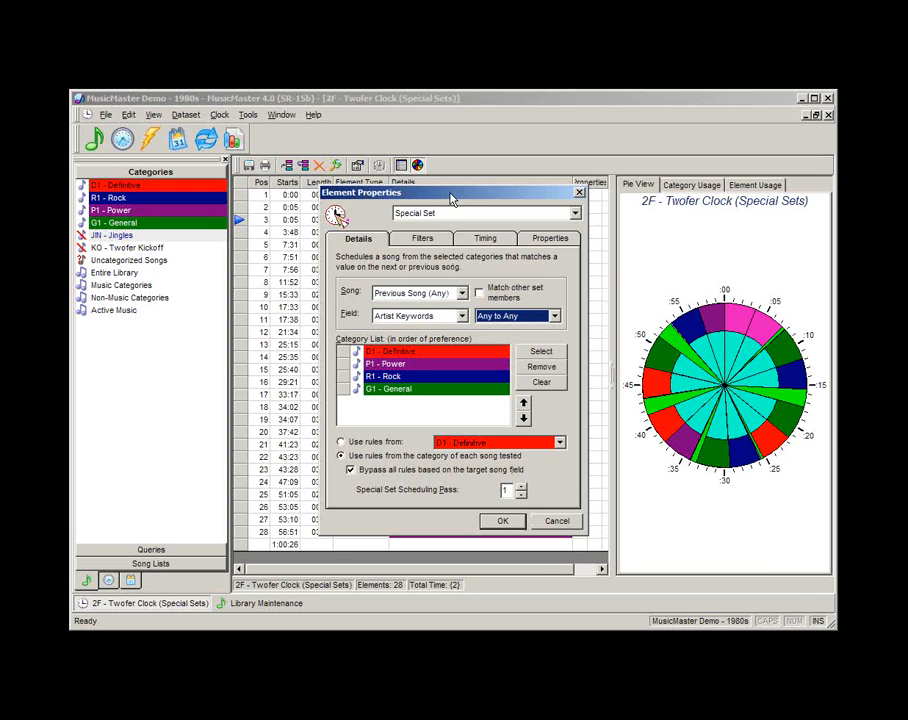
drag(450, 199, 663, 255)
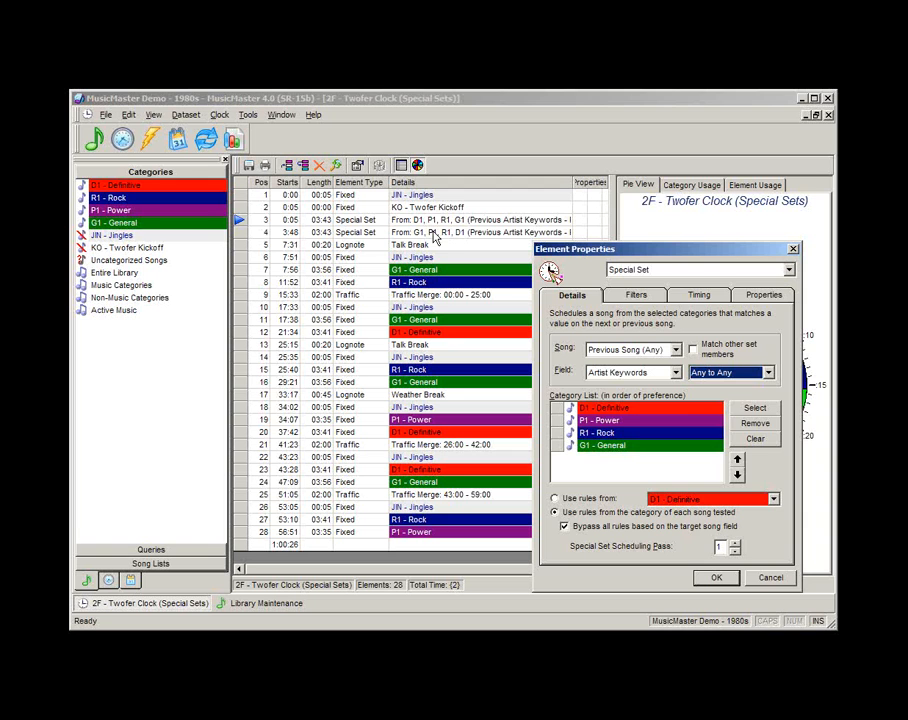
click(767, 372)
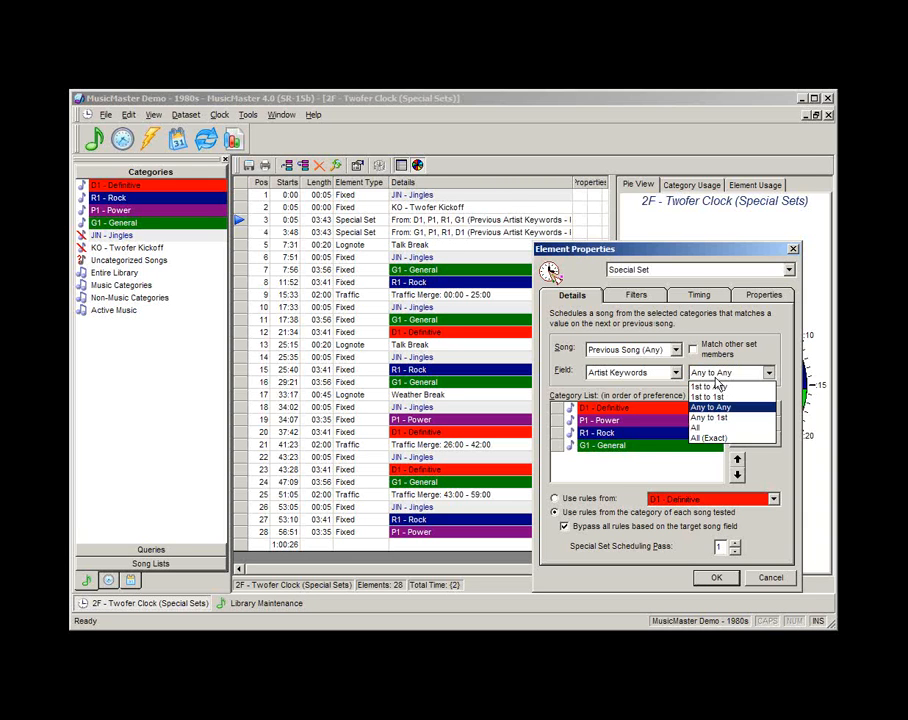
click(713, 440)
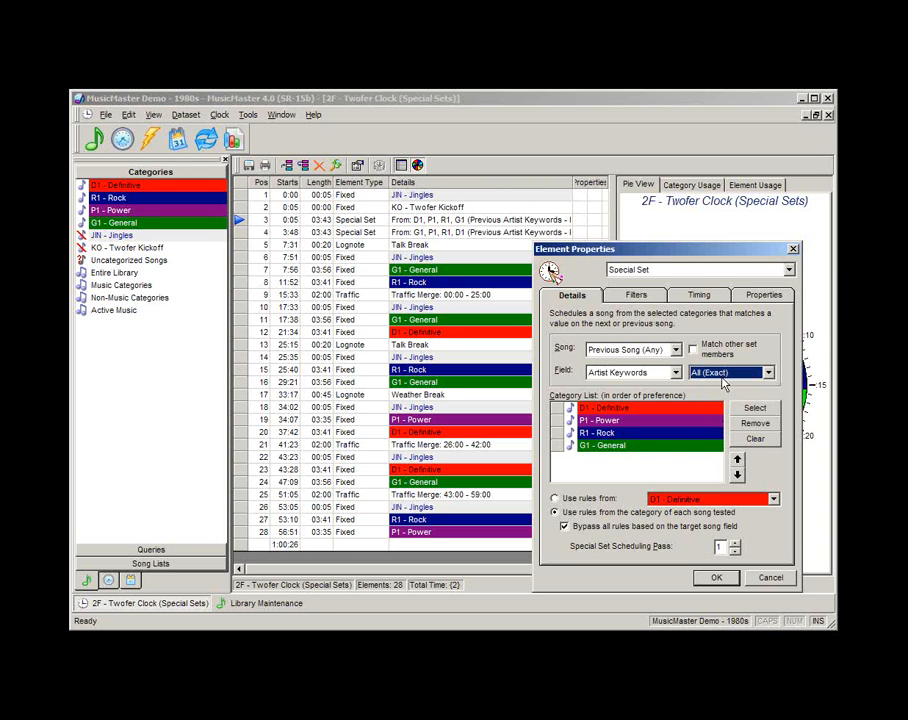
click(767, 372)
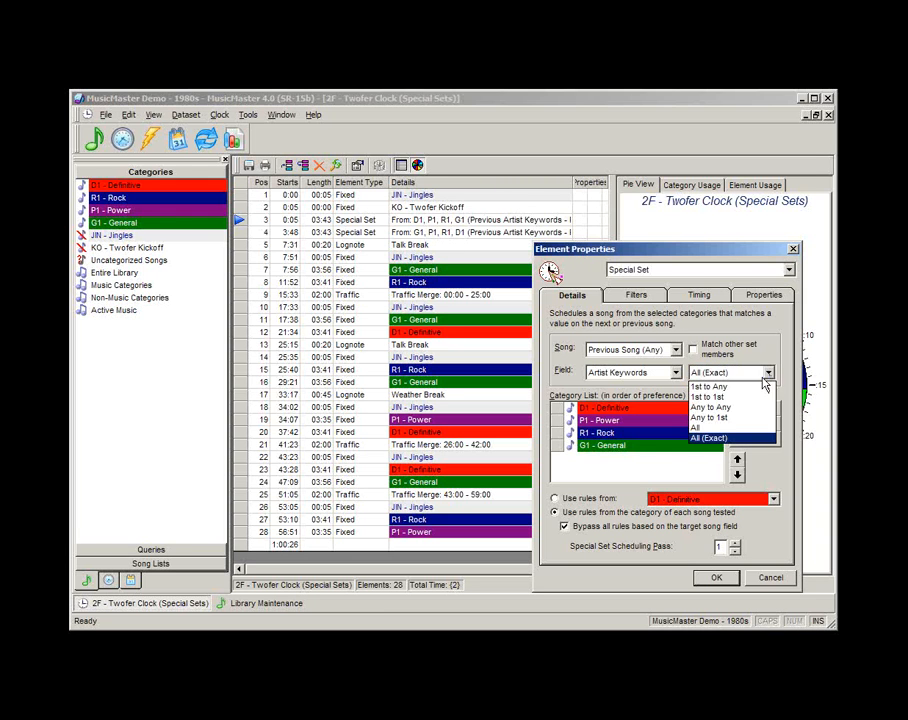
click(757, 405)
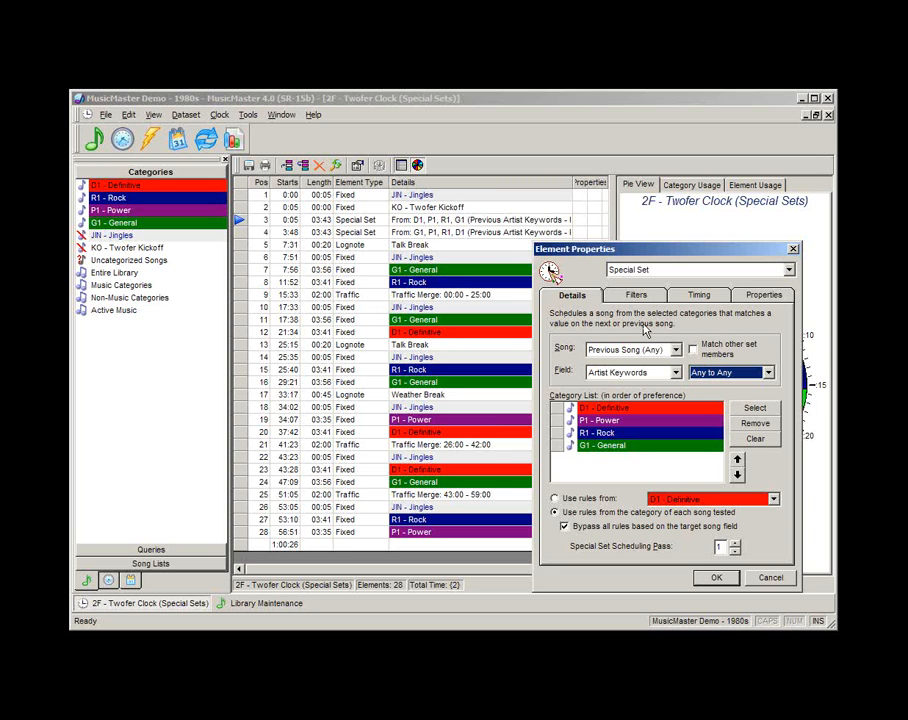
Try 1st to Any and 1st to 1st as the Artist Keywords matching of this Special Set, discarding the changes
click(725, 372)
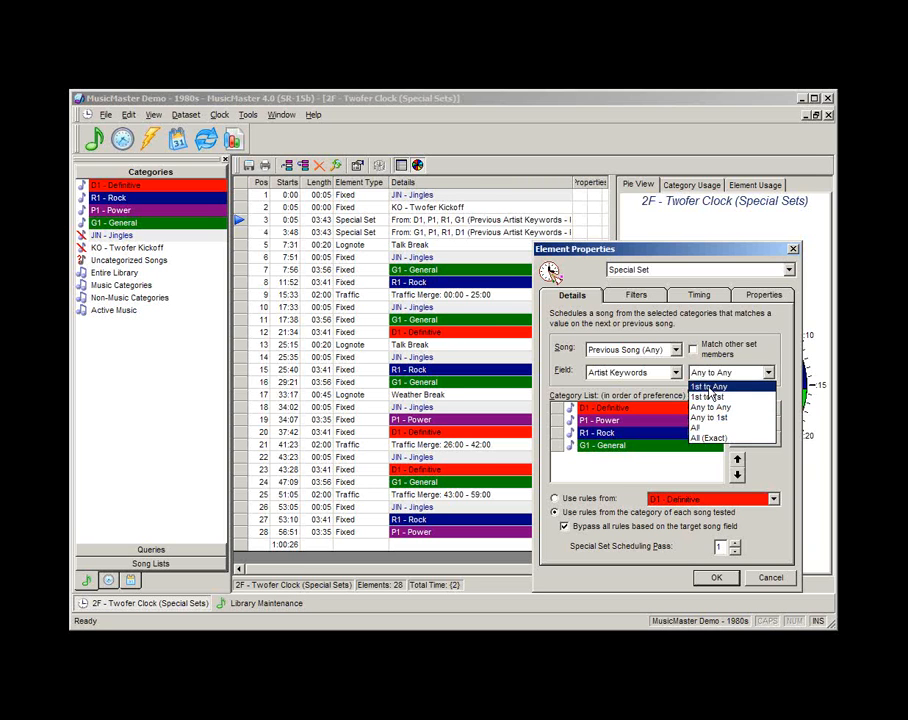
click(716, 389)
click(769, 374)
click(708, 397)
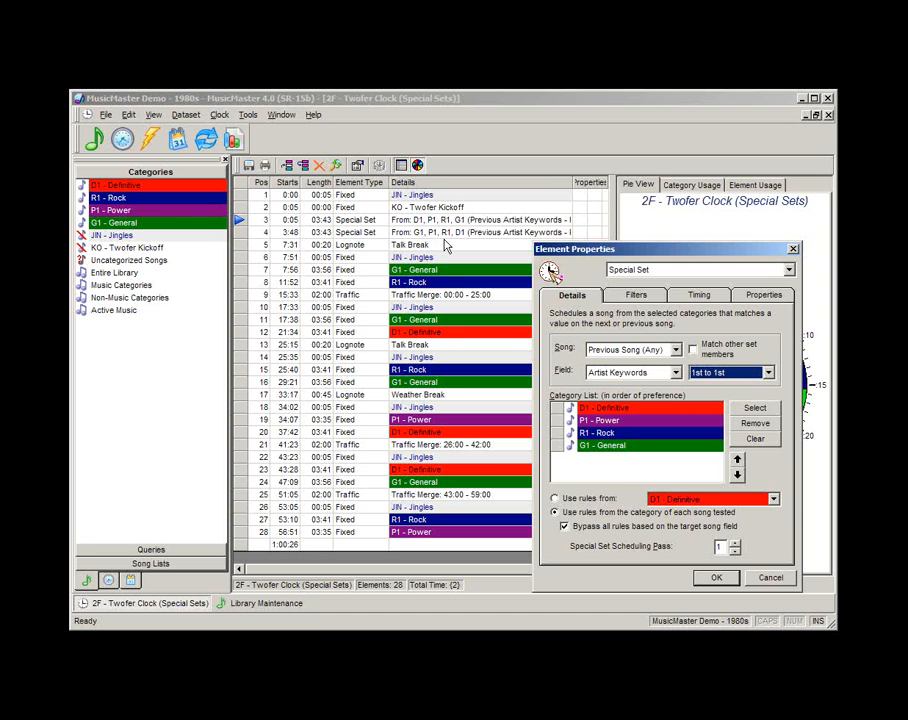
click(712, 372)
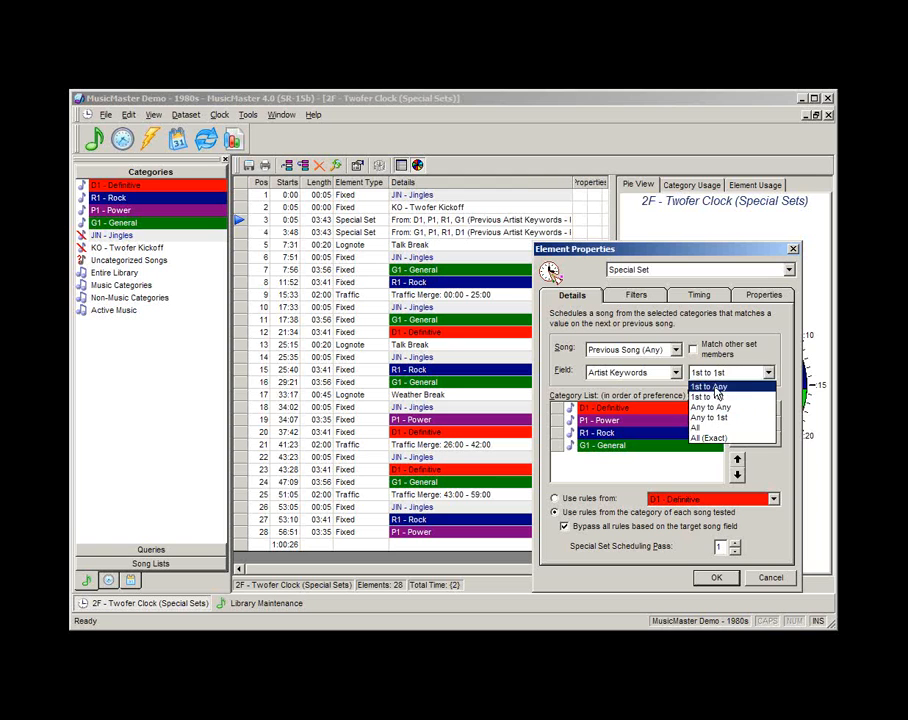
click(718, 387)
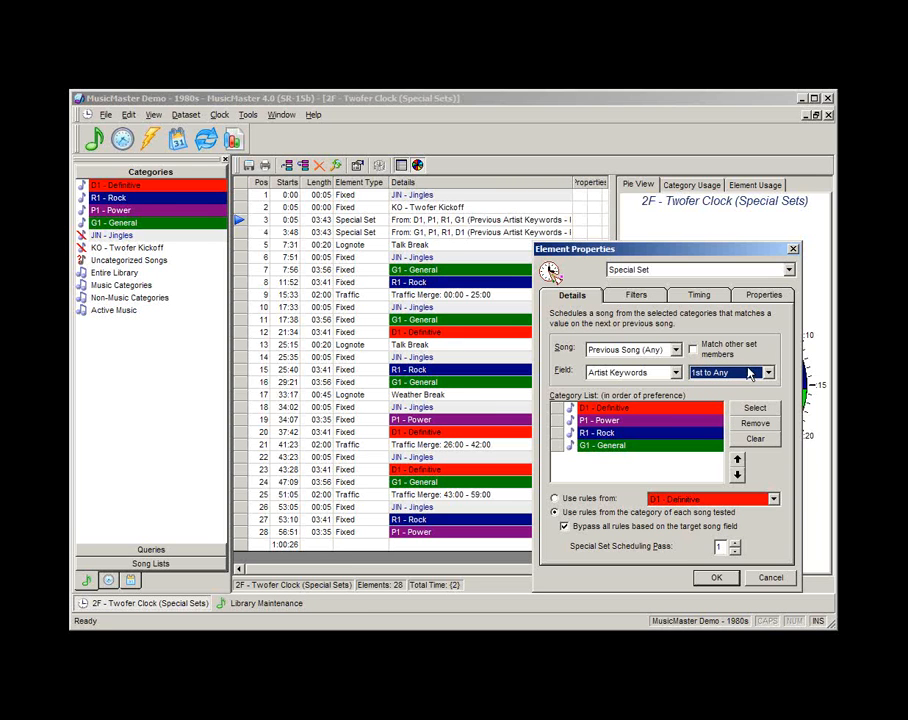
click(717, 582)
click(770, 578)
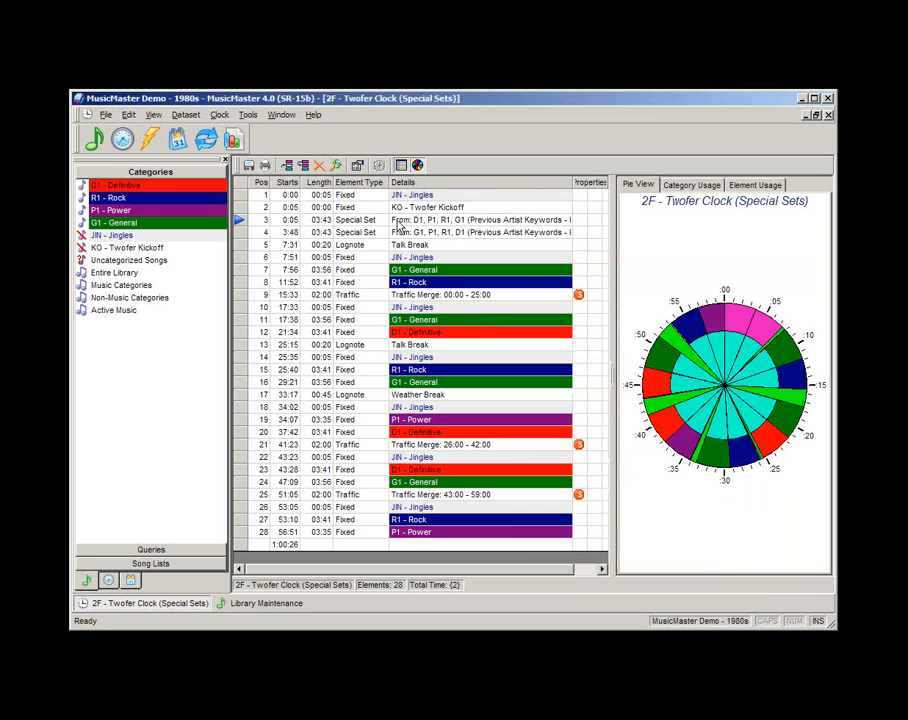
Review the matching settings of the position 3 Special Set and close its properties without changes
click(432, 220)
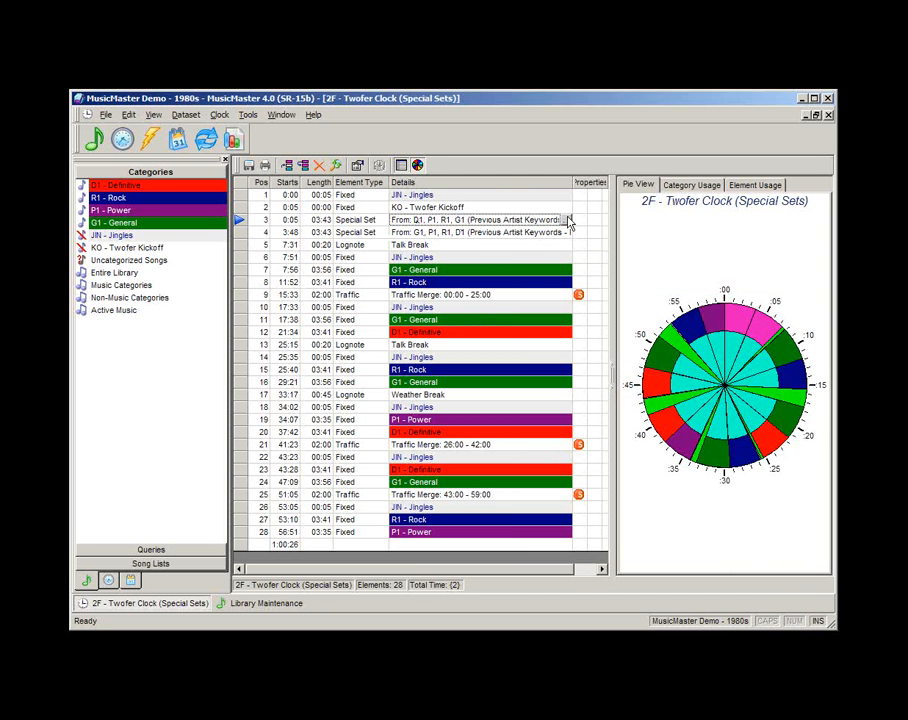
click(566, 220)
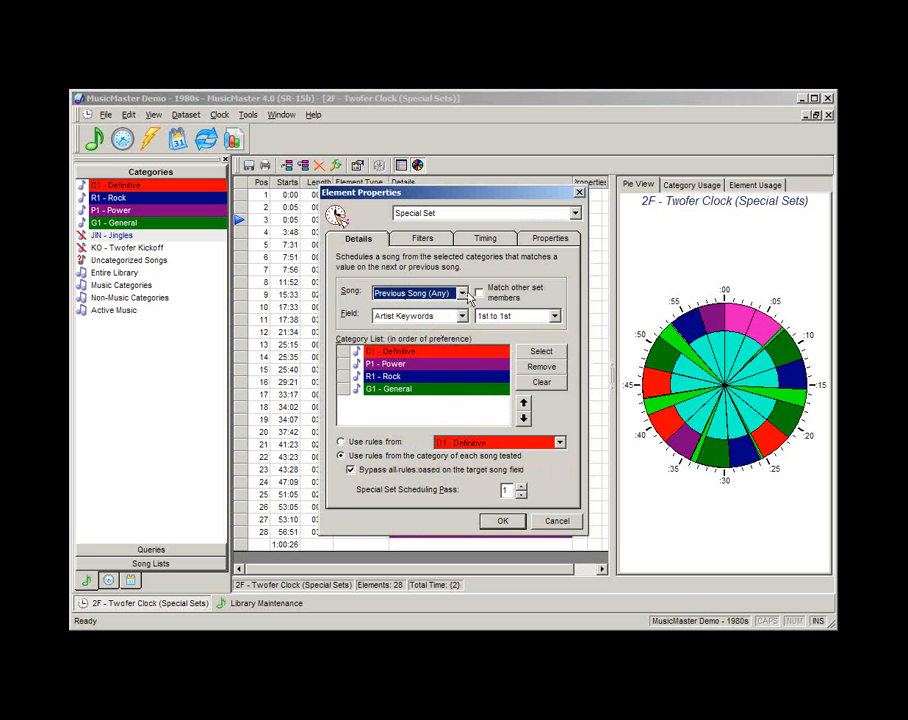
click(557, 521)
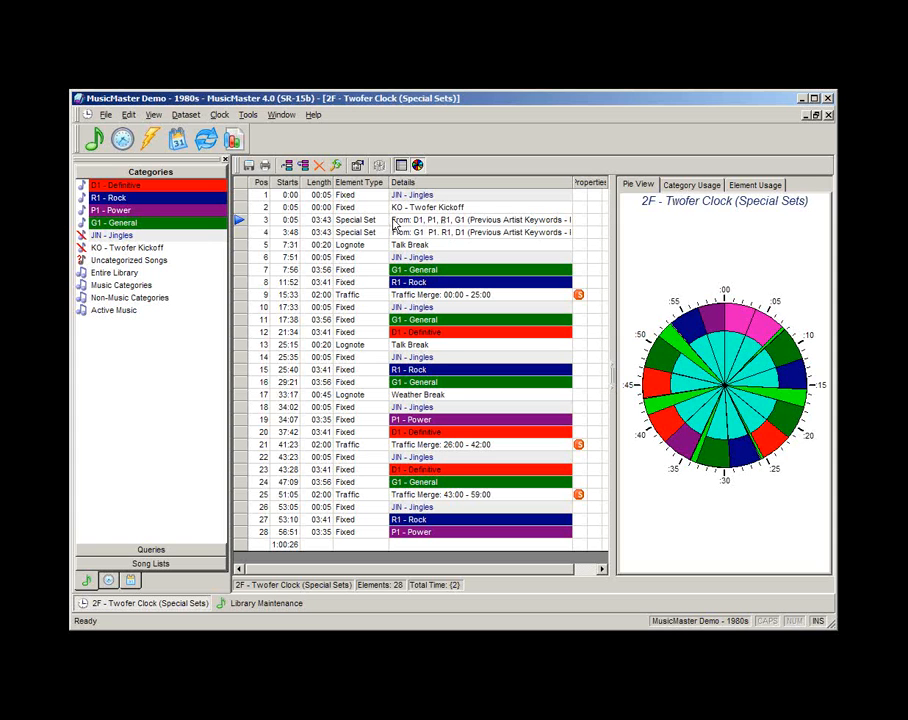
Examine the Twofer Kickoff element and compare the details of the Special Sets at positions 3 and 4
click(414, 221)
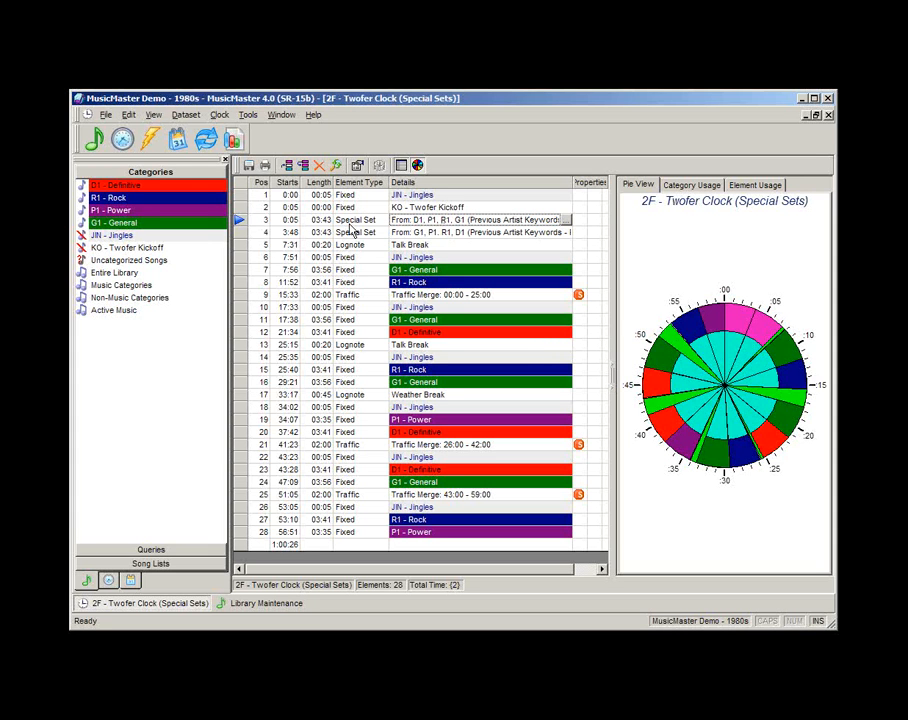
click(421, 208)
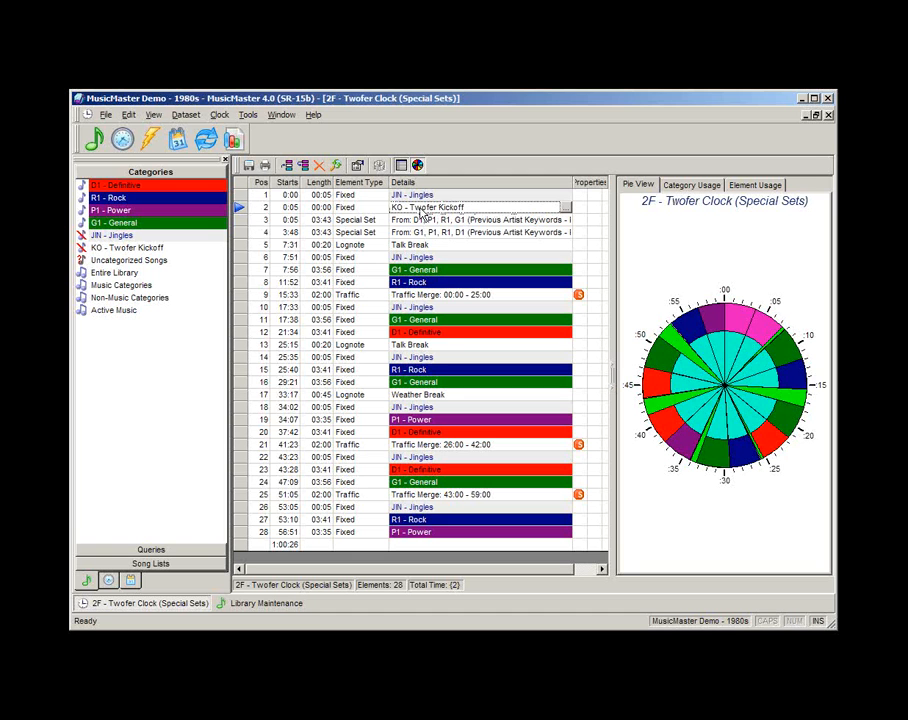
click(427, 236)
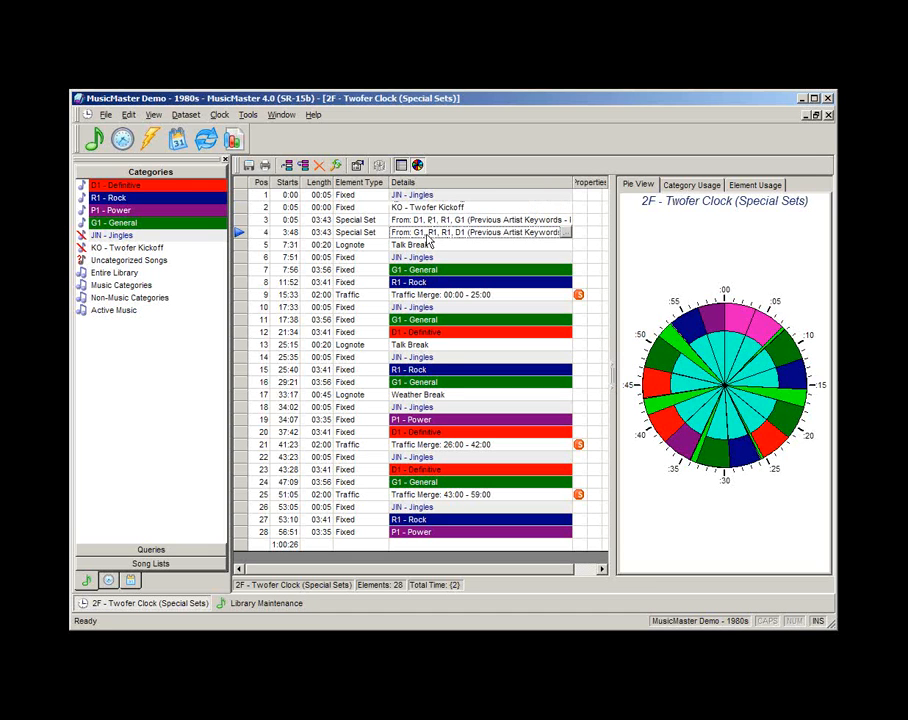
click(437, 208)
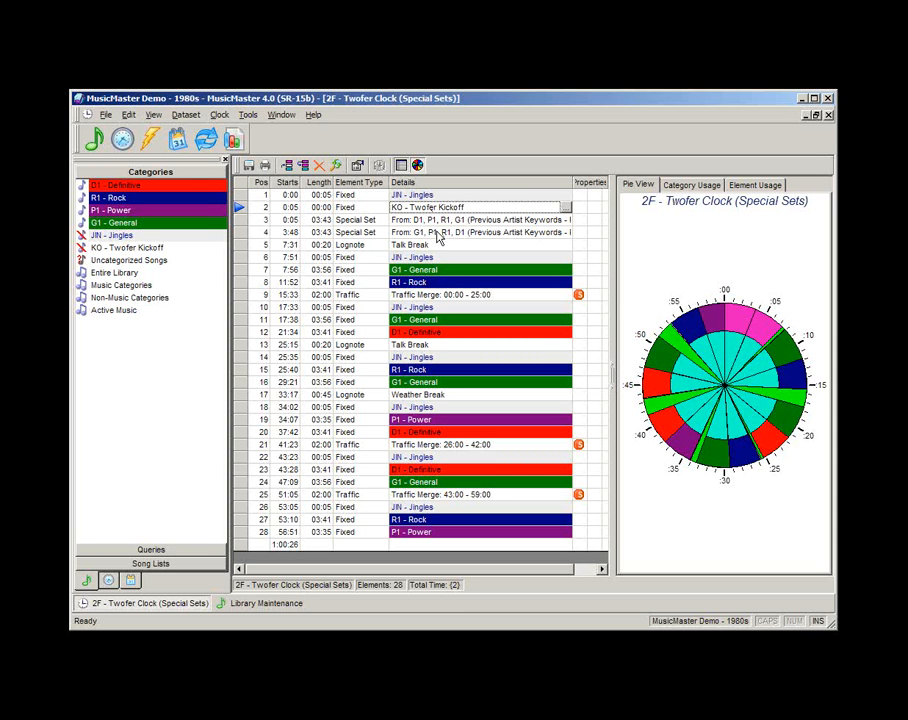
click(436, 232)
click(432, 223)
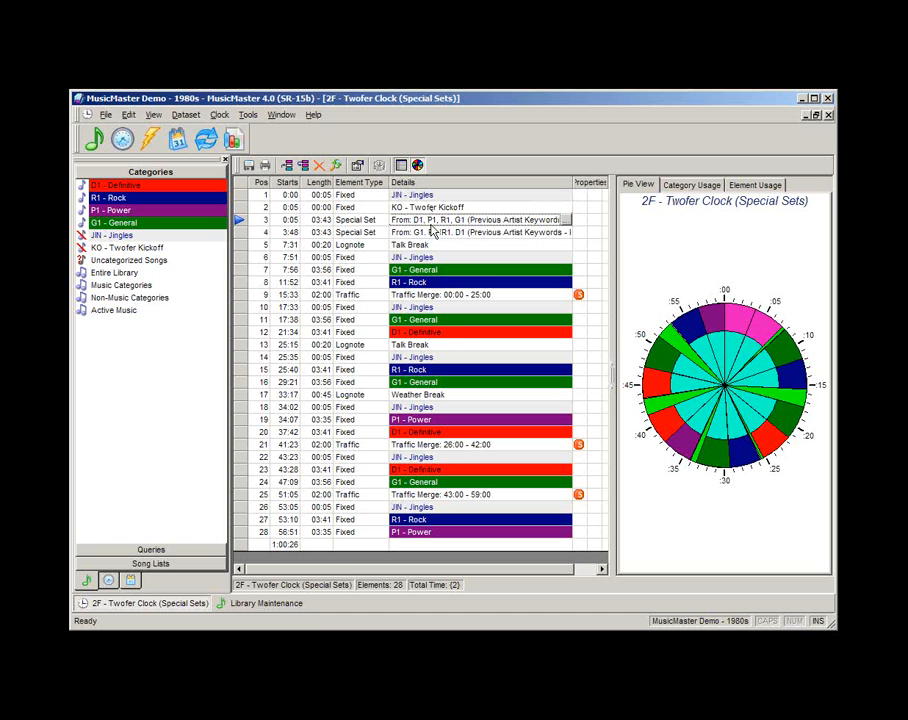
click(362, 231)
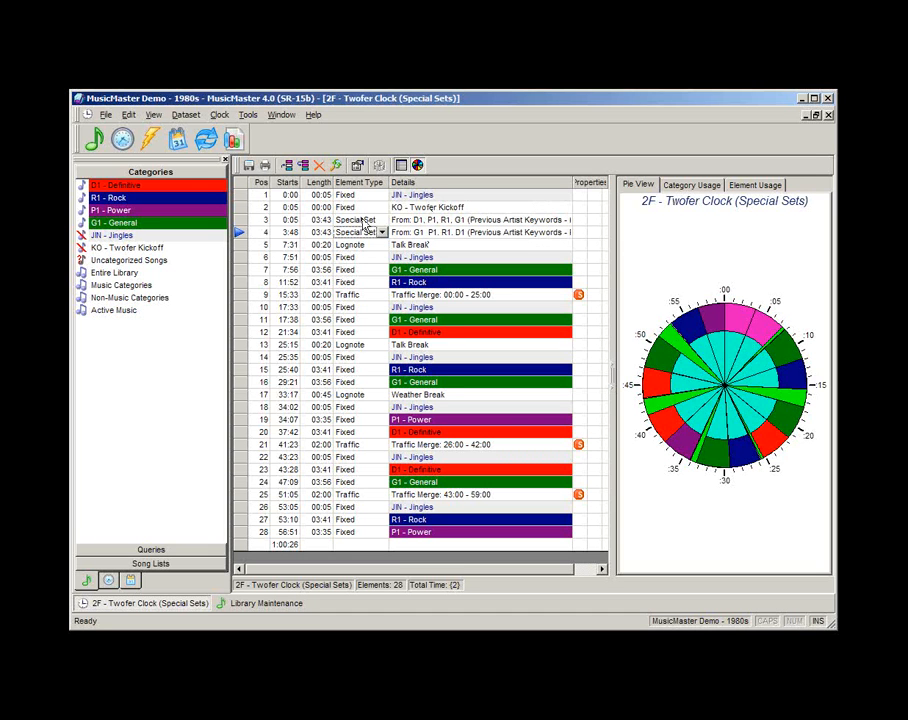
click(405, 233)
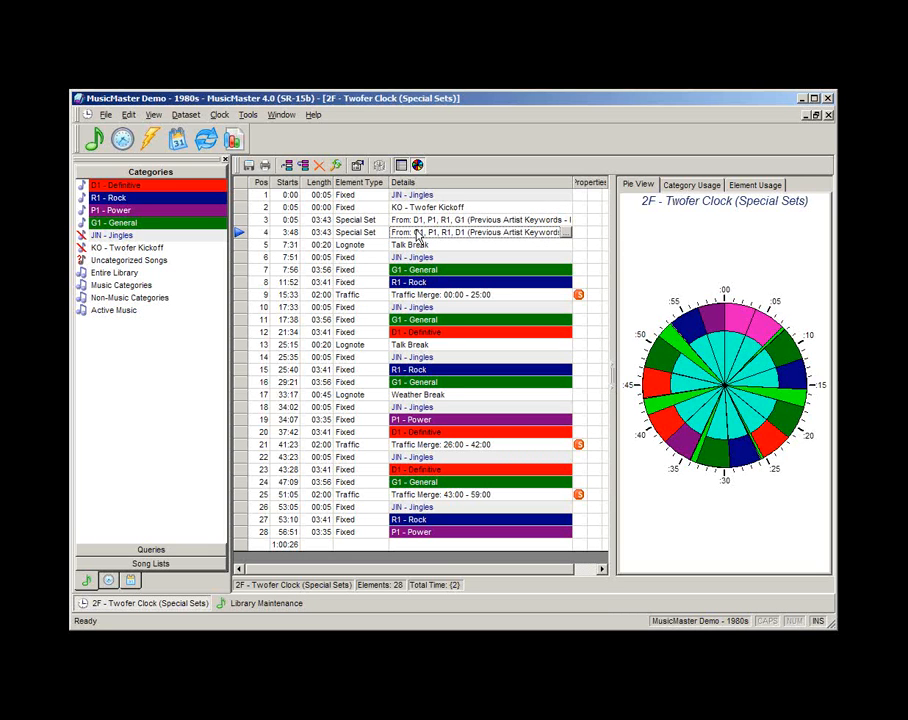
key(Up)
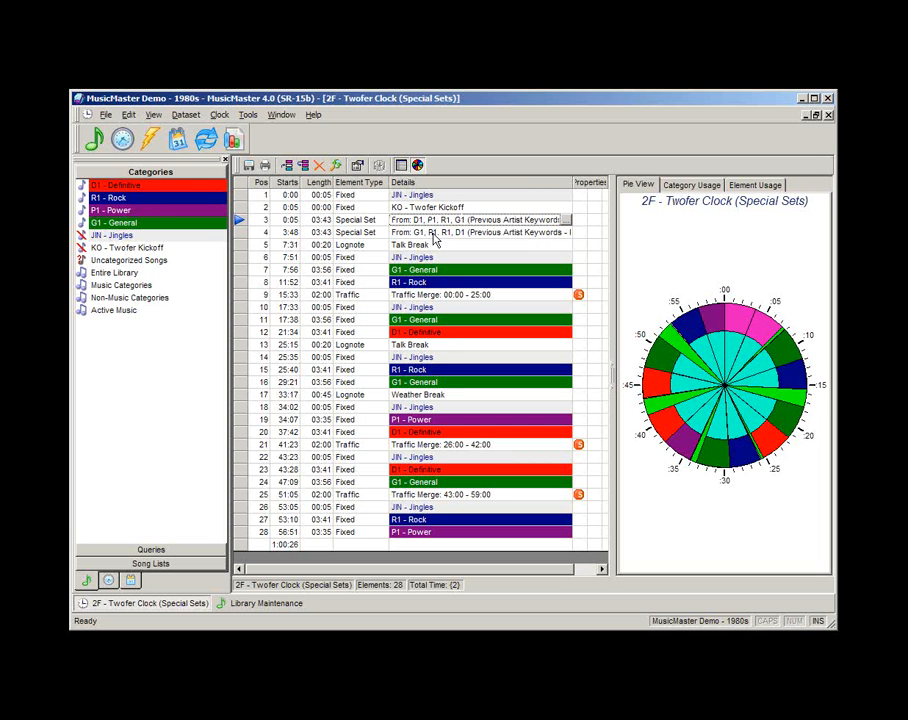
key(Down)
click(435, 208)
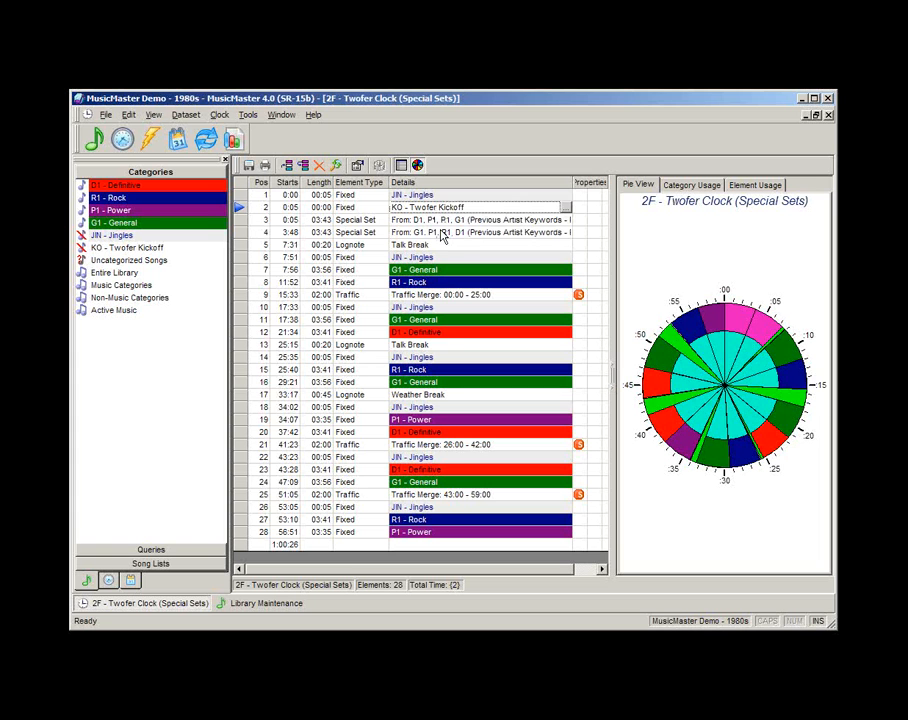
click(440, 233)
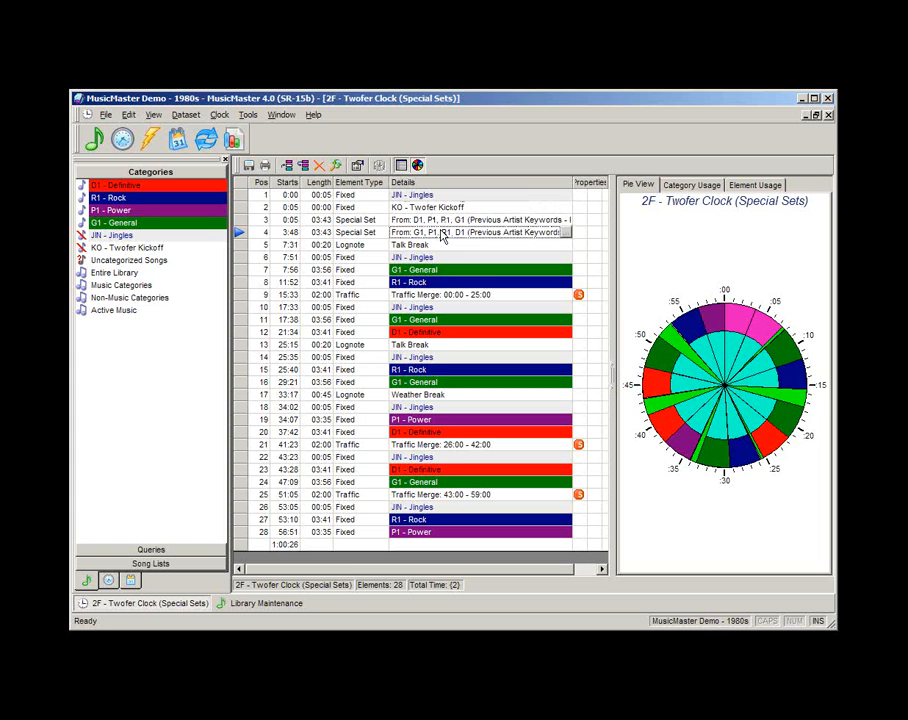
Check the Match other set members option in the properties of the Special Sets at positions 3 and 4
click(540, 221)
click(566, 220)
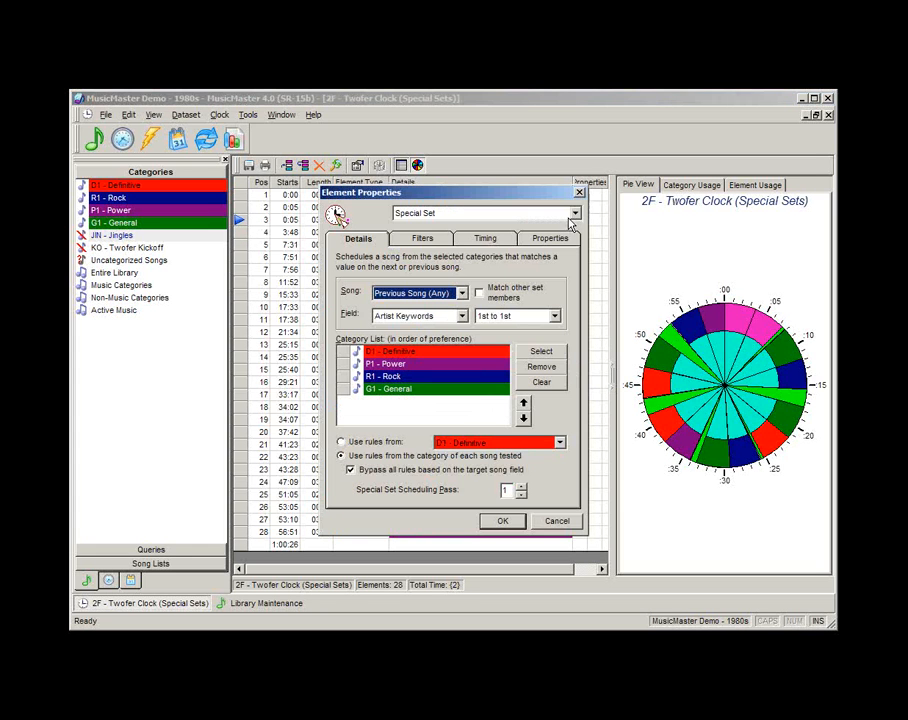
click(479, 295)
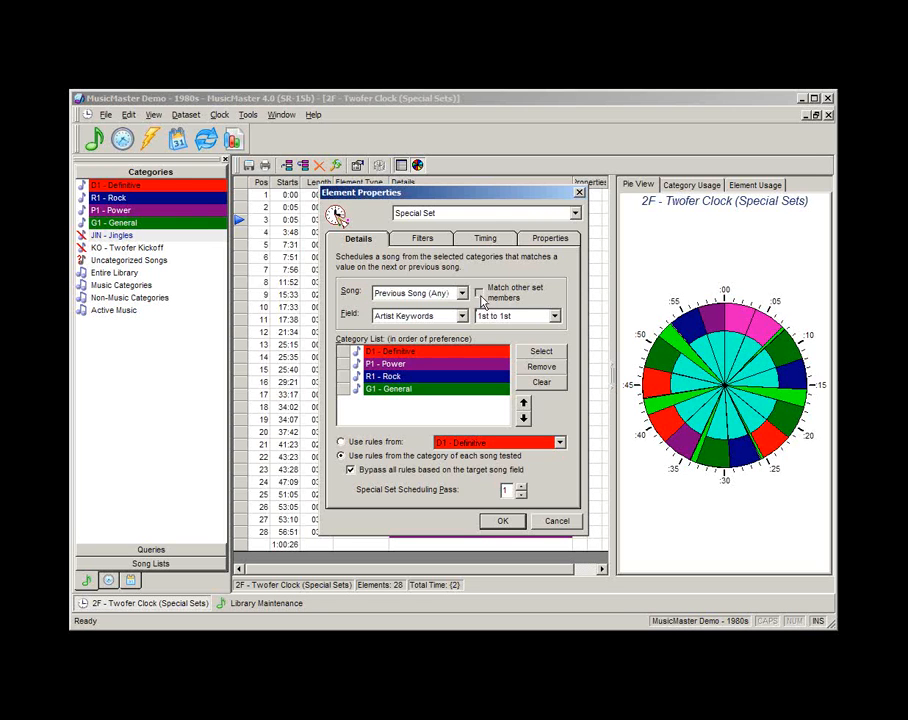
click(502, 522)
click(560, 232)
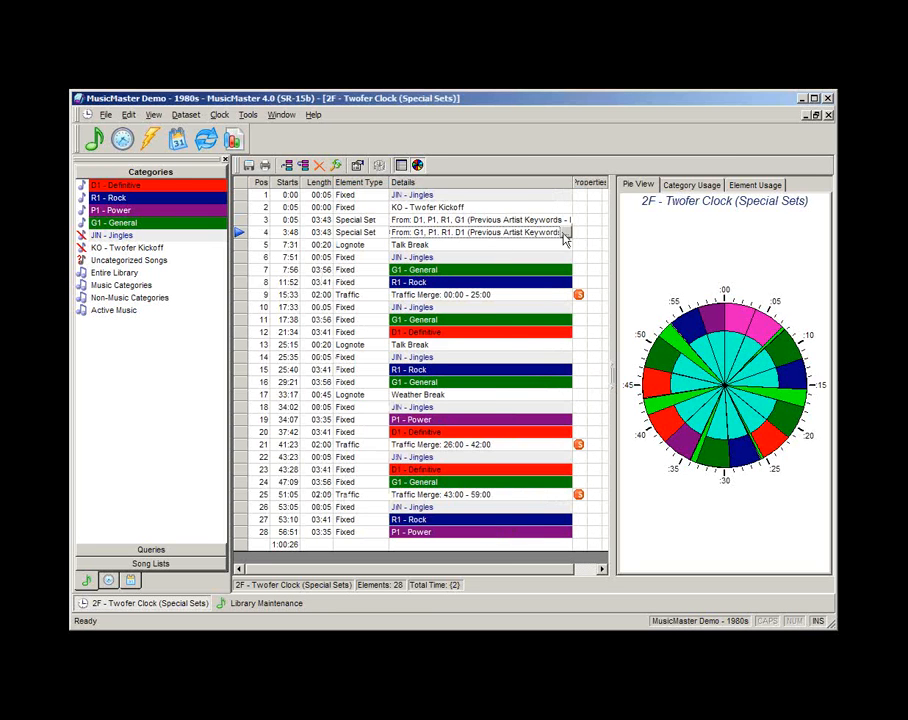
click(564, 233)
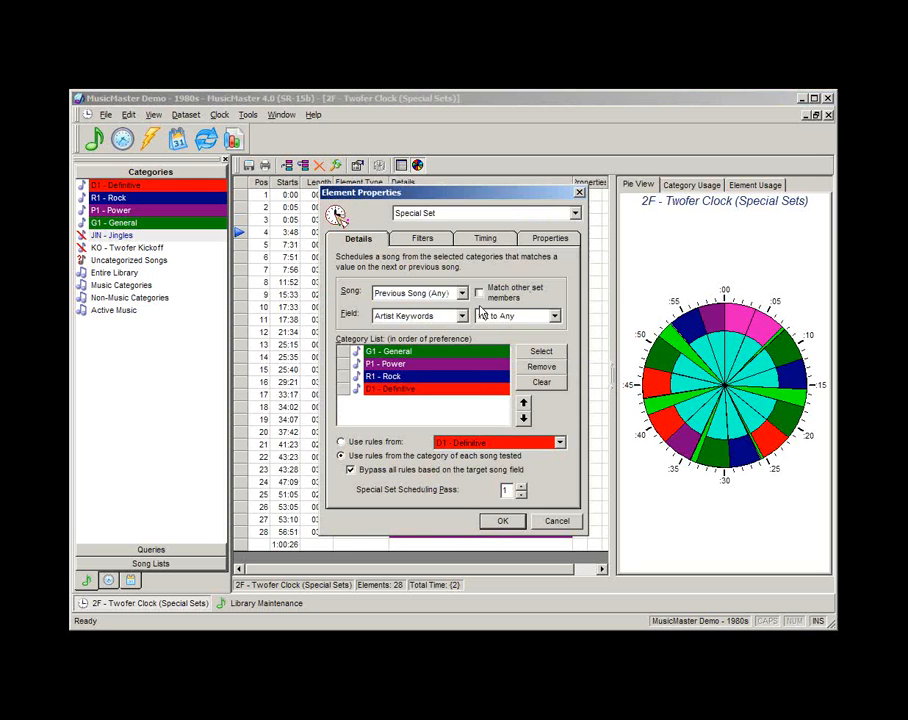
click(503, 521)
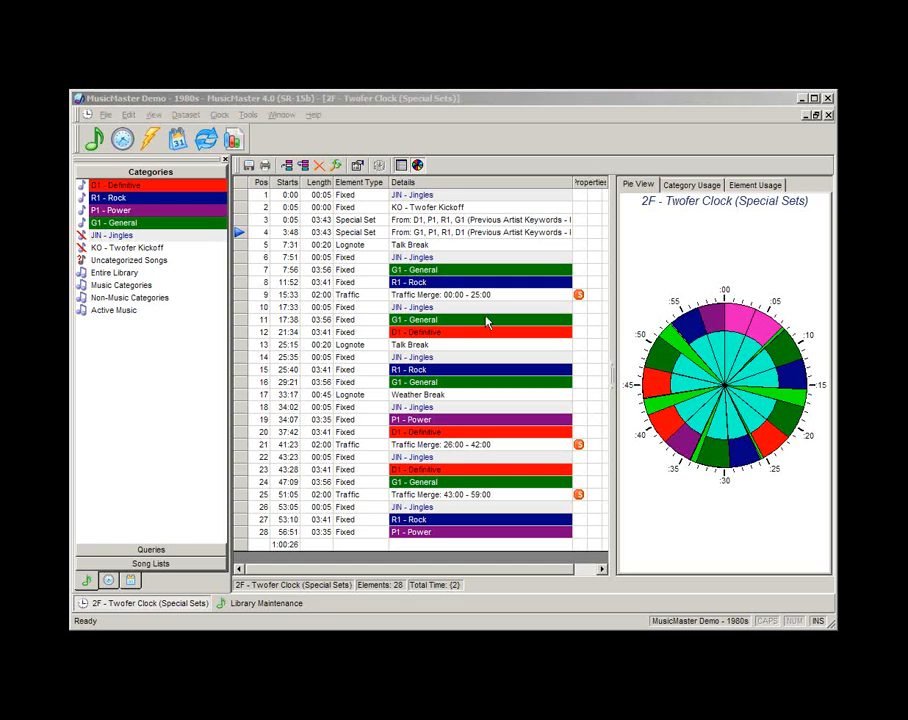
Add a third Special Set directly below position 4, using the same G1, P1, R1, D1 category order and Artist Keywords matching
click(441, 233)
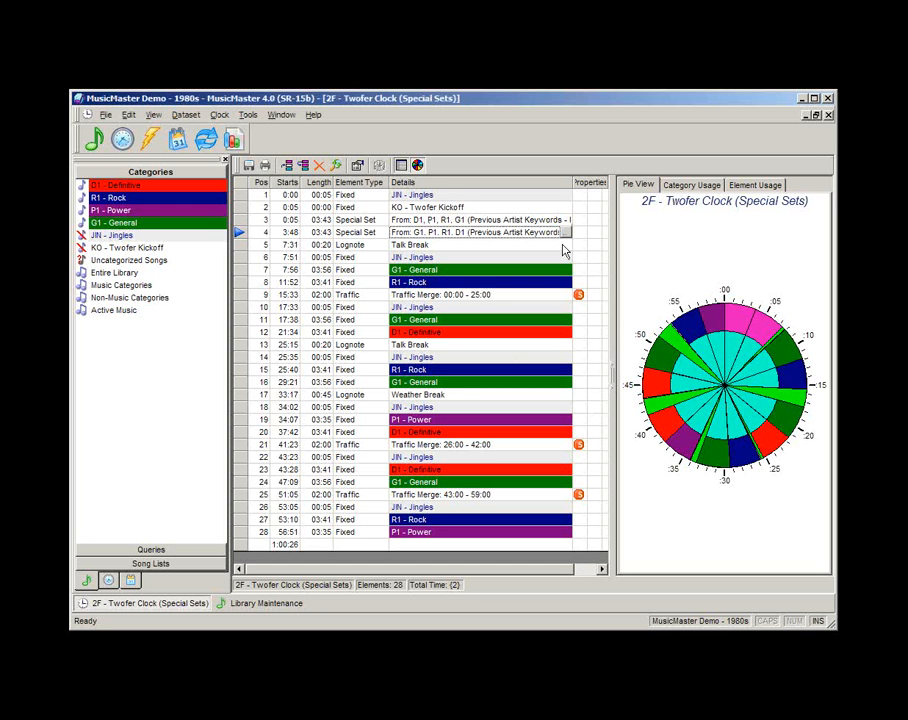
click(304, 167)
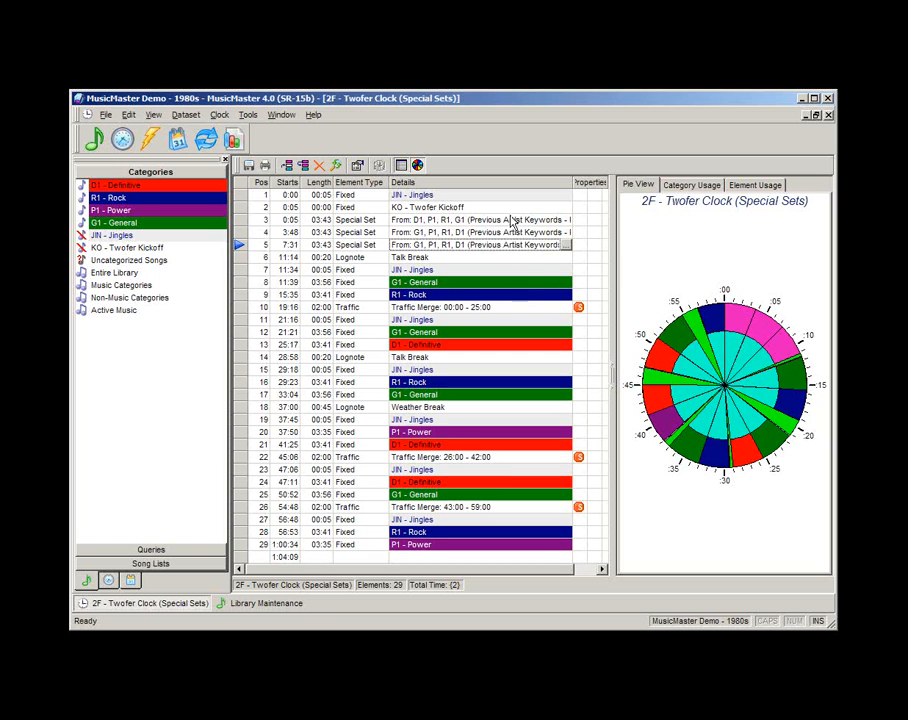
click(463, 220)
key(Down)
key(Down)
Review the category assigned in the Twofer Kickoff element's properties and close them without changes
click(432, 209)
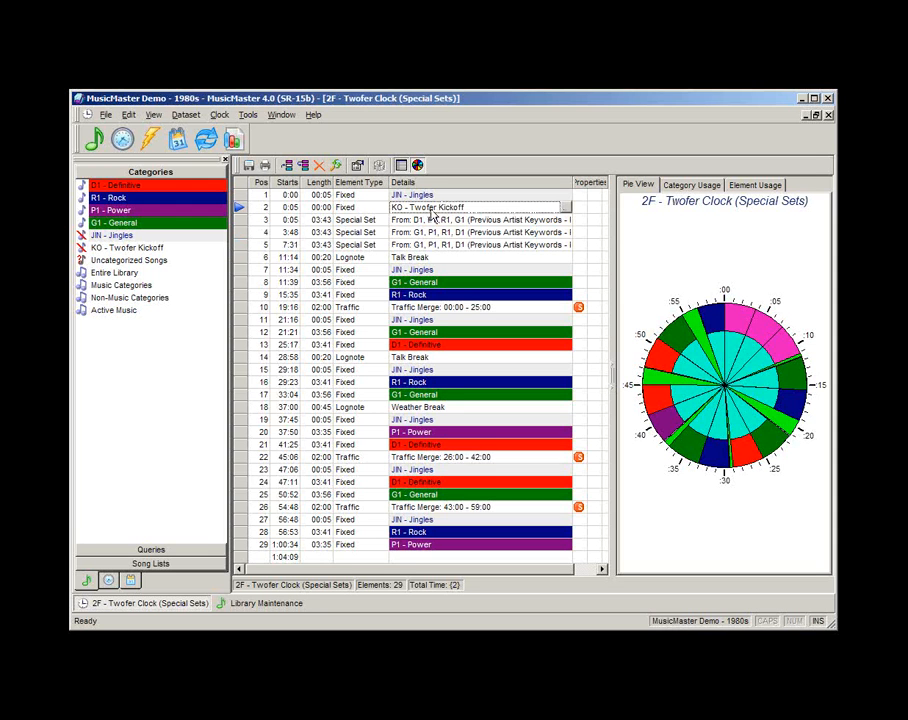
click(566, 207)
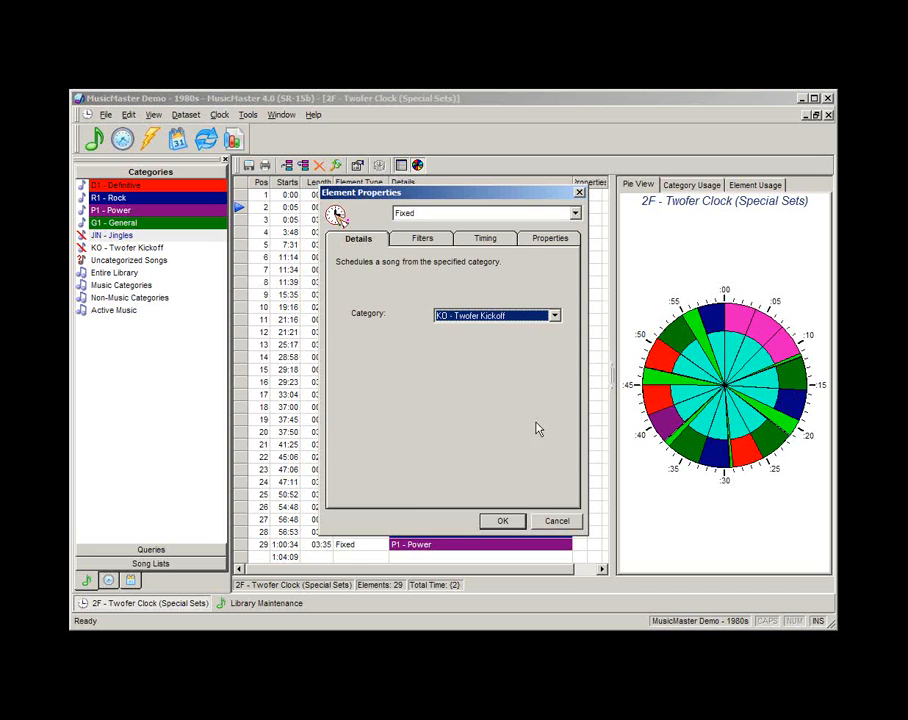
click(550, 521)
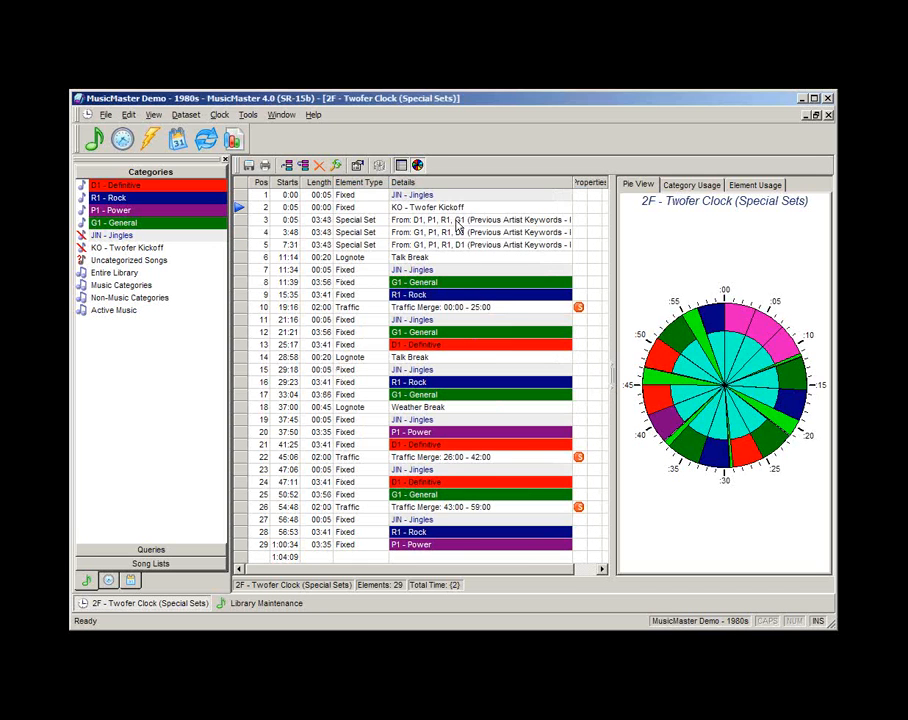
Check the available match fields for the Special Set at position 3, keeping Artist Keywords
click(564, 221)
click(565, 221)
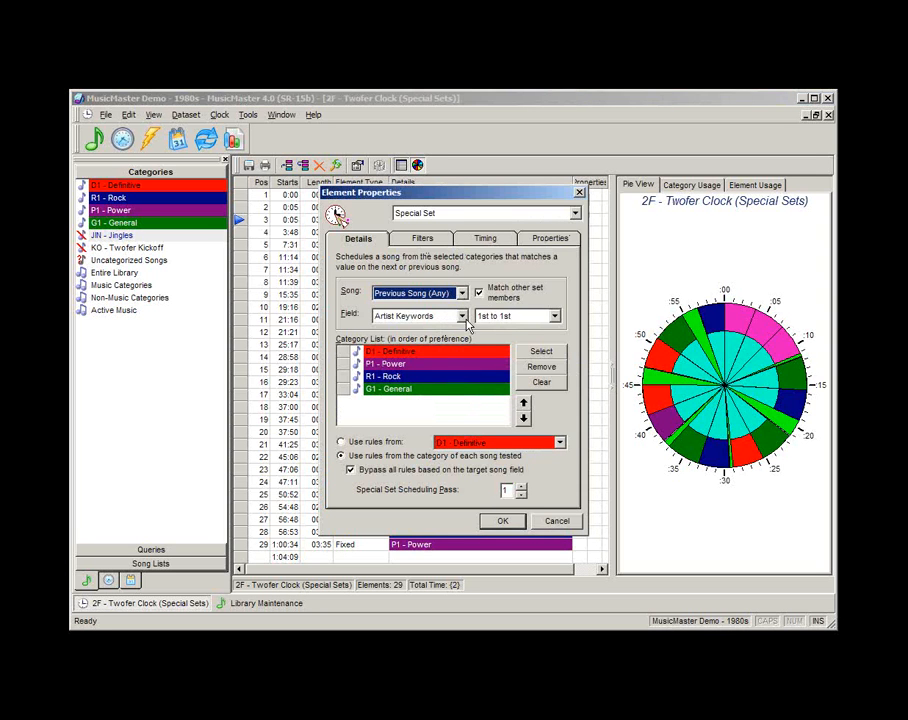
click(440, 316)
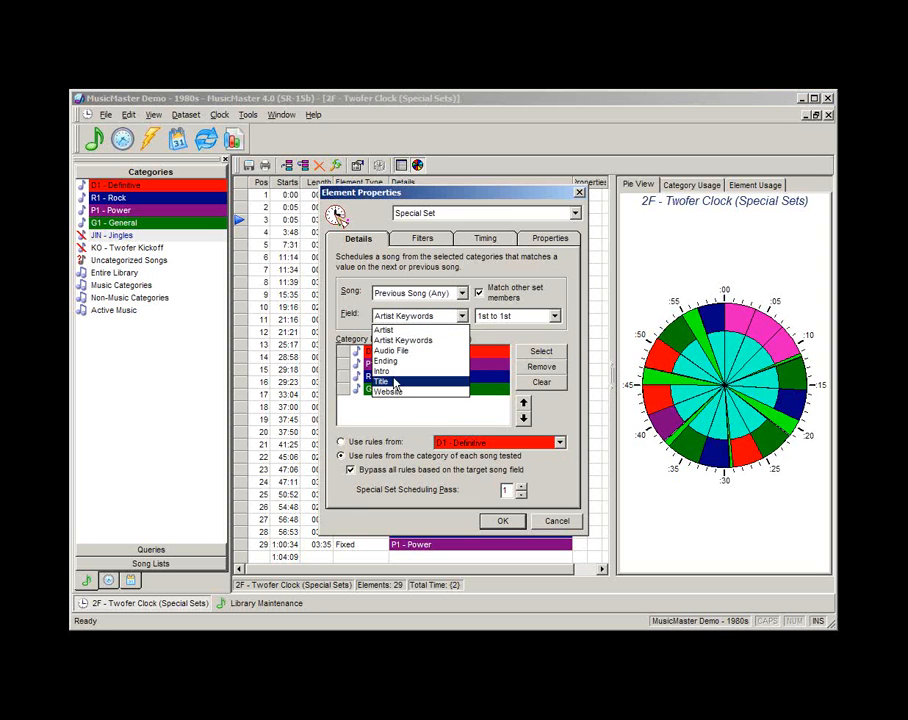
click(397, 340)
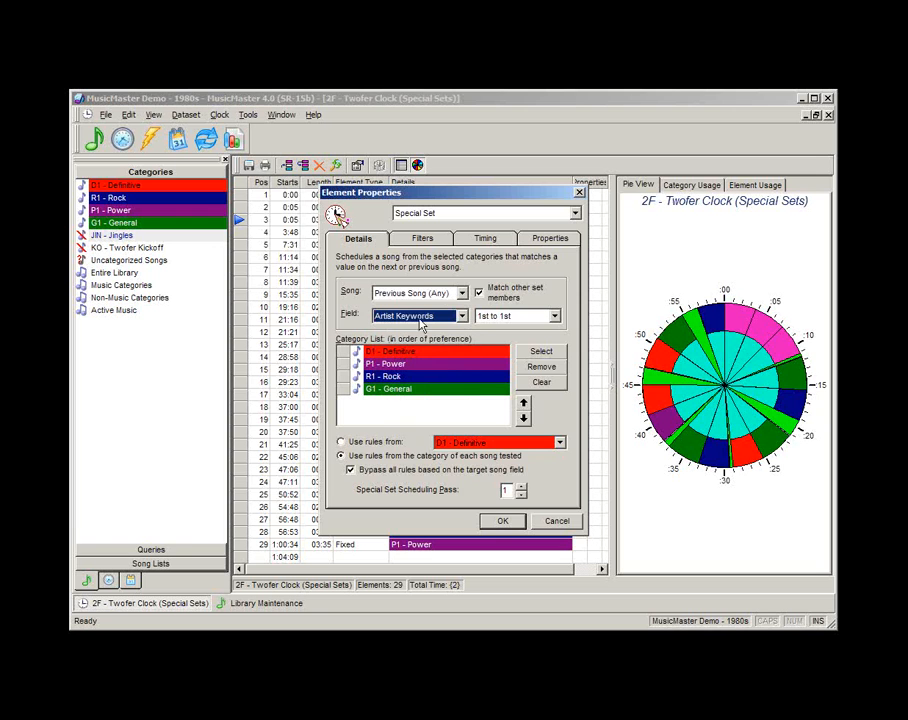
click(503, 521)
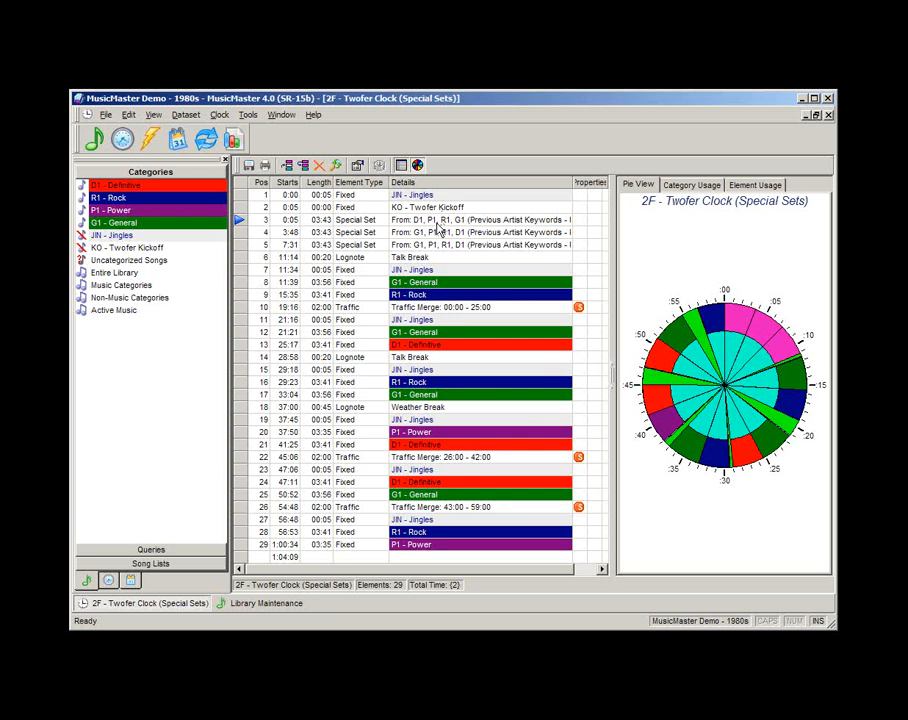
Compare the Twofer Kickoff element with the details of the Special Sets at positions 3, 4 and 5
click(432, 226)
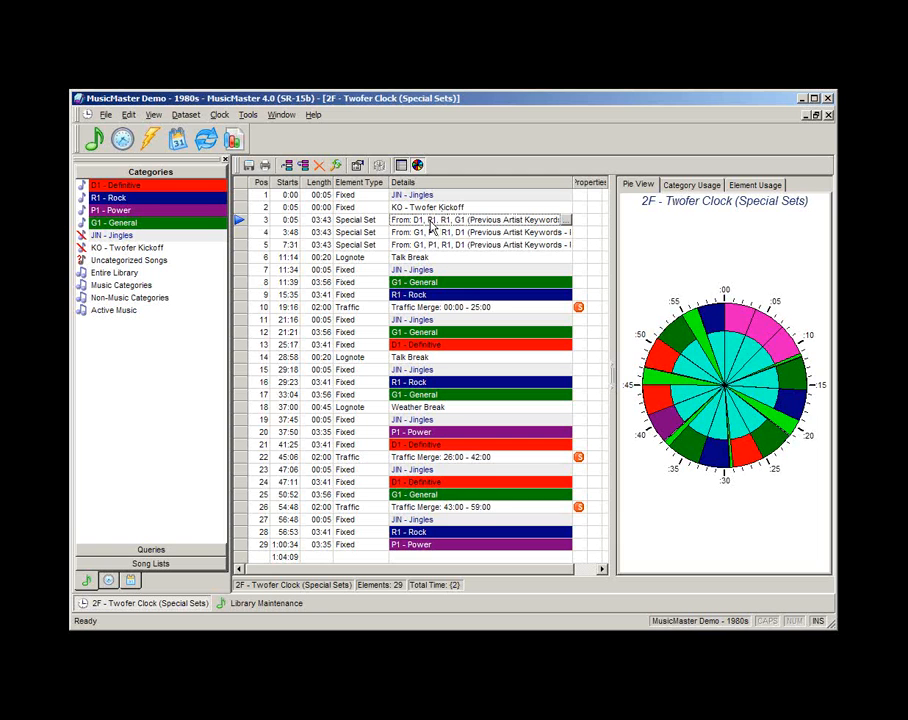
click(451, 235)
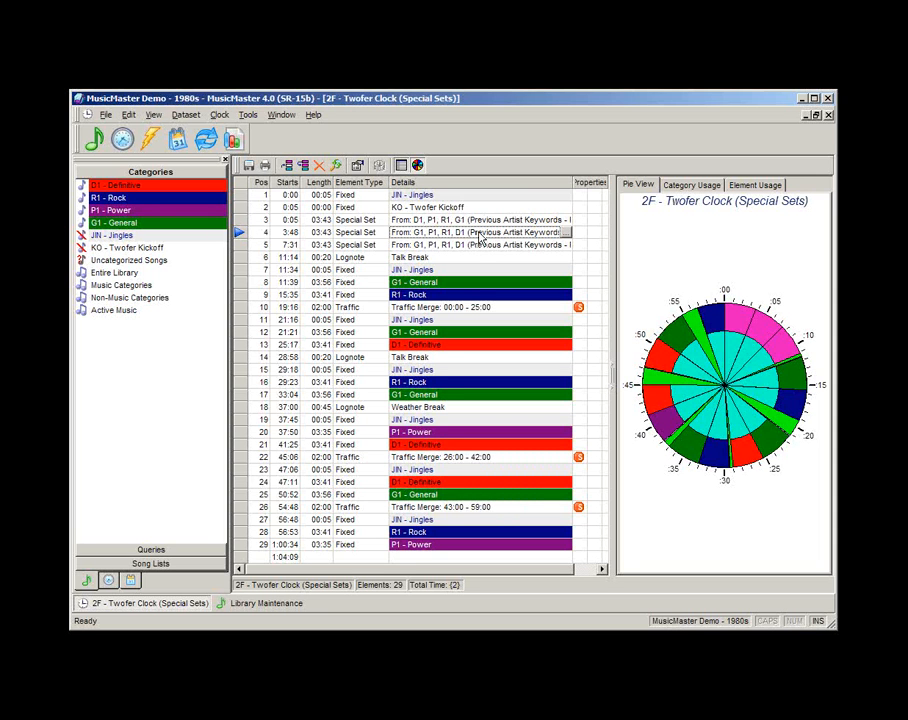
click(474, 248)
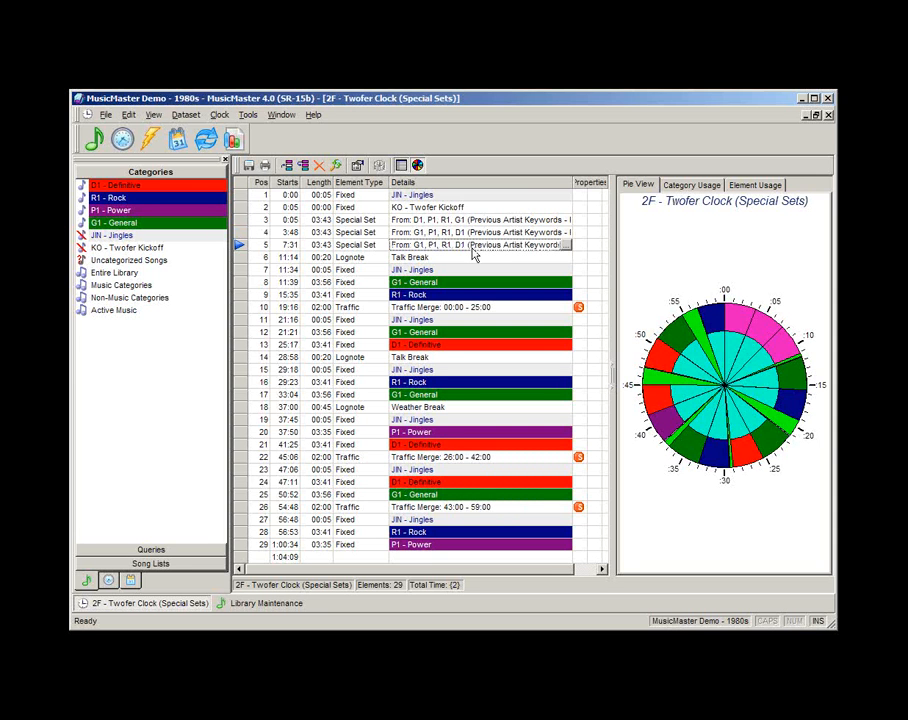
click(420, 233)
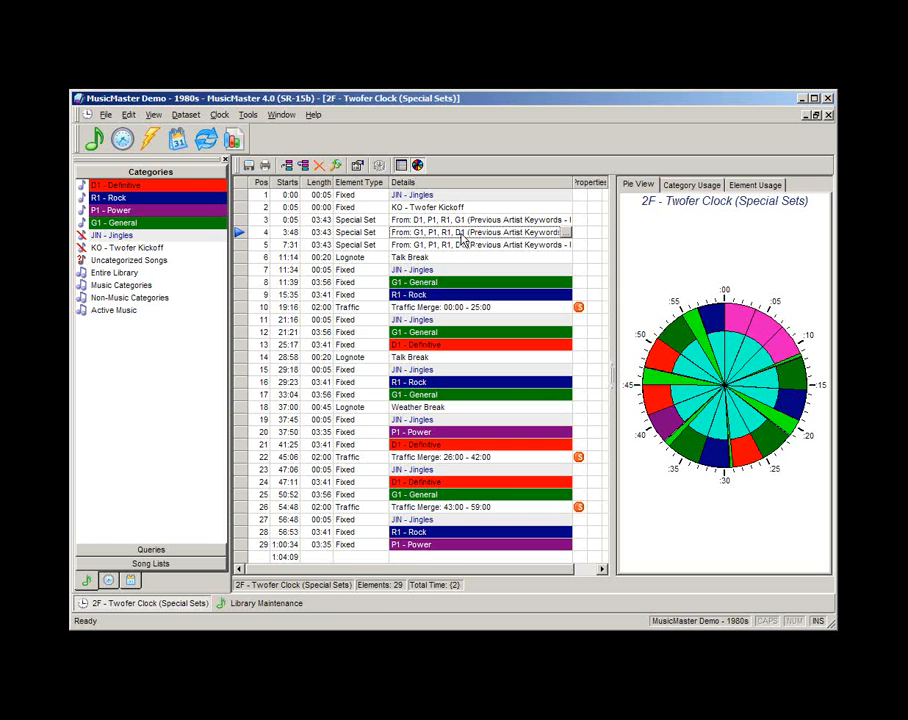
click(462, 245)
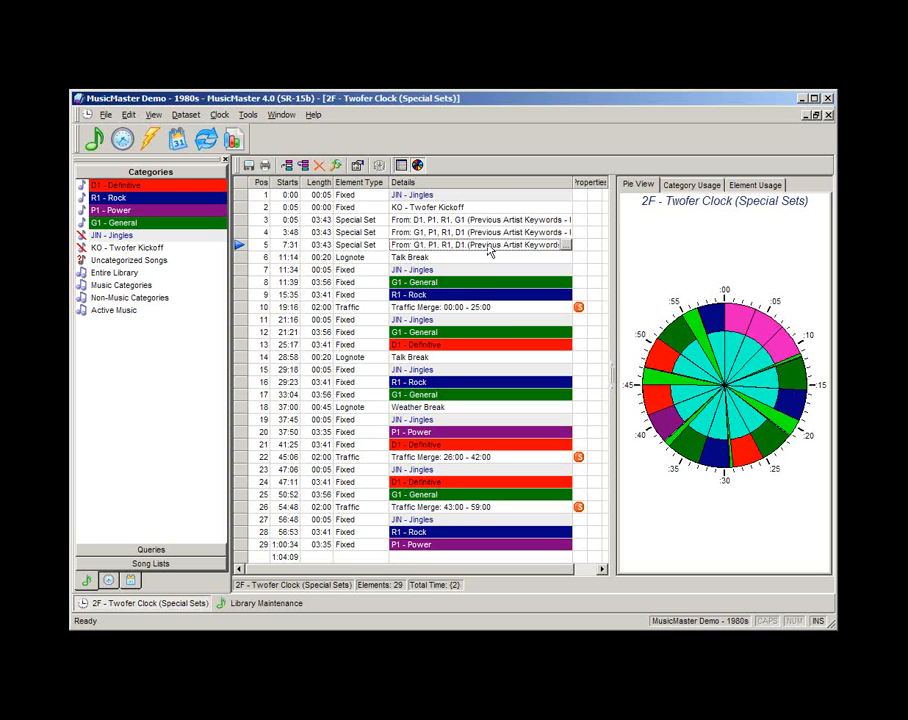
click(458, 208)
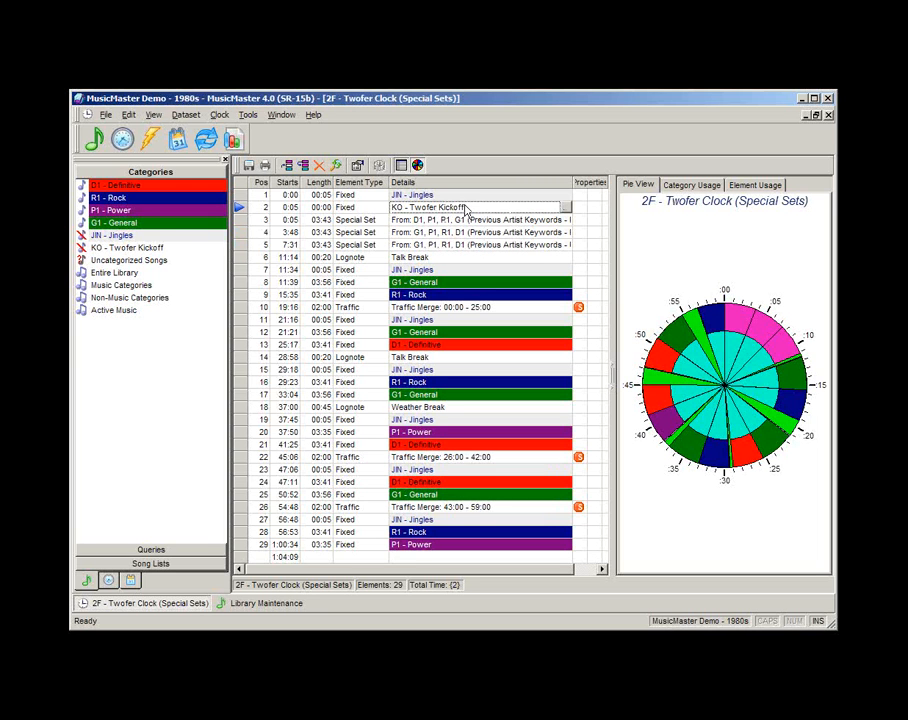
key(Down)
key(Down)
key(Down)
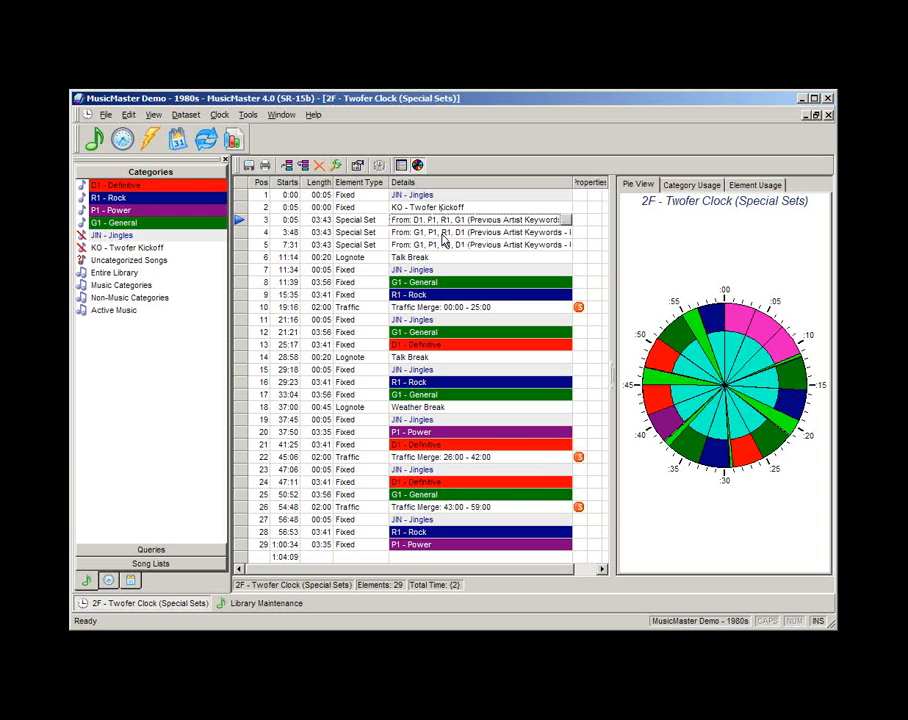
click(444, 233)
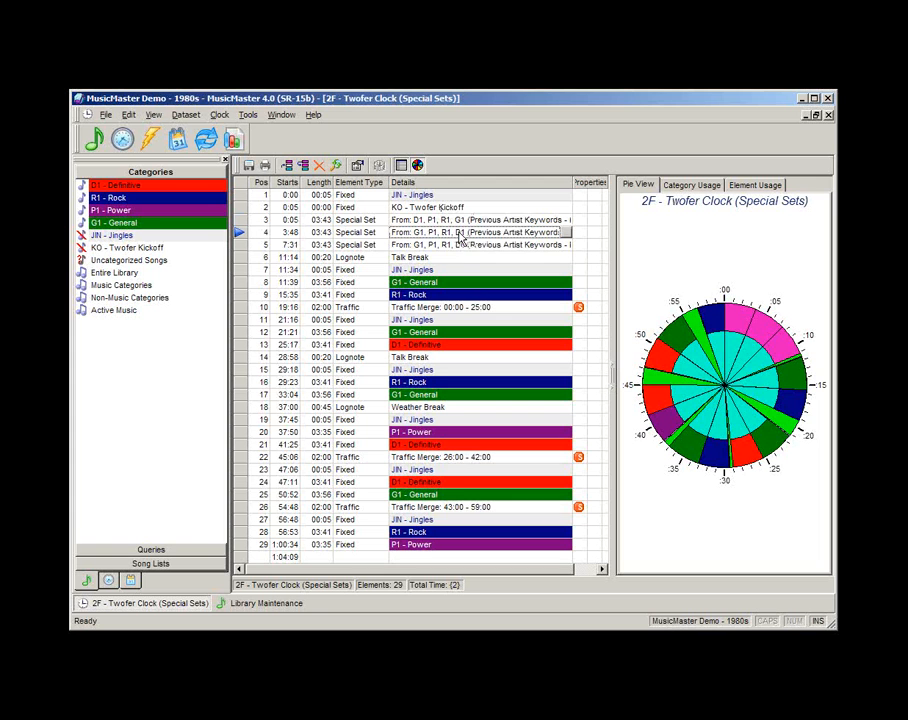
click(456, 246)
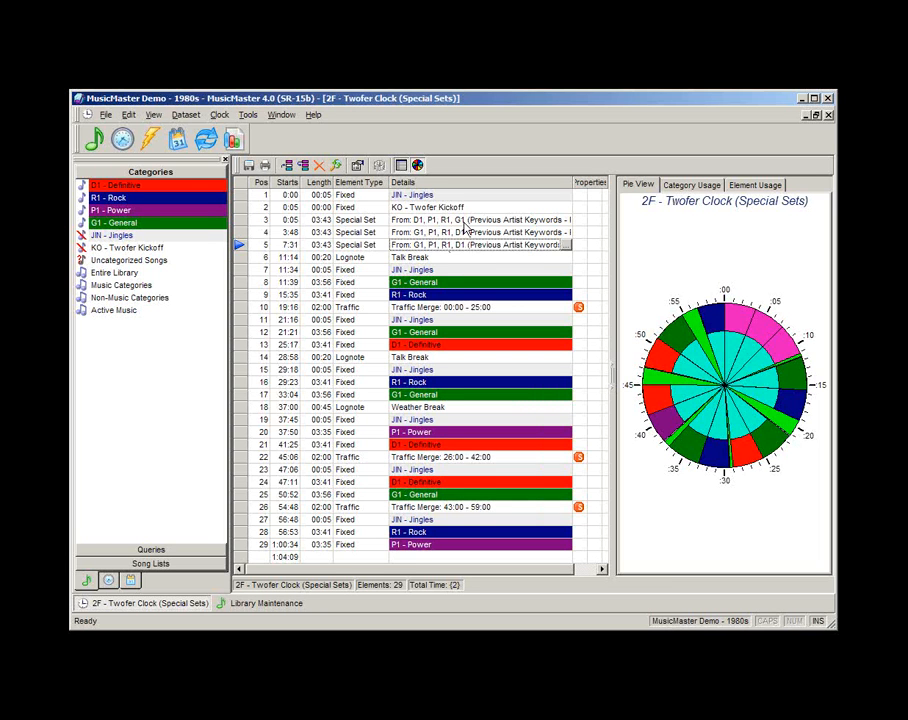
click(410, 221)
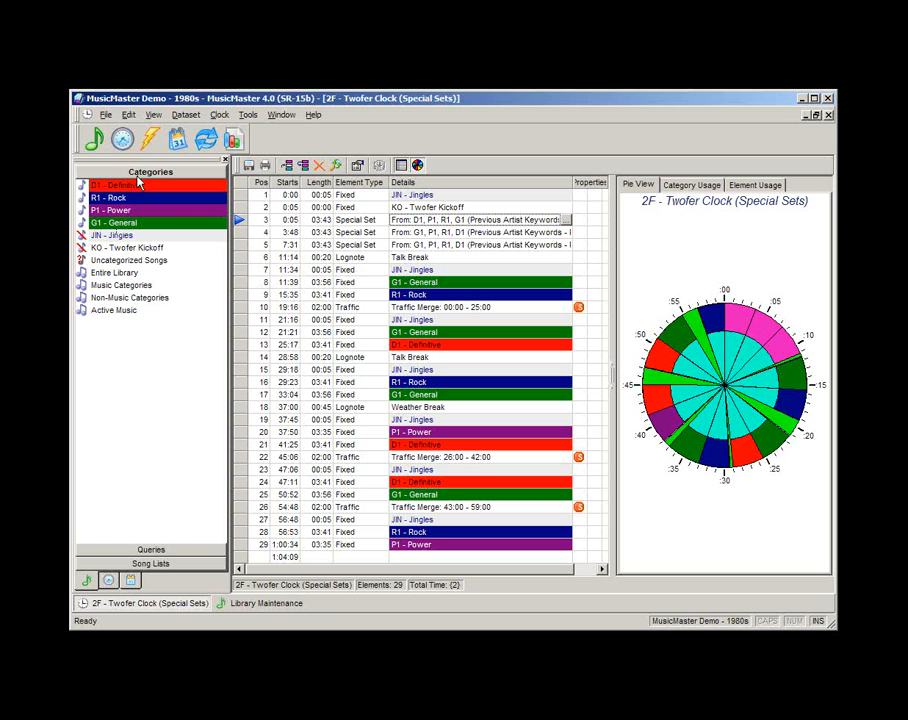
Add a new library category with the code AI and the name Artist Intros, and save the category list
click(187, 115)
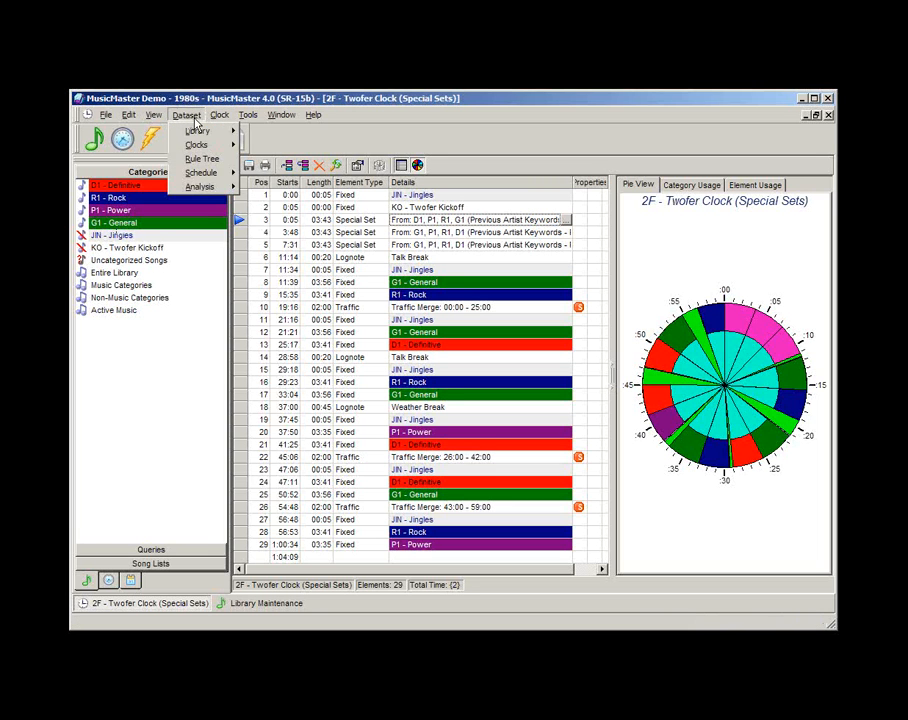
mouse_move(212, 138)
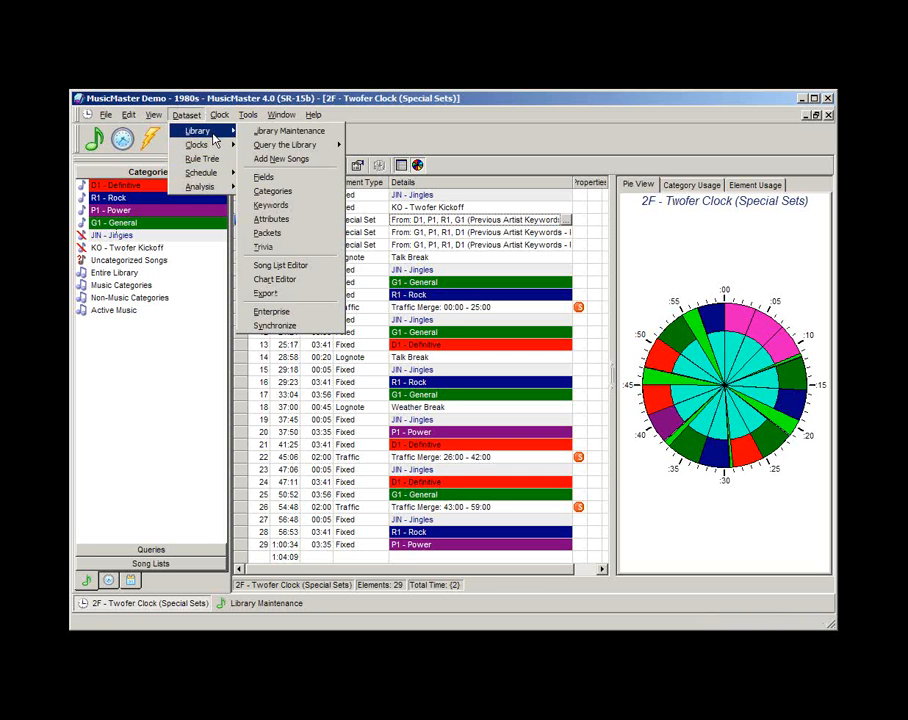
click(272, 190)
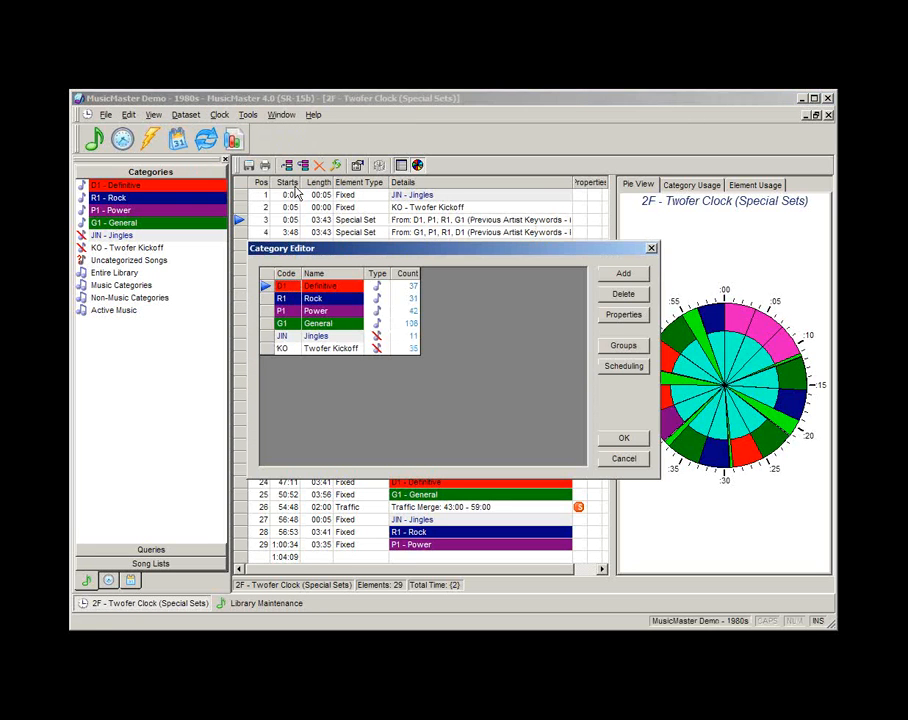
click(626, 276)
text(A)
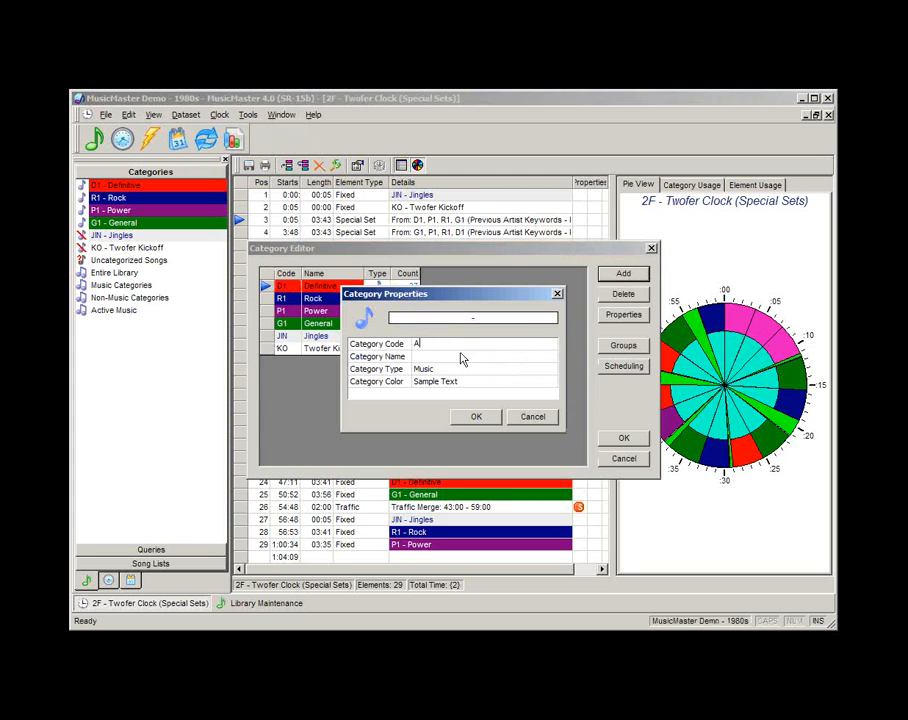
text(U)
text(I)
key(Tab)
text(A)
click(476, 417)
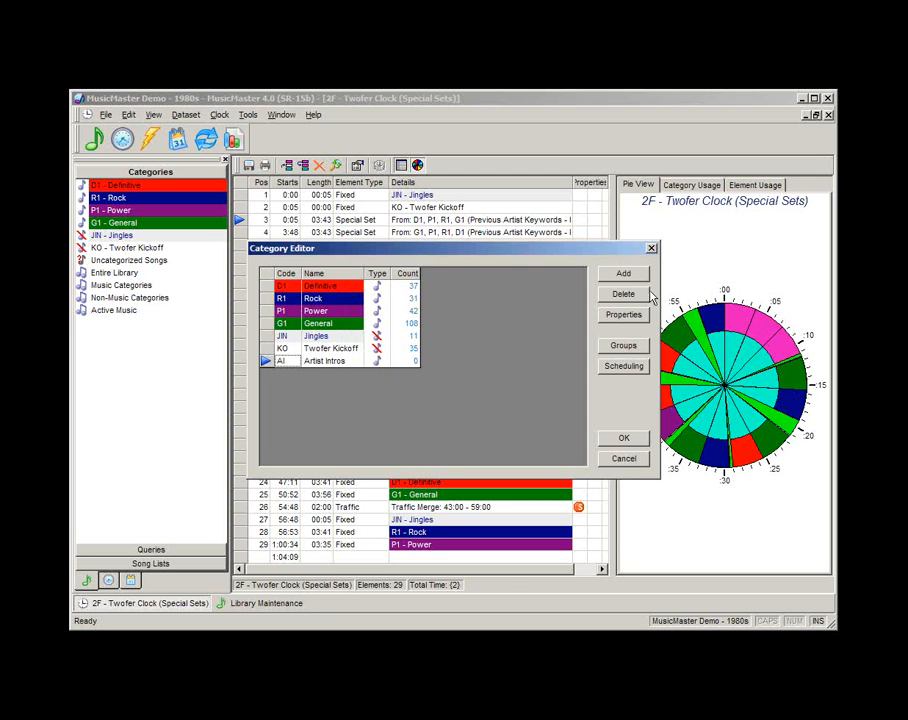
click(623, 438)
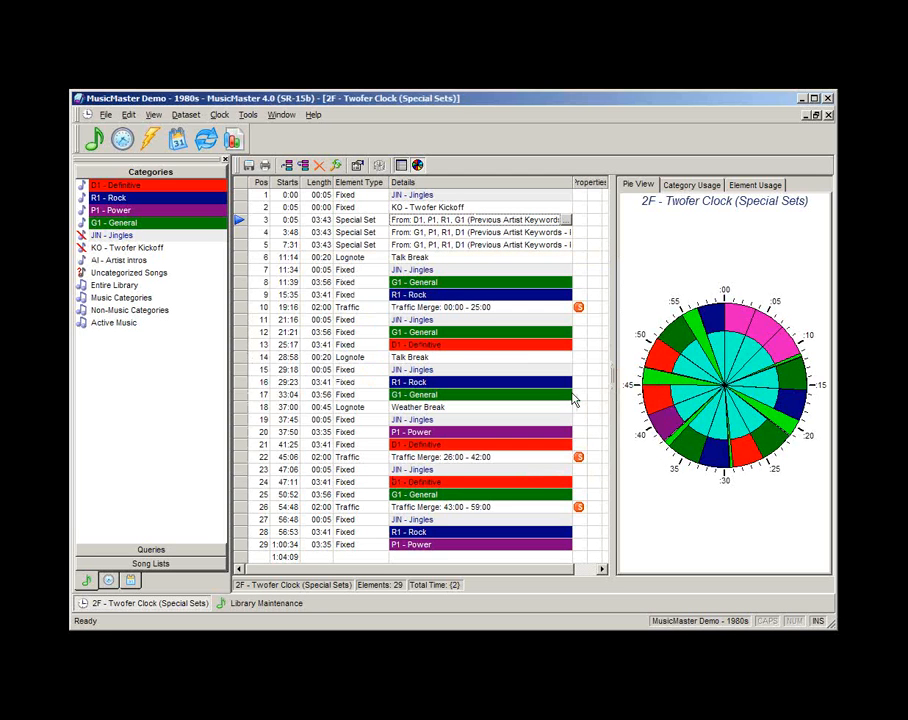
Insert a Special Set element directly above the G1 - General element at position 12
click(129, 263)
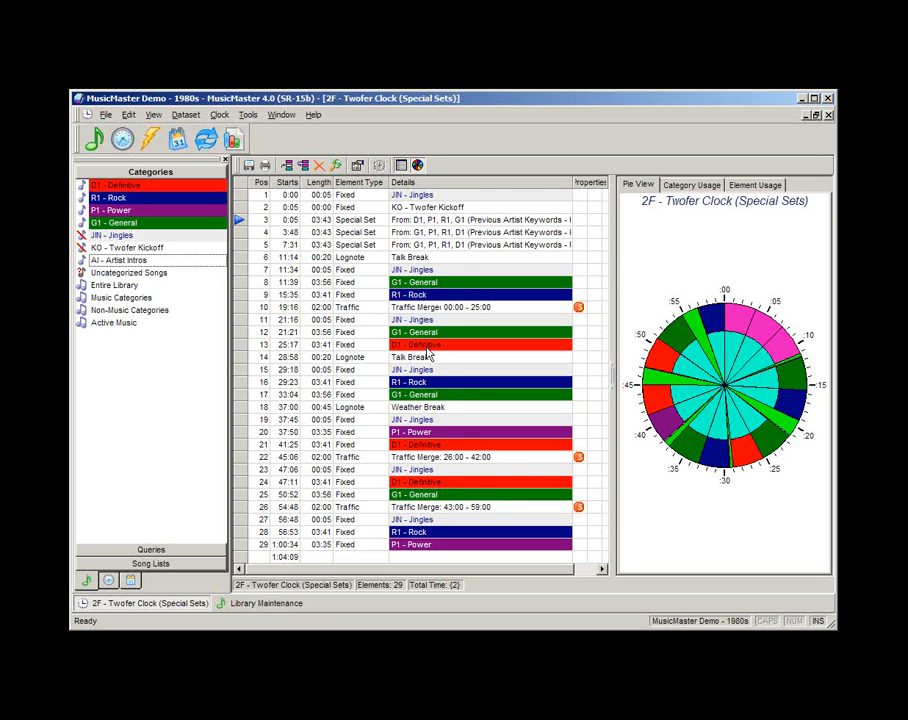
click(426, 333)
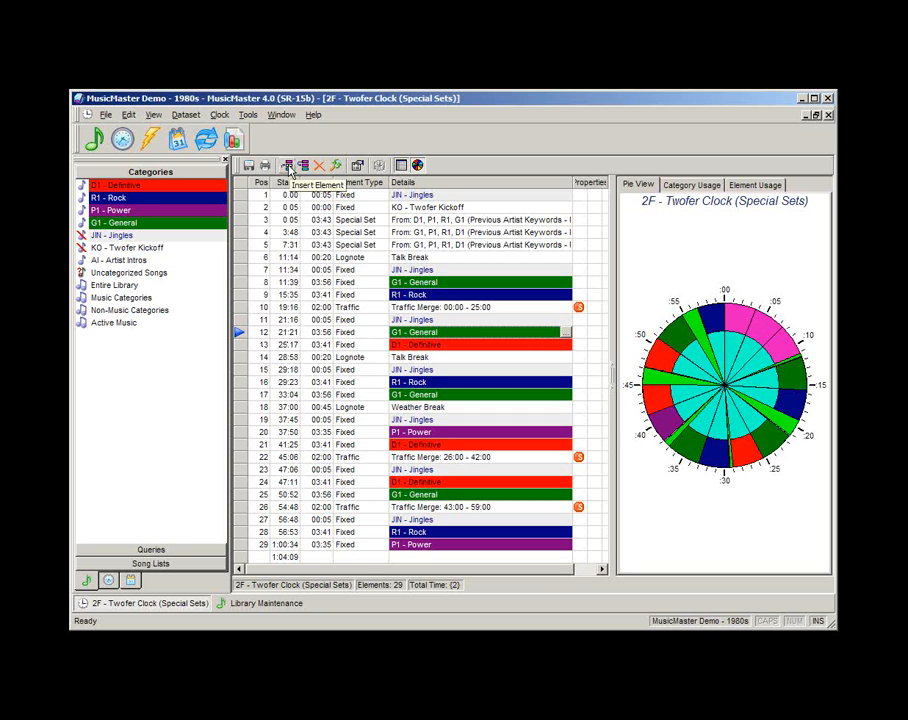
click(288, 166)
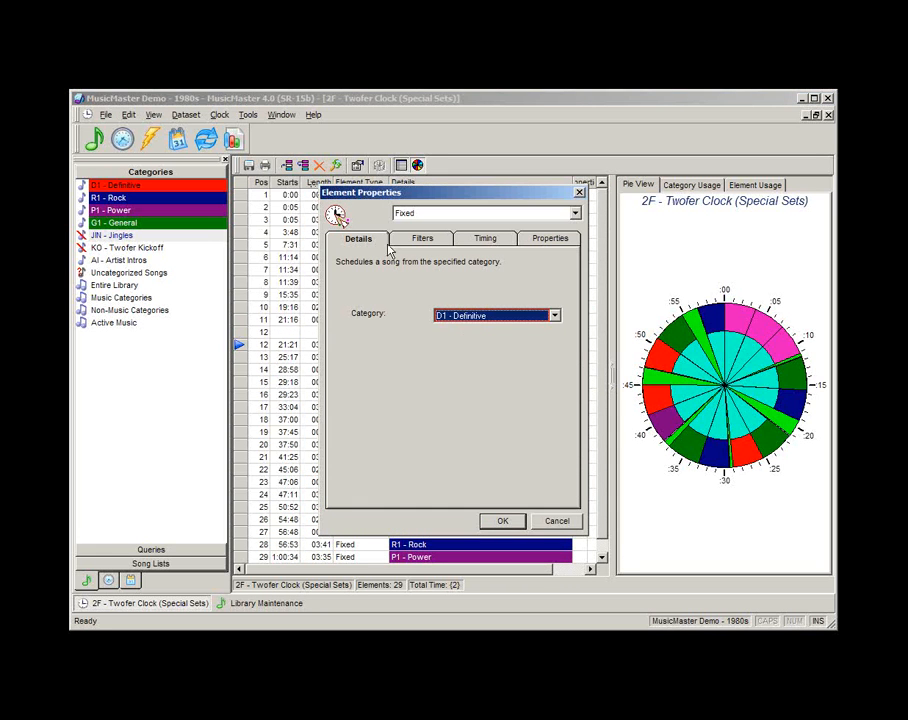
click(483, 320)
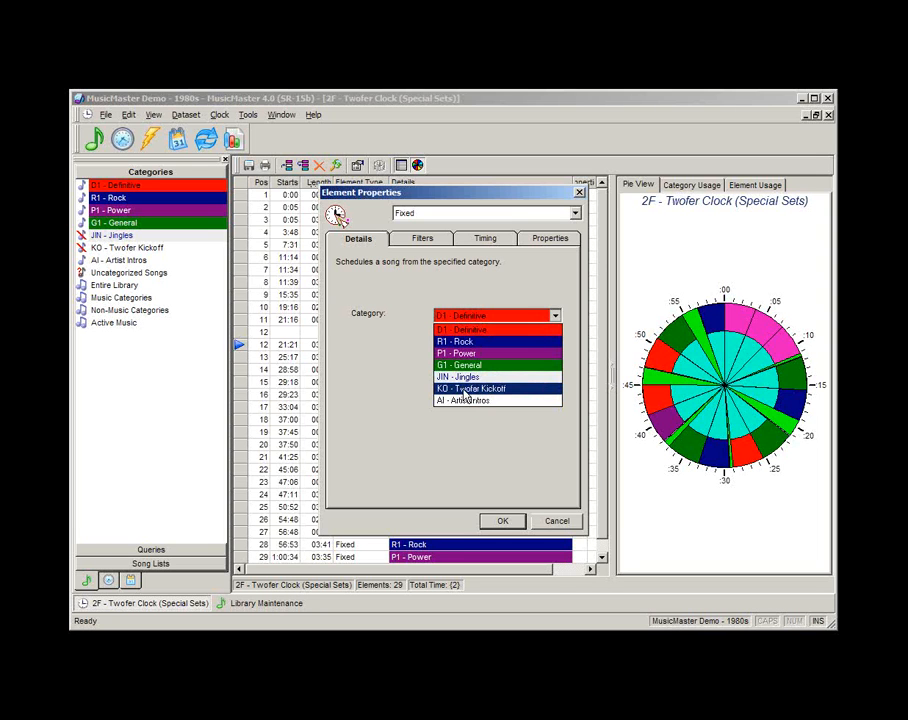
click(445, 219)
click(445, 219)
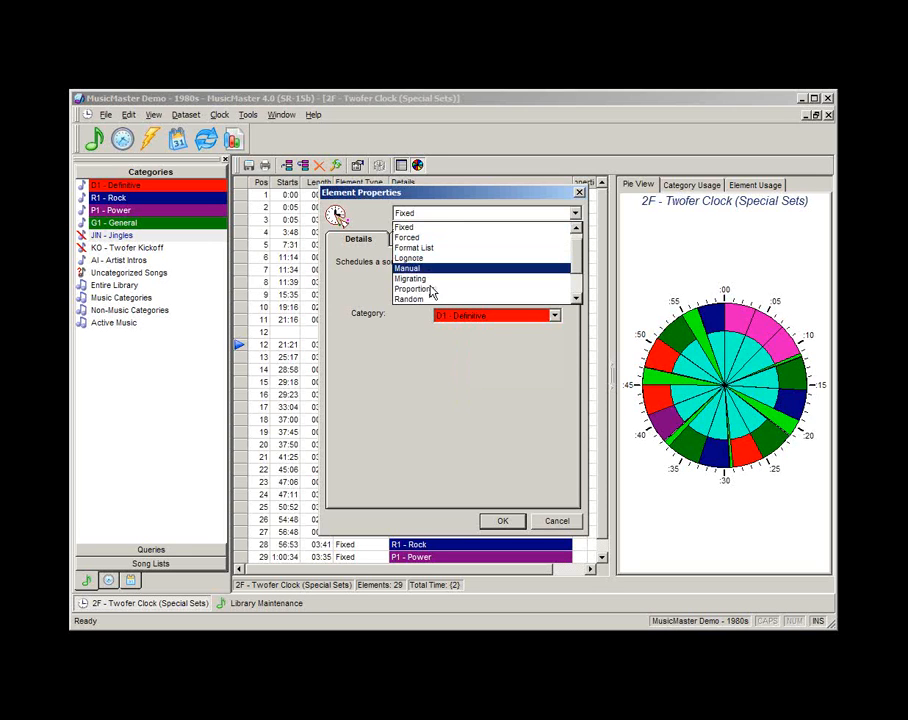
click(578, 281)
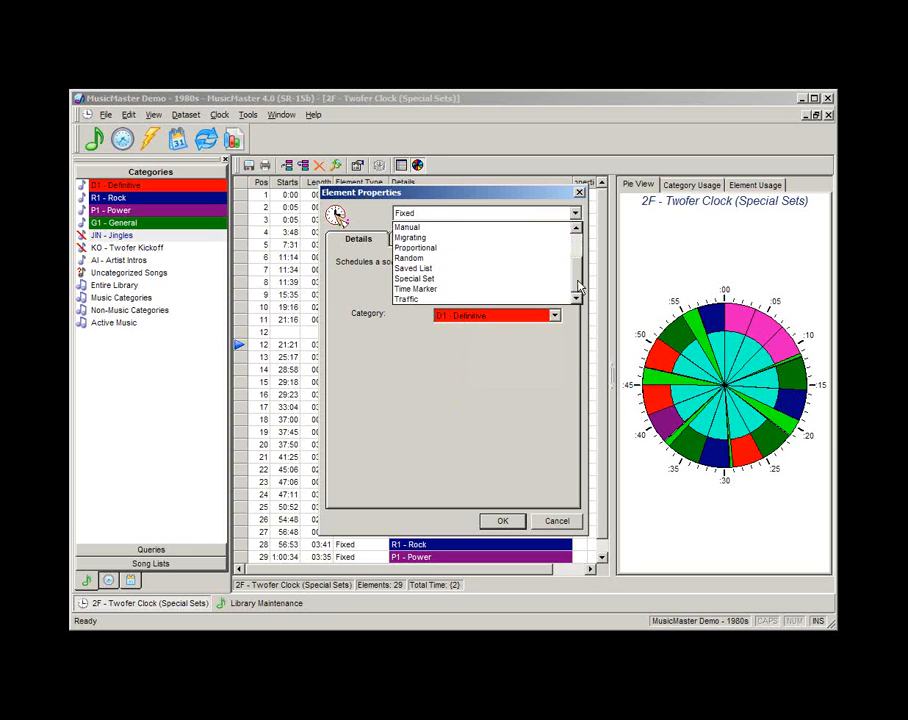
click(463, 285)
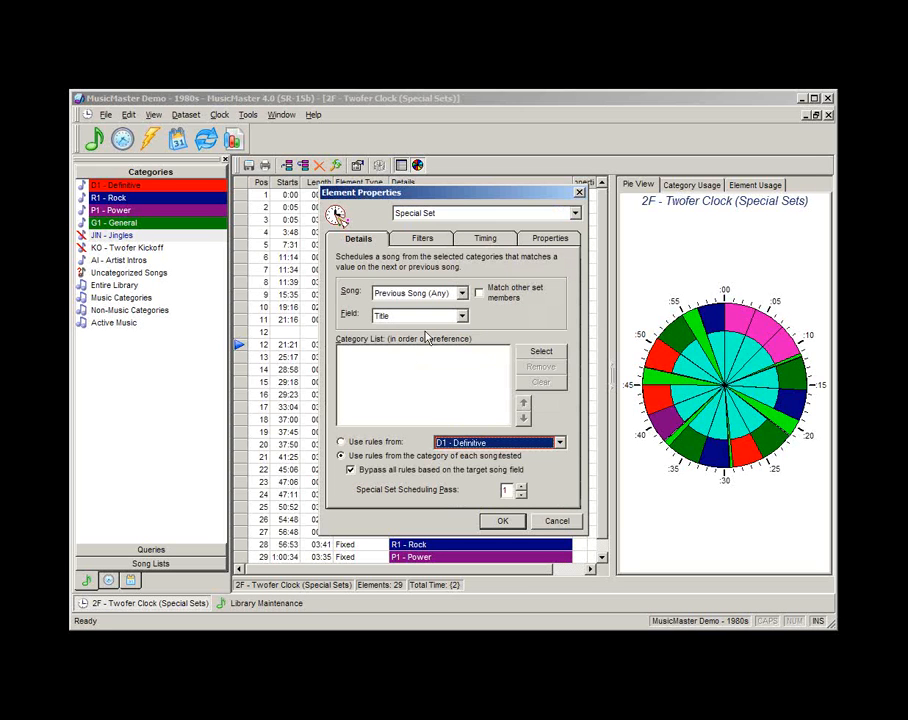
Select AI - Artist Intros as the category for the new Special Set element
click(533, 358)
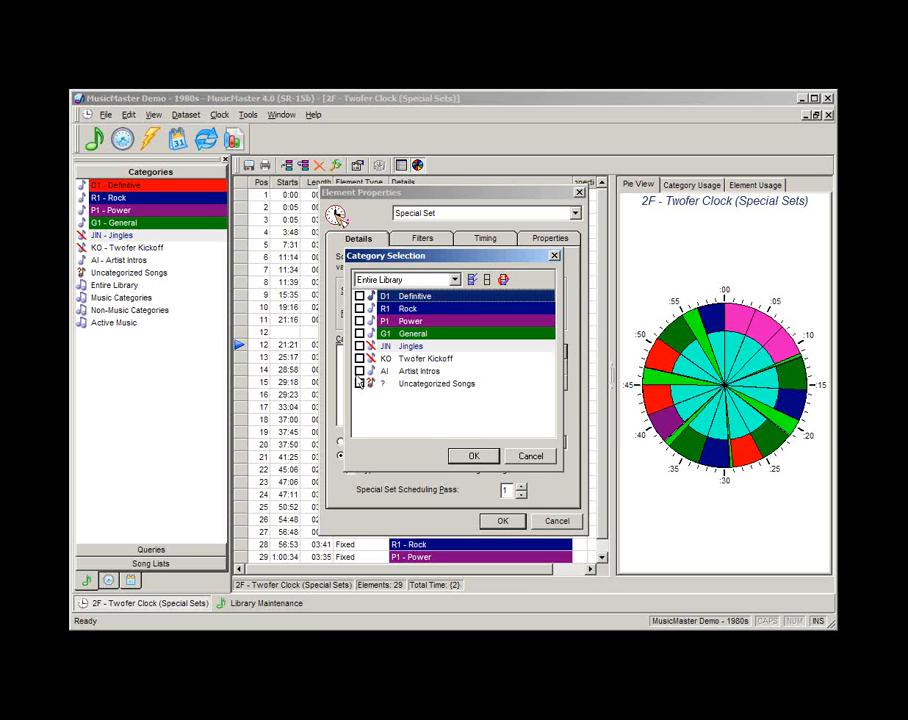
click(360, 371)
click(472, 456)
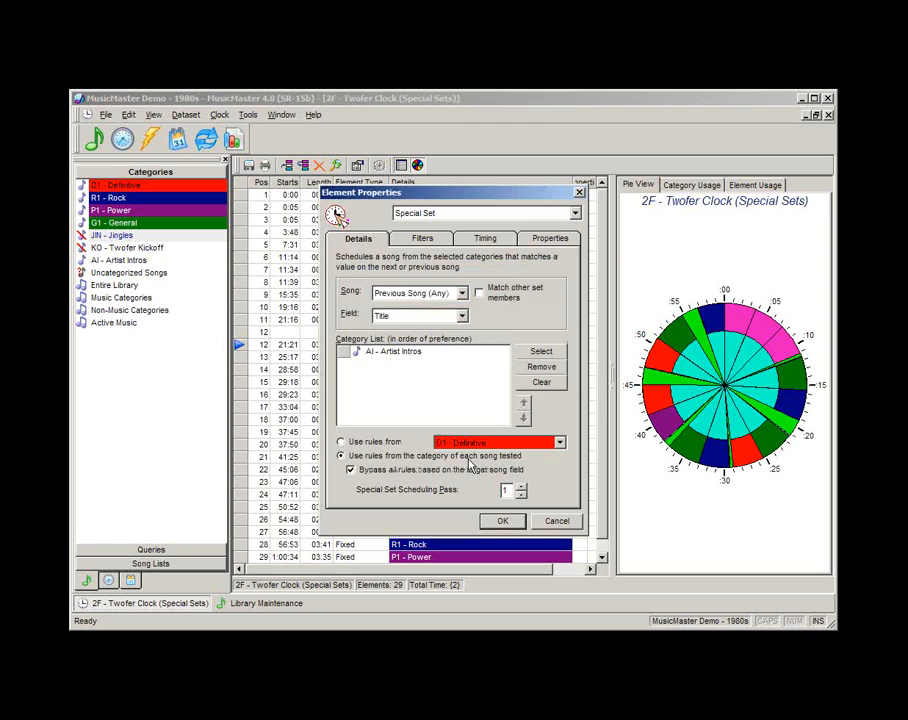
Match the new Special Set to Next Song (Any) on the Artist Keywords field, and accept the element properties
click(444, 294)
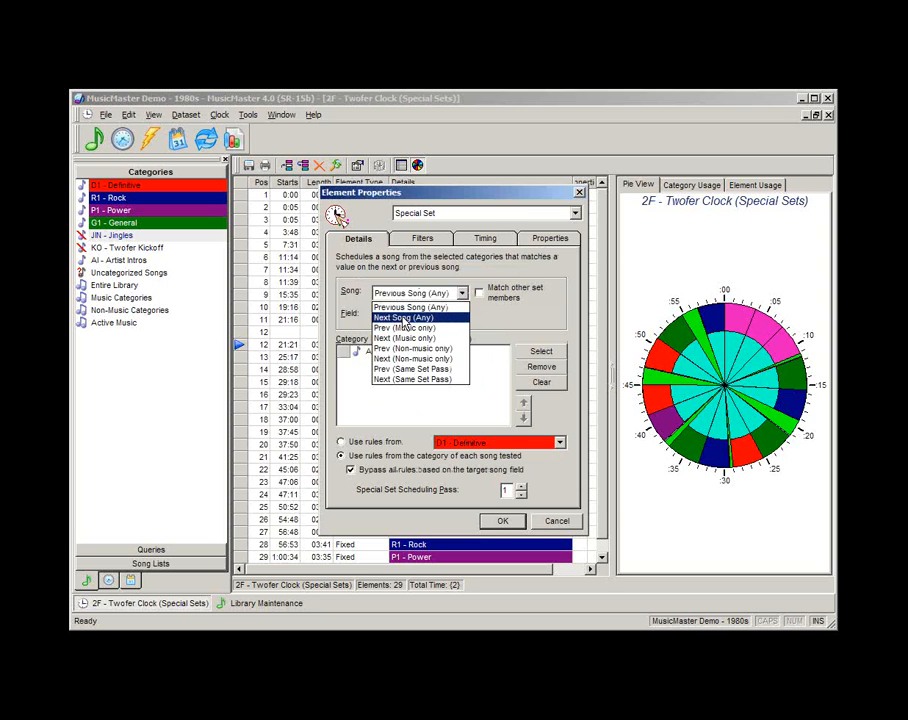
click(405, 318)
click(414, 316)
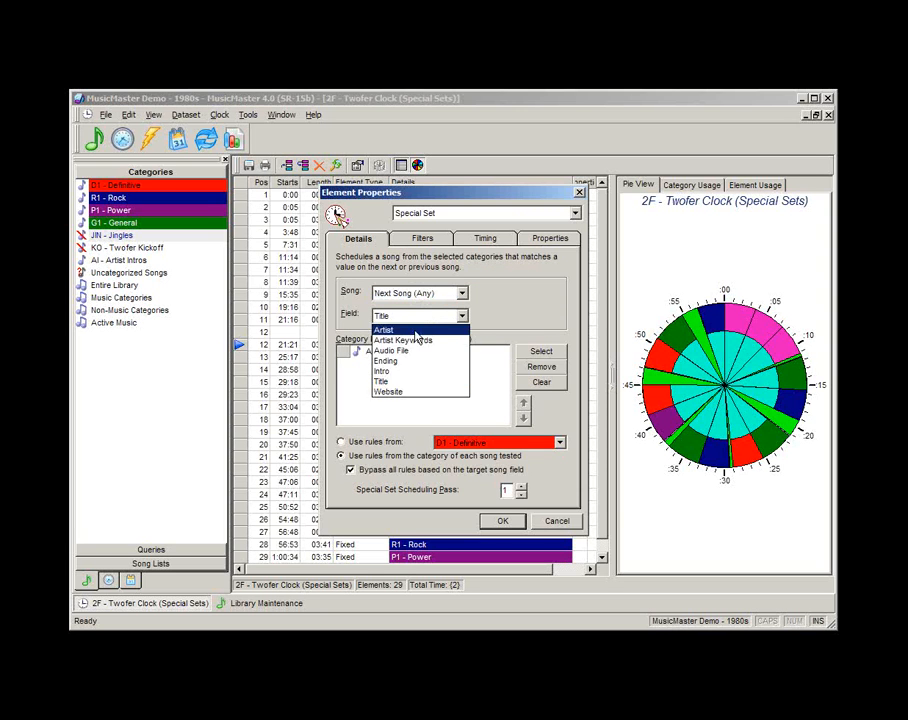
click(415, 340)
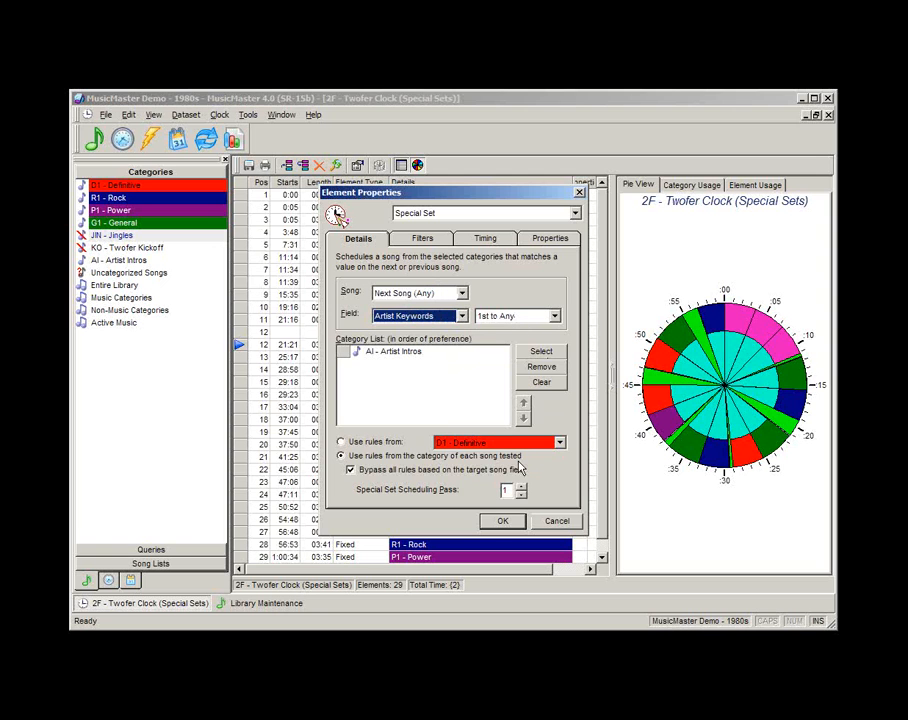
click(400, 357)
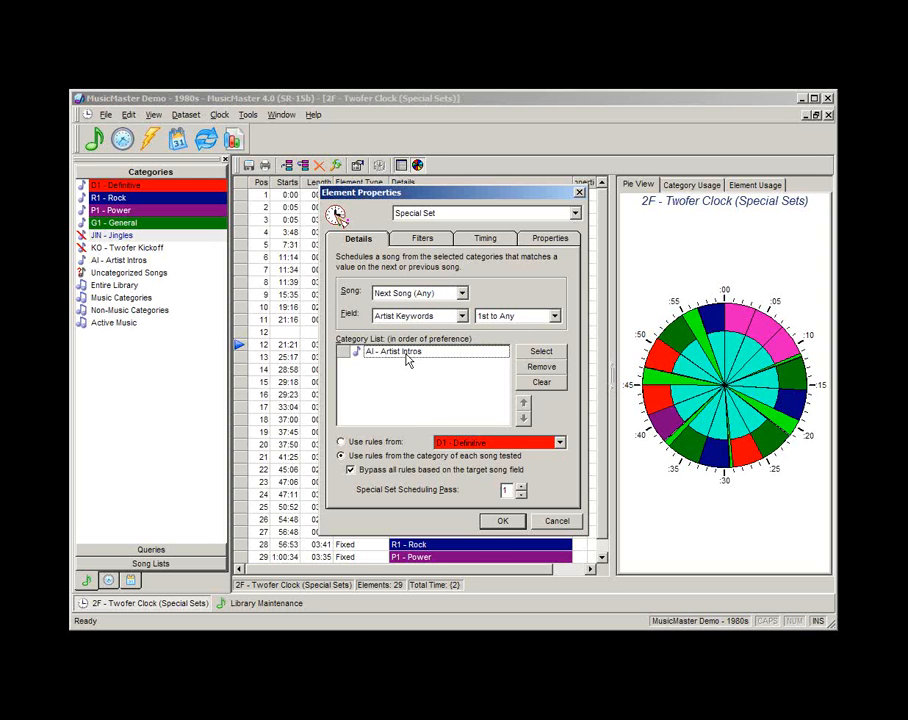
click(504, 521)
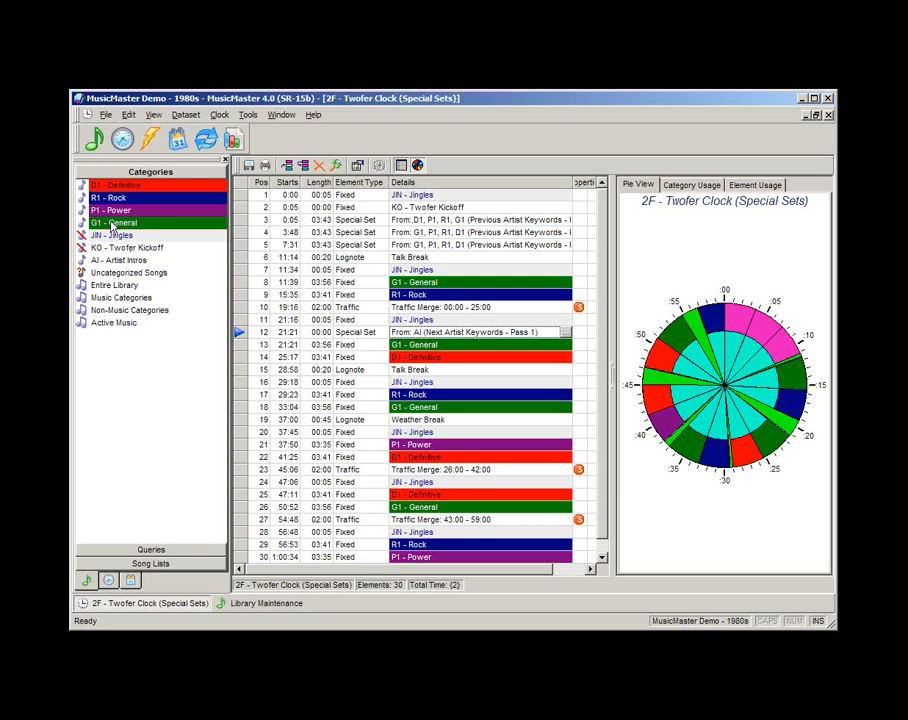
Check the scheduling pass of the Special Set at position 3
click(460, 220)
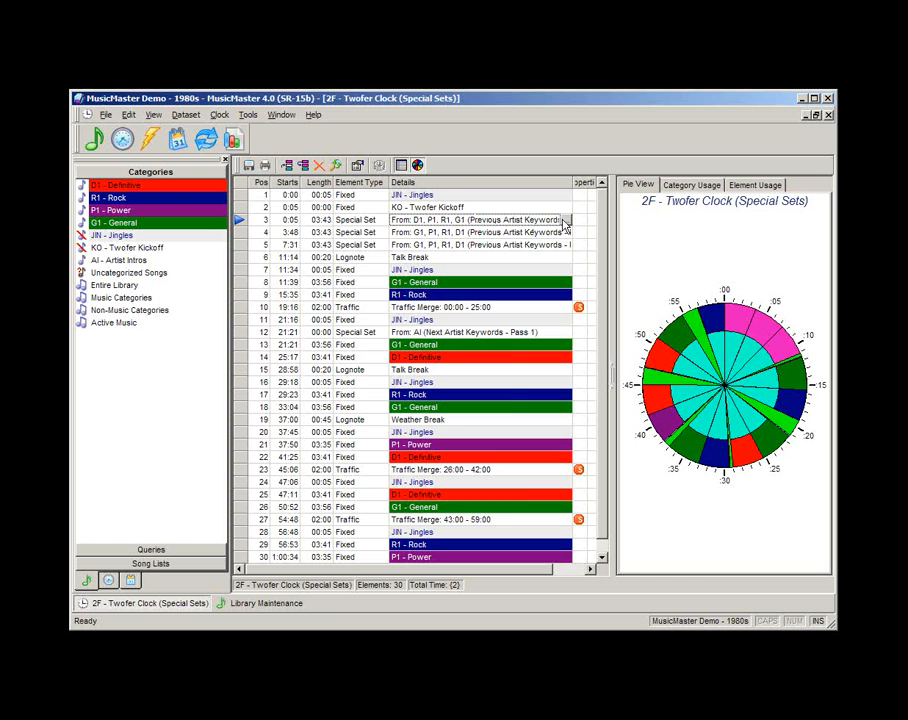
click(566, 220)
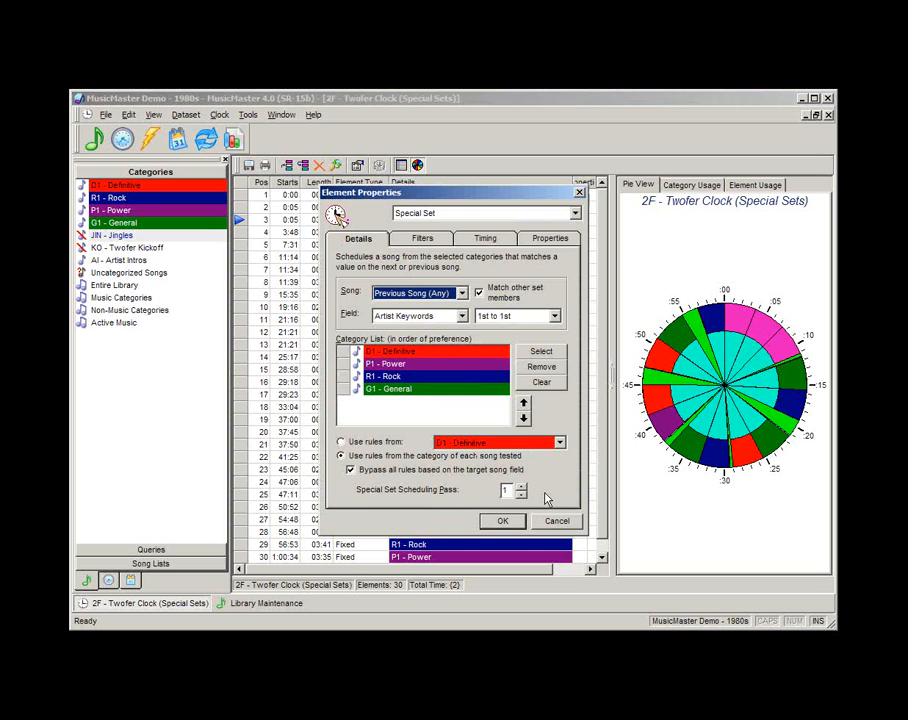
click(504, 521)
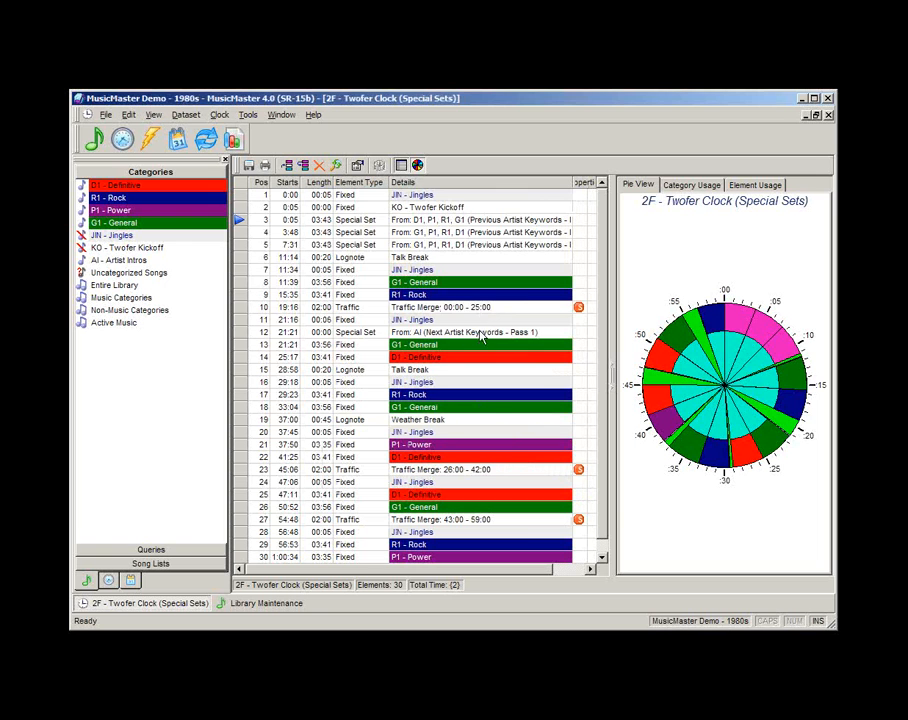
Set the Special Set Scheduling Pass of the Artist Intros element at position 12 to 2
click(478, 334)
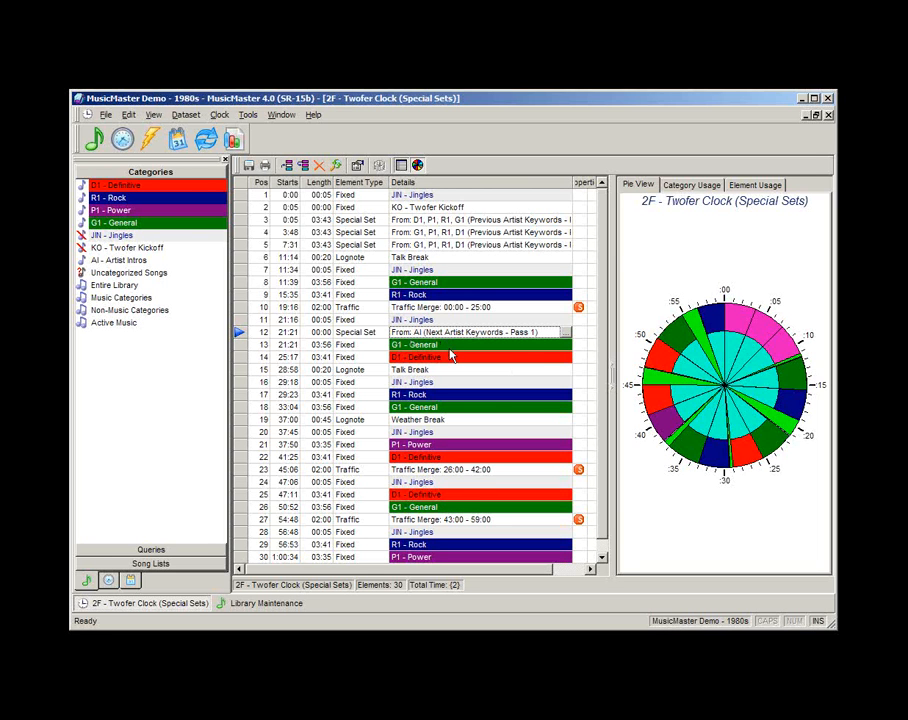
click(567, 333)
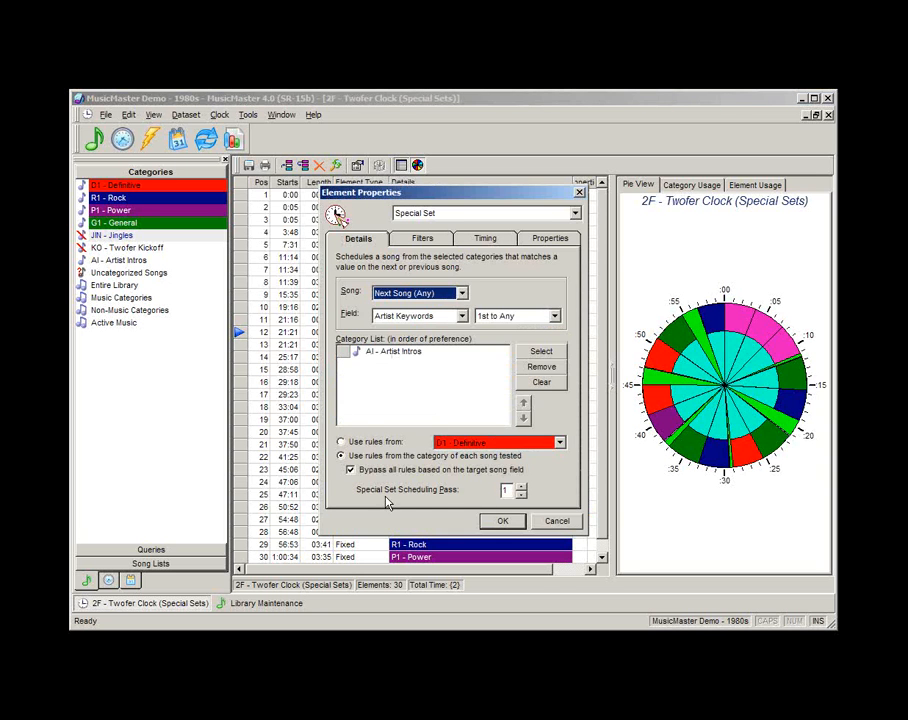
click(504, 522)
Move the Twofer Kickoff category to pass 2 in the scheduling order, directly above Special Sets 1, and accept the order
right_click(160, 231)
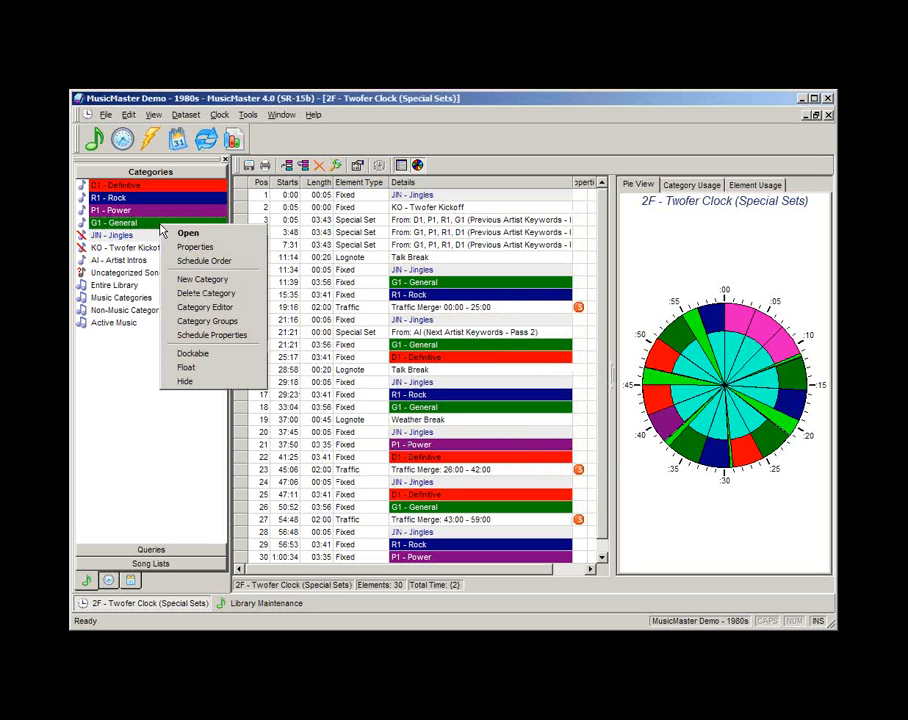
click(204, 337)
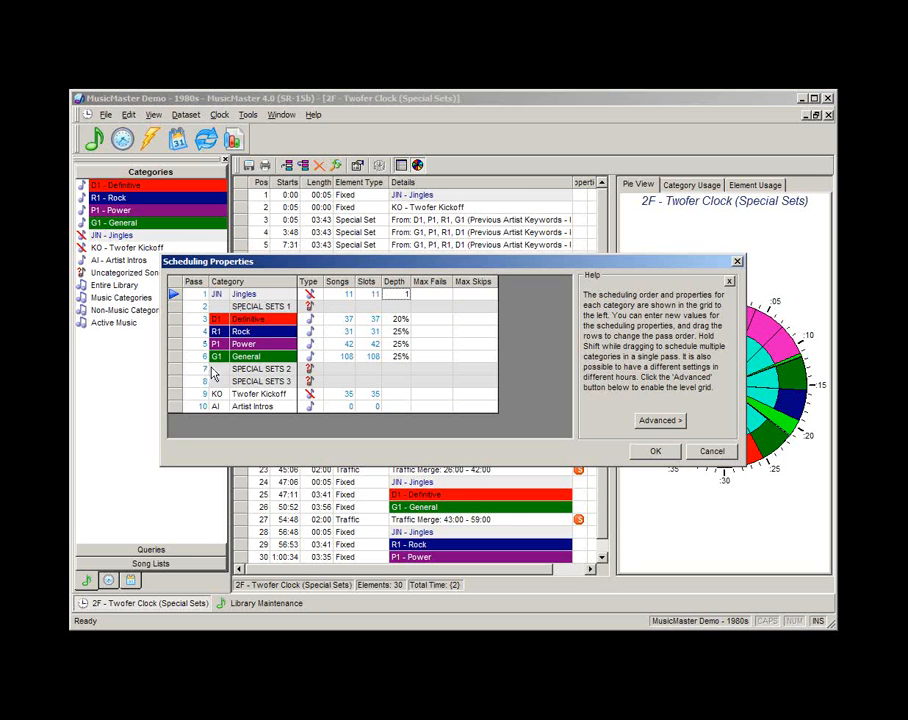
mouse_move(174, 381)
mouse_down()
mouse_move(175, 350)
mouse_move(174, 380)
mouse_move(174, 368)
mouse_up()
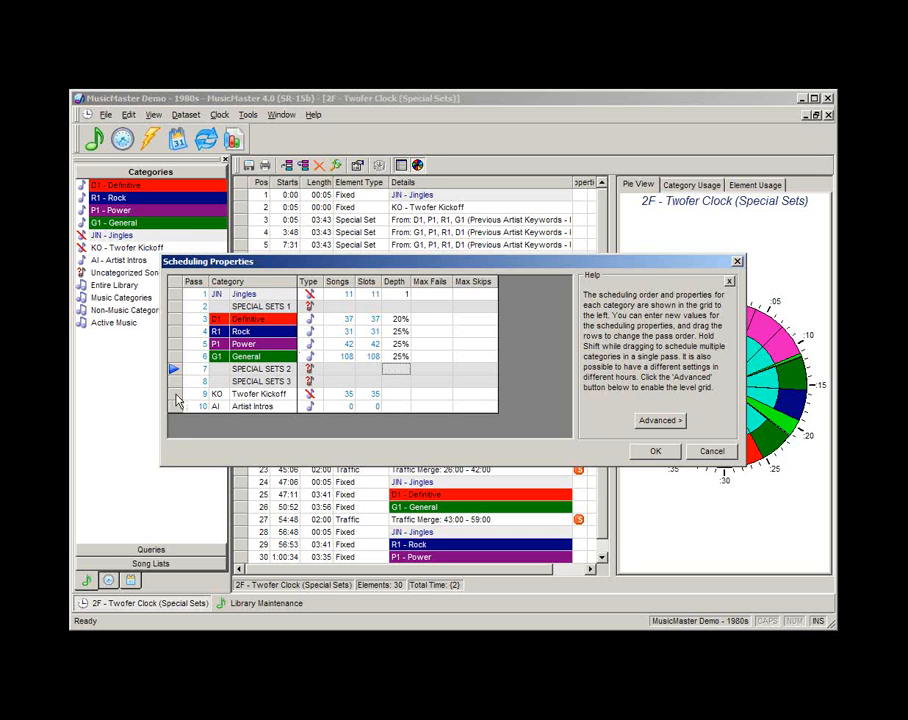
drag(176, 396, 175, 304)
click(261, 319)
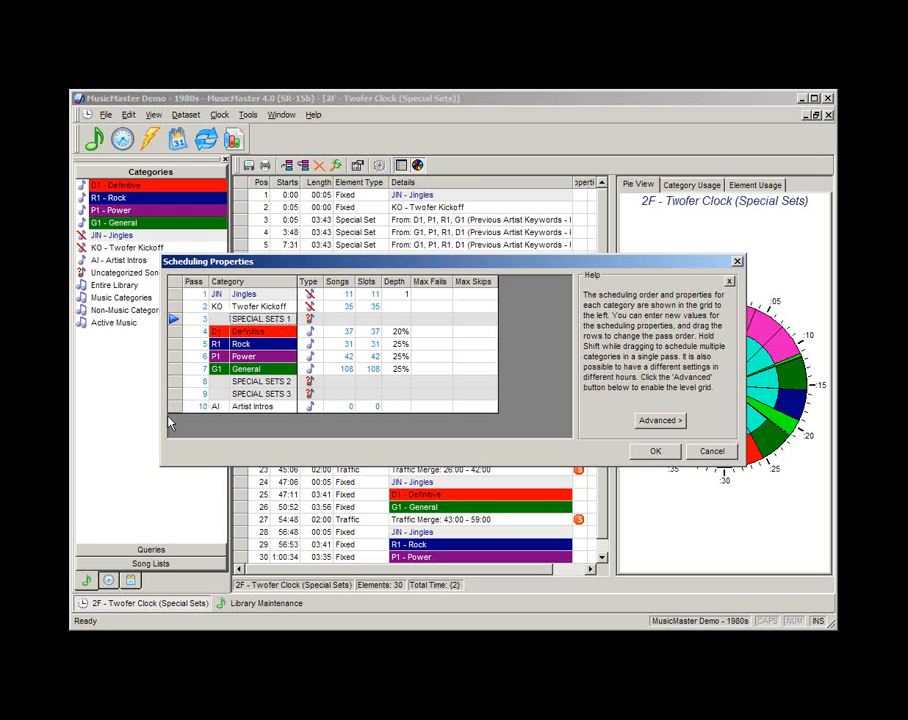
key(Up)
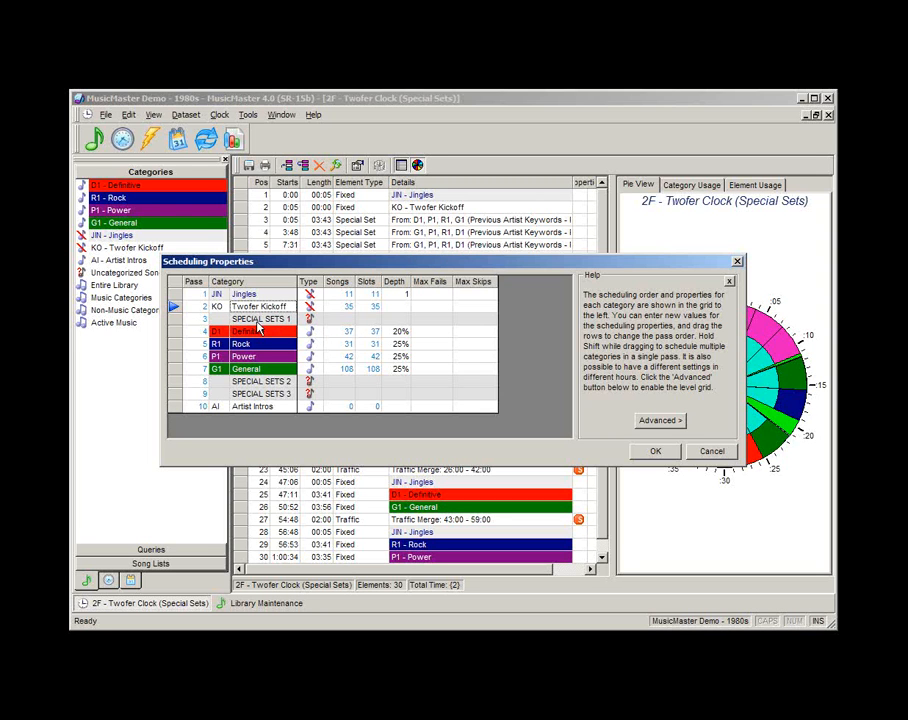
click(285, 319)
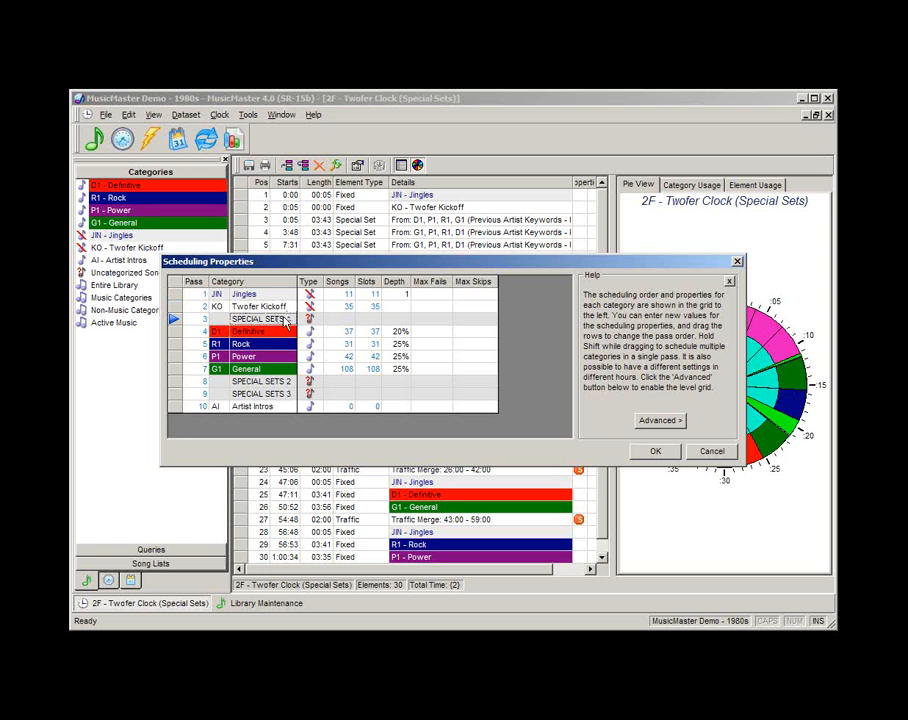
click(254, 370)
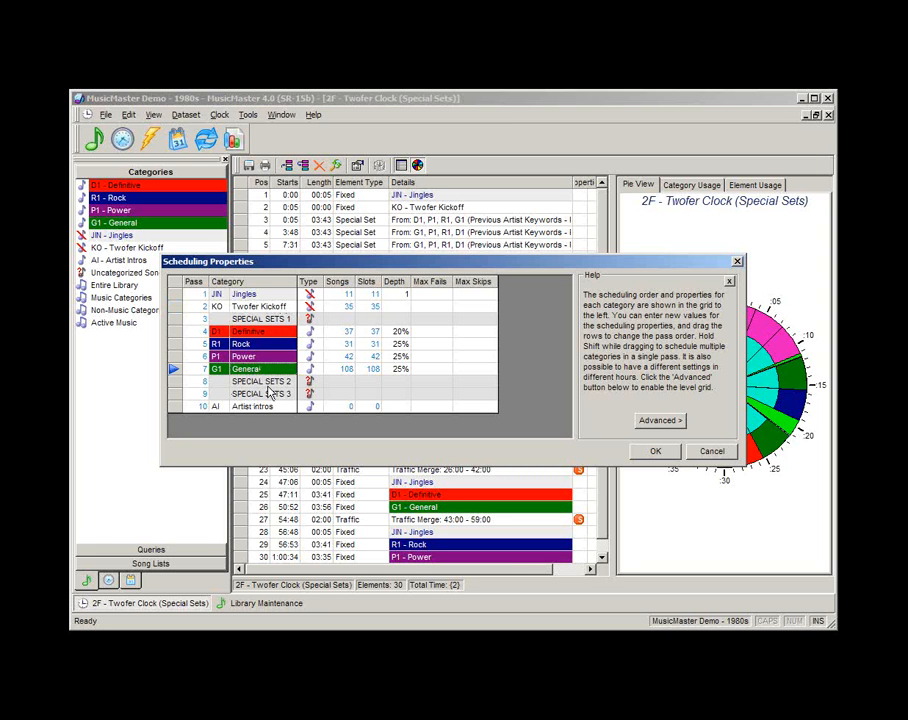
click(262, 382)
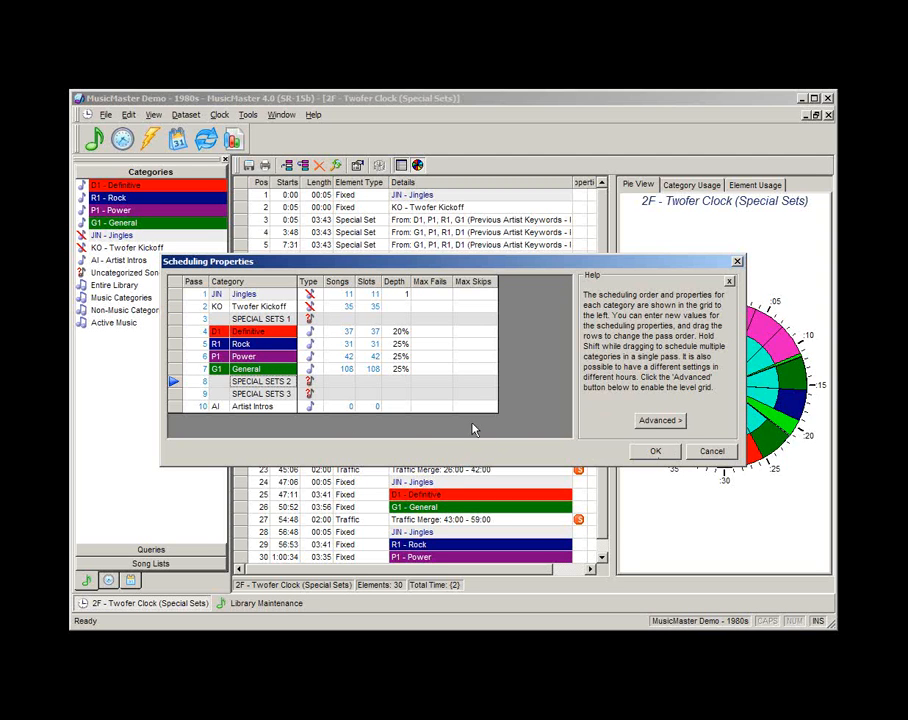
click(272, 396)
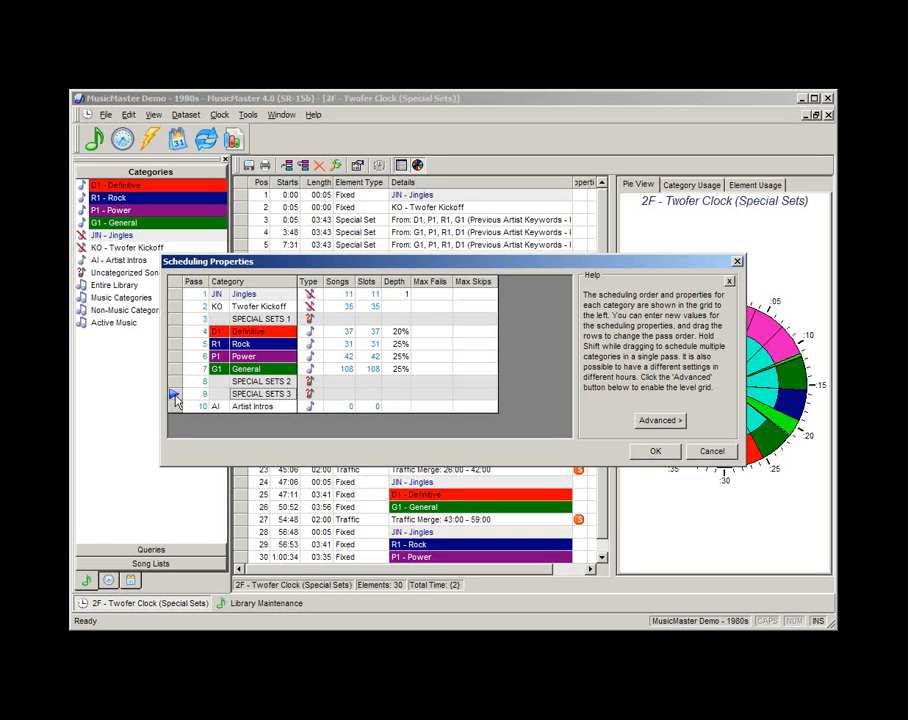
mouse_move(175, 398)
mouse_down()
mouse_move(188, 348)
mouse_move(178, 396)
mouse_up()
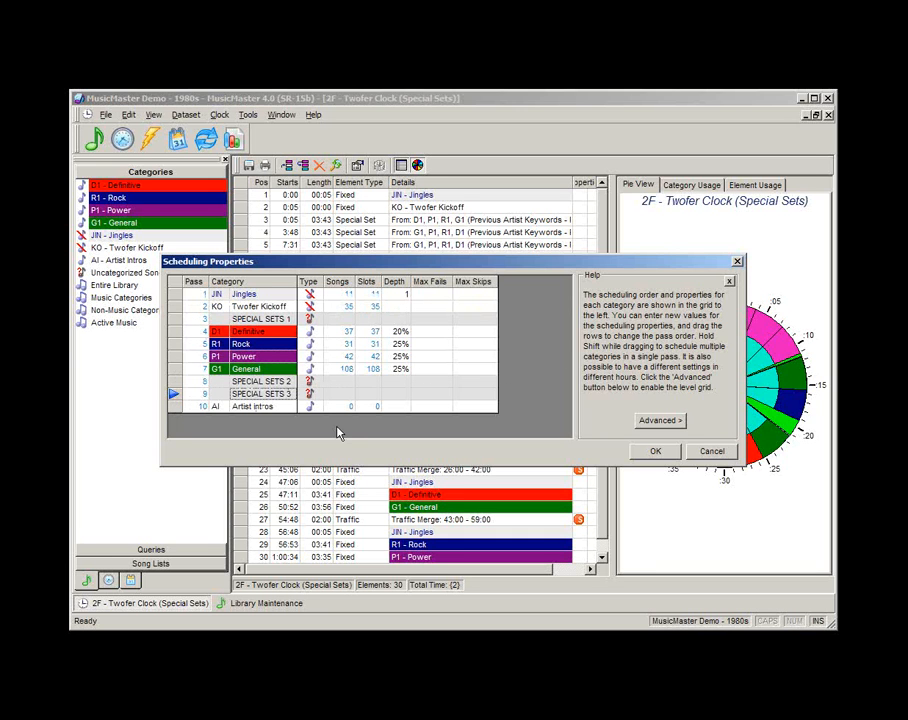
click(655, 451)
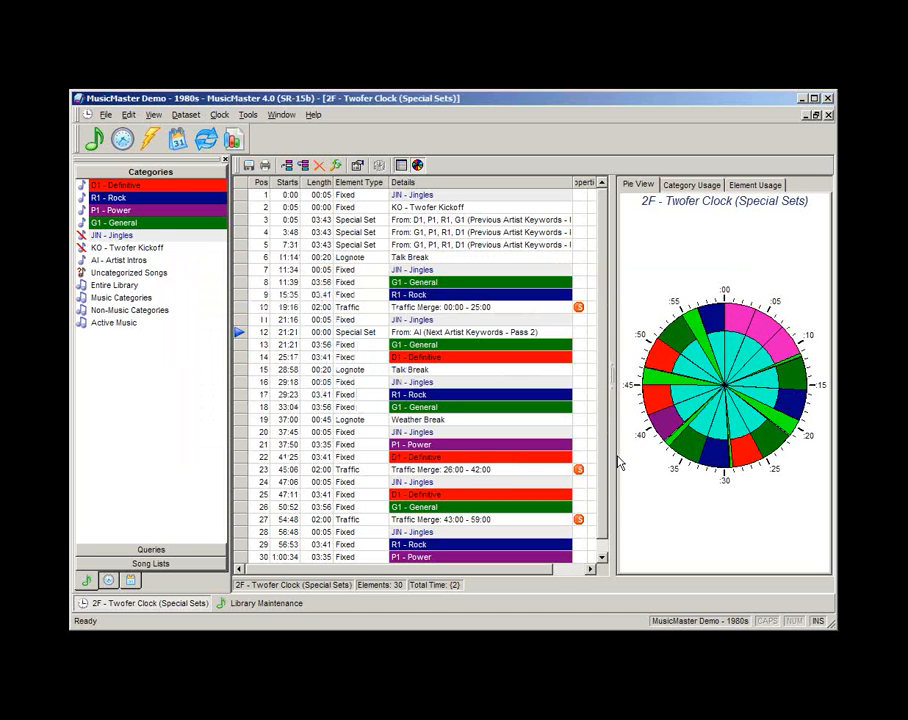
Review the match field choices of the Special Set directly below the Twofer Kickoff element, and dismiss its properties
click(429, 338)
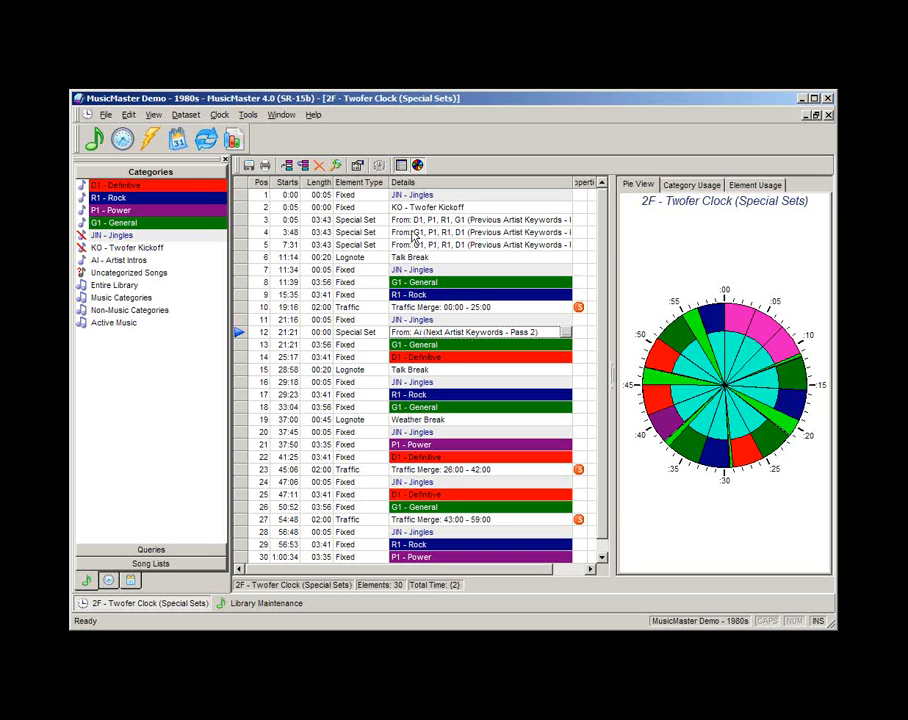
click(455, 207)
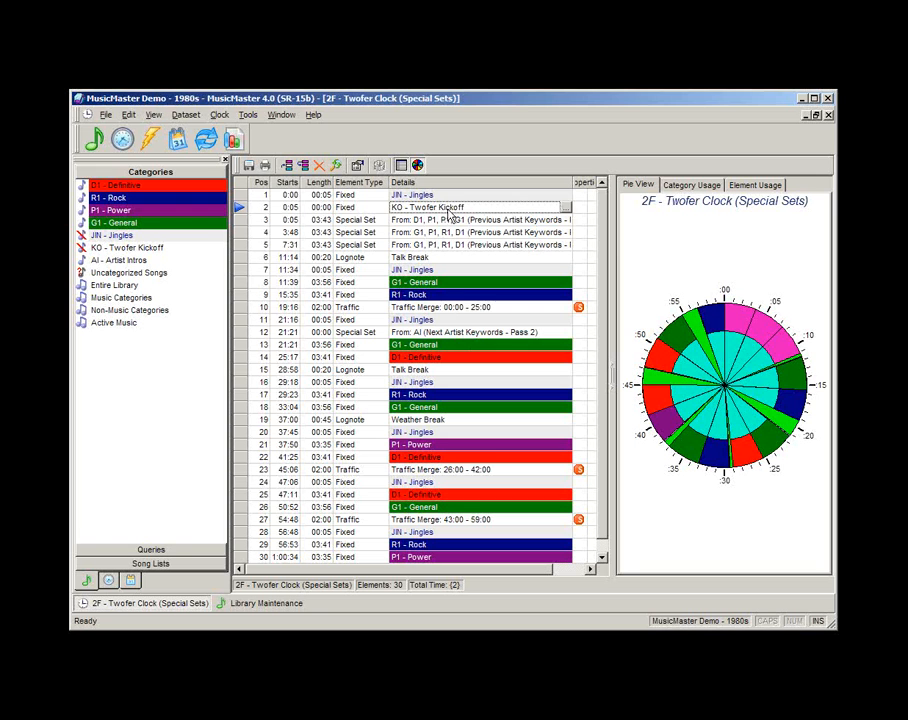
click(558, 221)
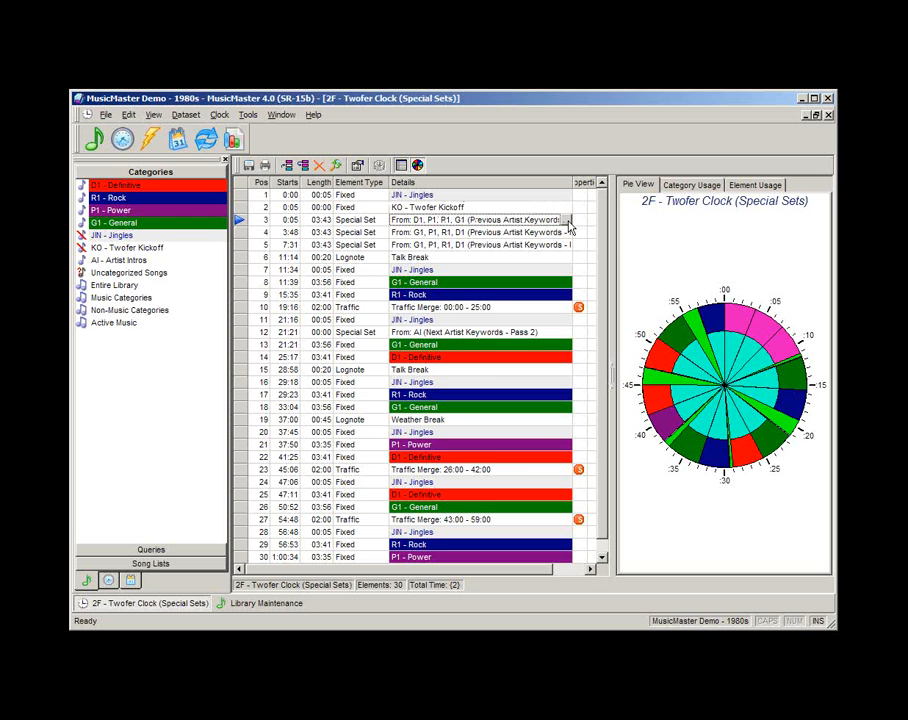
click(566, 221)
click(462, 317)
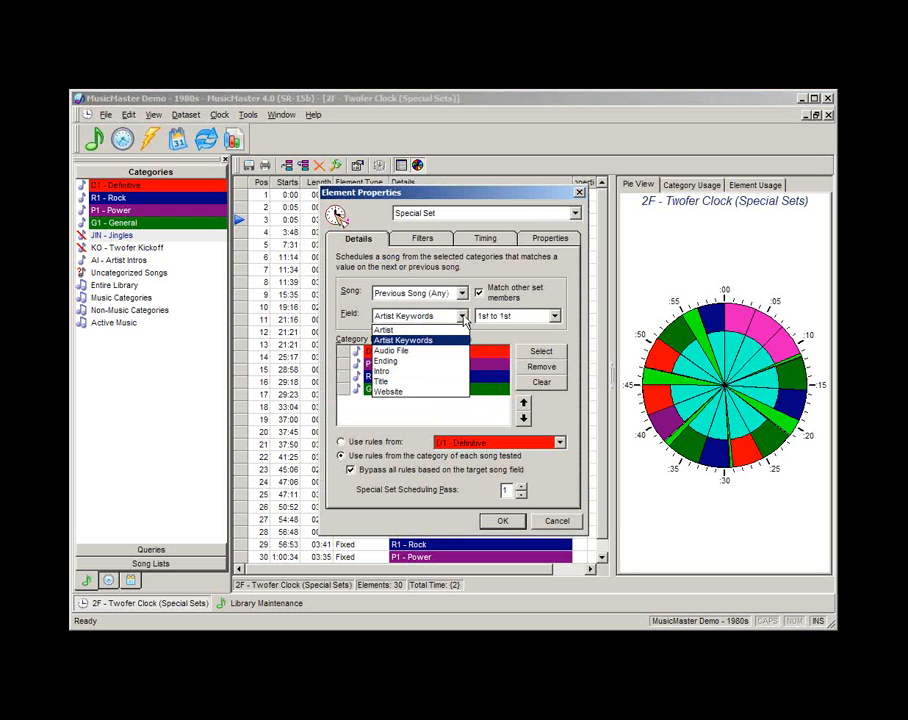
click(402, 342)
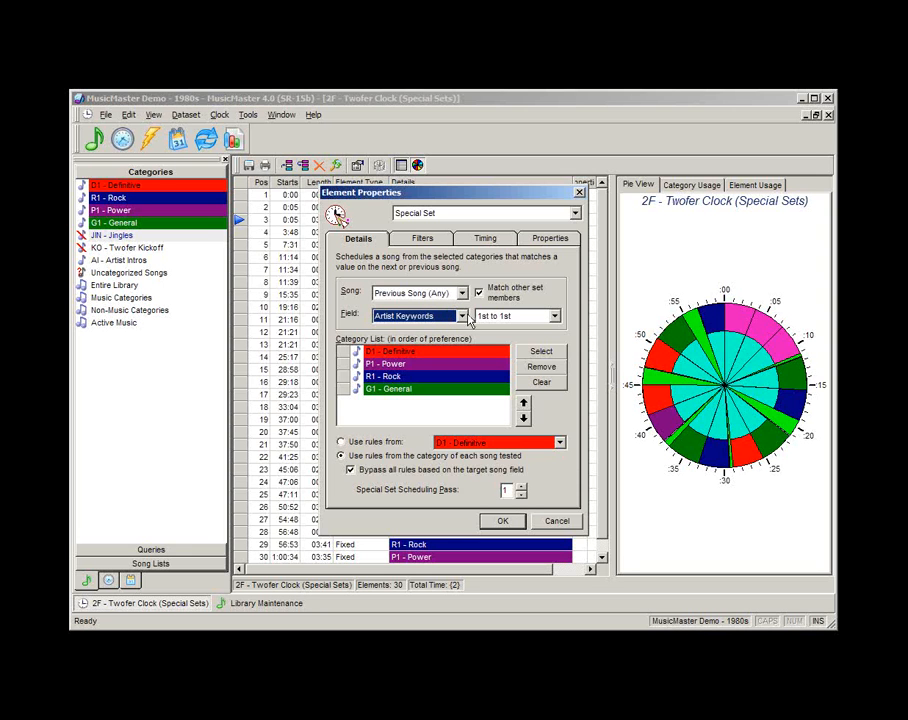
click(557, 524)
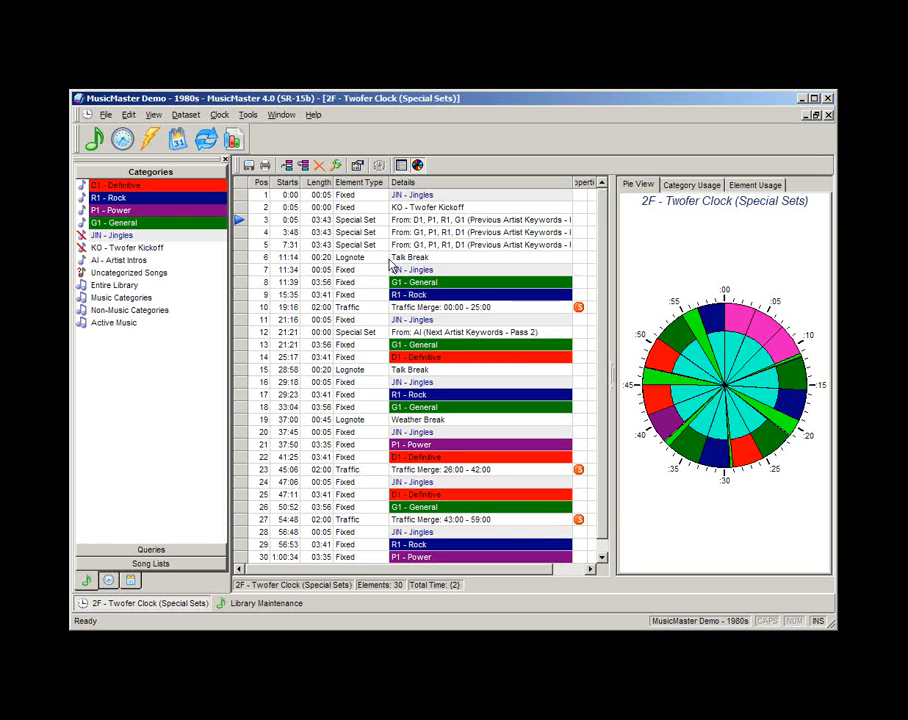
Insert a Lognote element described as Talk Break, with a length of 0:30, directly above the Special Set at position 4
click(420, 232)
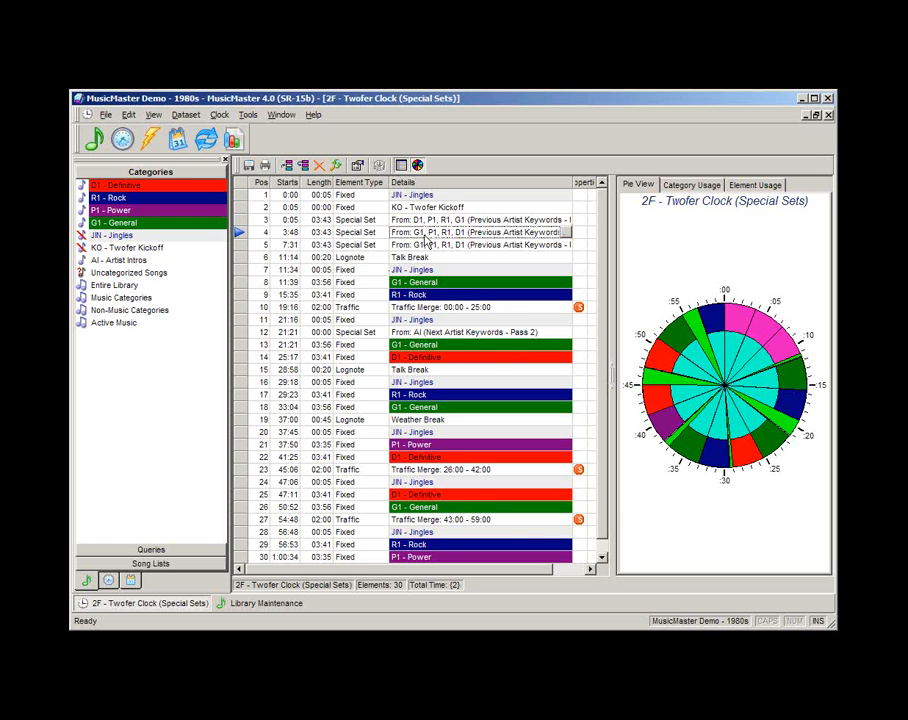
click(356, 232)
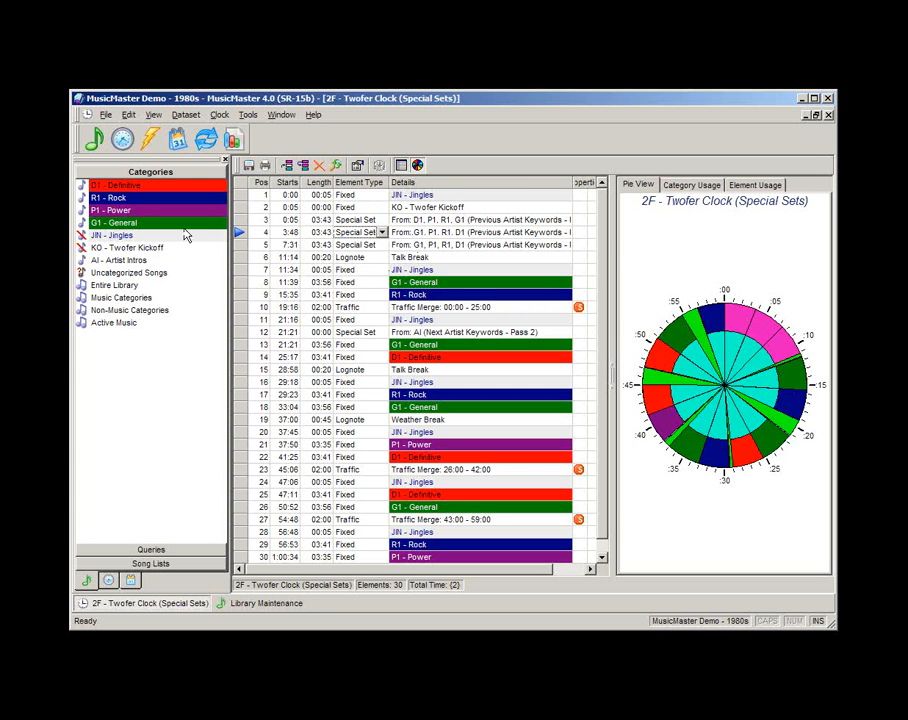
click(287, 167)
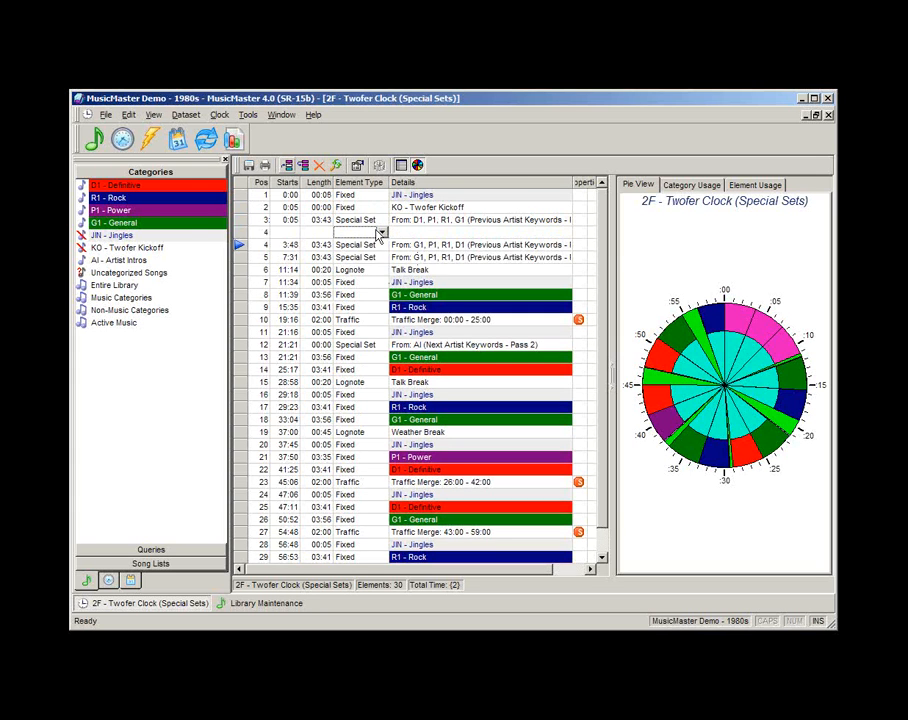
double_click(377, 232)
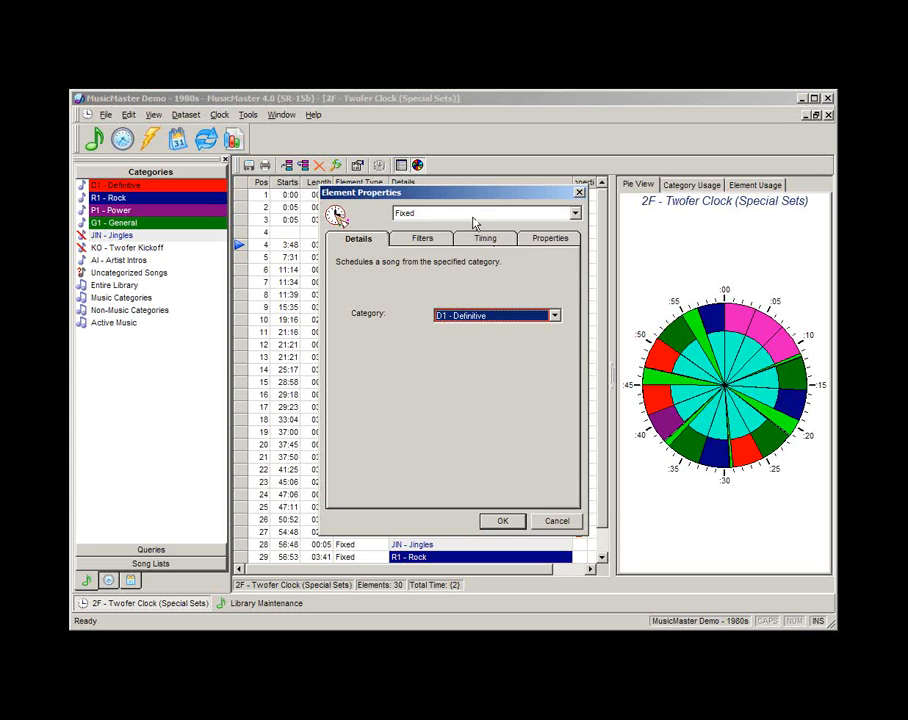
click(474, 215)
click(430, 258)
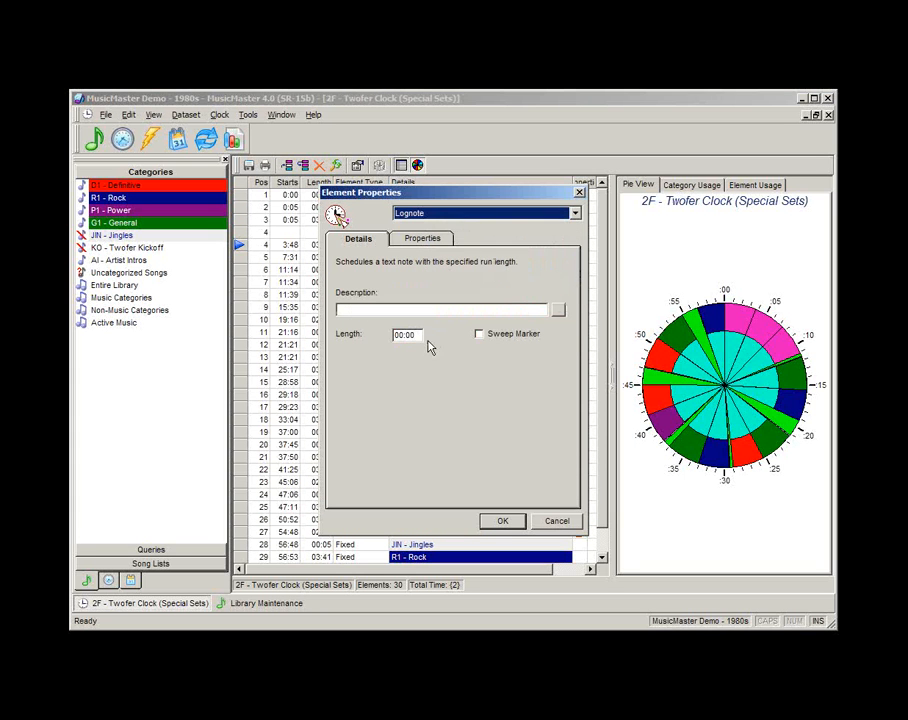
click(388, 306)
text(Talk Break)
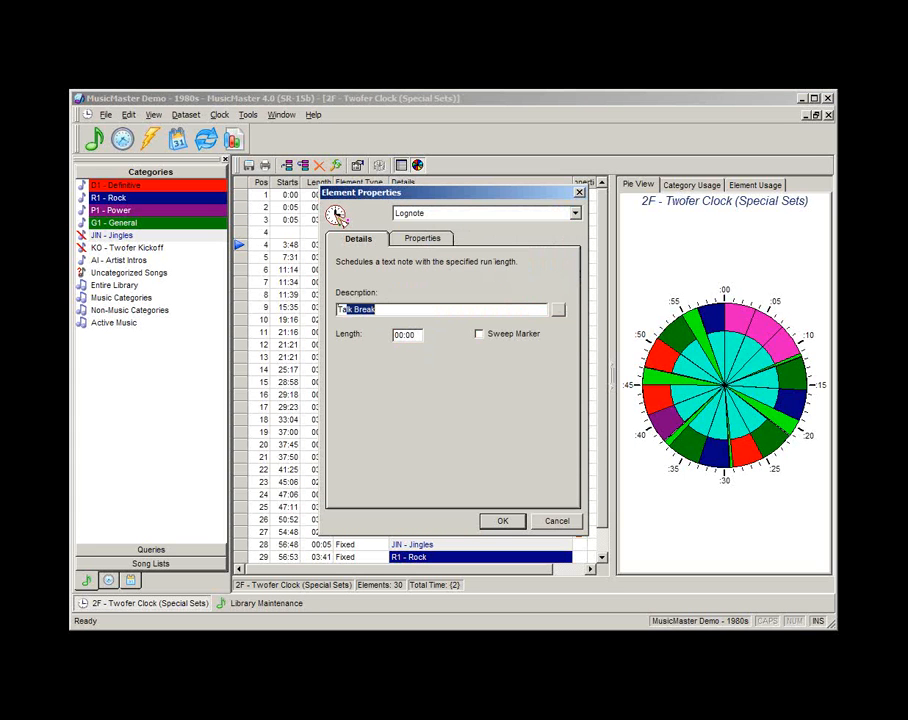
key(Tab)
text(0:30)
click(502, 521)
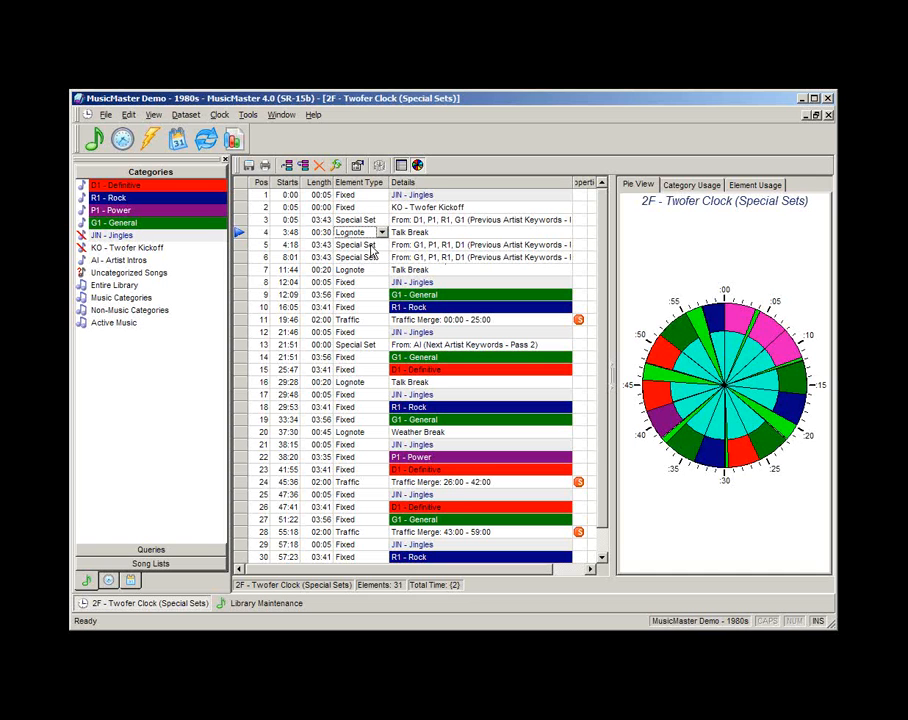
click(419, 208)
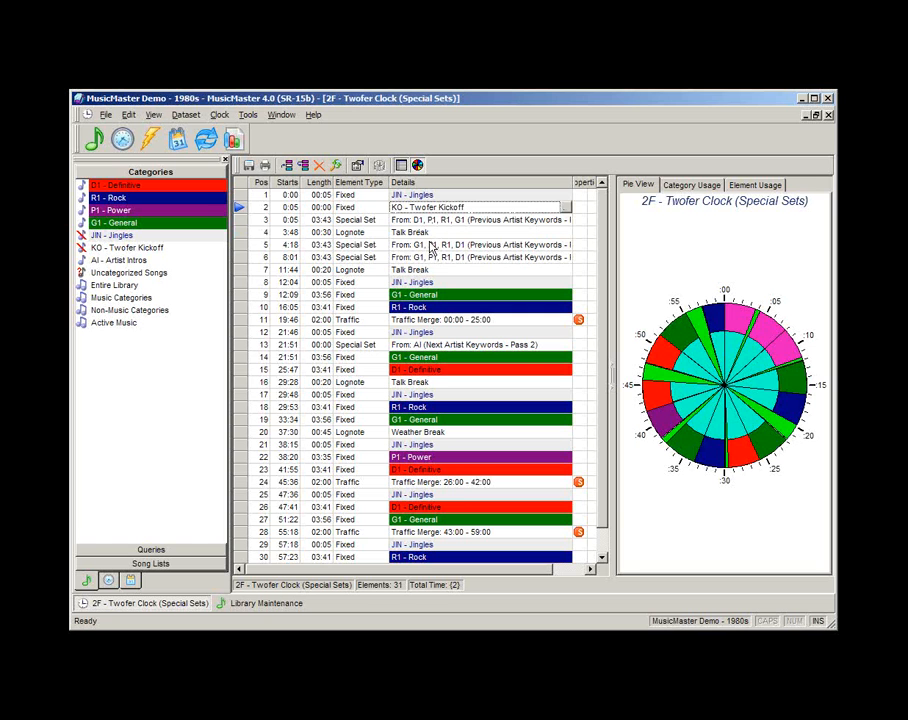
key(Down)
key(Down)
key(Down)
key(Down)
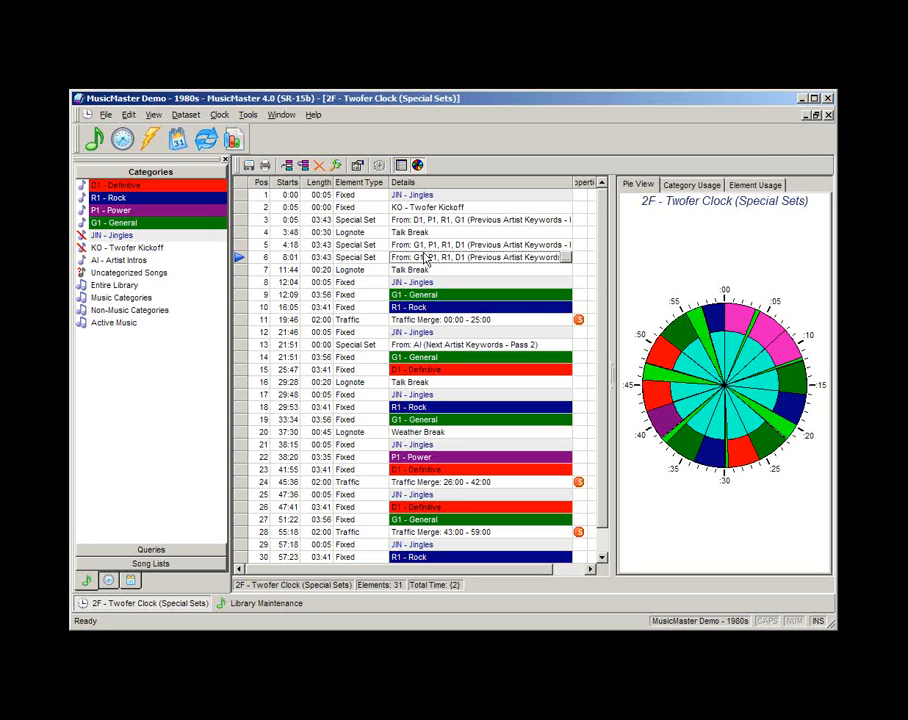
Place a copy of the position 4 Talk Break at position 6, and move the Jingles element from position 9 to position 7
click(362, 232)
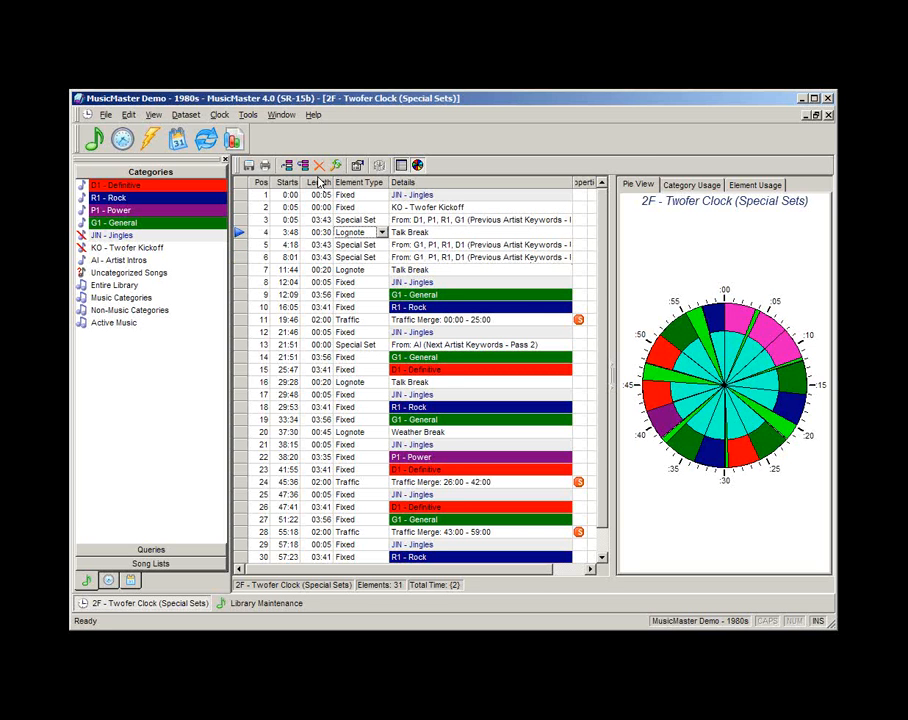
click(303, 166)
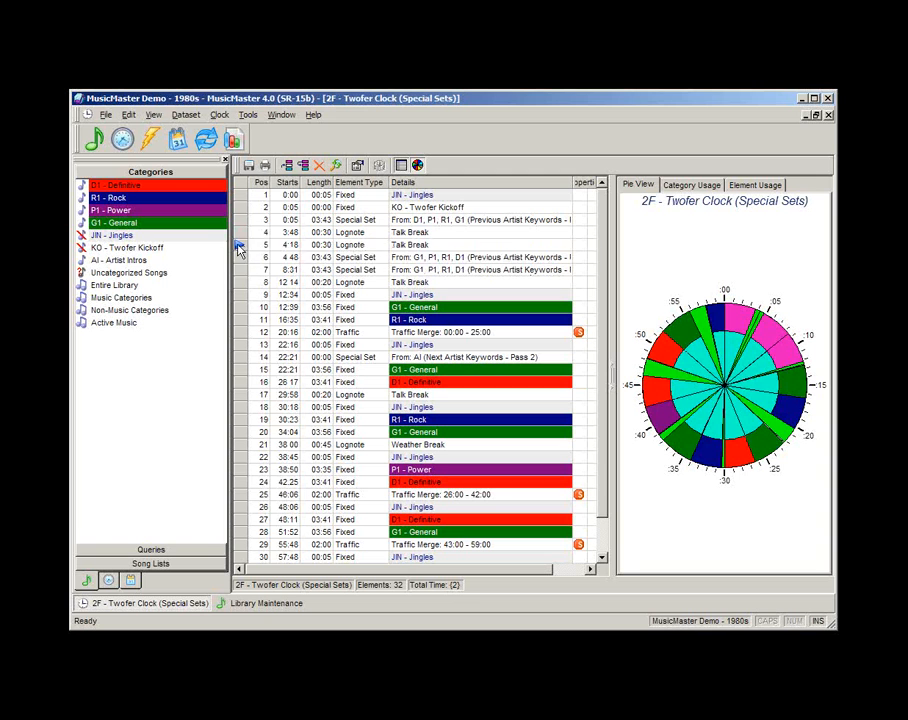
drag(239, 244, 241, 272)
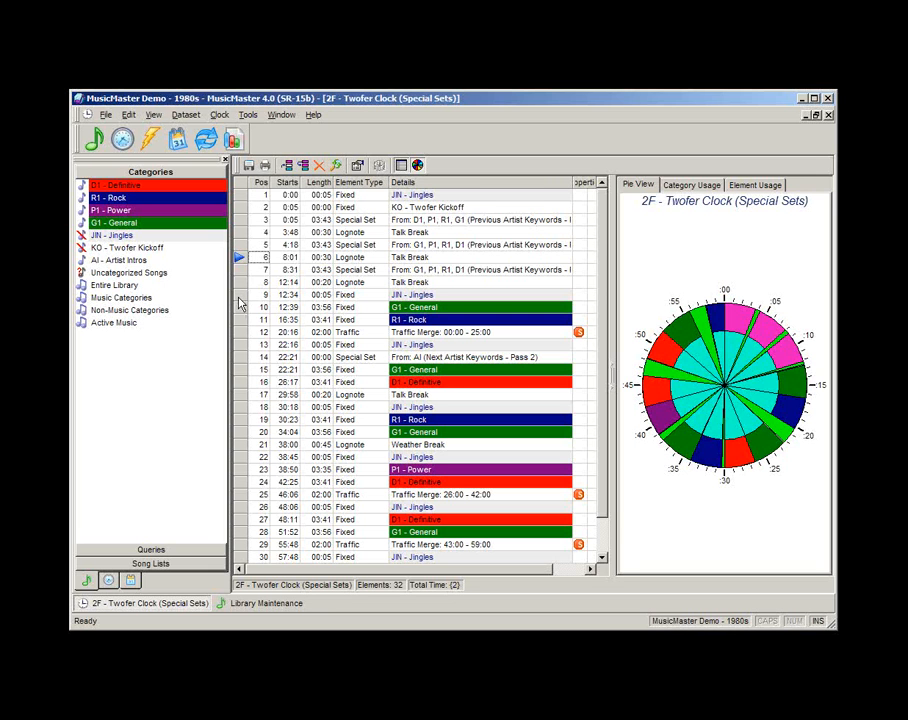
drag(240, 300, 240, 270)
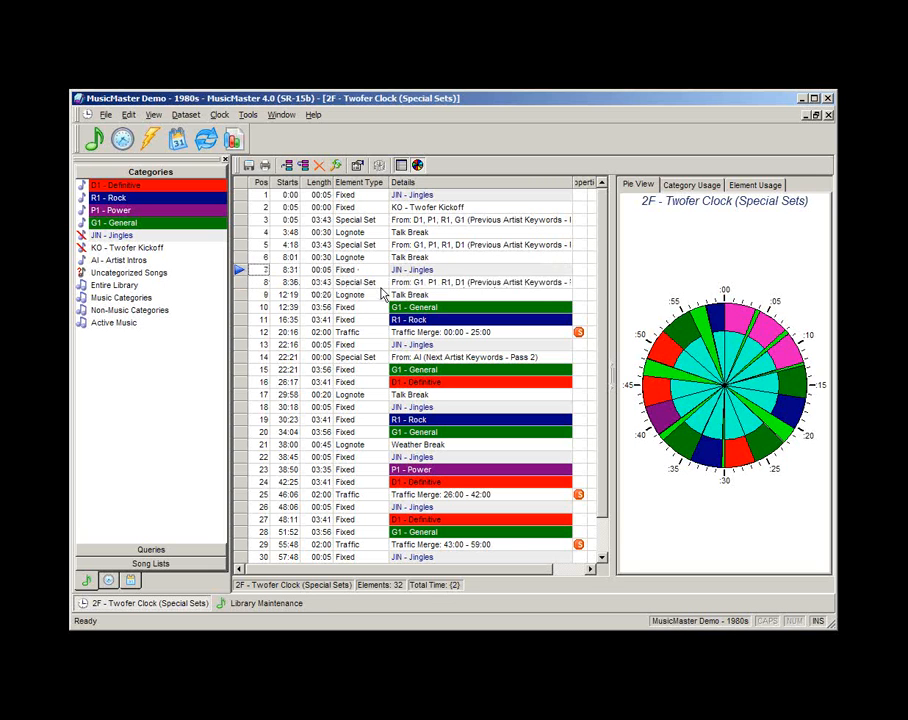
Make the Special Set at position 8 match against Prev (Music only), and accept its properties
click(568, 285)
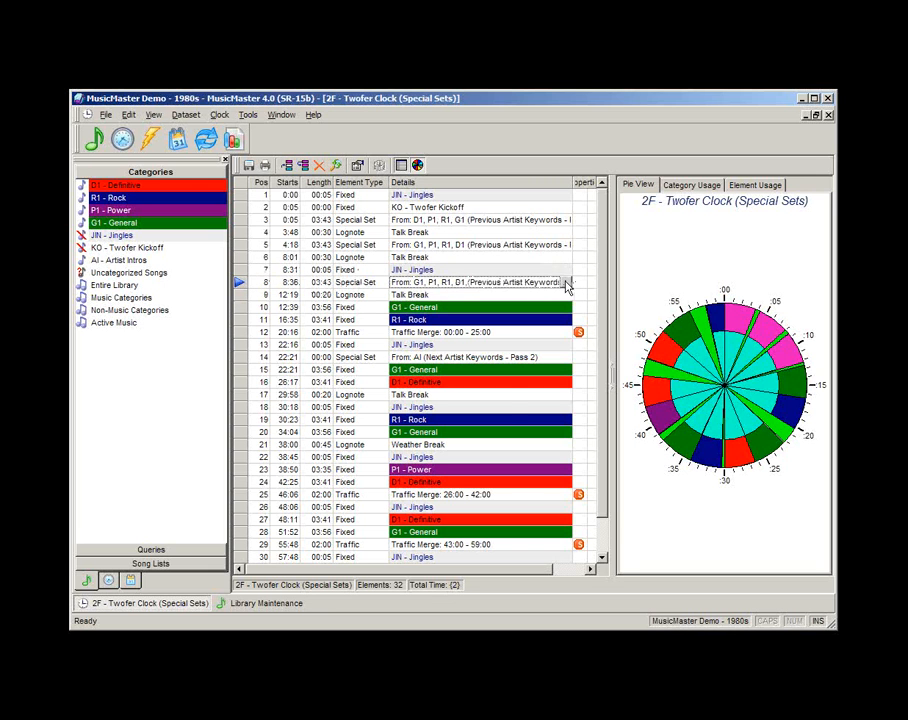
click(567, 285)
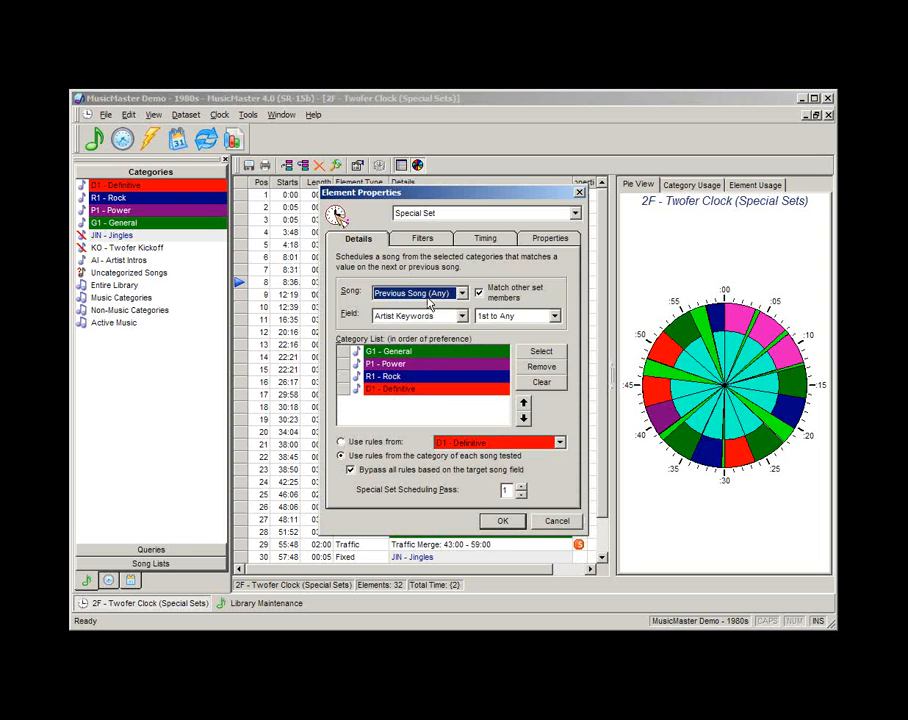
click(463, 293)
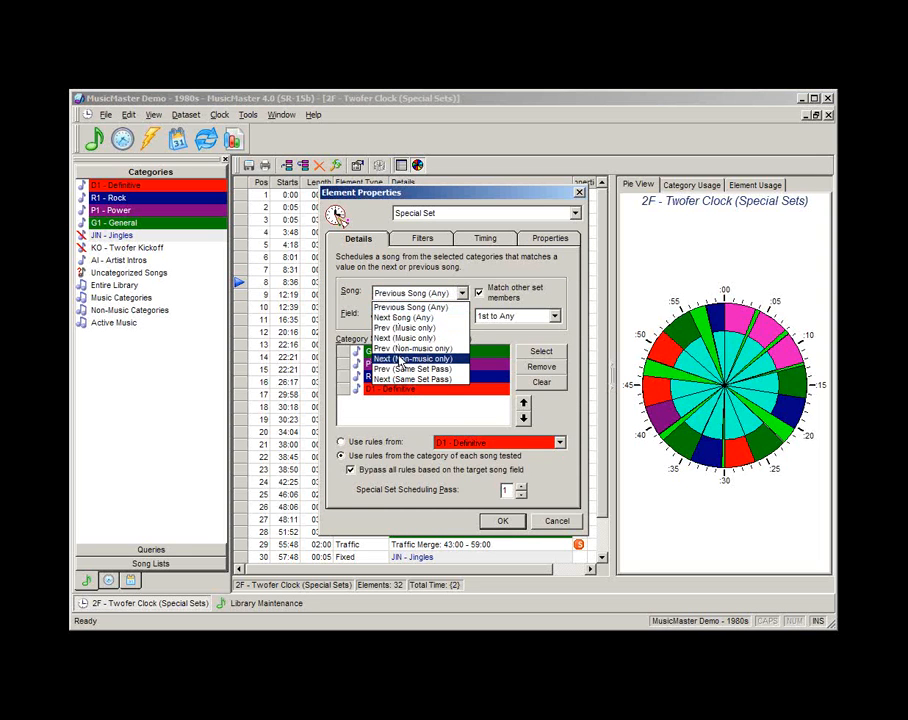
click(400, 328)
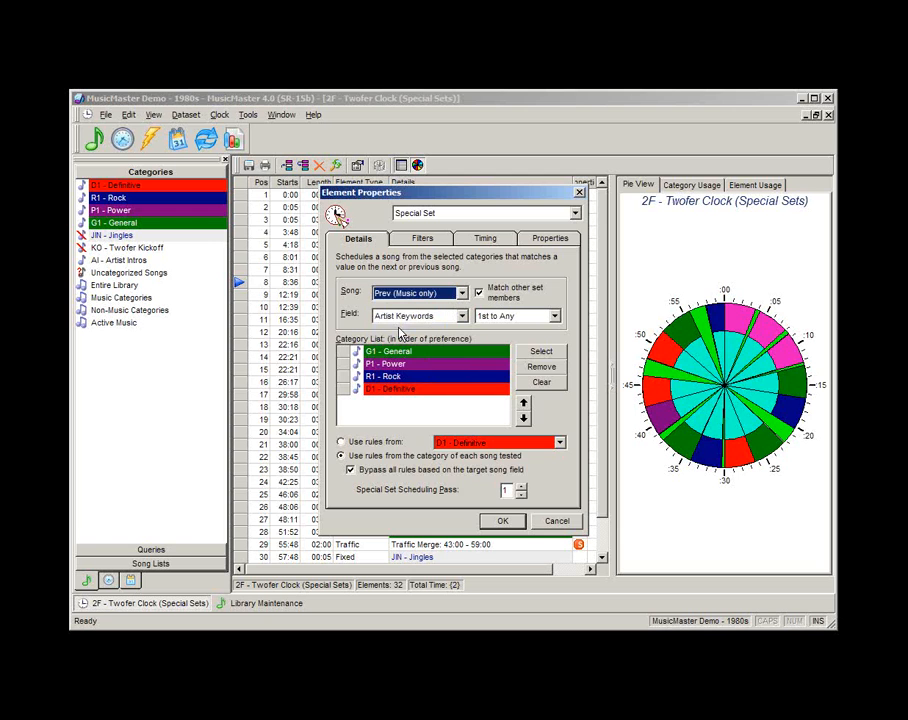
click(503, 523)
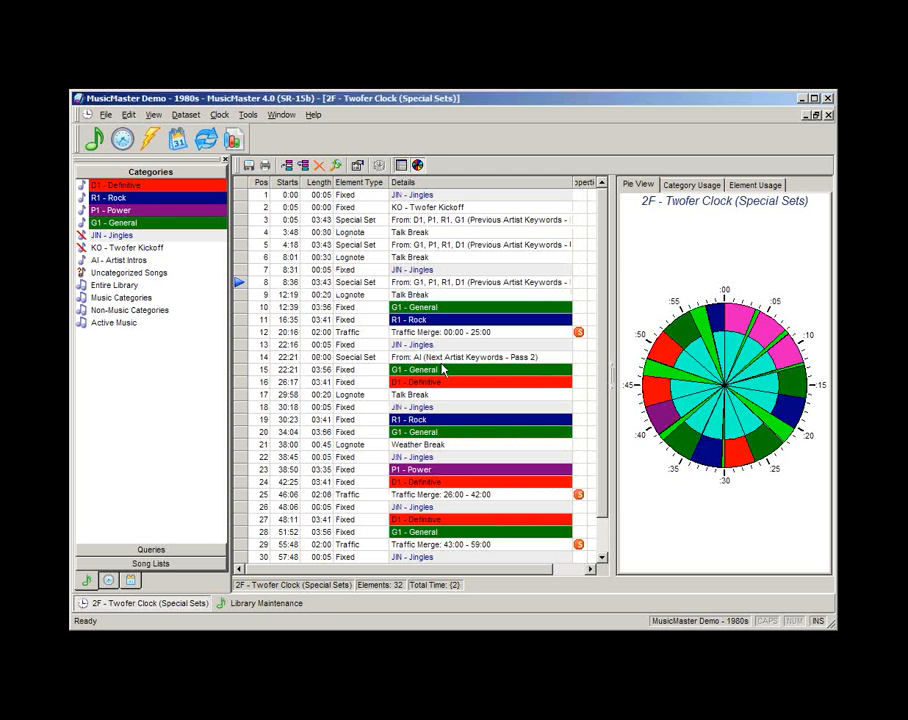
click(405, 285)
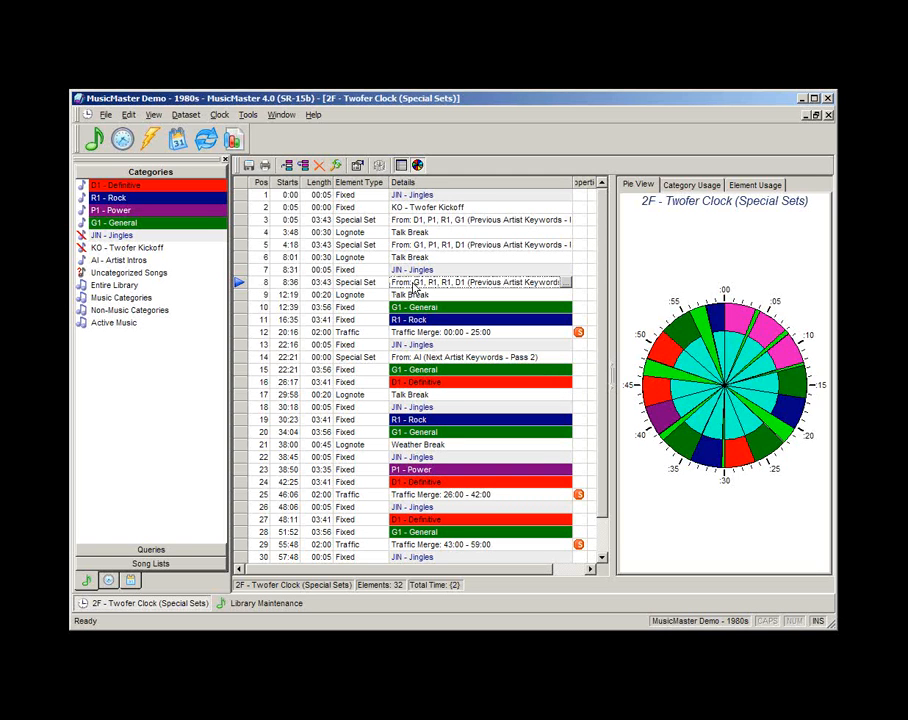
click(412, 206)
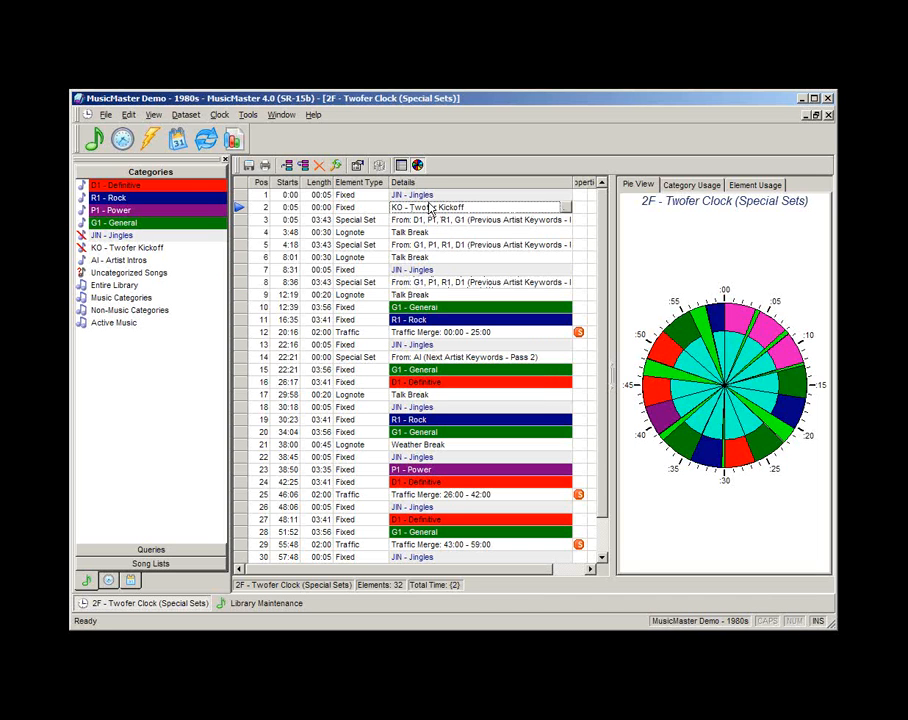
click(416, 271)
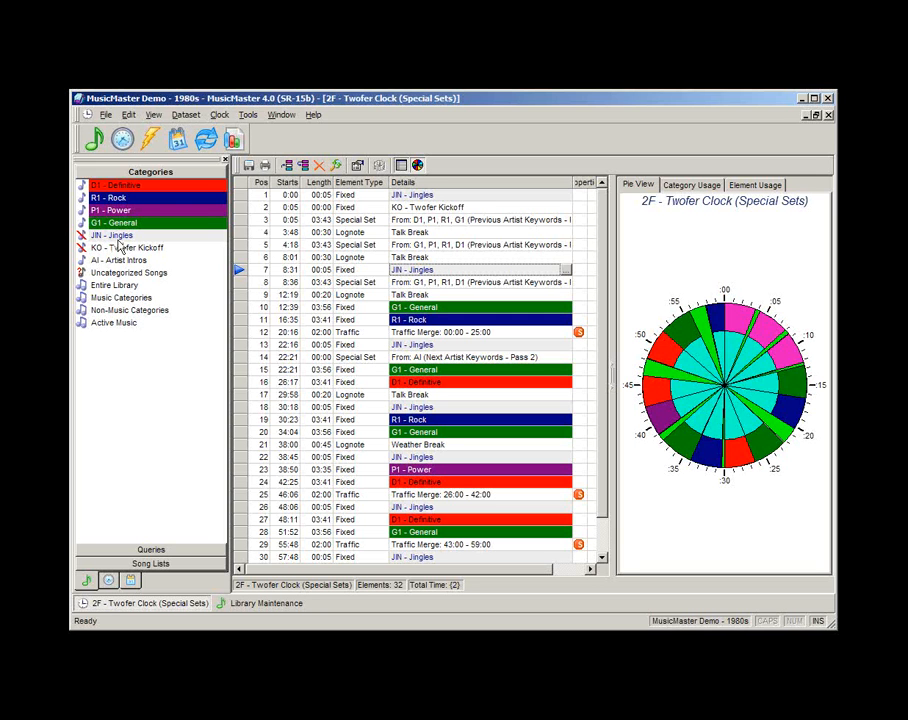
Review the category type of the D1 - Definitive category in the Category Editor, and close the editor
click(186, 114)
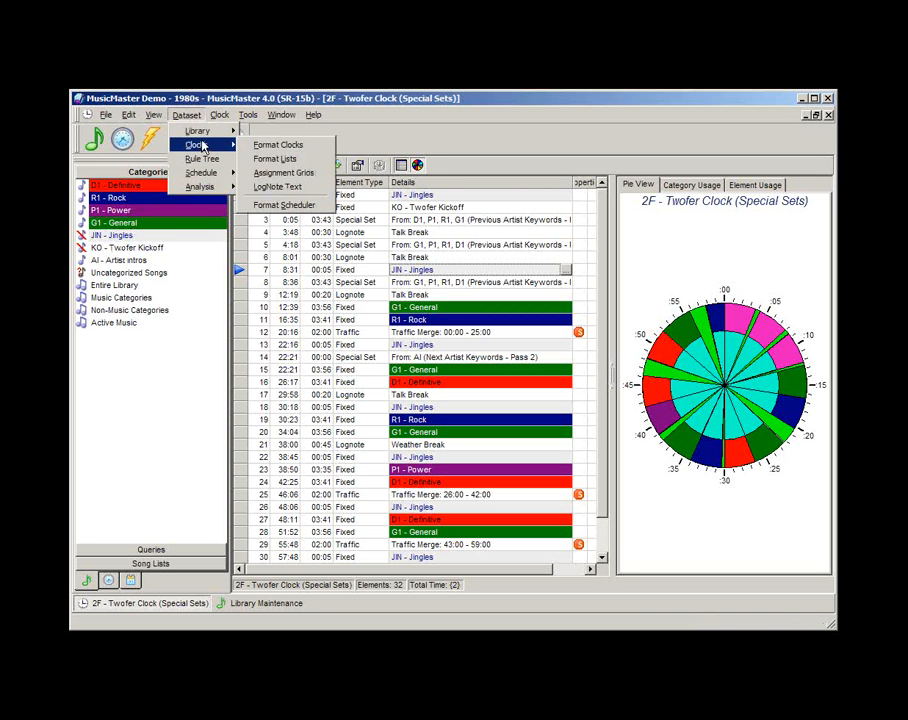
mouse_move(197, 133)
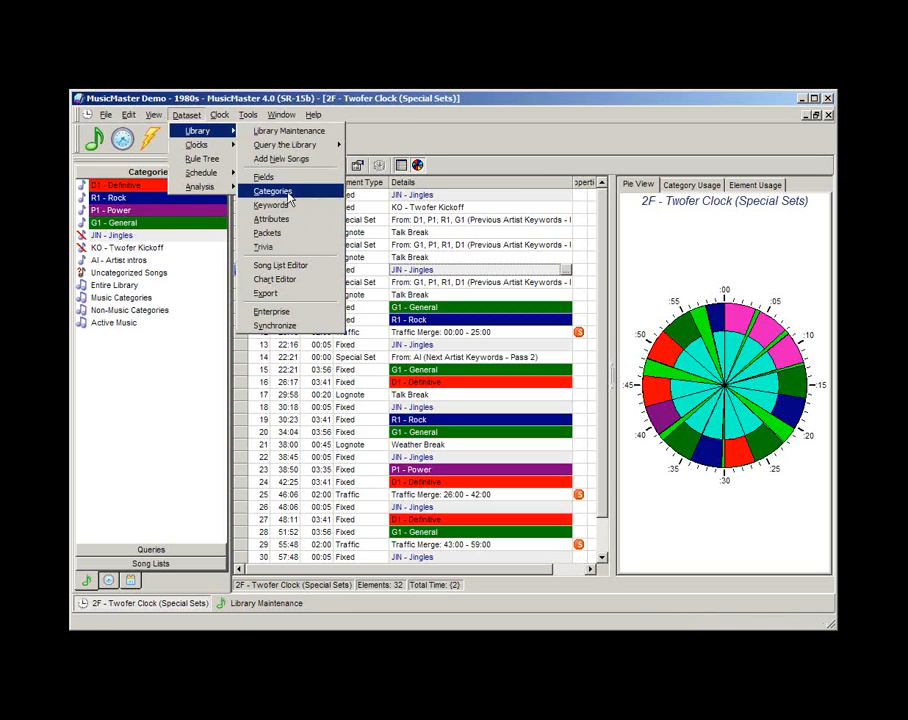
click(268, 191)
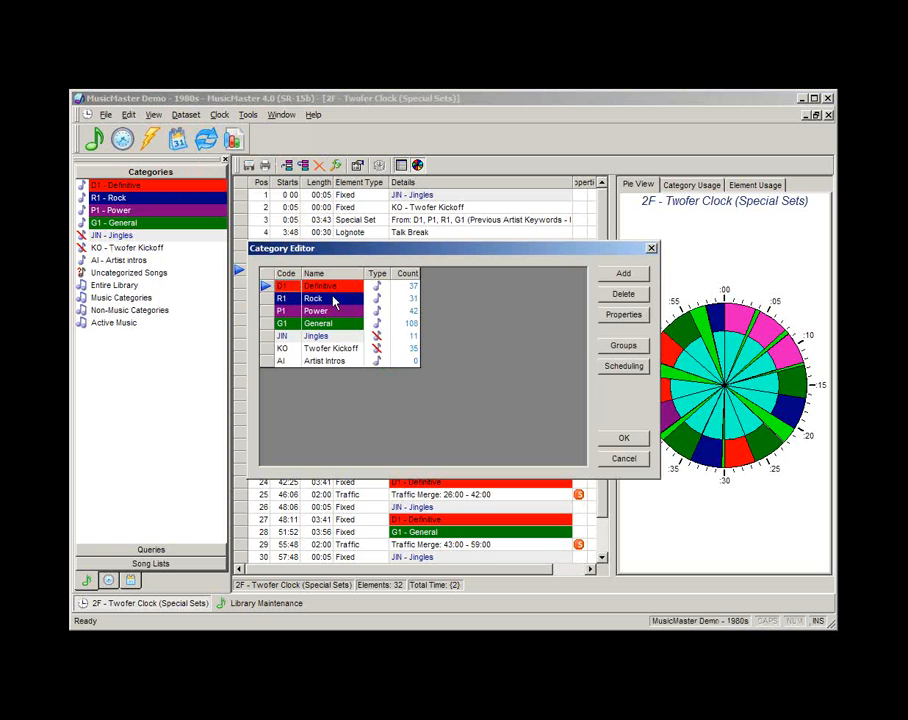
click(624, 314)
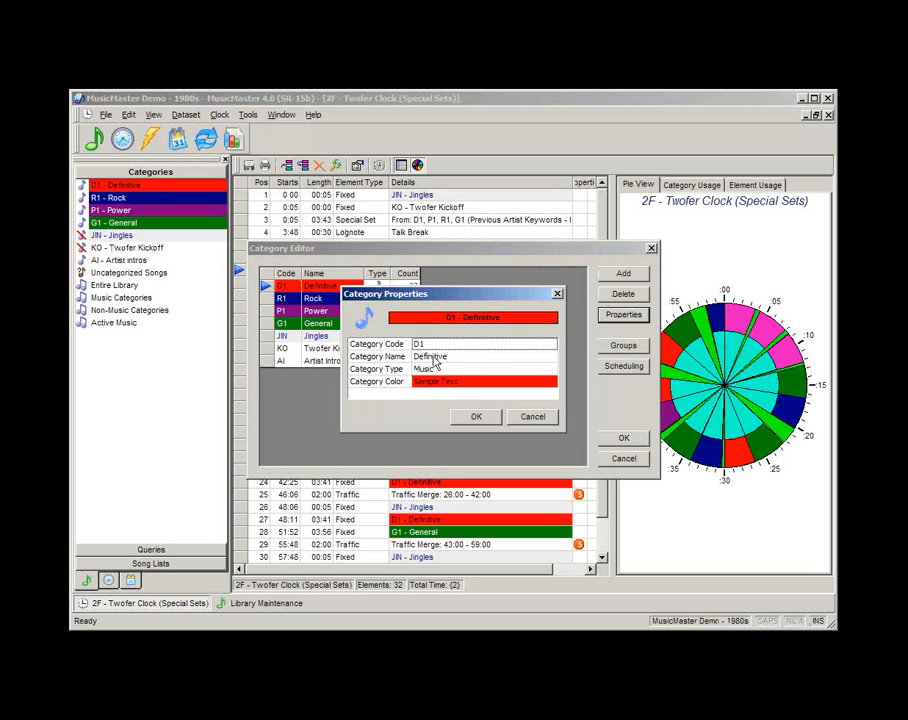
click(434, 368)
click(450, 386)
double_click(443, 370)
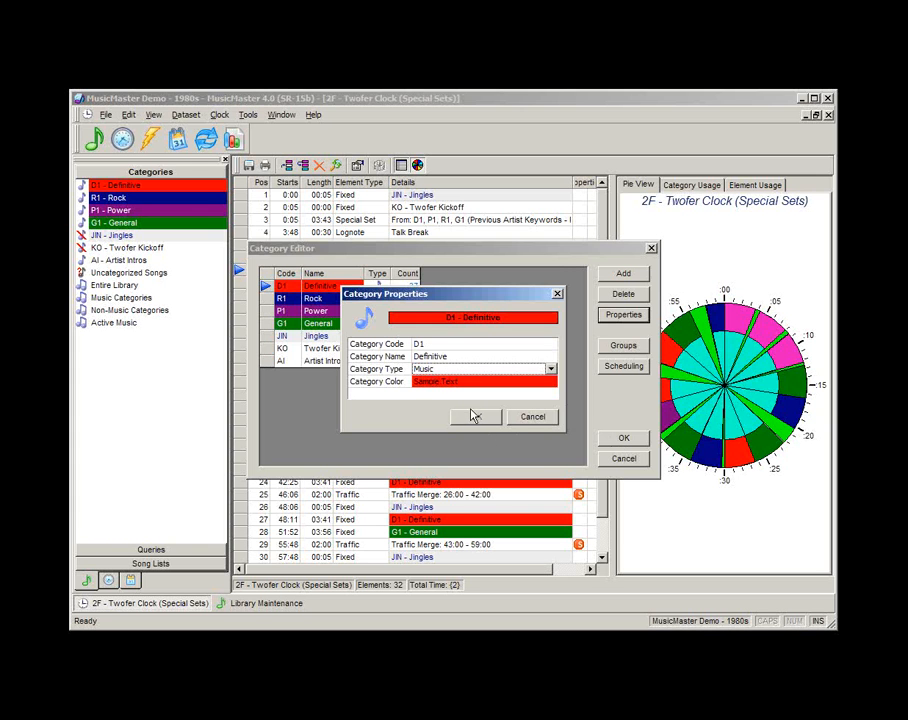
click(474, 416)
click(606, 440)
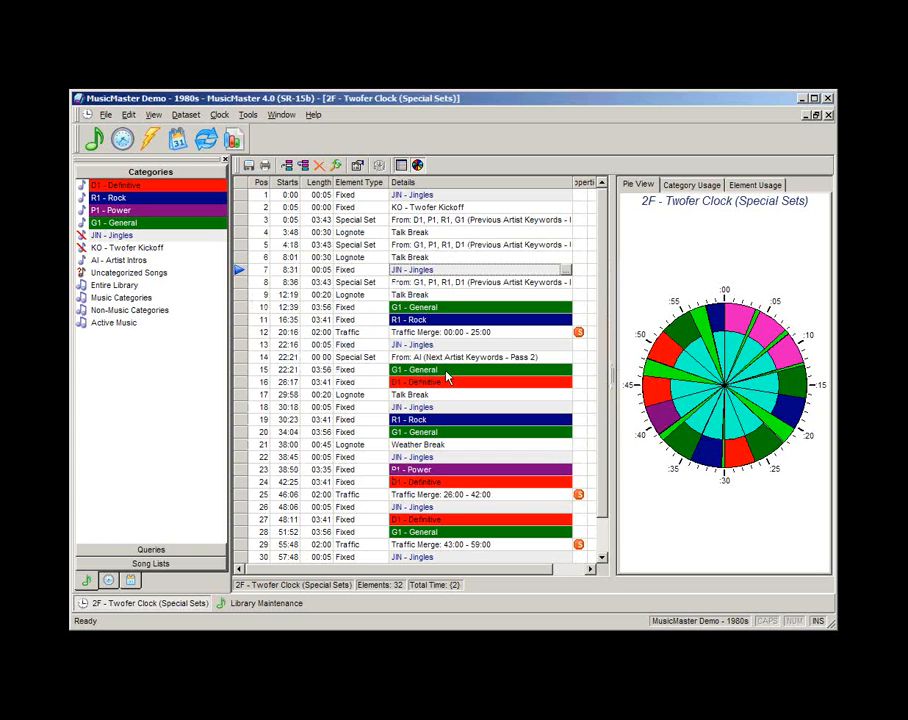
click(434, 283)
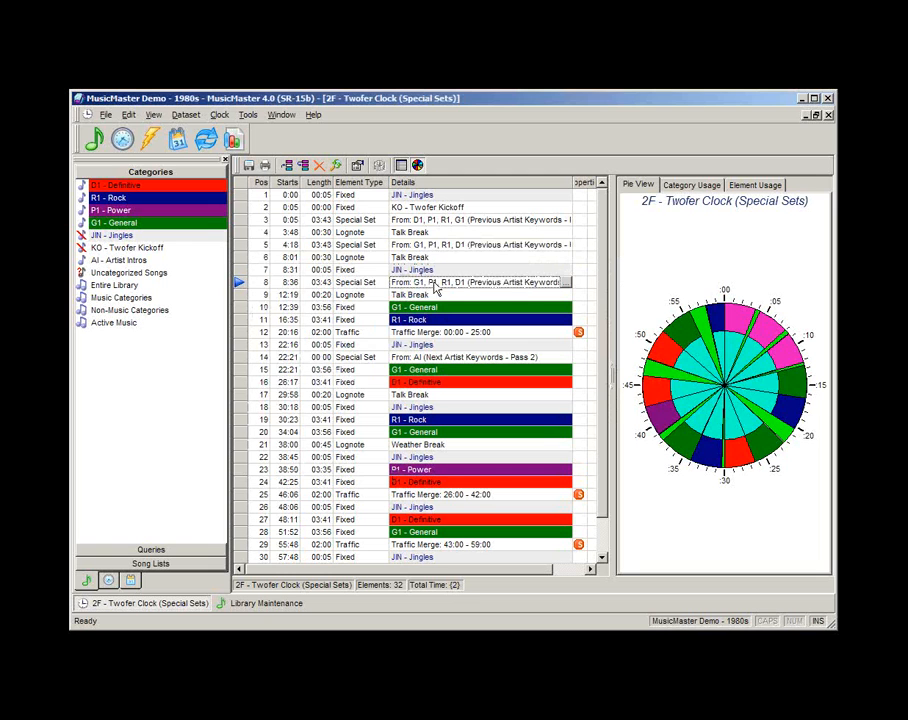
click(431, 248)
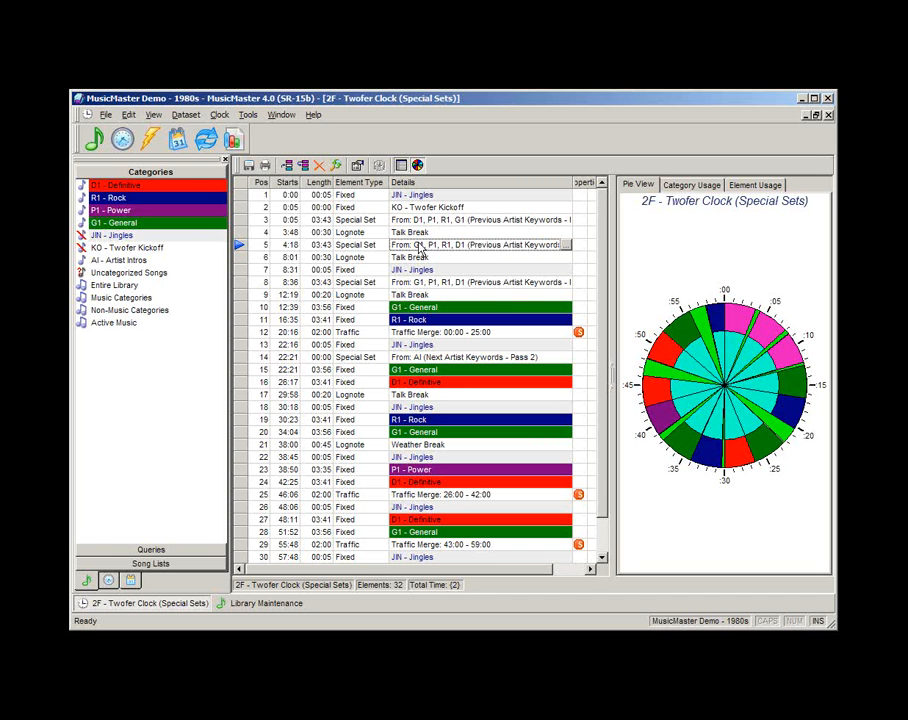
click(352, 245)
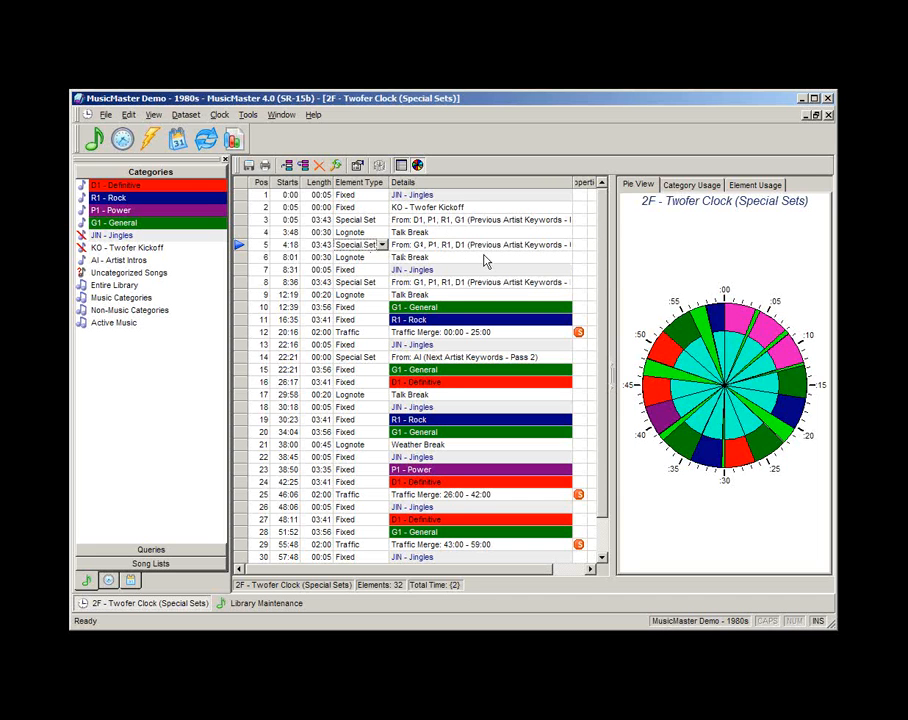
click(416, 221)
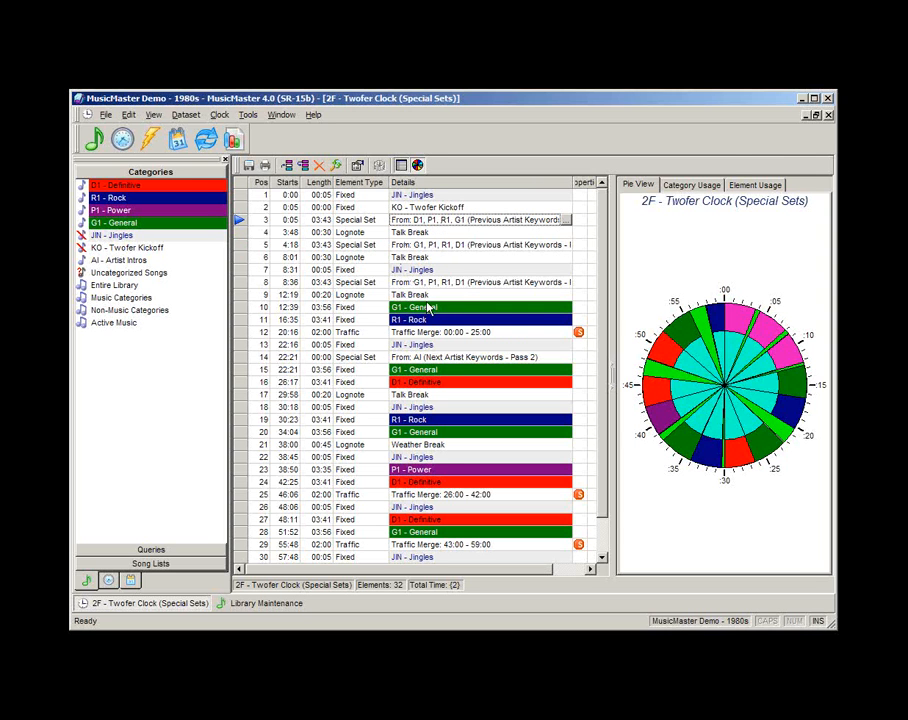
Close the Twofer Clock with its changes saved, and open Format Clock Maintenance
click(829, 115)
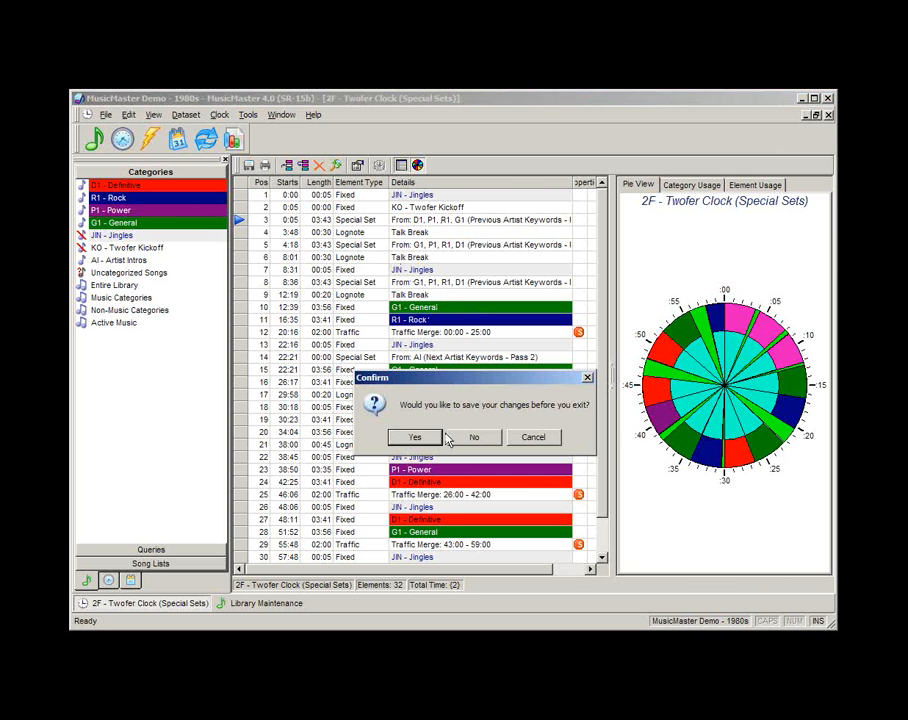
click(415, 437)
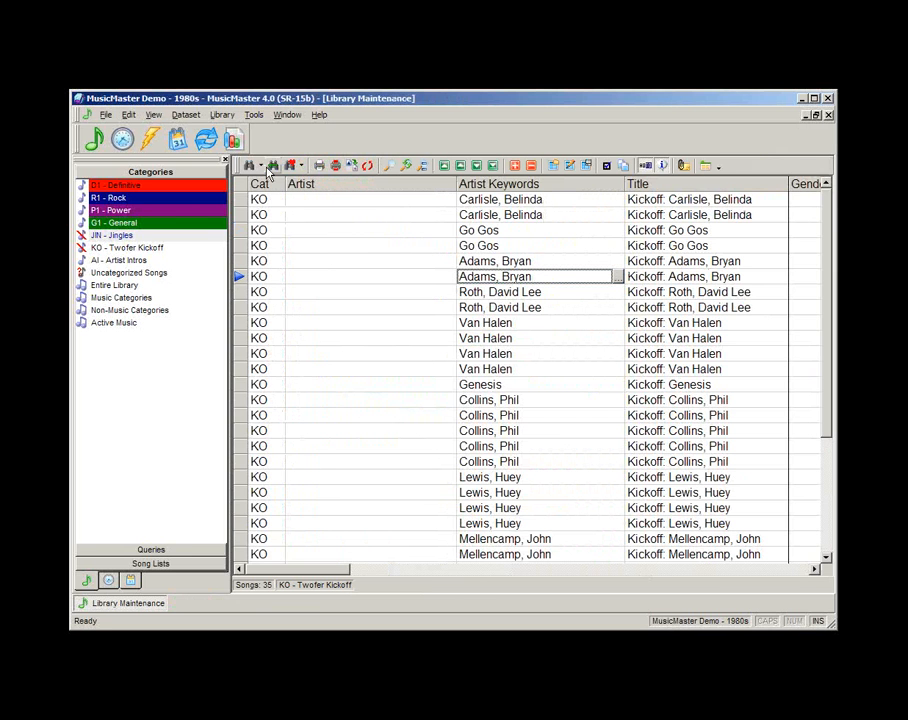
click(222, 114)
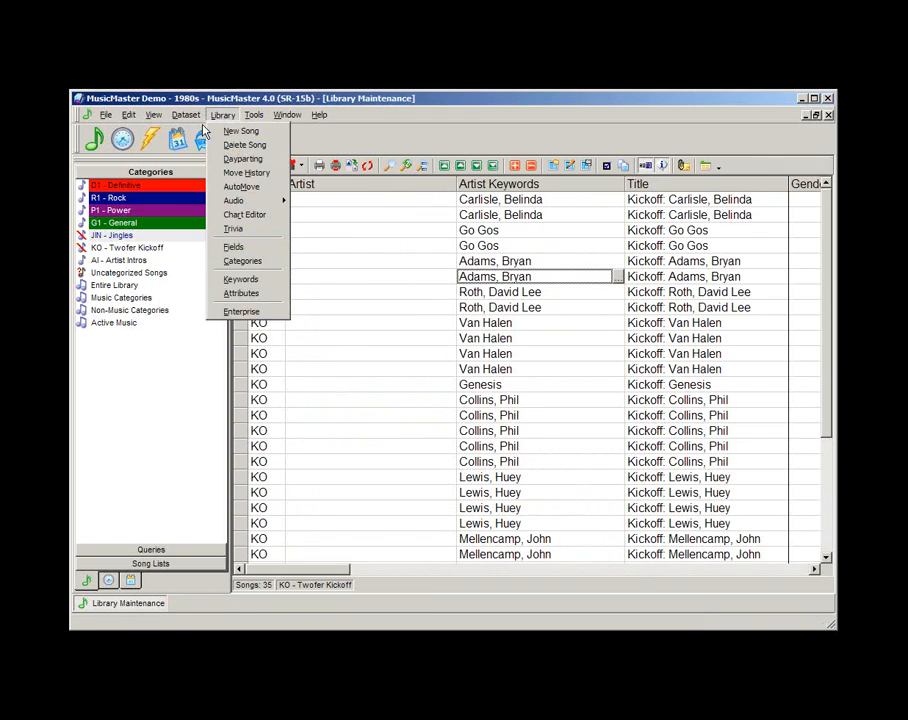
mouse_move(172, 118)
click(122, 139)
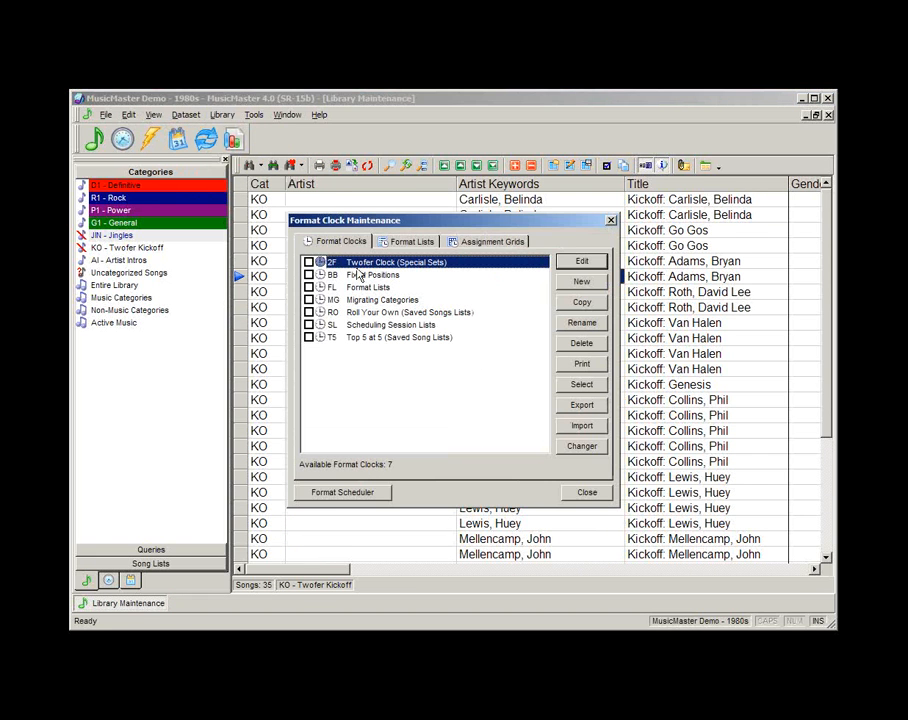
Open the Roll Your Own (Saved Songs Lists) format clock and examine its Roll-Your-Own Milwaukee First and Next elements
double_click(384, 313)
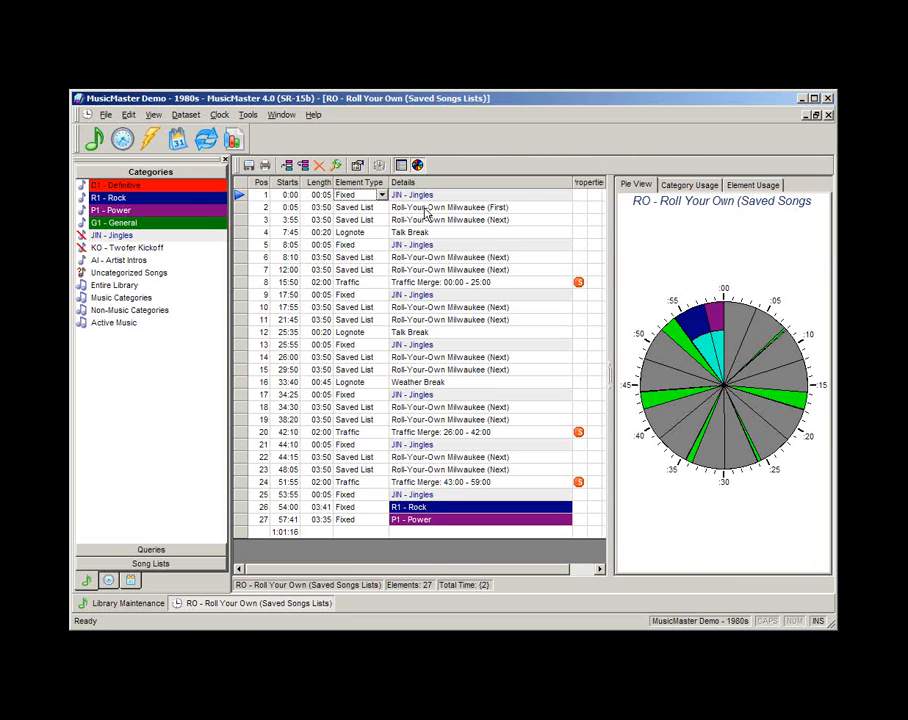
click(425, 208)
click(445, 220)
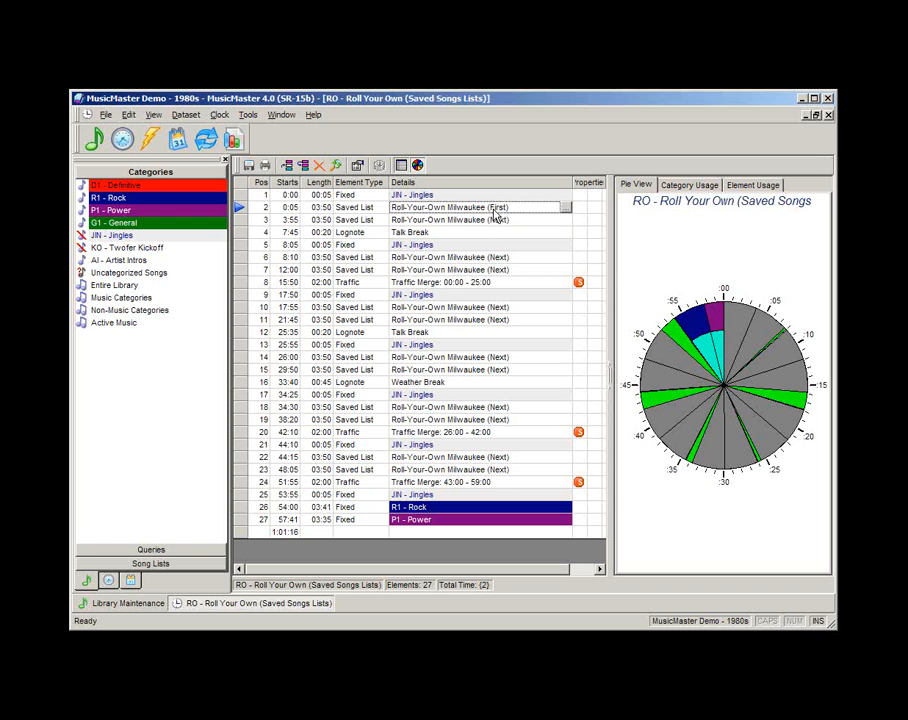
click(497, 209)
Load the Roll-Your-Own Milwaukee song list in Library Maintenance and compare its songs with the Roll Your Own clock
click(159, 561)
double_click(140, 264)
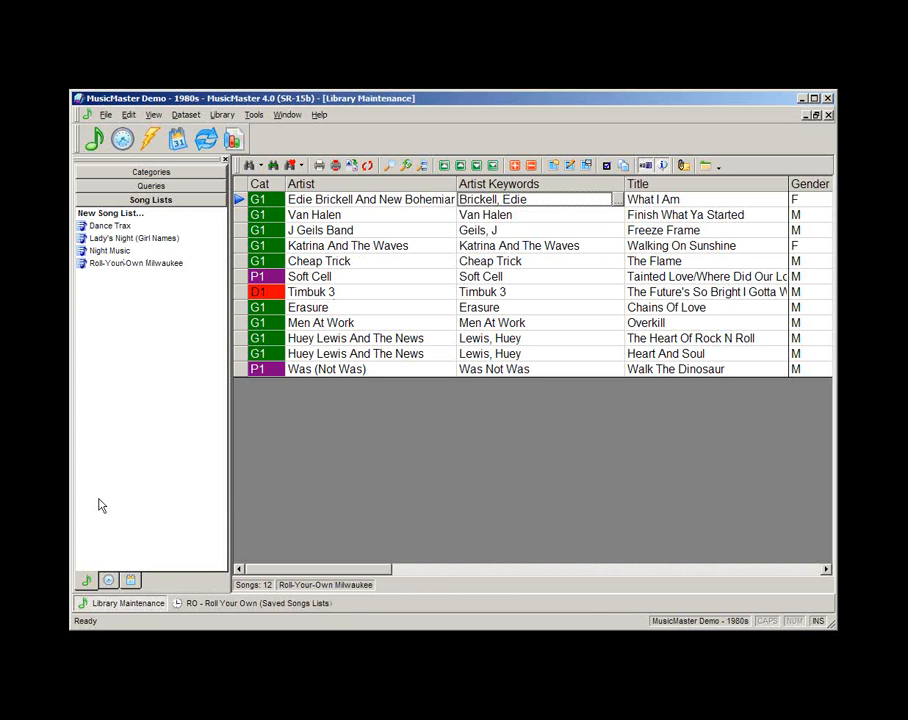
click(231, 606)
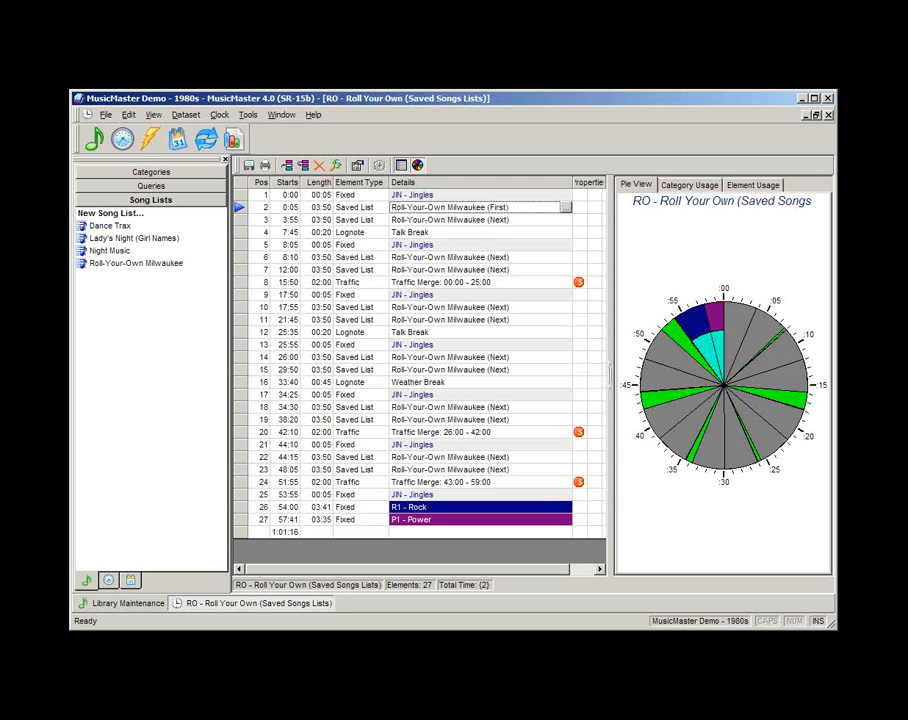
click(117, 266)
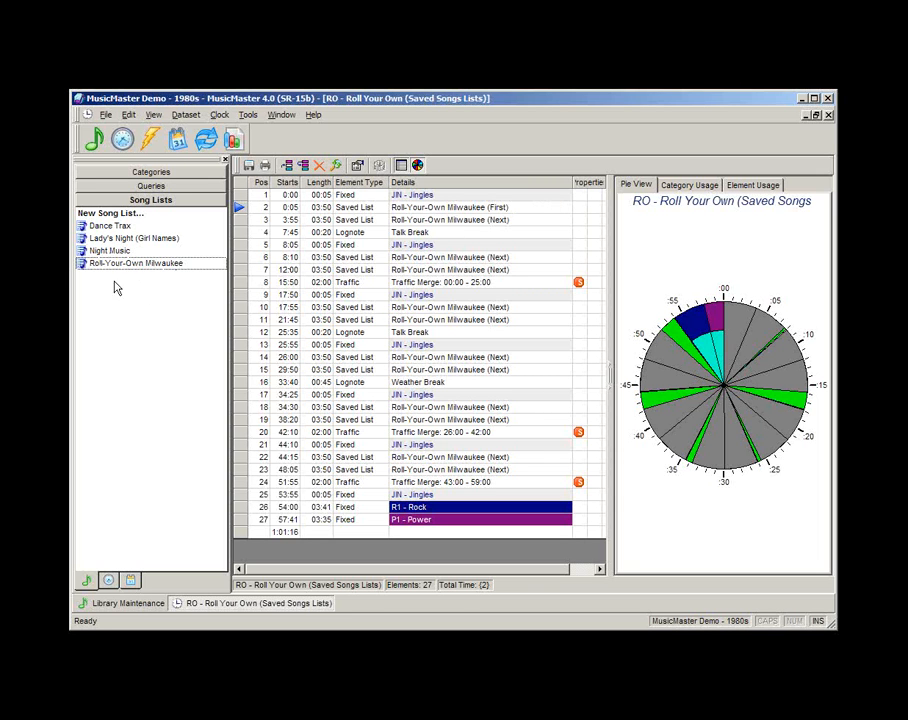
double_click(132, 265)
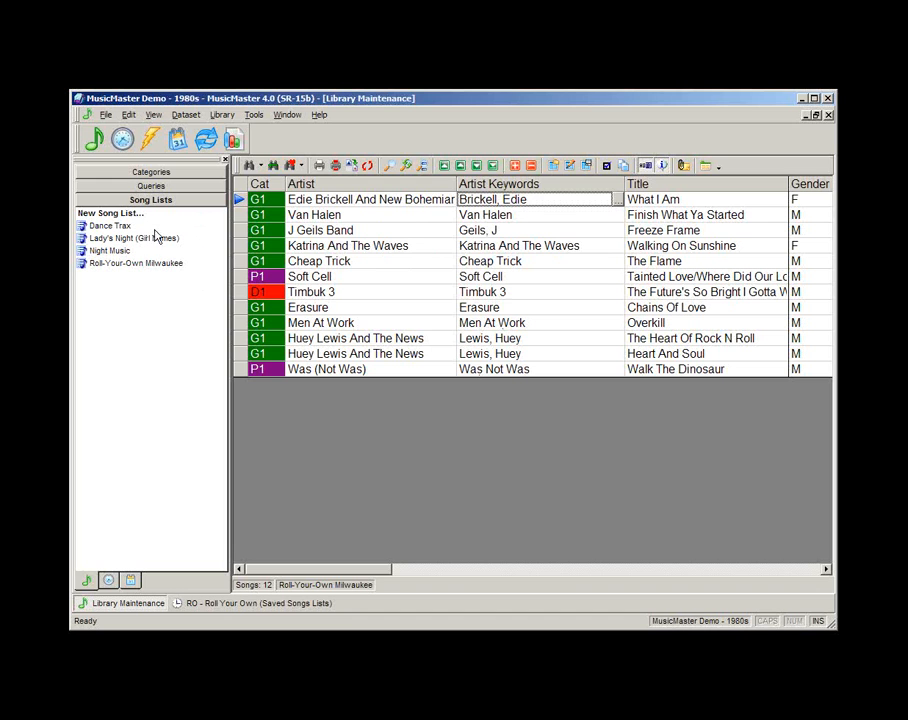
Open the Roll-Your-Own Milwaukee song list in the Song List Editor
click(146, 264)
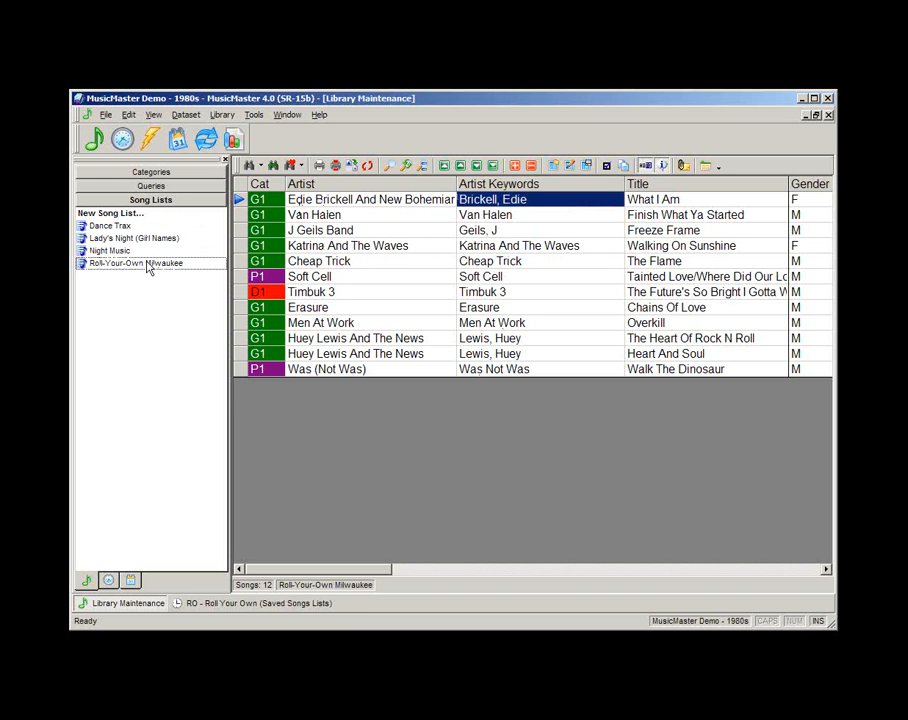
right_click(146, 264)
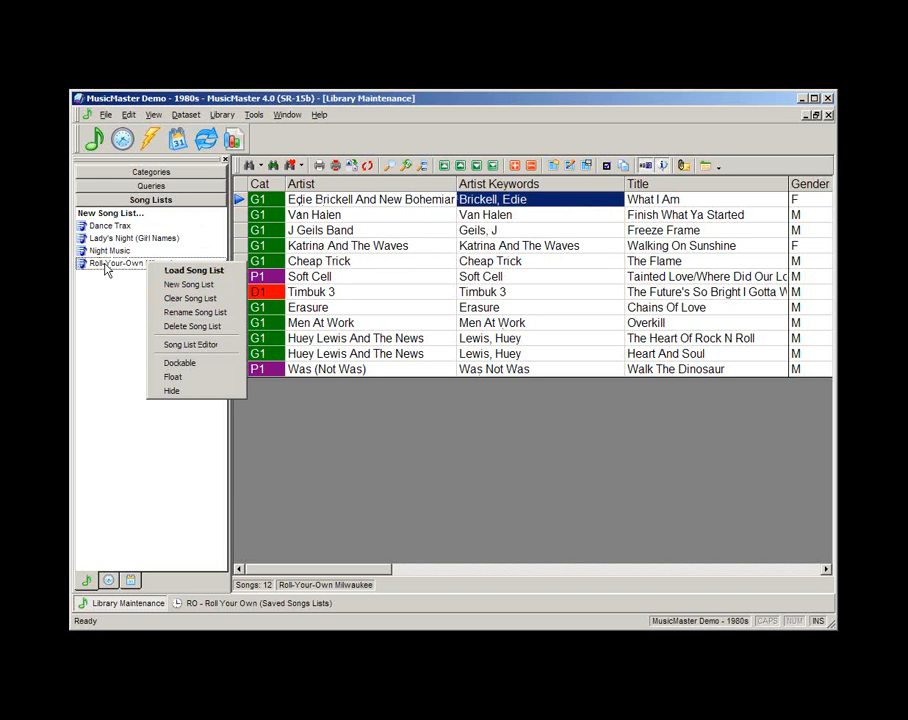
click(167, 348)
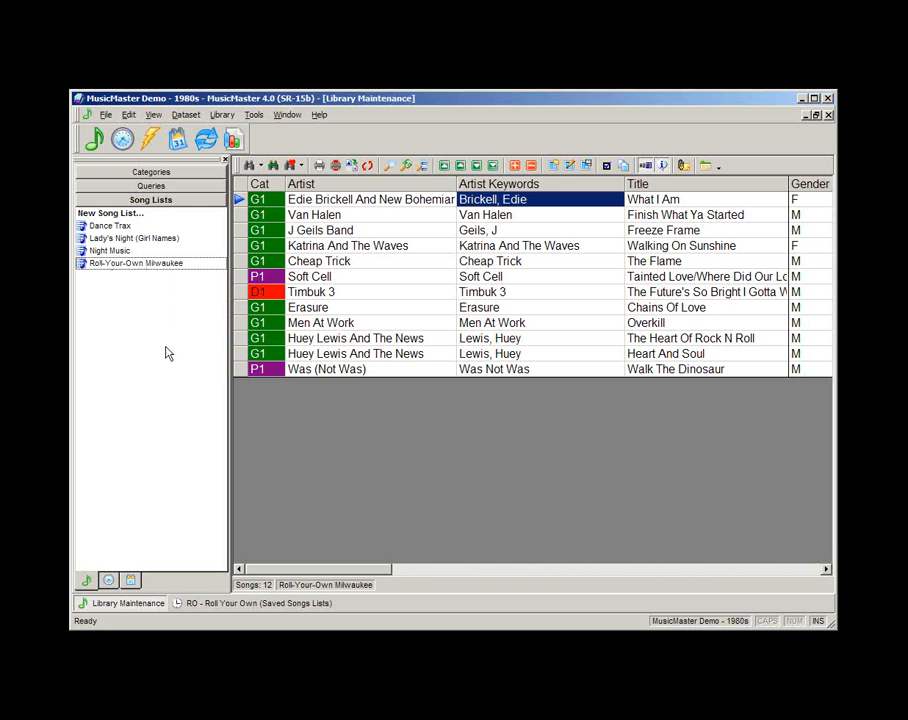
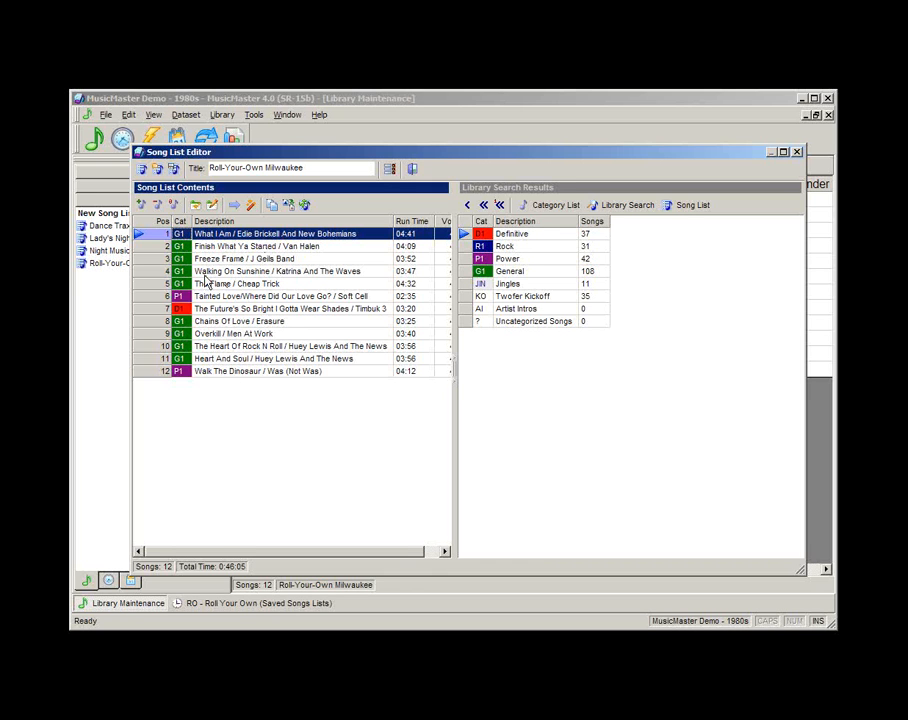
Reorder the song list, moving The Flame to position 2, Chains Of Love to position 5 and Heart And Soul to position 8
click(155, 285)
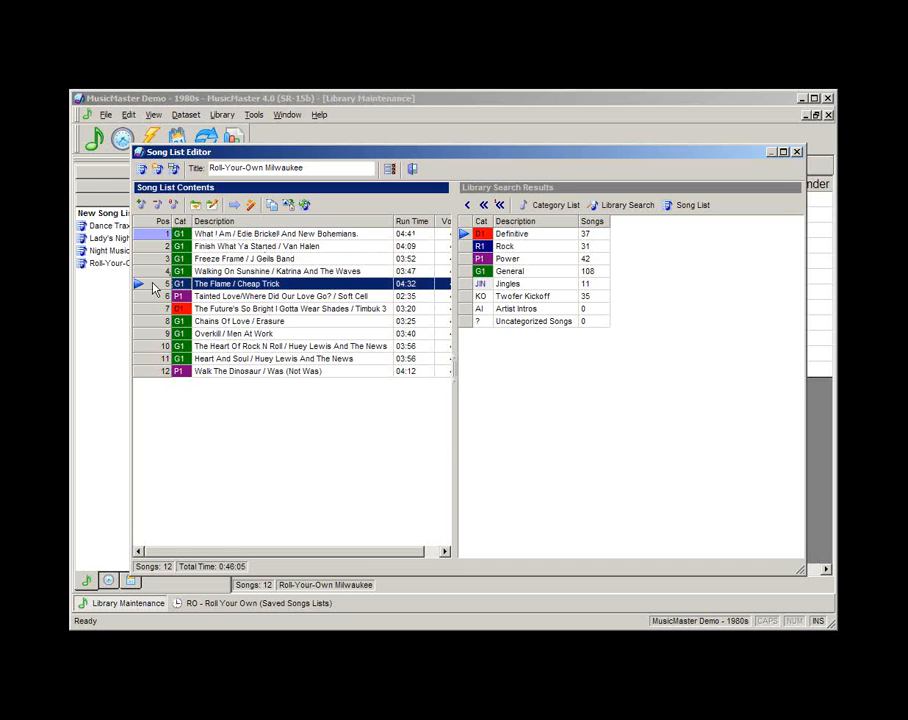
mouse_move(155, 285)
mouse_down()
mouse_move(152, 245)
mouse_move(137, 282)
mouse_up()
click(137, 320)
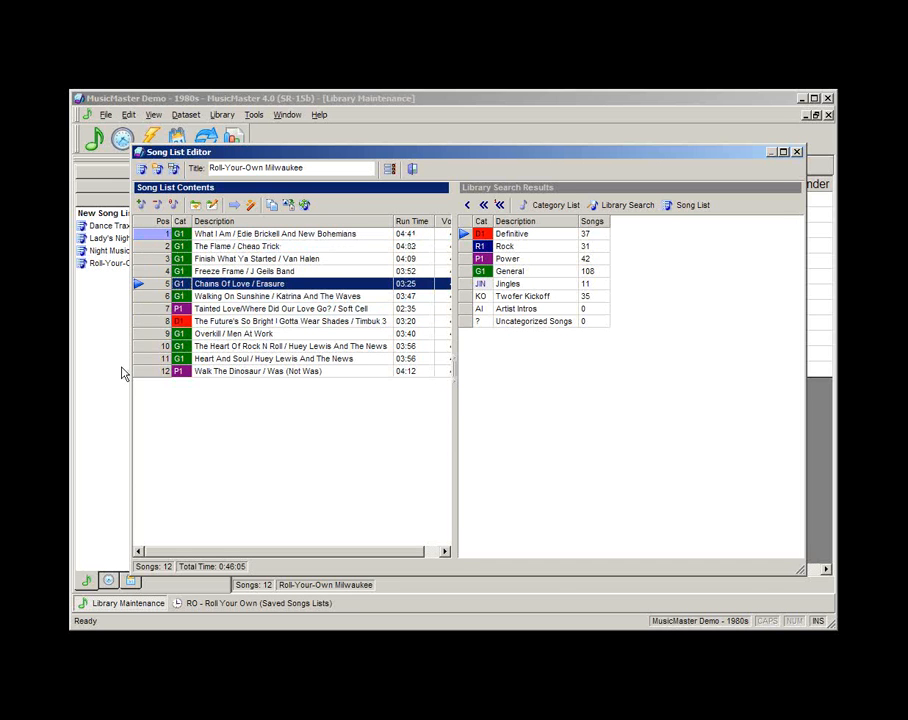
click(157, 358)
drag(138, 355, 165, 340)
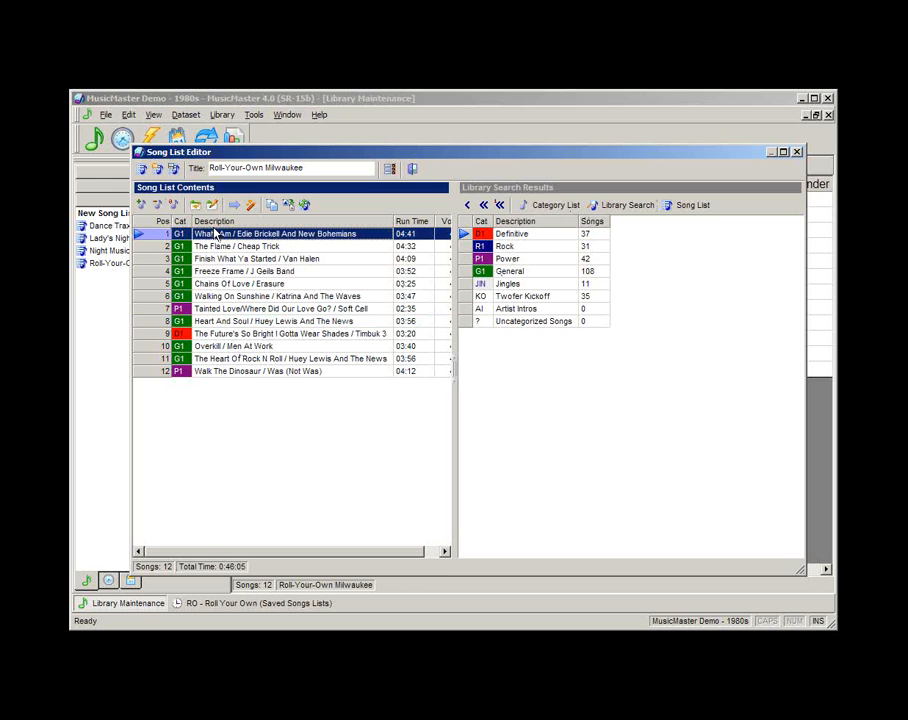
Remove What I Am and The Flame from the song list, and close the Song List Editor without saving
click(157, 205)
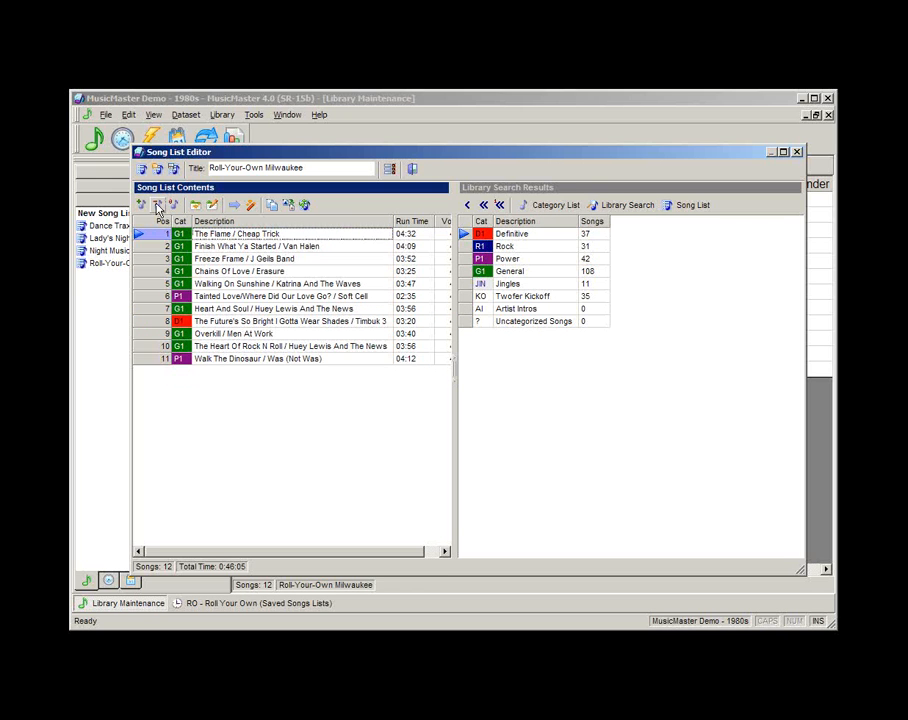
click(210, 238)
click(157, 205)
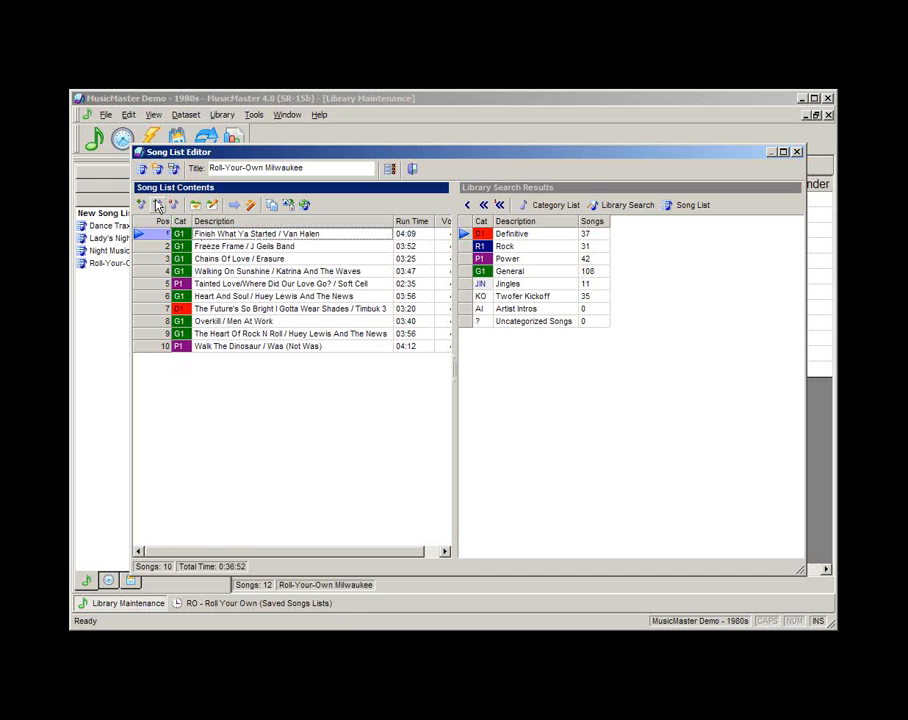
click(228, 247)
click(197, 240)
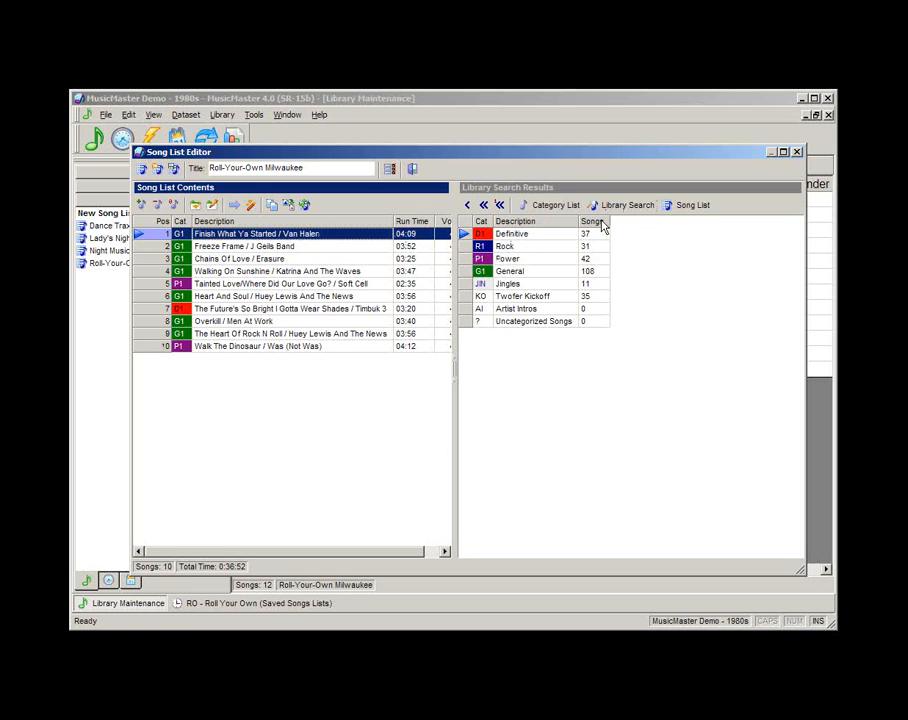
click(797, 154)
click(466, 437)
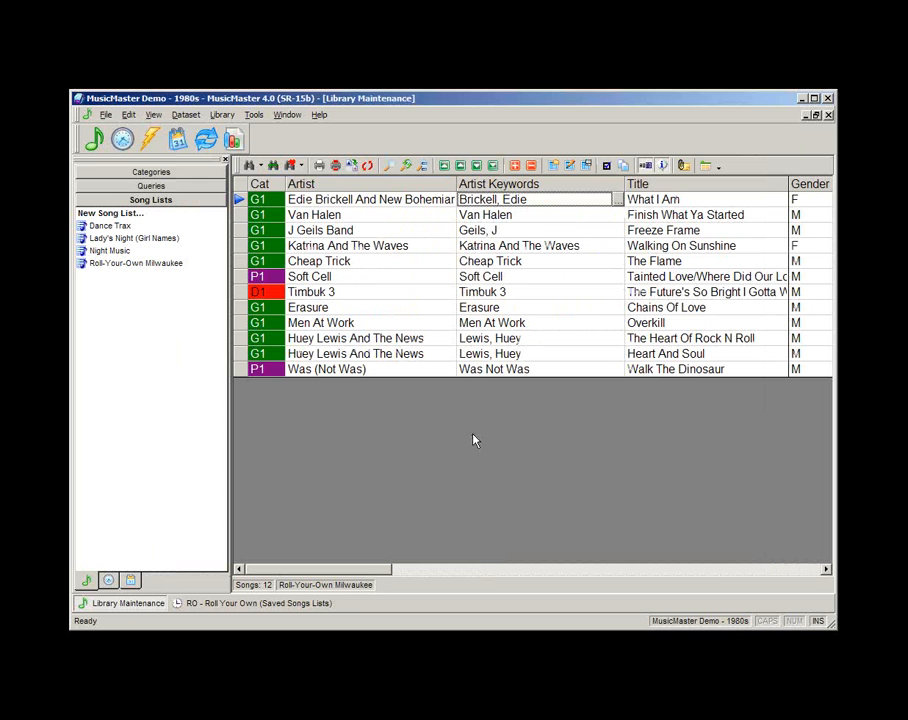
Clear all songs from the saved Roll-Your-Own Milwaukee song list
right_click(113, 268)
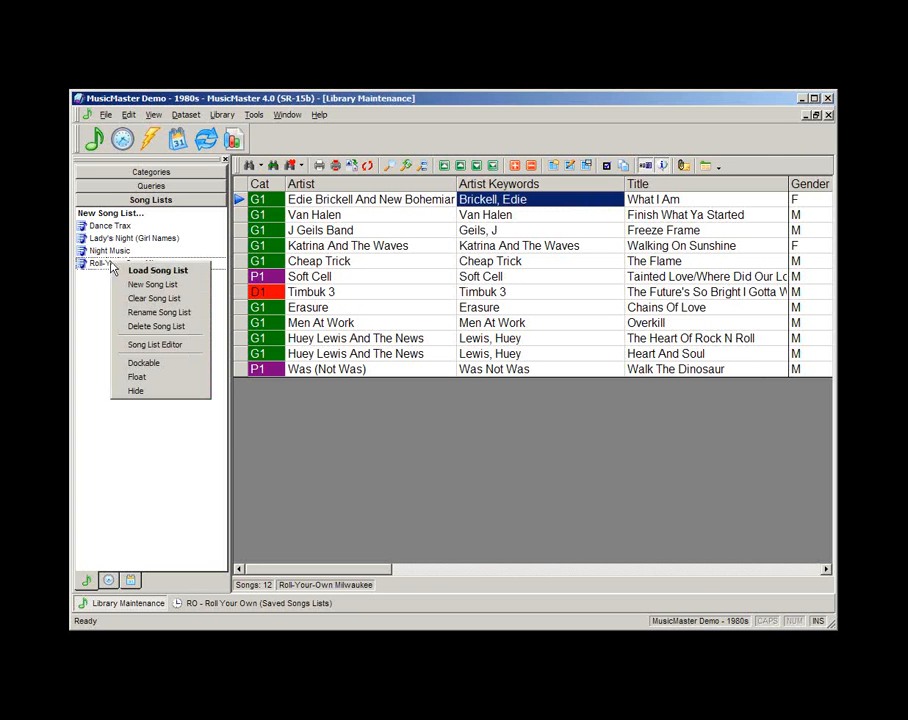
click(154, 299)
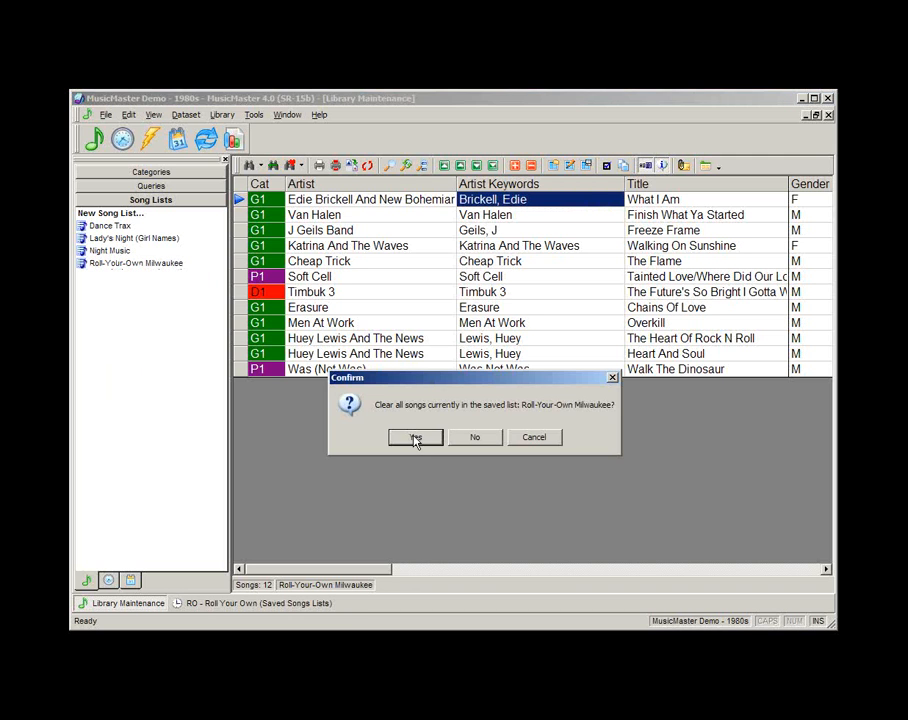
click(415, 438)
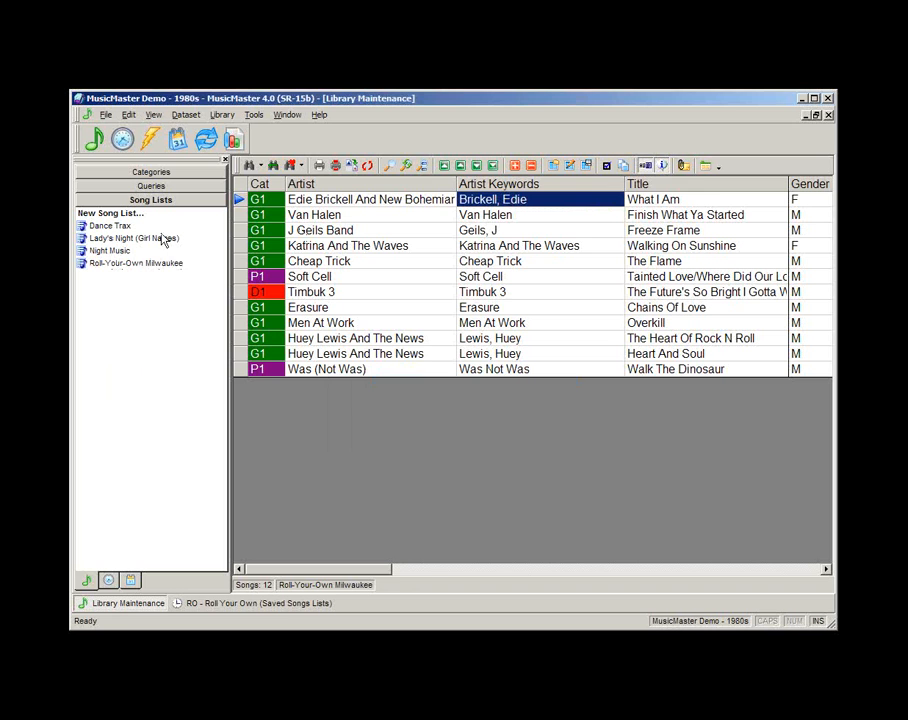
click(124, 264)
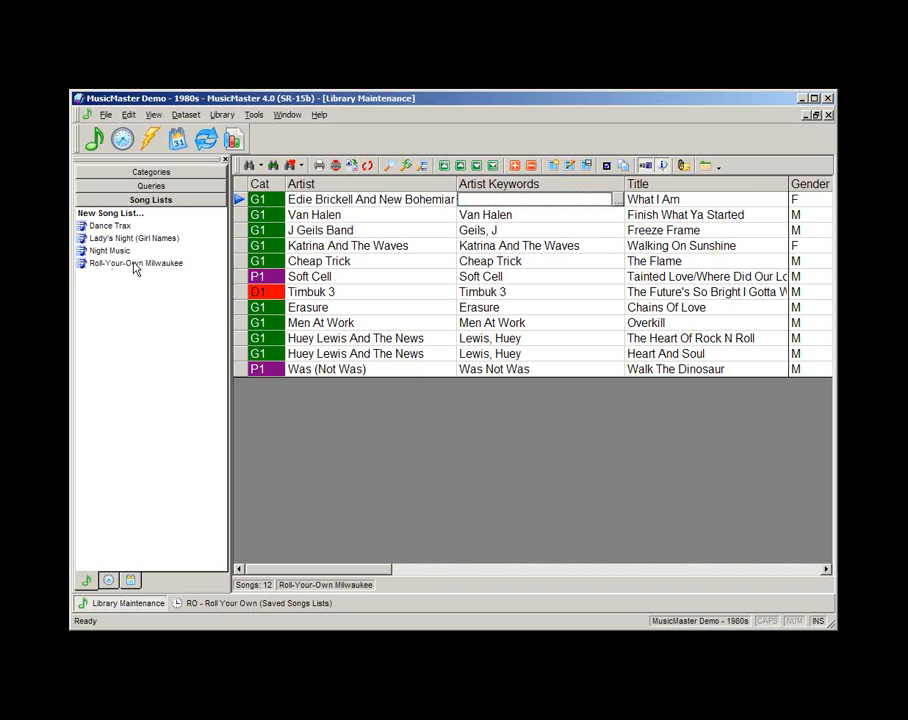
right_click(134, 266)
click(168, 301)
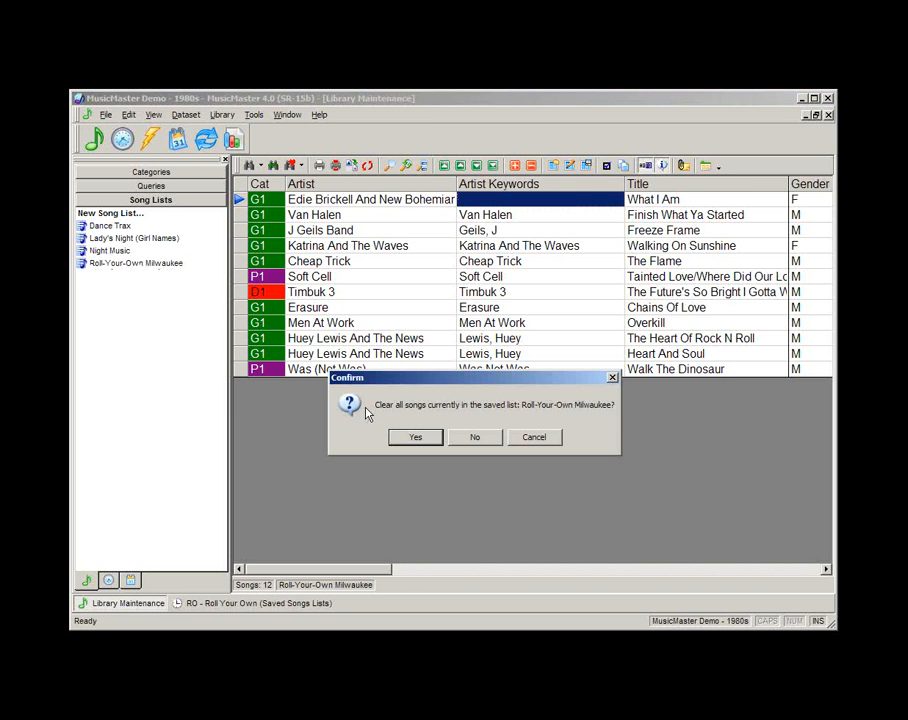
click(408, 440)
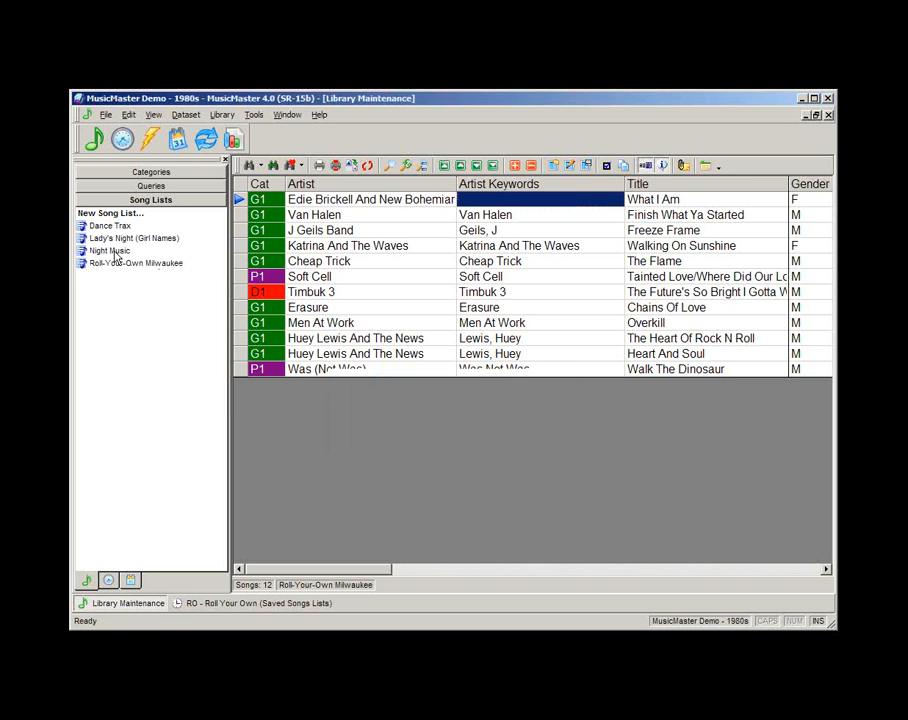
Load the Entire Library and add I Ran So Far Away, Der Kommissar, Roam and When I See You Smile to the Roll-Your-Own Milwaukee list
click(165, 174)
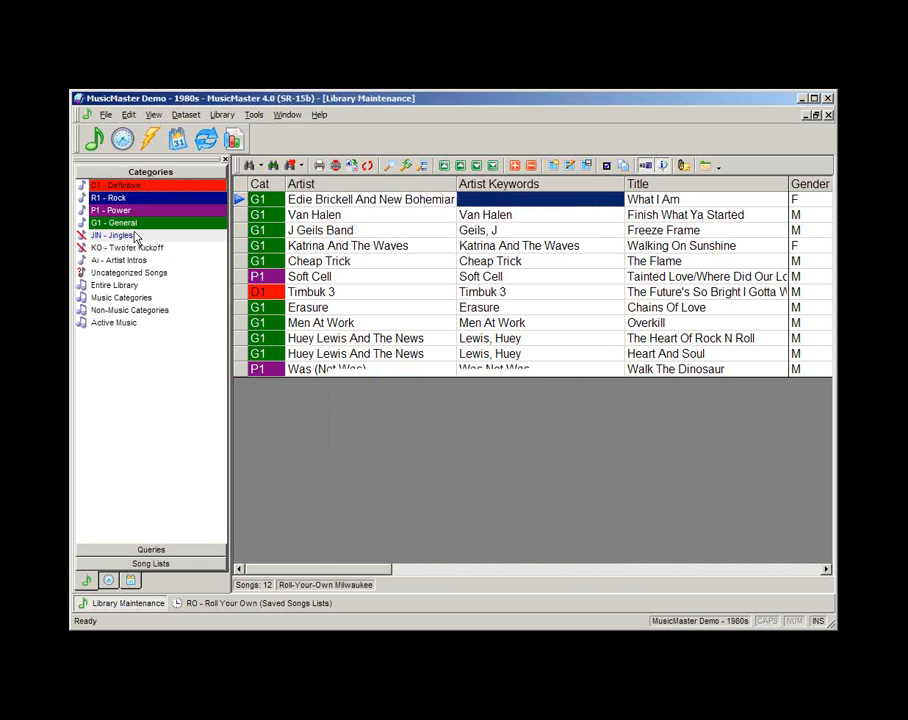
click(115, 286)
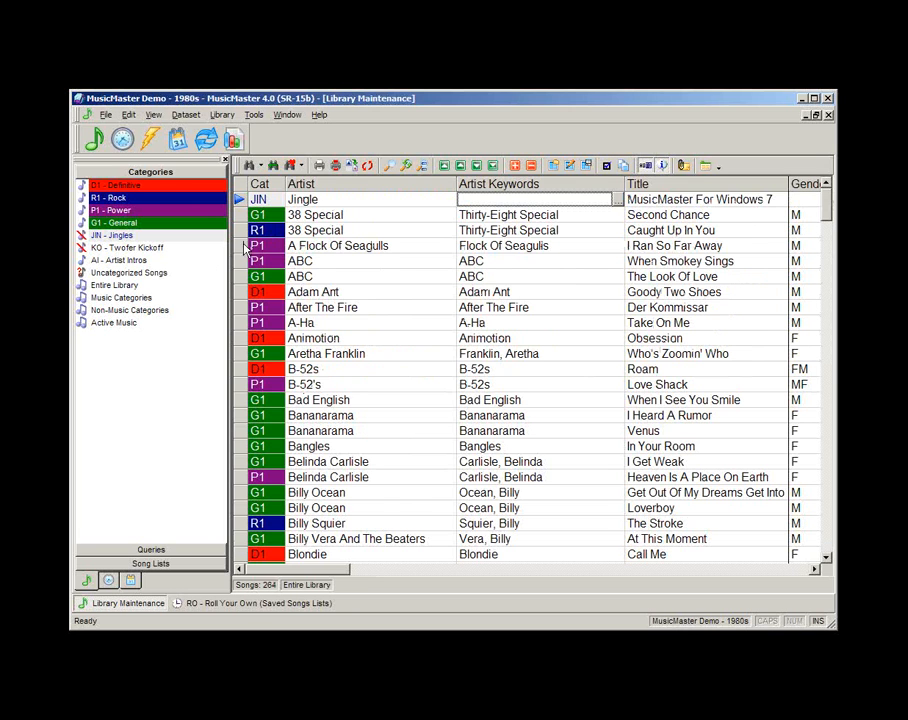
click(241, 245)
ctrl+click(241, 307)
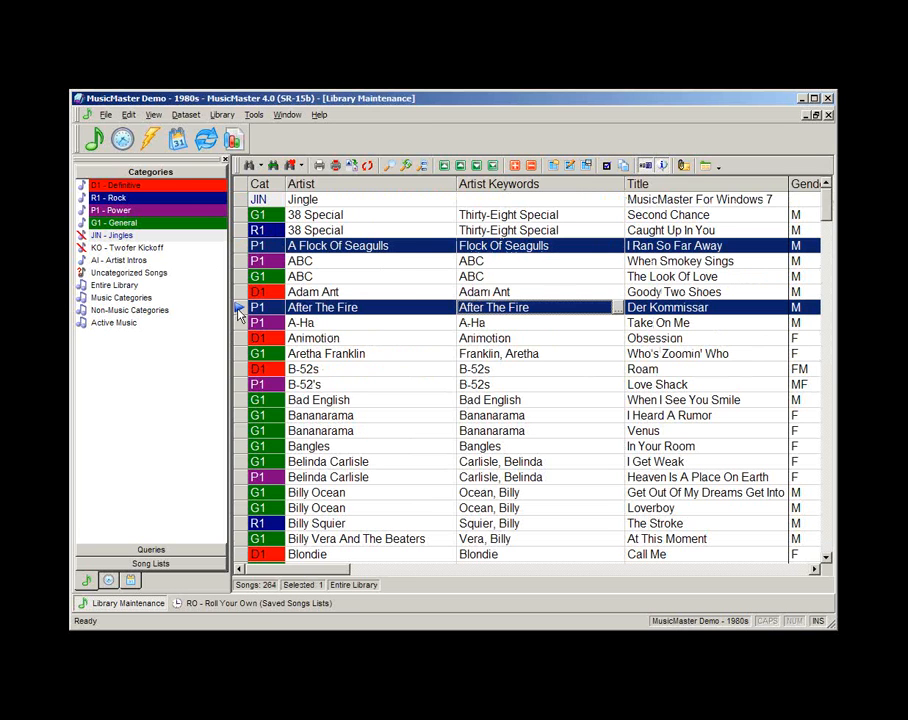
ctrl+click(241, 369)
ctrl+click(241, 400)
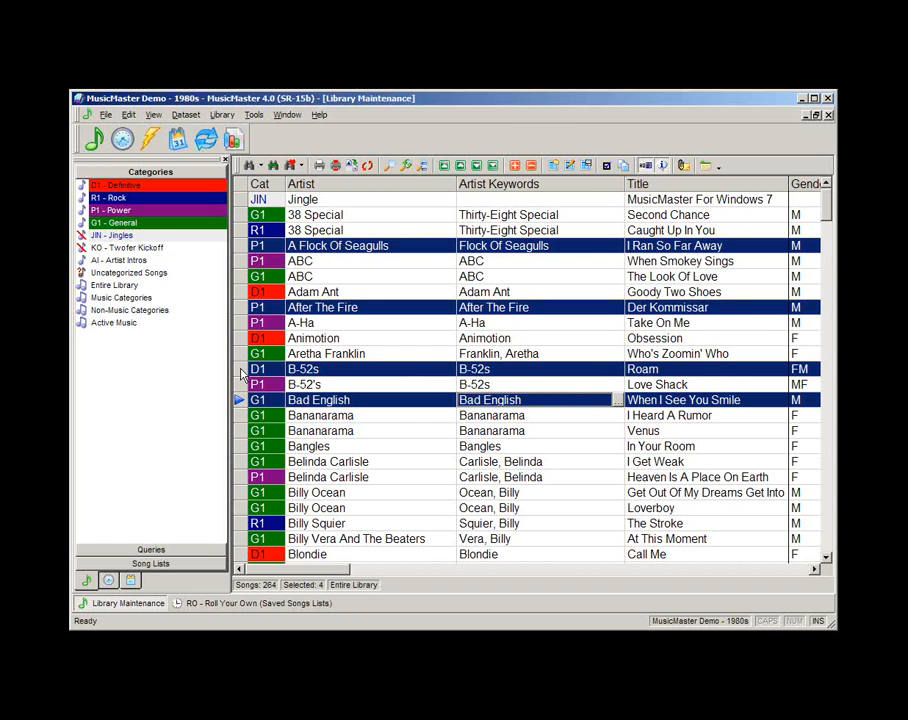
mouse_move(241, 374)
mouse_down()
mouse_move(95, 288)
mouse_move(183, 298)
mouse_move(170, 547)
mouse_move(157, 577)
mouse_move(238, 399)
mouse_up()
click(152, 564)
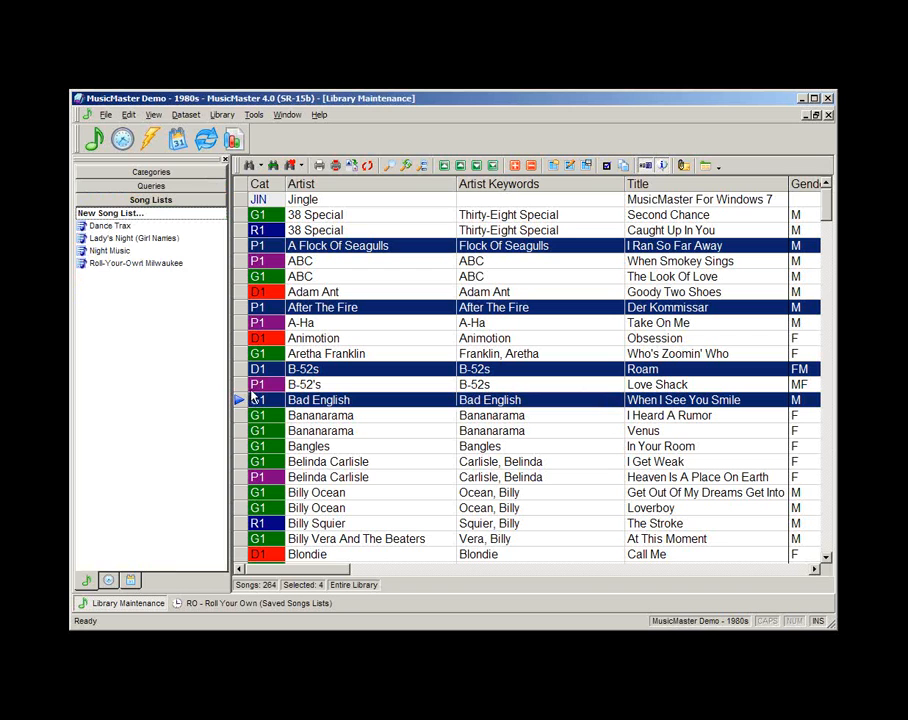
drag(239, 399, 132, 266)
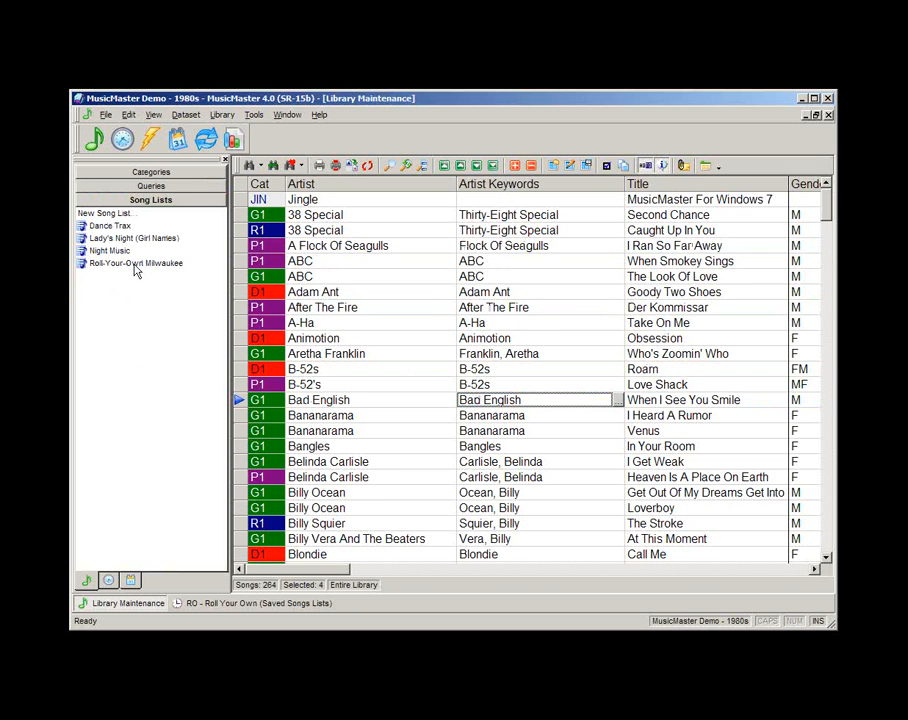
Close the Roll Your Own clock and open the Top 5 at 5 (Saved Song Lists) format clock for editing
click(199, 604)
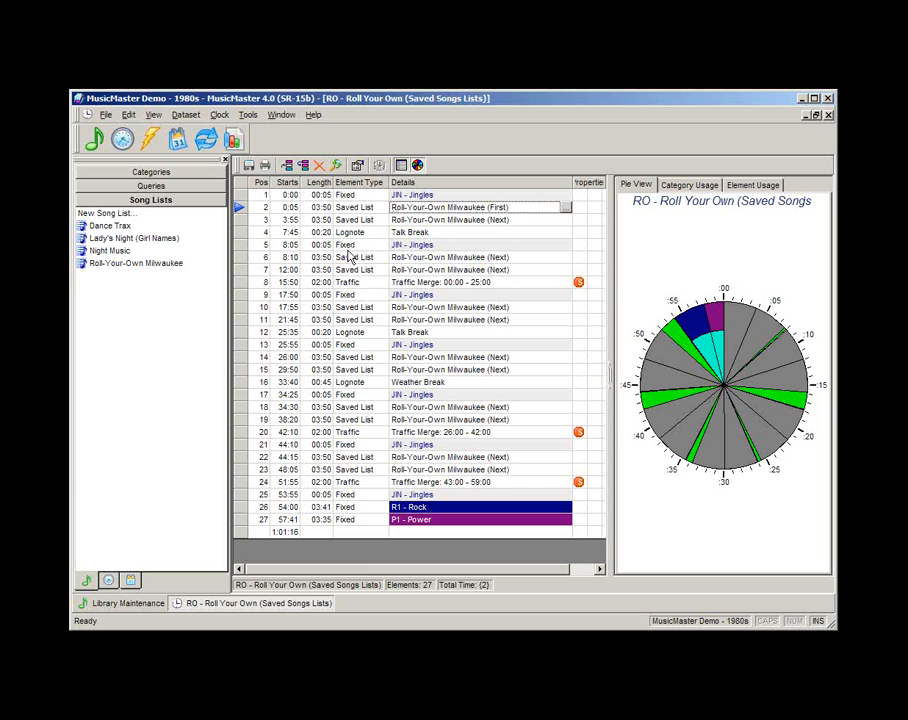
click(150, 172)
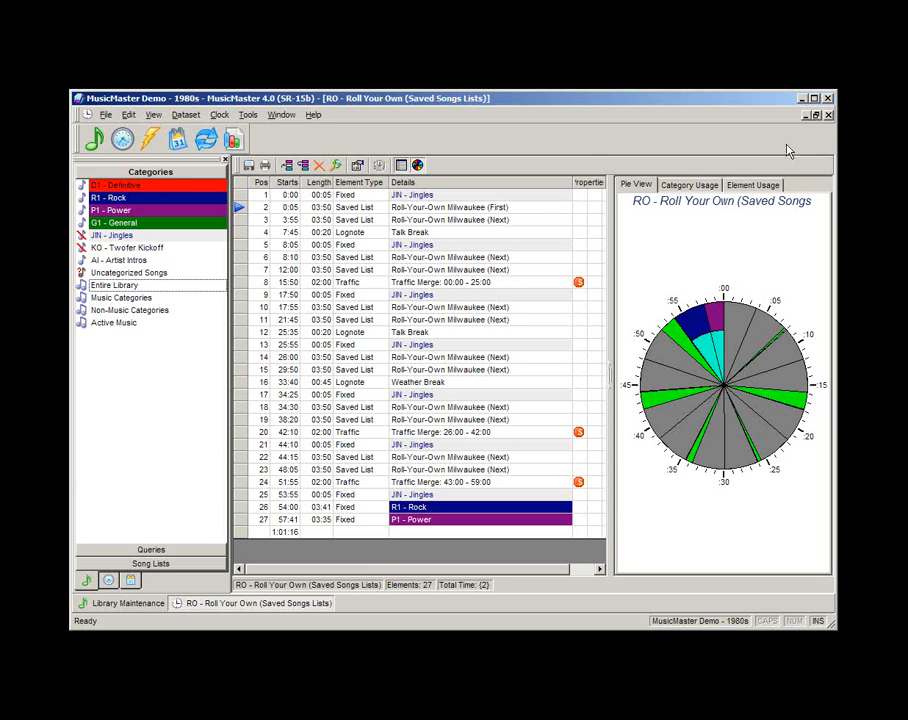
click(828, 115)
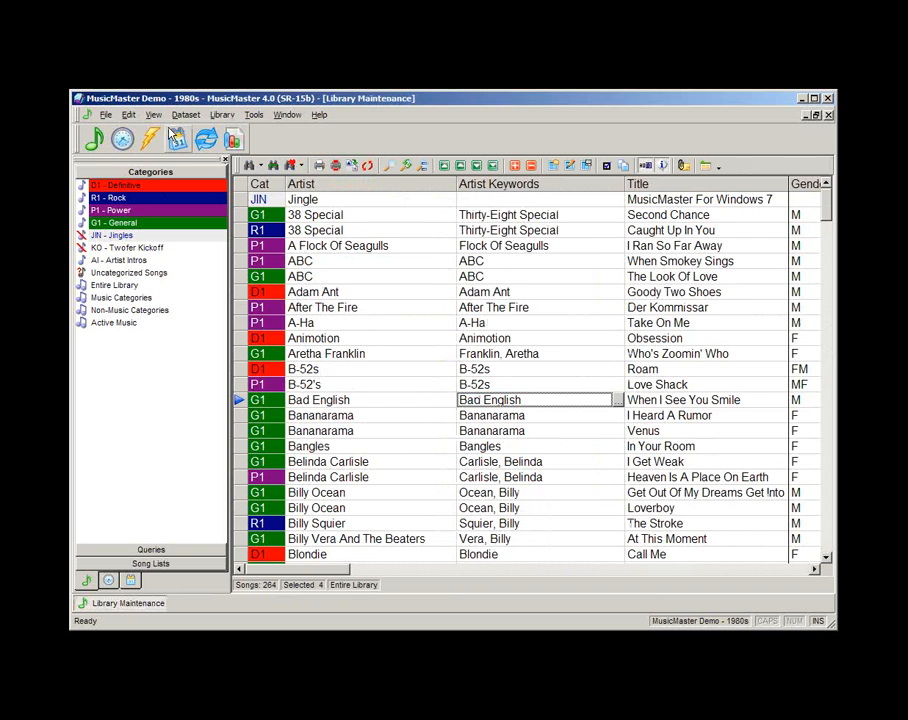
click(173, 136)
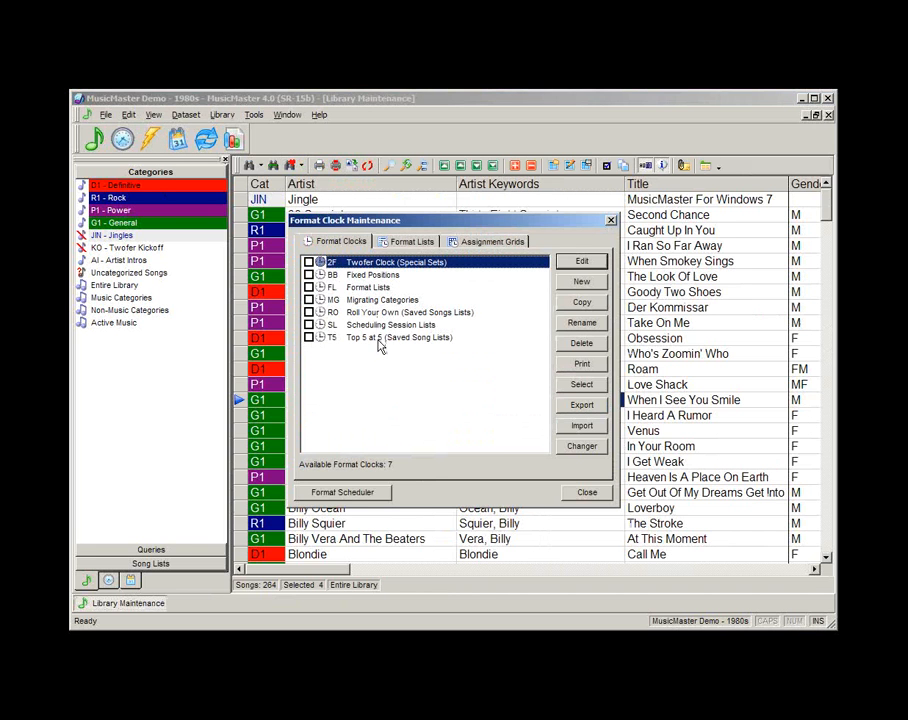
double_click(380, 338)
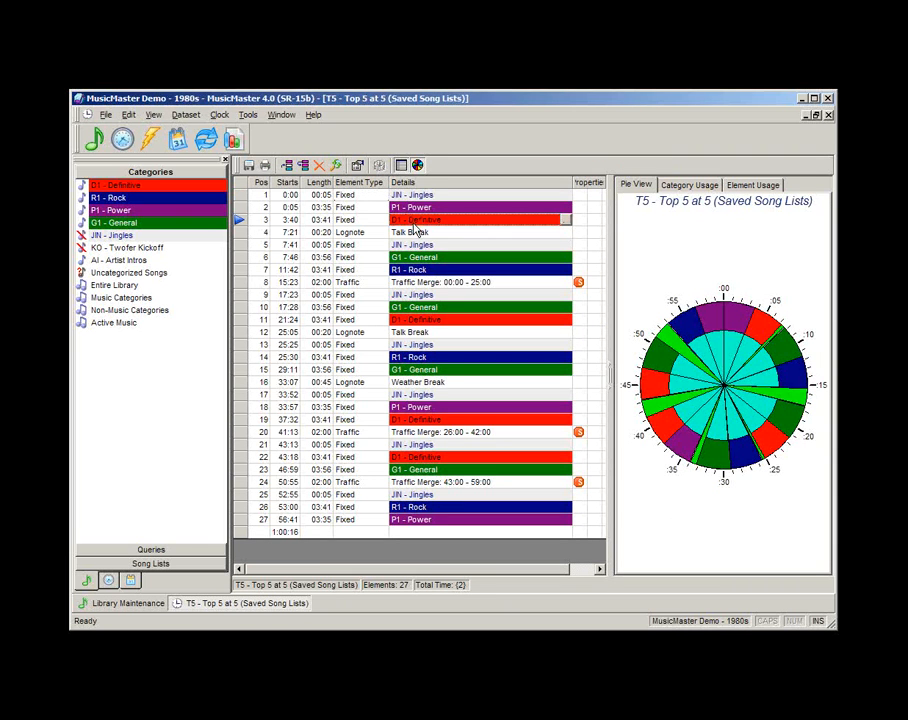
Change the element at position 3 to a Saved List element that imports the next song from Dance Trax
click(566, 221)
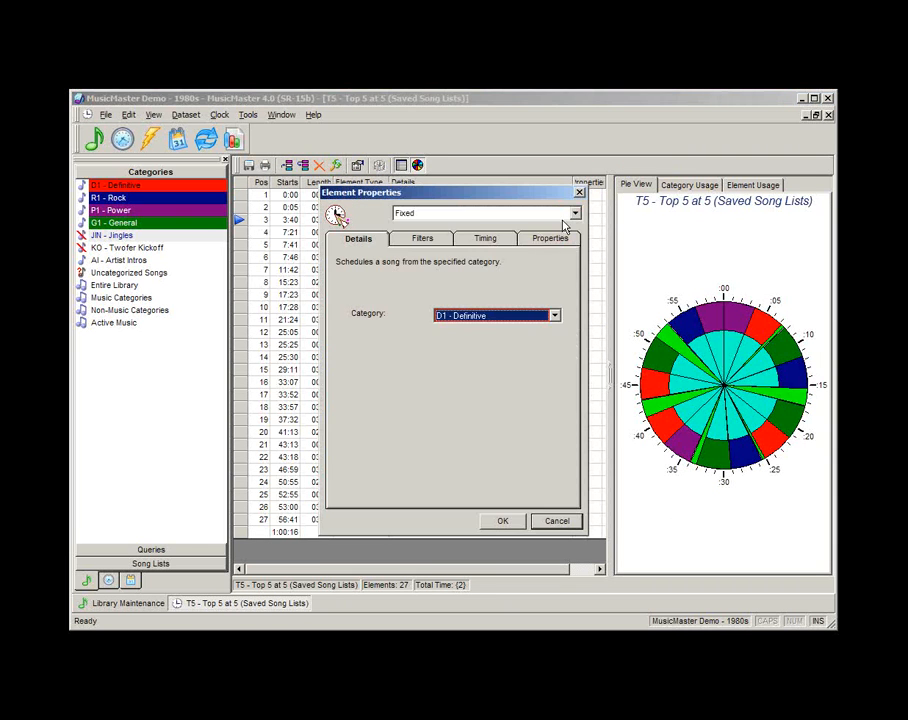
click(476, 214)
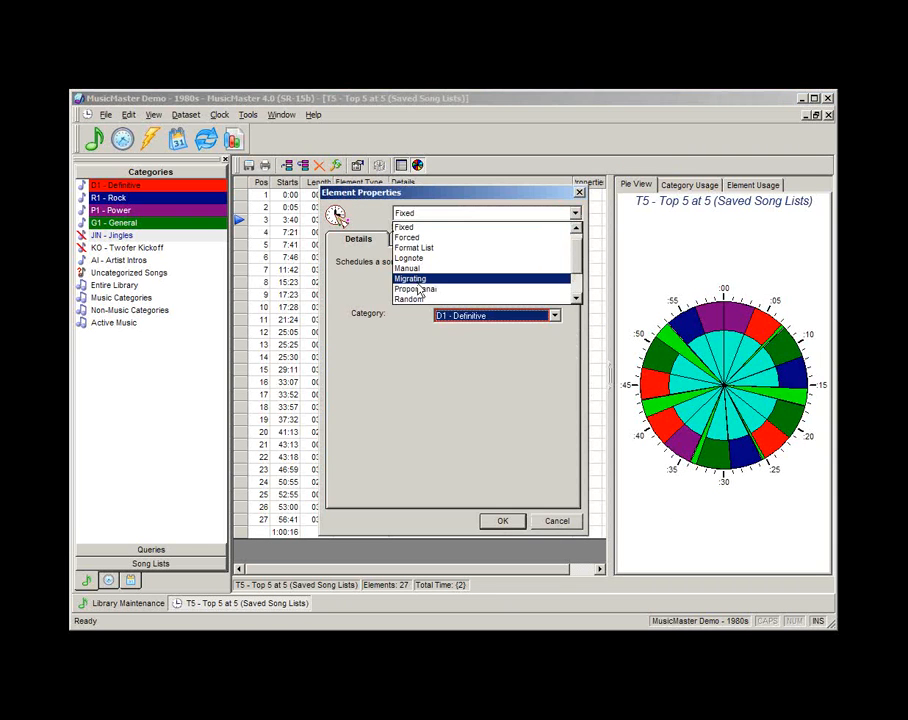
scroll(520, 270, down, 2)
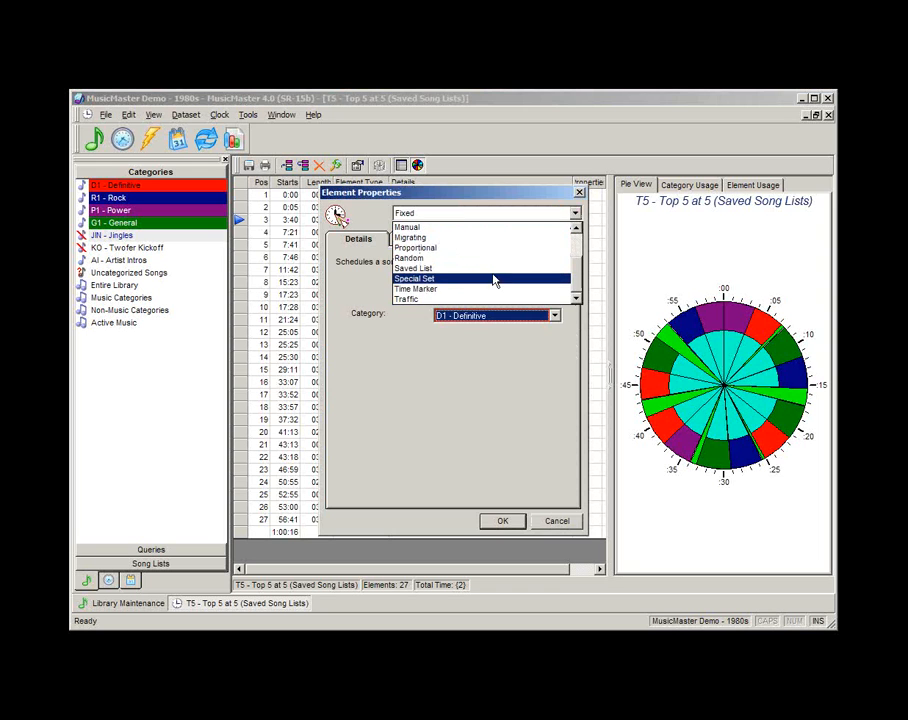
click(438, 268)
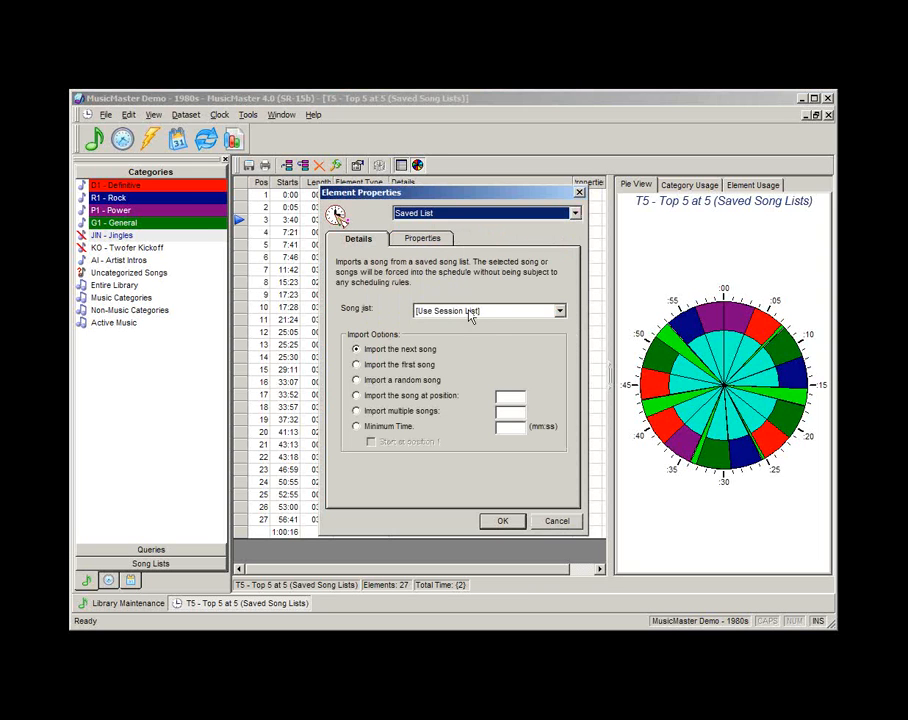
click(487, 312)
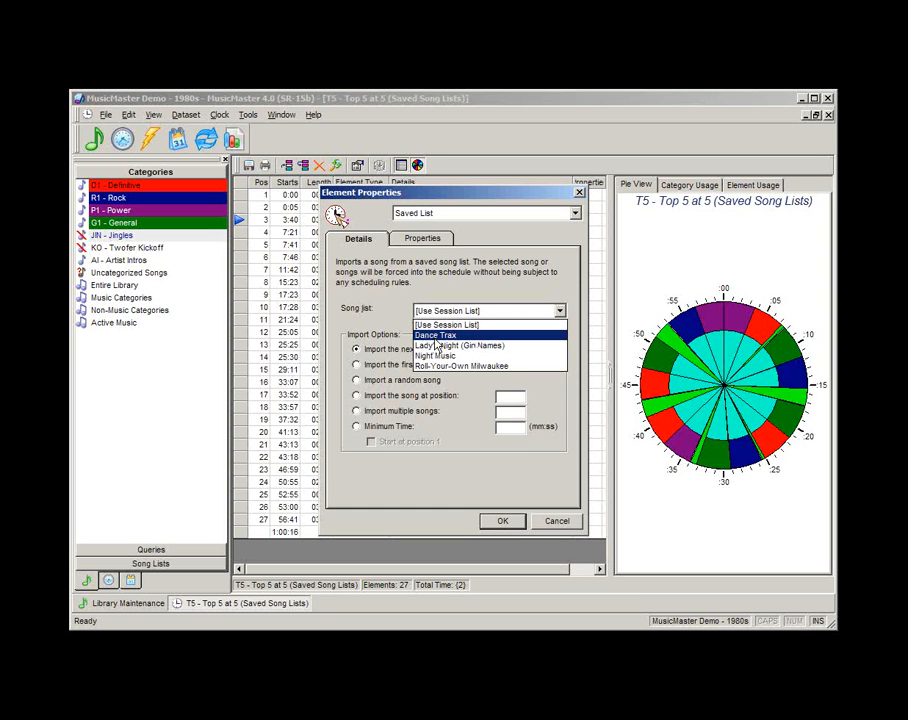
click(437, 336)
click(492, 523)
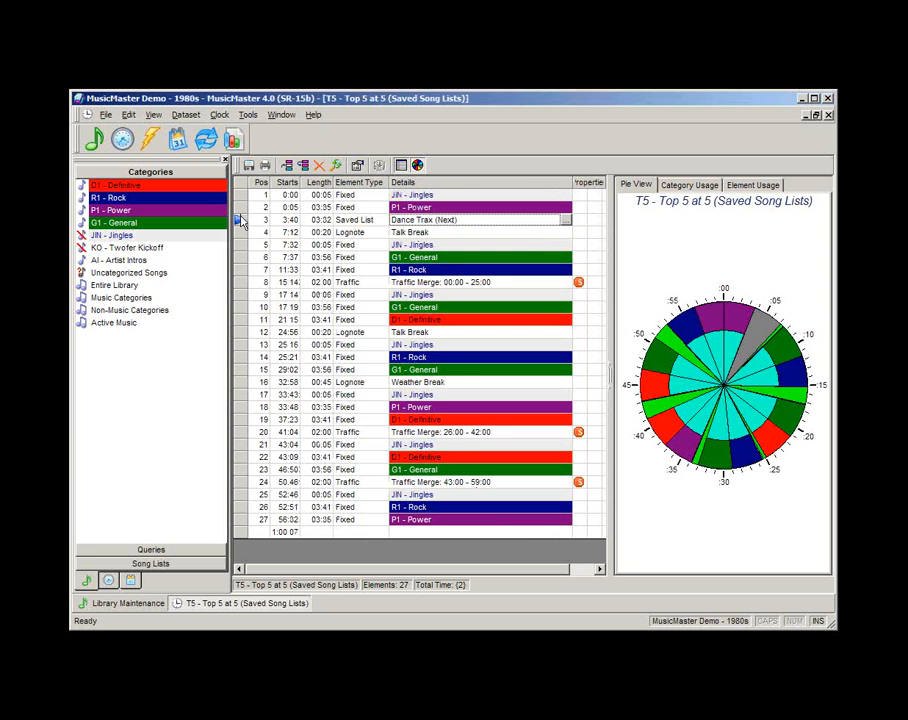
Duplicate the Dance Trax element twice and move the copies to positions 12 and 19
click(303, 167)
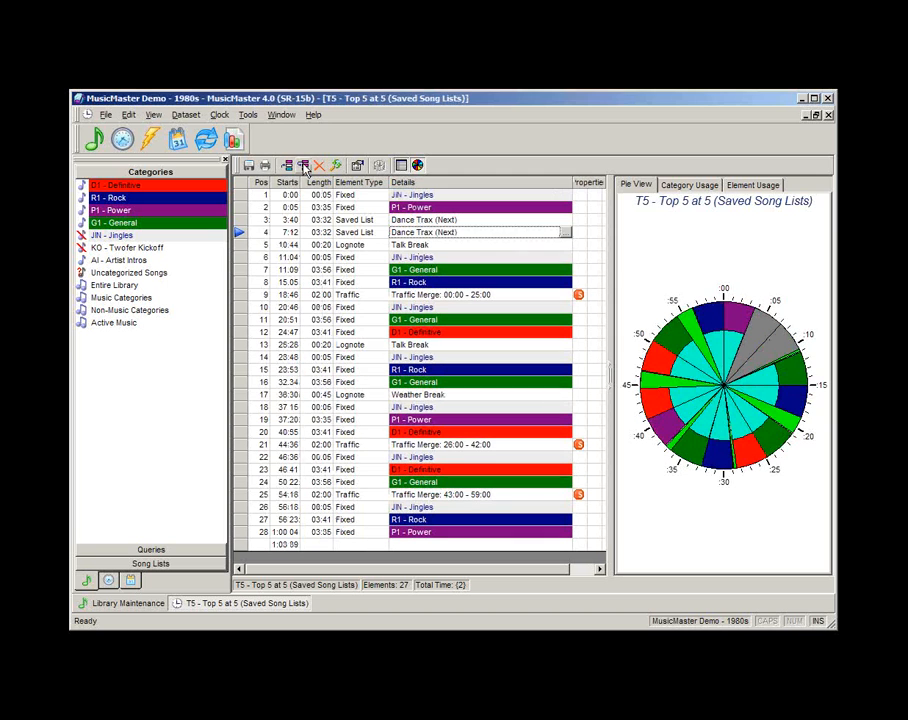
click(303, 167)
drag(241, 231, 241, 352)
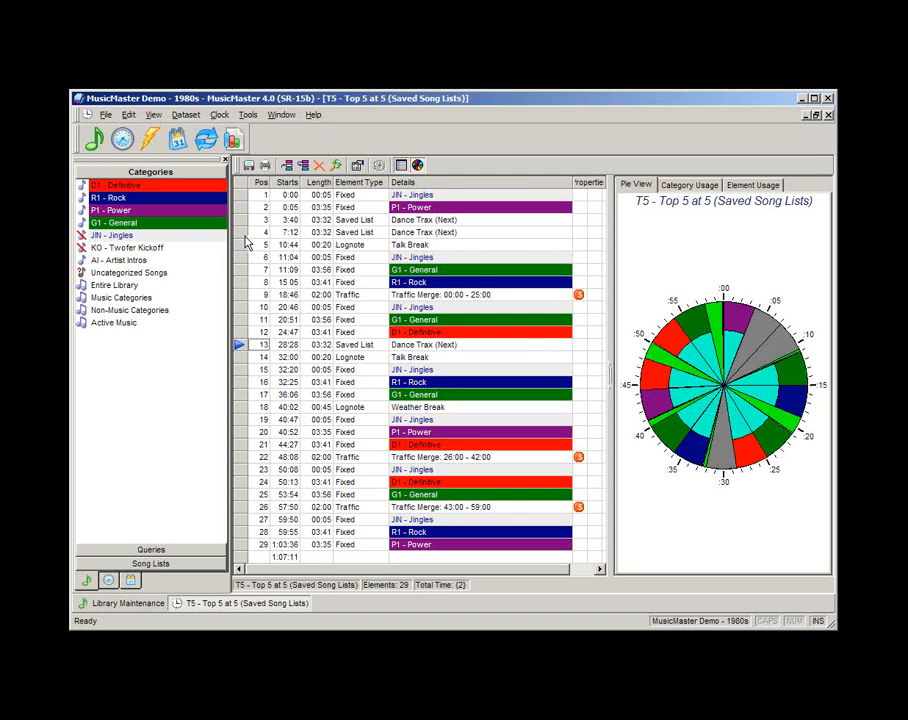
mouse_move(241, 232)
mouse_down()
mouse_move(246, 458)
mouse_move(240, 427)
mouse_up()
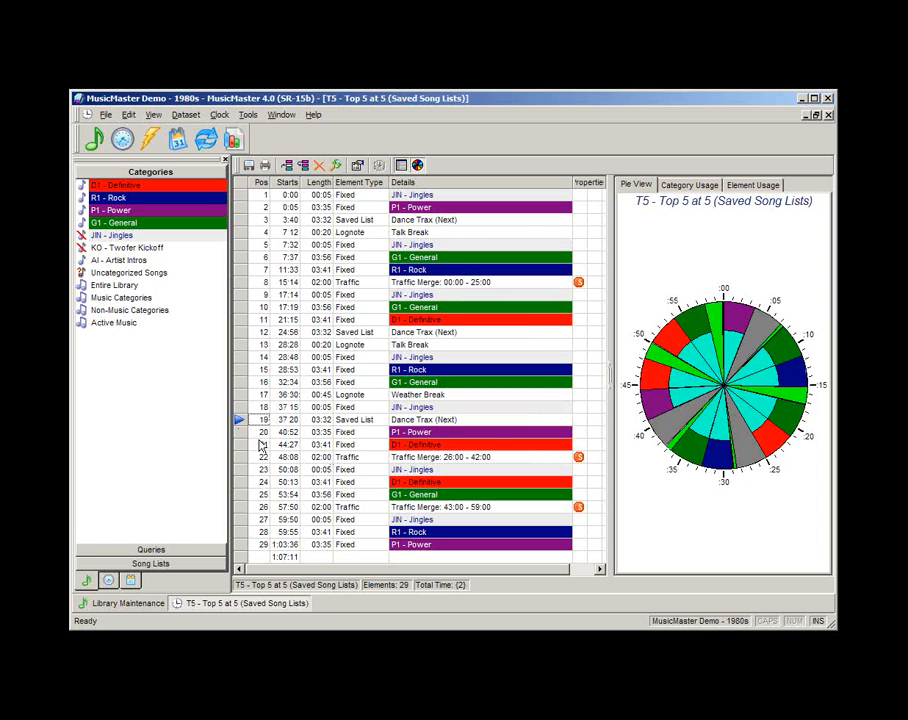
Change position 6 to a Saved List element importing the next Night Music song, and place a copy of it at position 25
click(360, 259)
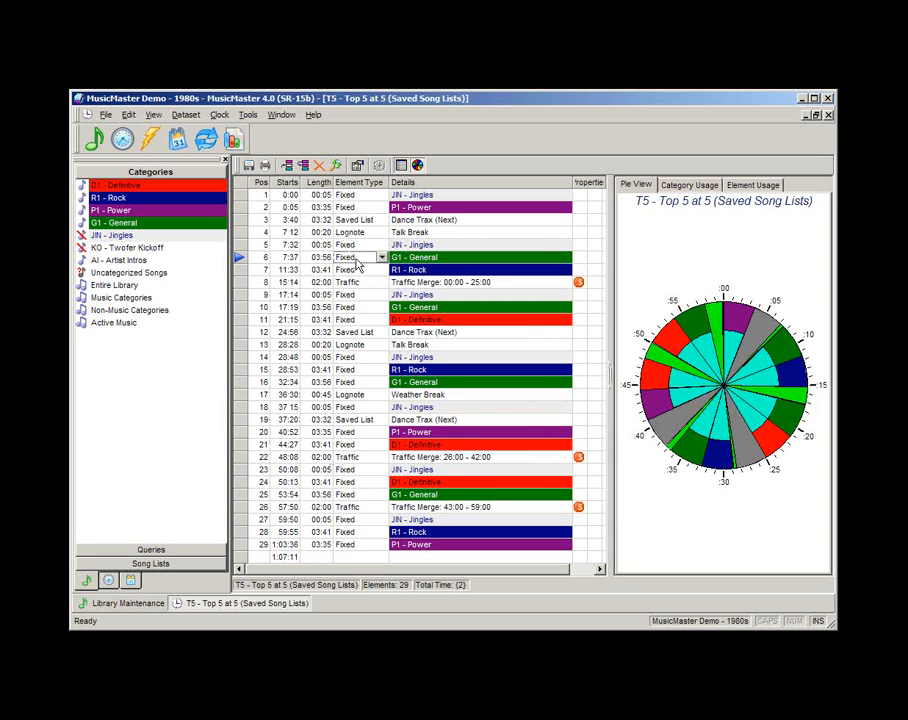
click(381, 258)
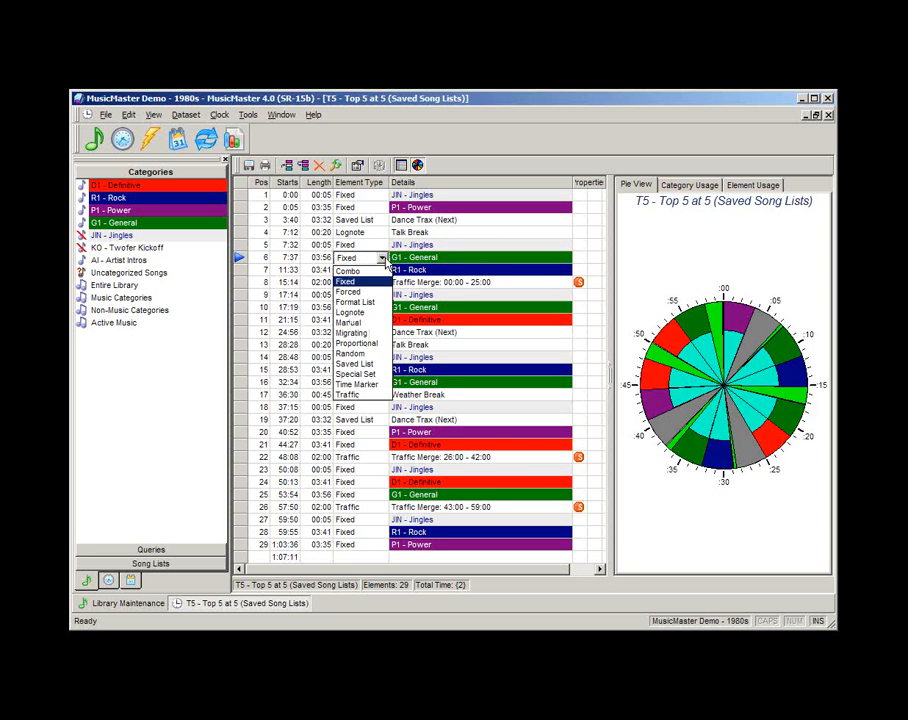
click(356, 364)
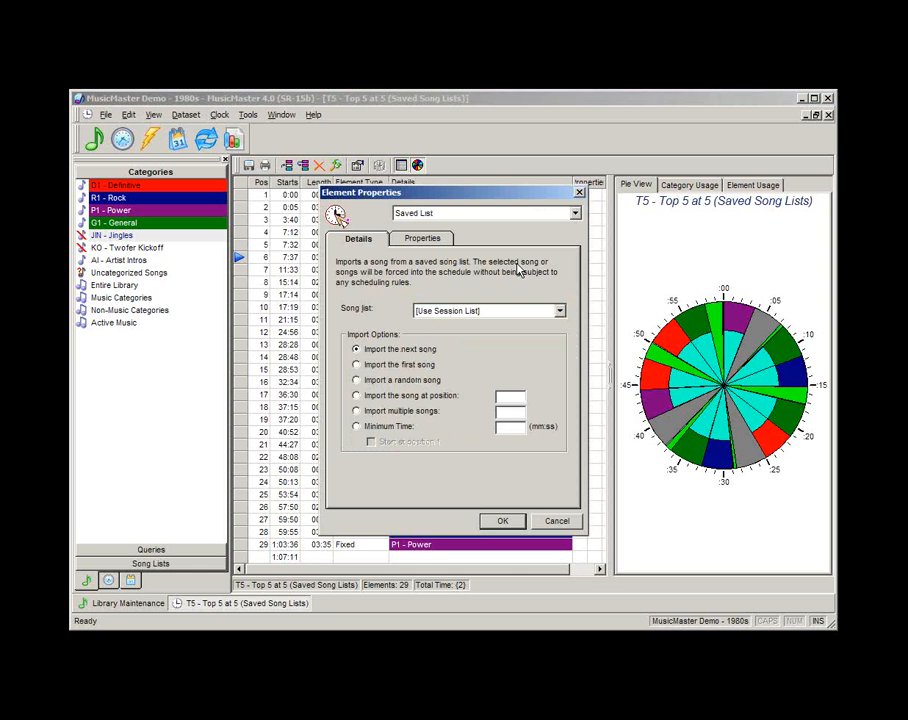
click(511, 310)
click(446, 364)
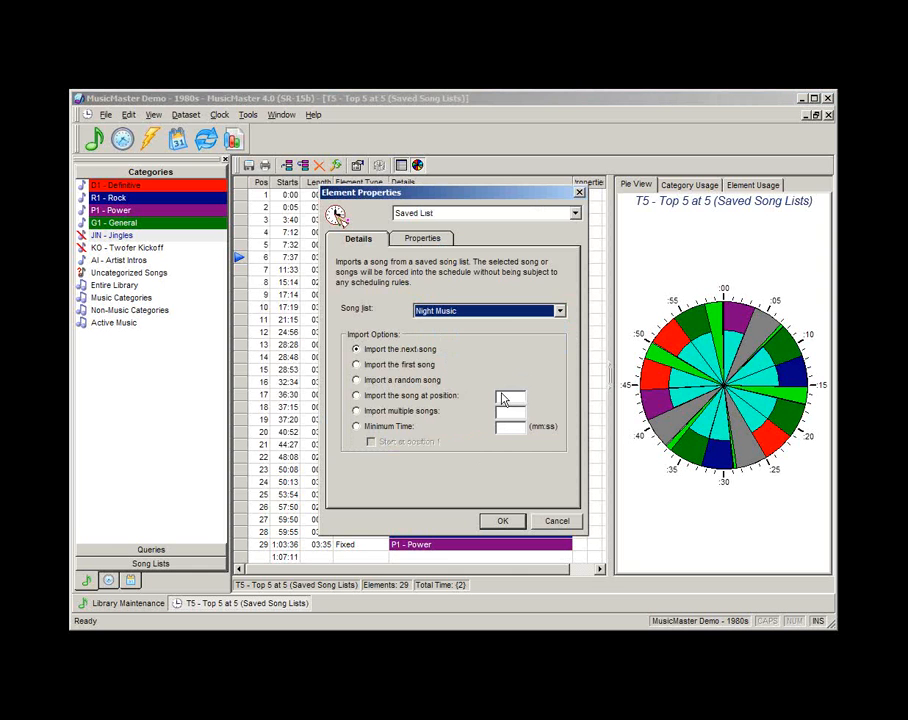
click(498, 518)
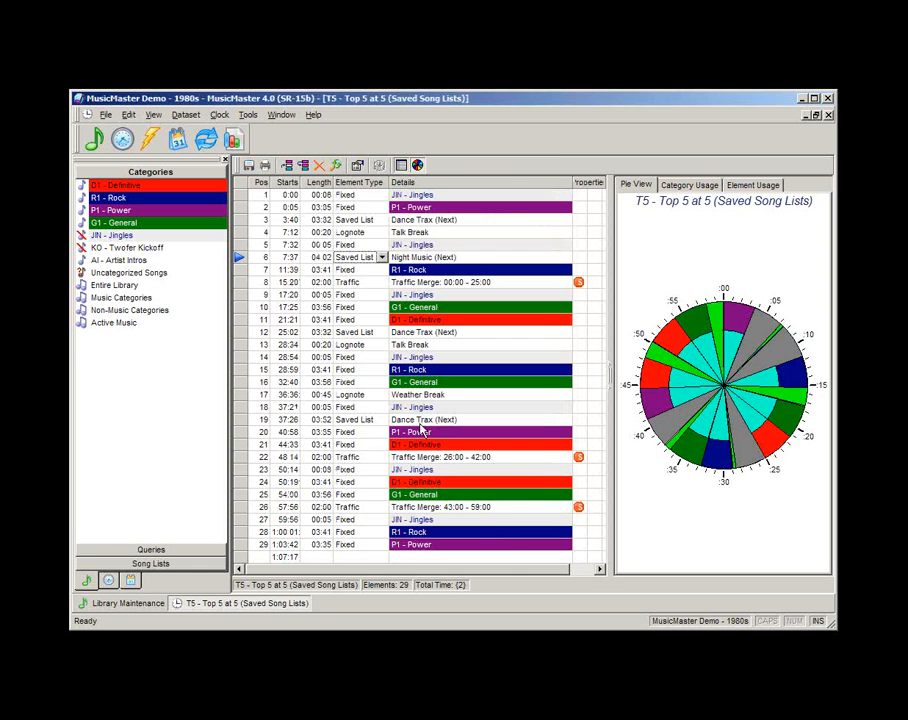
click(305, 167)
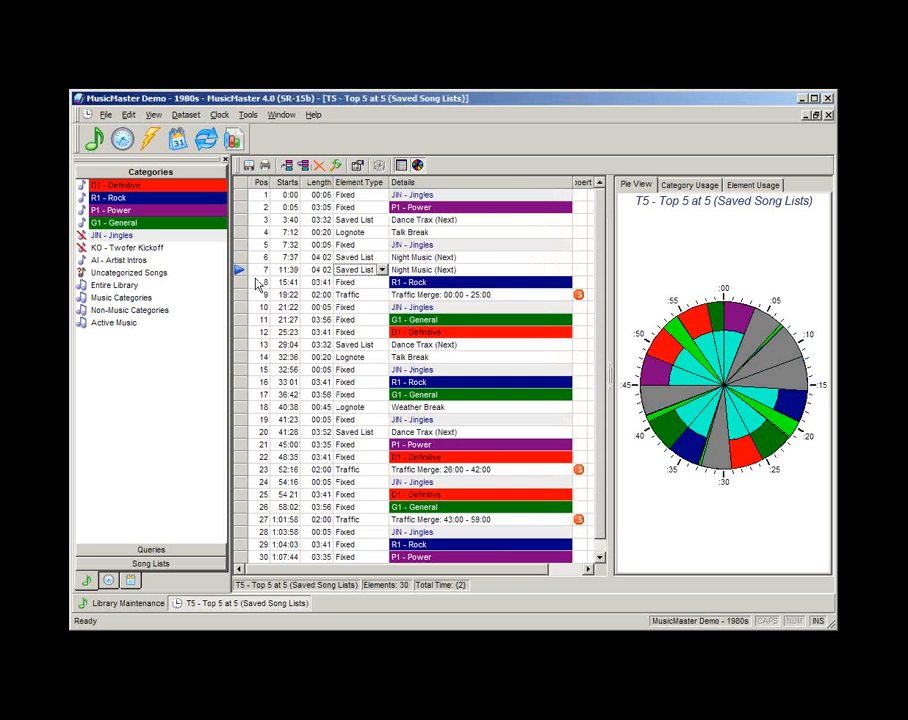
mouse_move(228, 310)
mouse_down()
mouse_move(285, 532)
mouse_move(296, 506)
mouse_up()
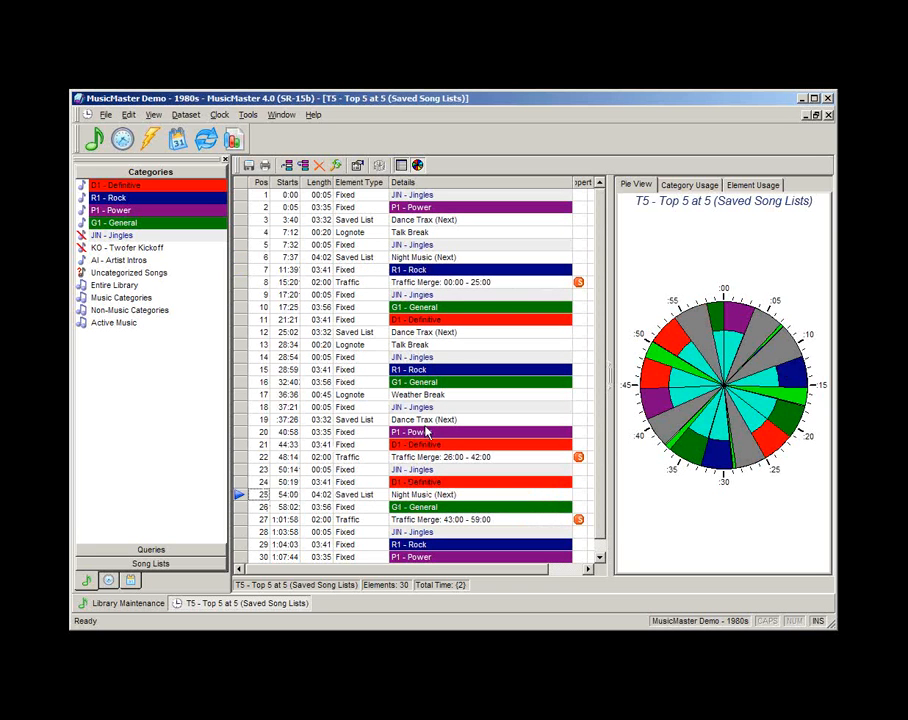
click(419, 222)
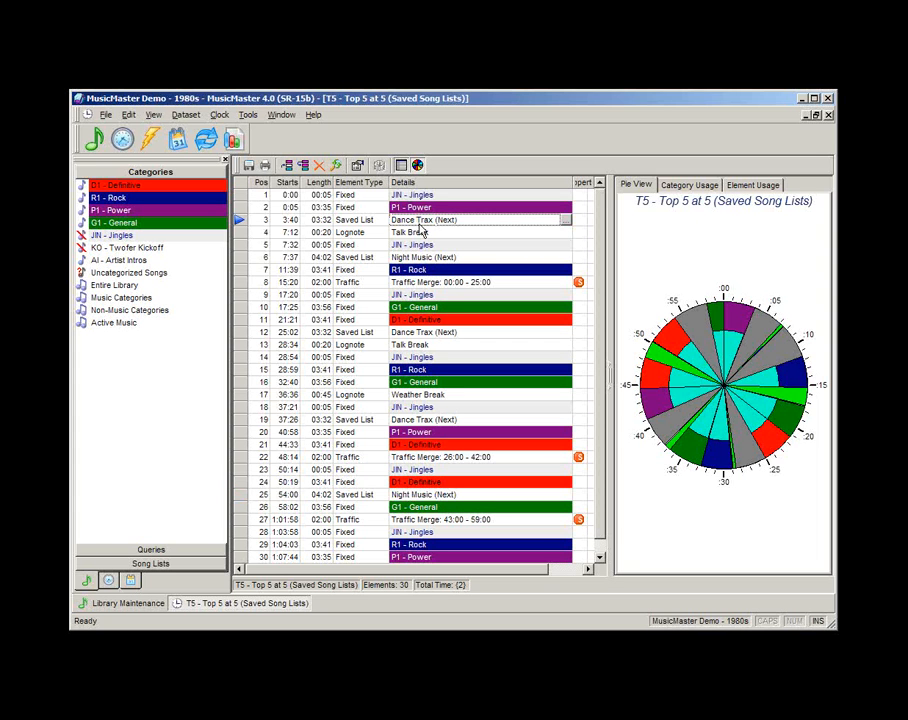
click(424, 233)
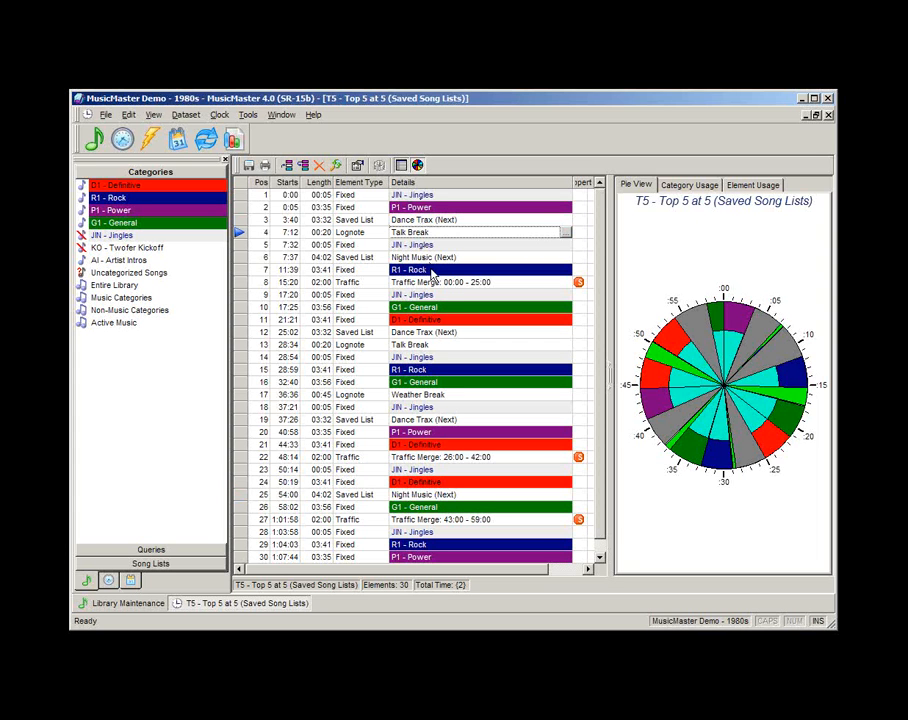
click(426, 258)
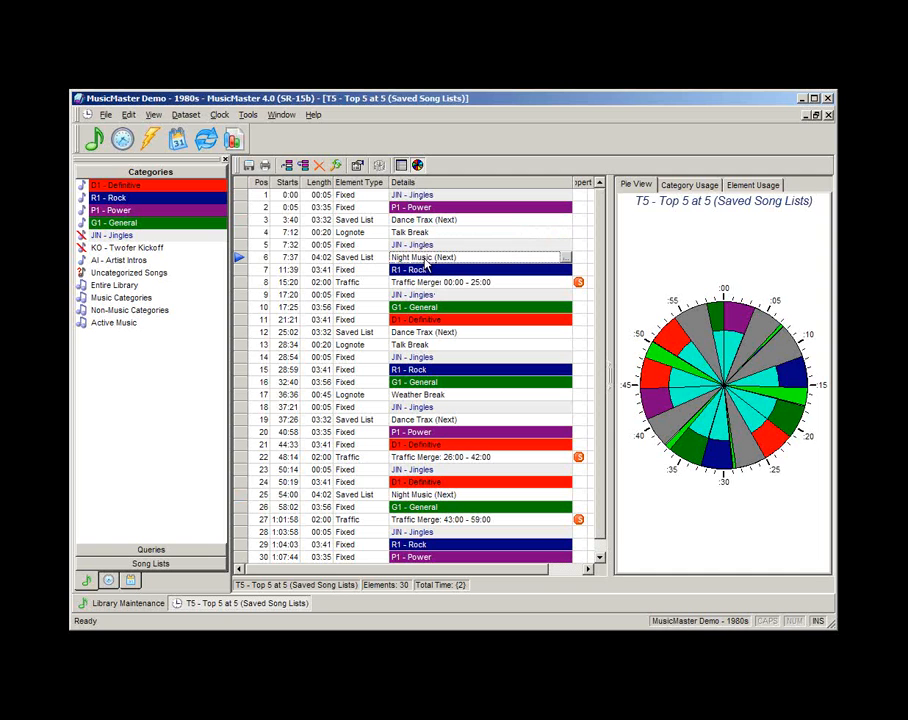
click(426, 334)
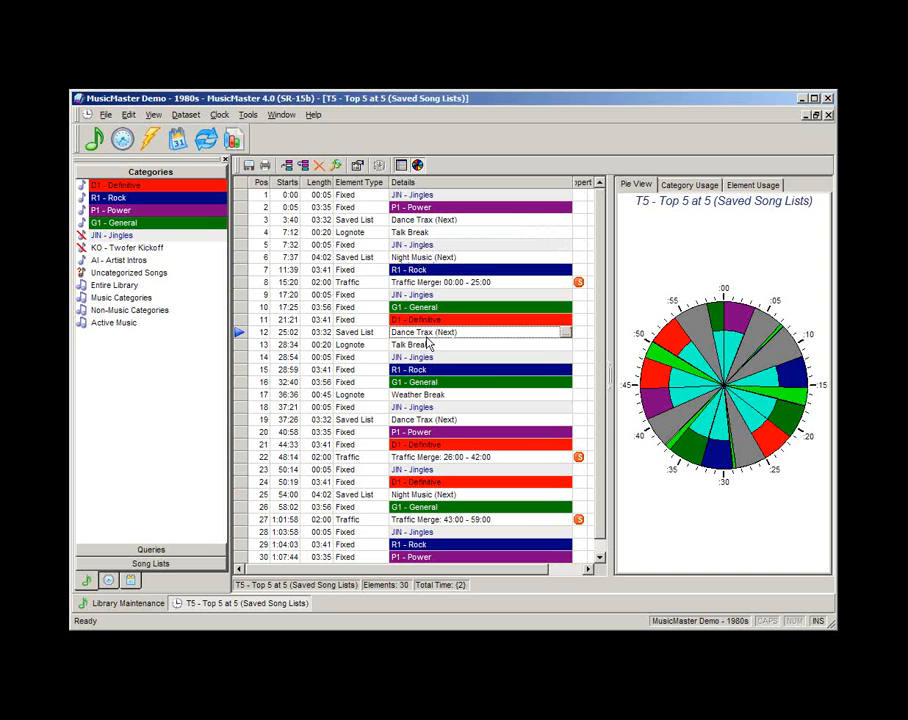
click(426, 421)
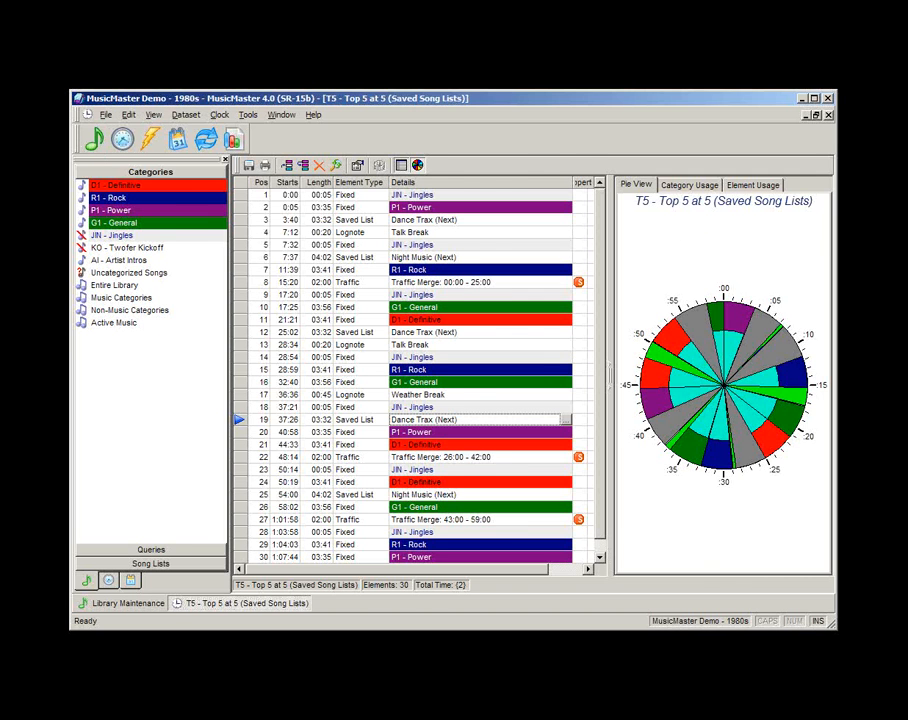
Open the BB - Fixed Positions format clock for editing from the library view
click(127, 603)
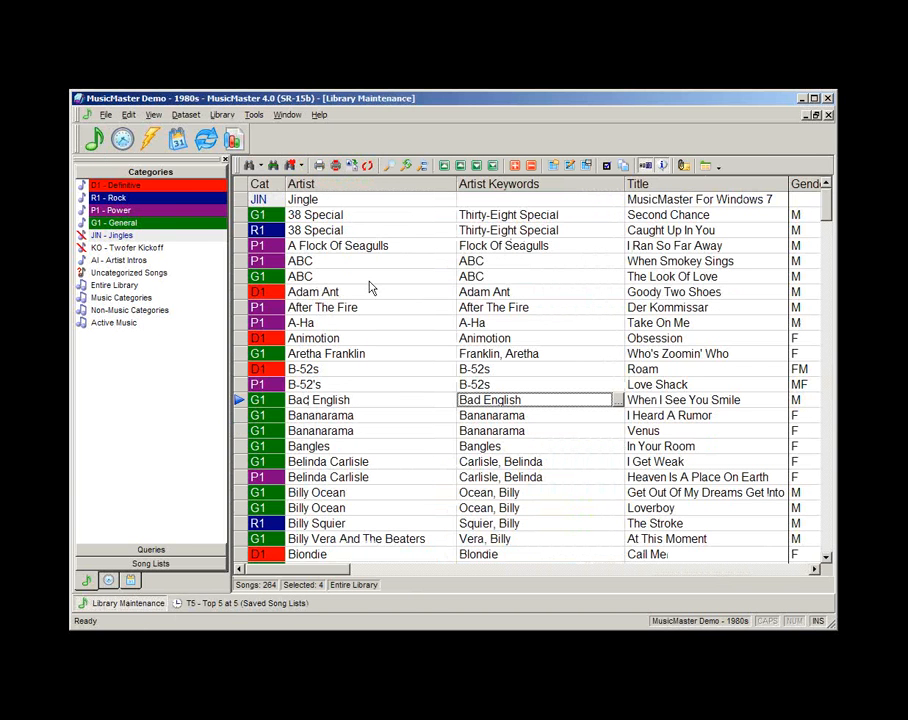
click(122, 138)
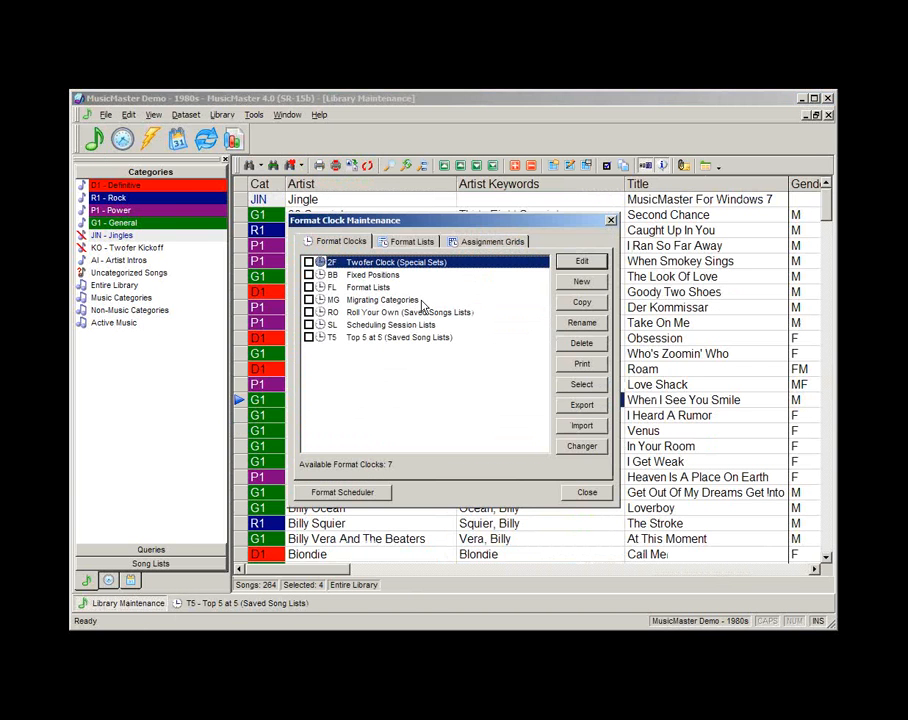
double_click(370, 277)
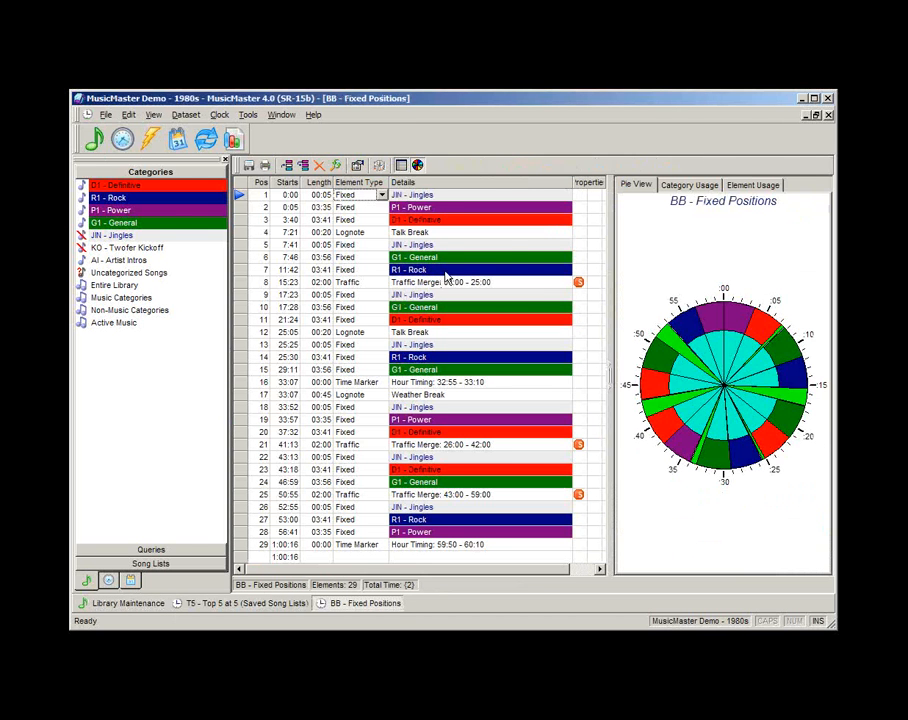
Add a Tempo Does Not Equal S (Slow) filter to the P1 - Power element at position 2
click(451, 207)
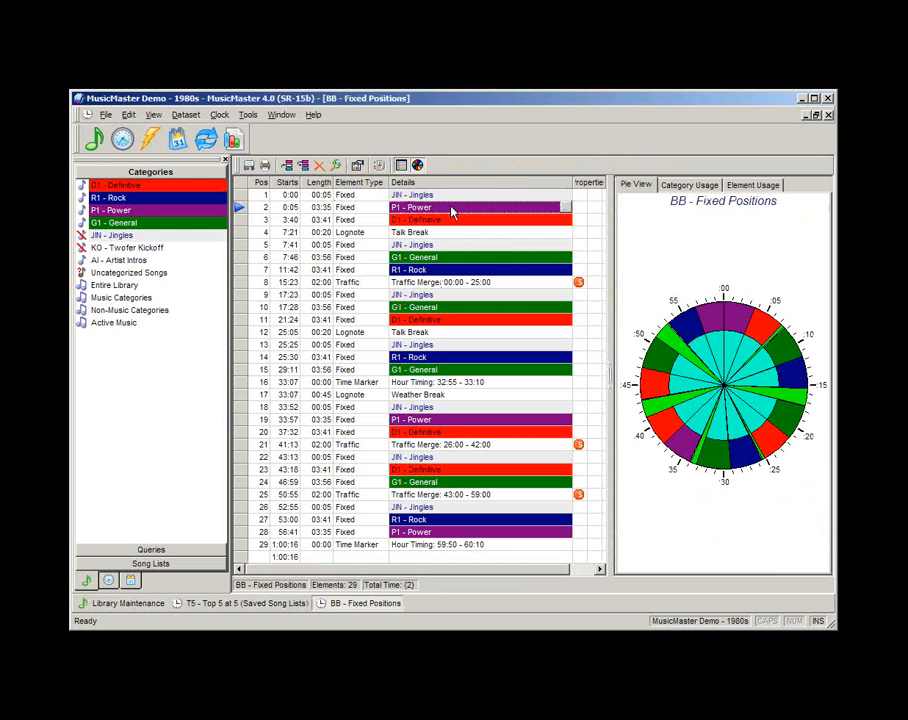
click(566, 209)
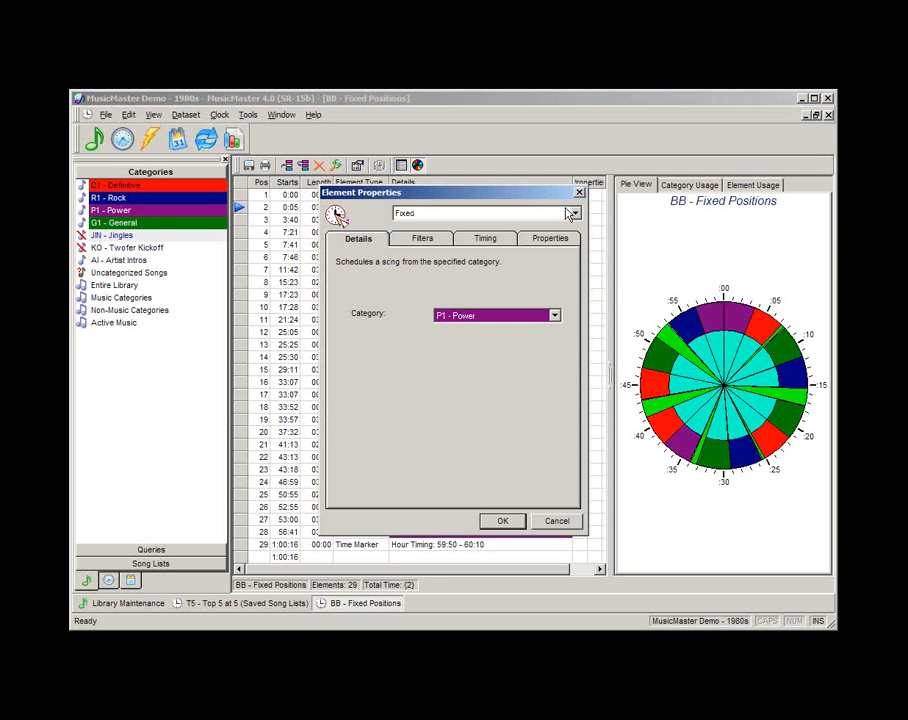
click(426, 240)
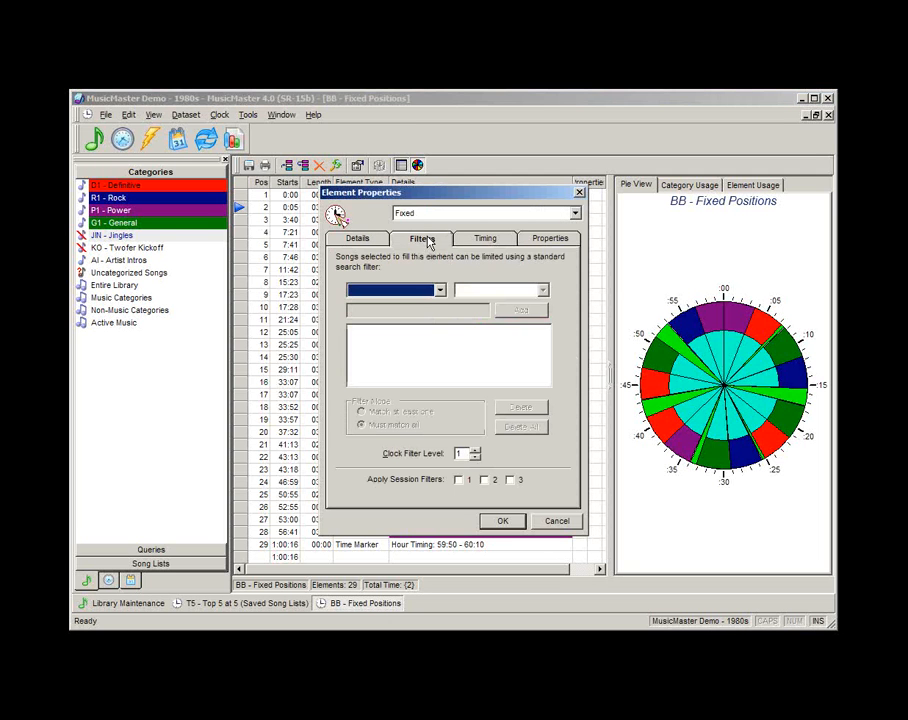
click(434, 291)
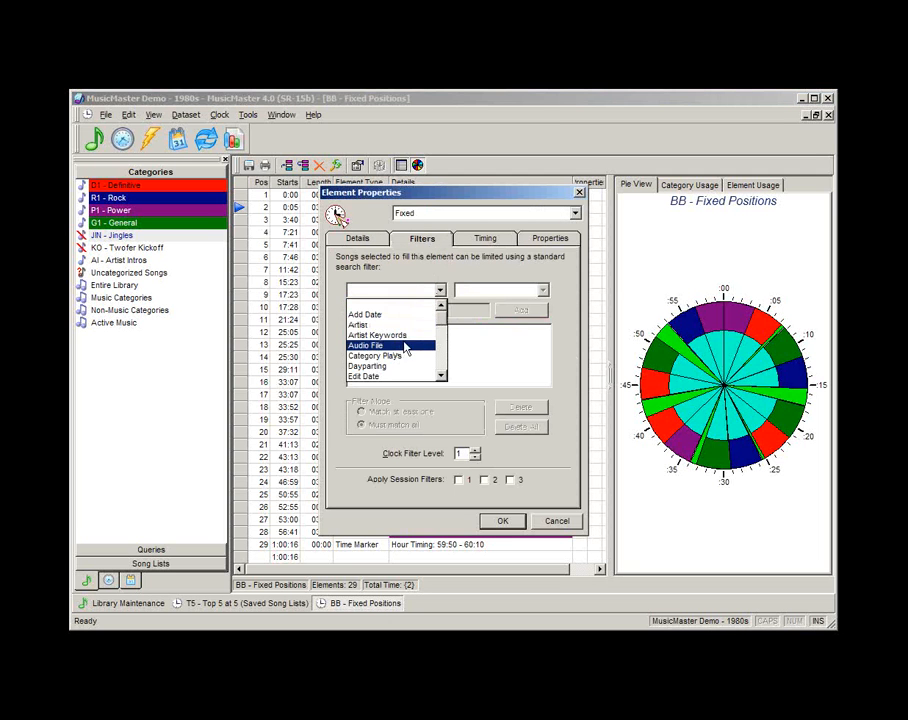
drag(440, 309, 442, 370)
click(381, 357)
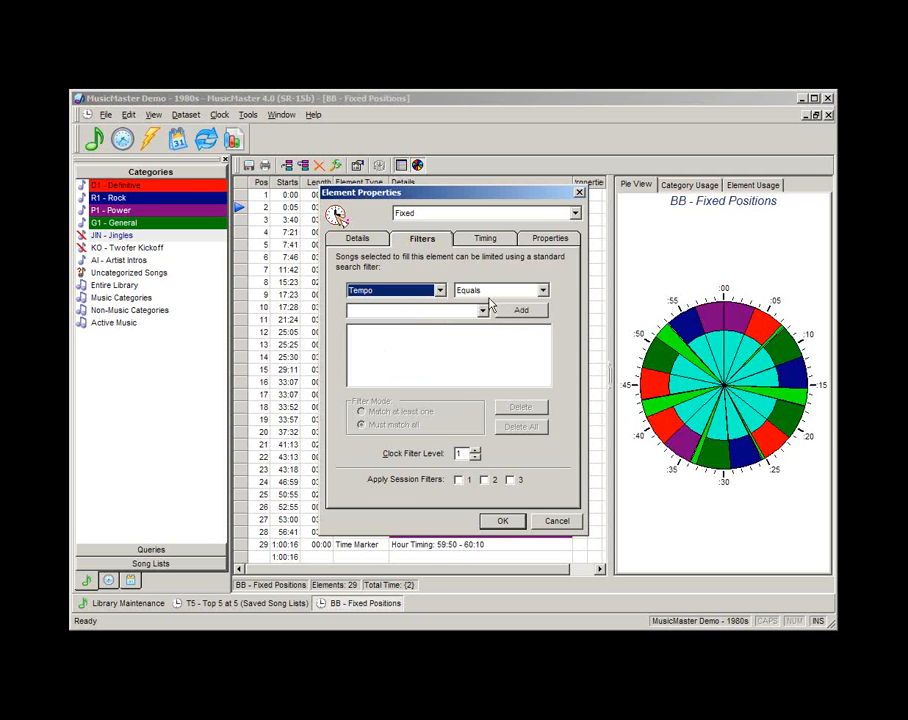
click(542, 291)
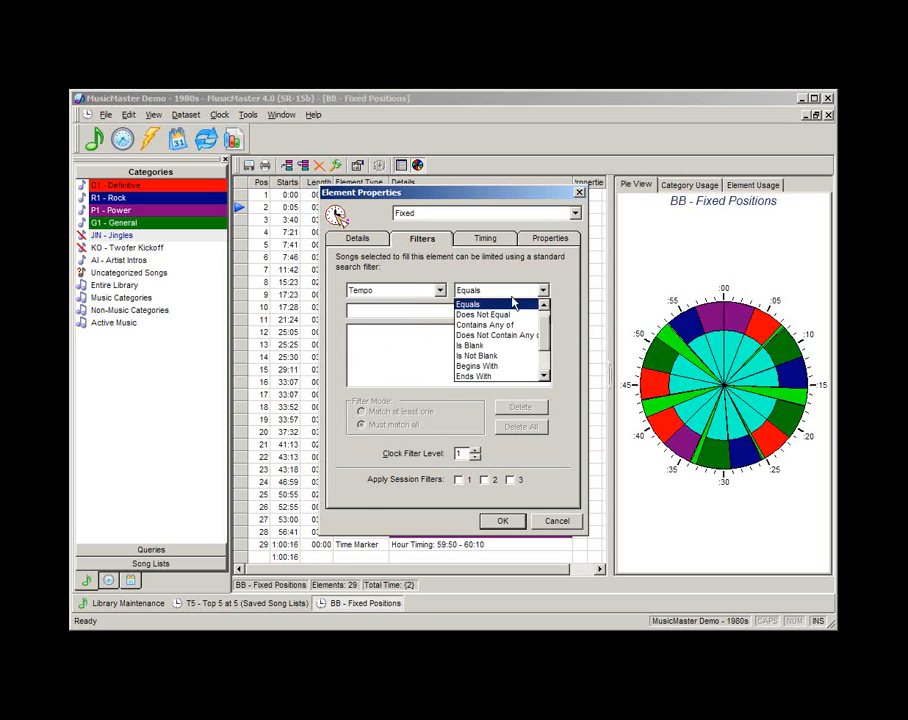
click(510, 311)
click(482, 311)
click(352, 325)
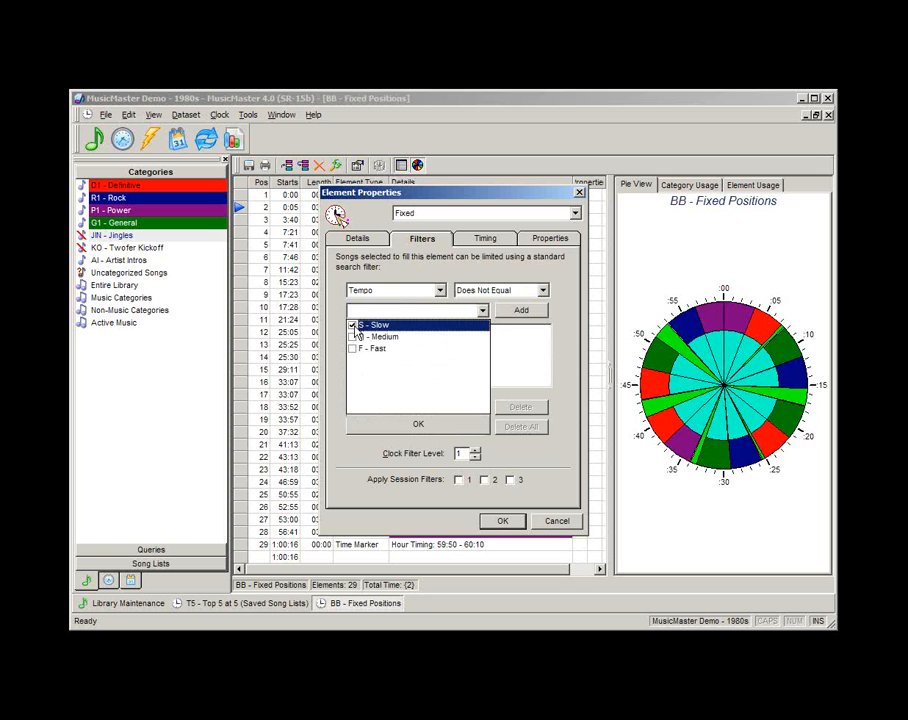
click(514, 316)
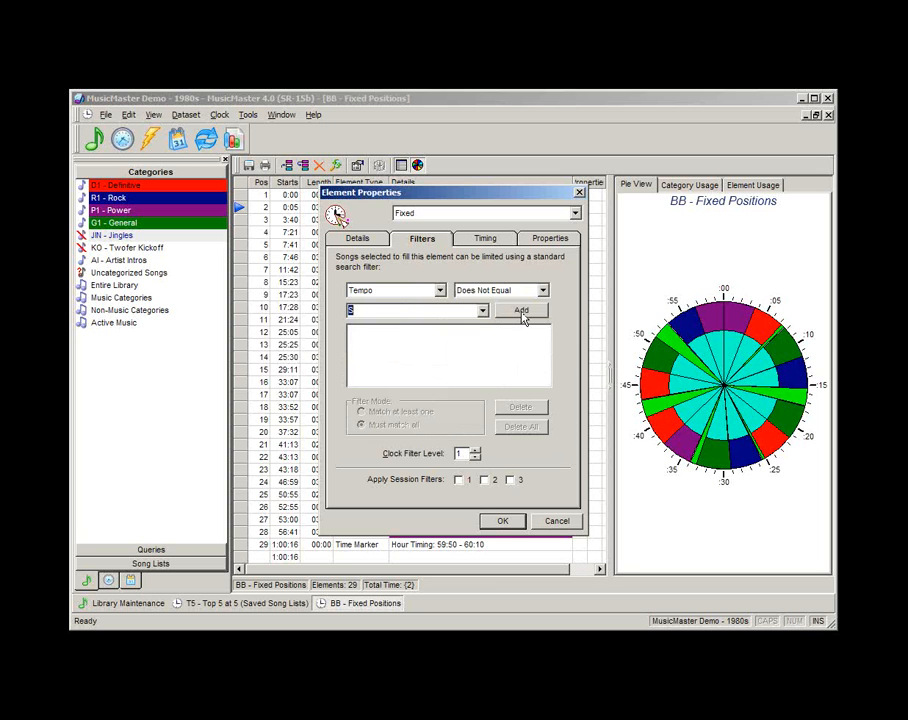
click(521, 312)
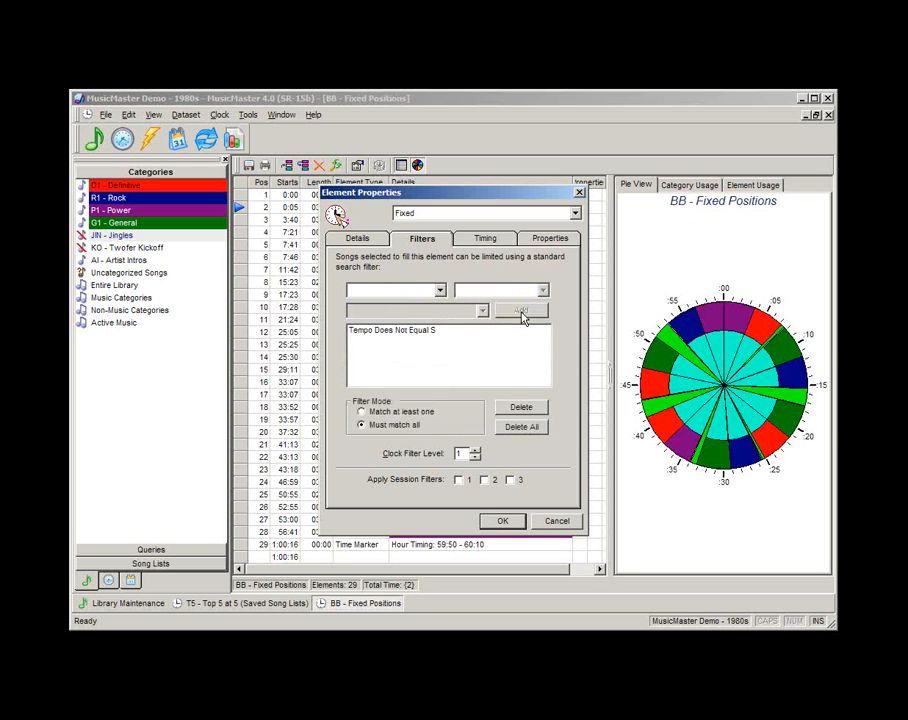
Begin a second filter for the same element on the Sound field, using the Does Not Contain Any of condition
click(442, 290)
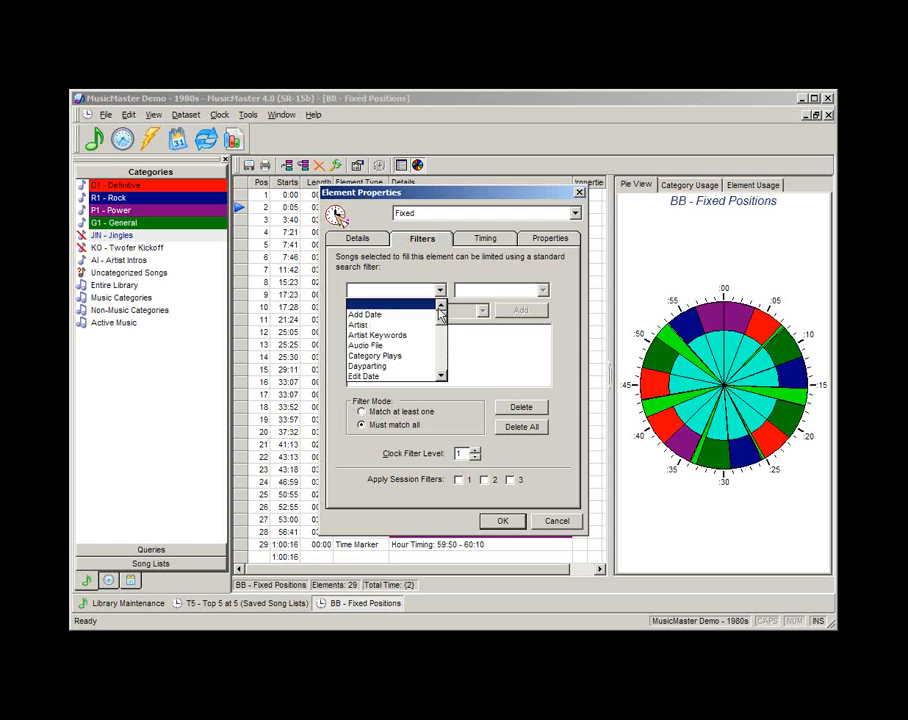
drag(442, 315, 442, 357)
click(385, 355)
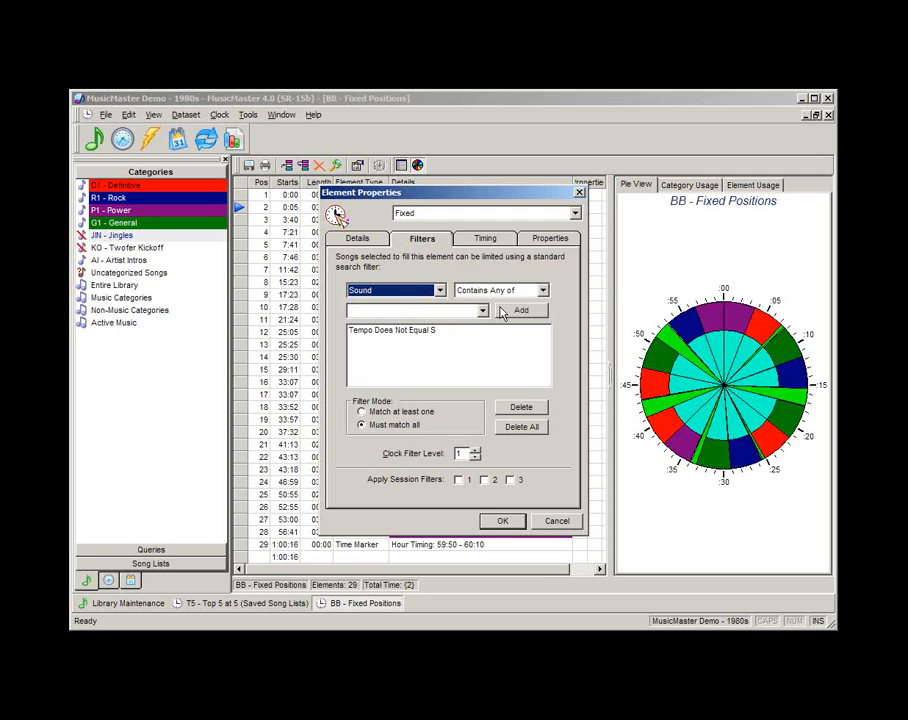
click(482, 310)
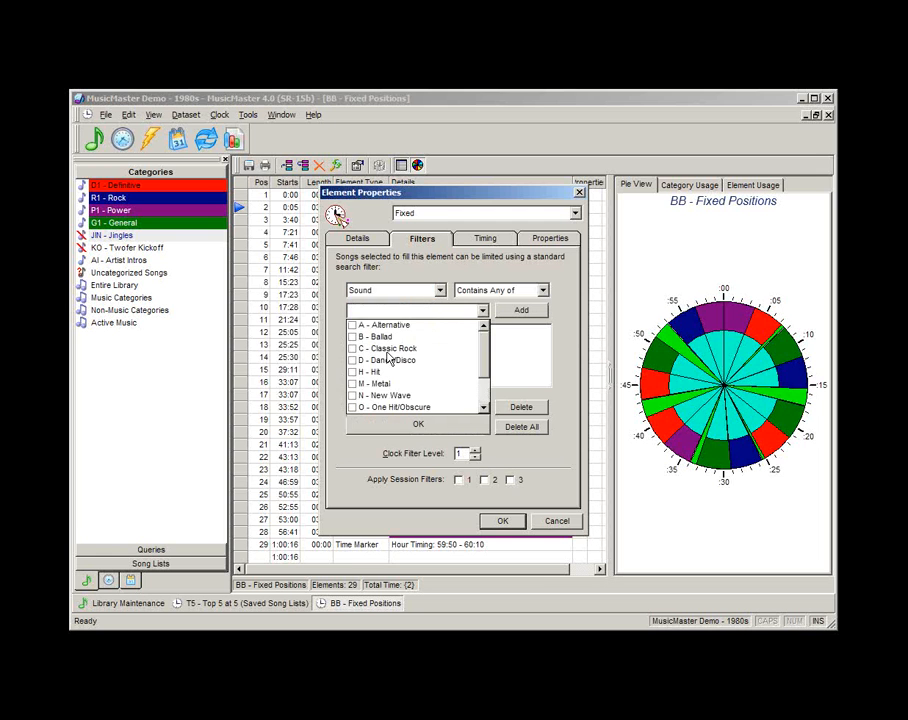
click(482, 311)
click(543, 290)
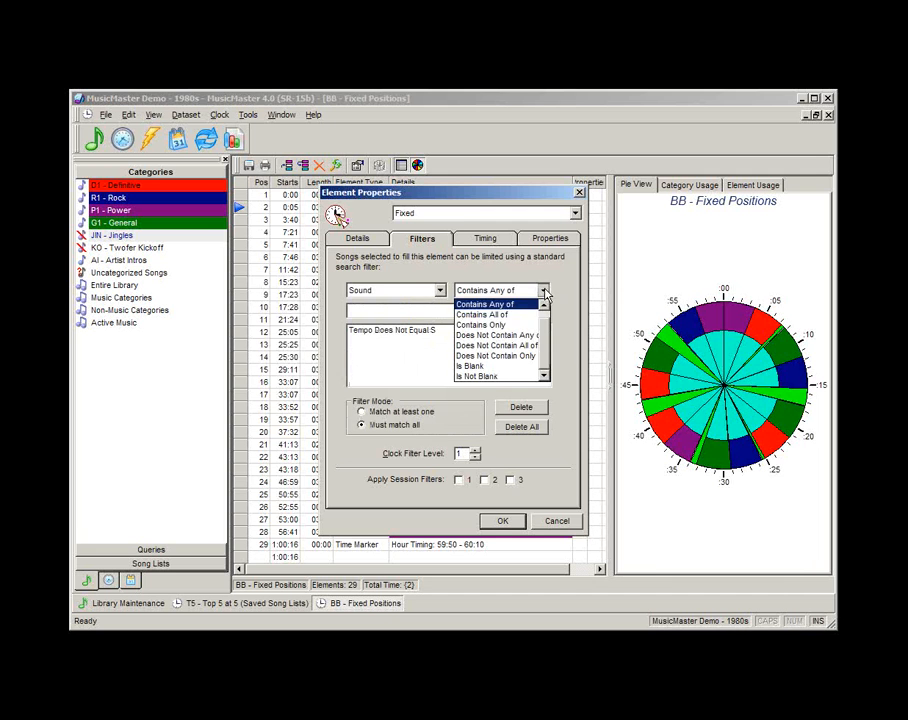
click(498, 336)
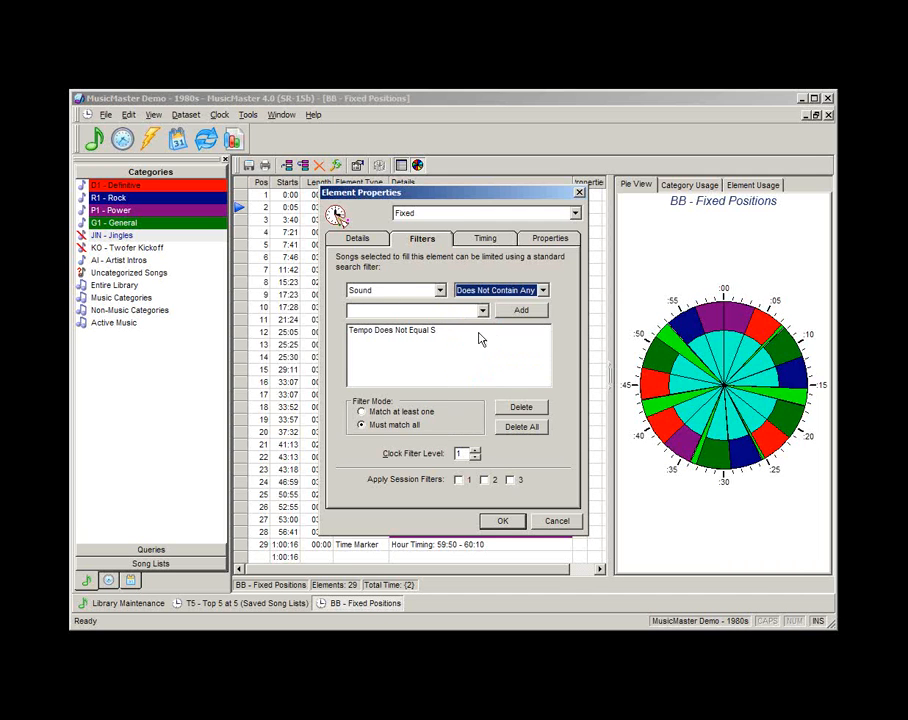
Choose Ballad, Dance/Disco, One Hit/Obscure and non hit as the excluded sounds, add the filter and accept the element properties
click(484, 311)
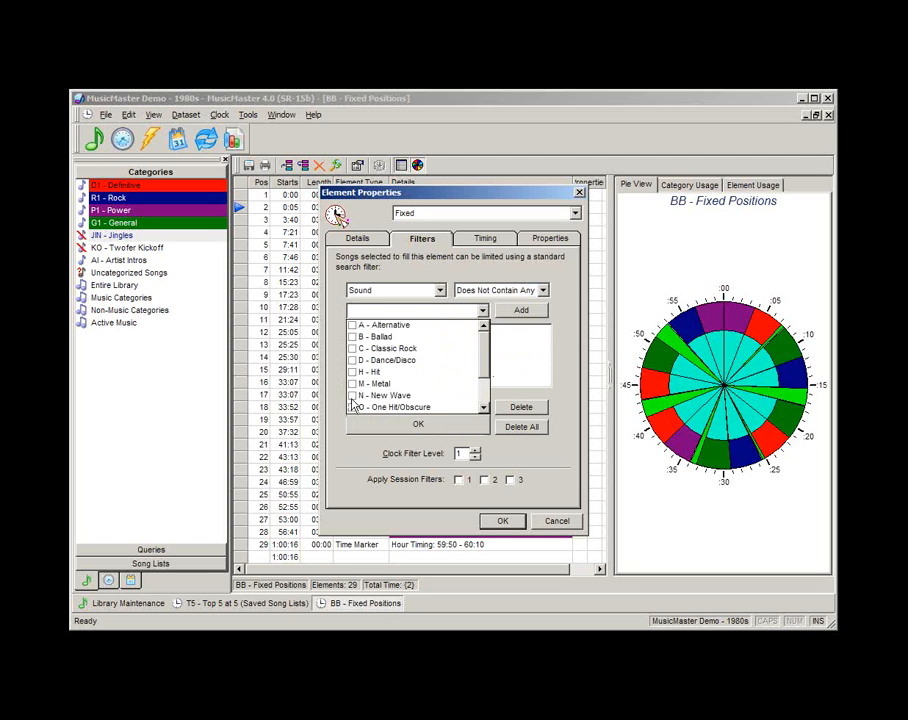
click(353, 337)
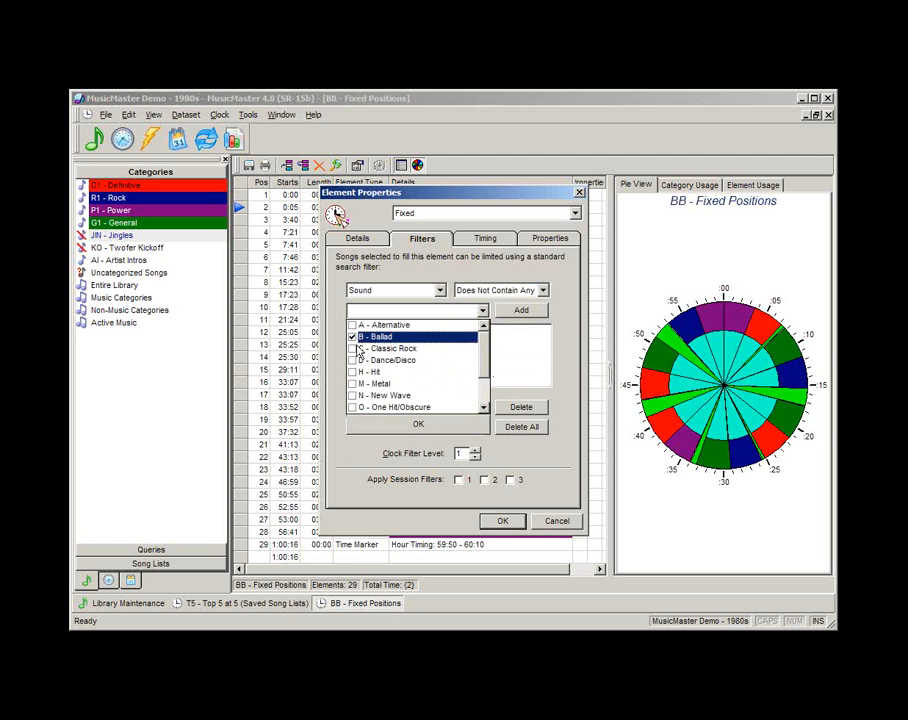
click(353, 360)
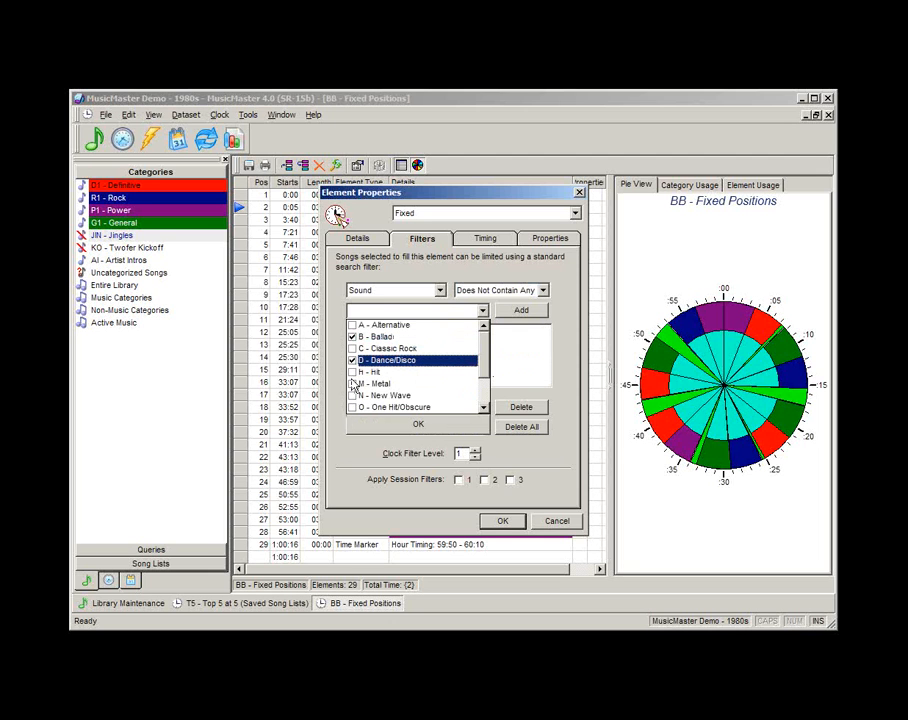
scroll(481, 369, down, 2)
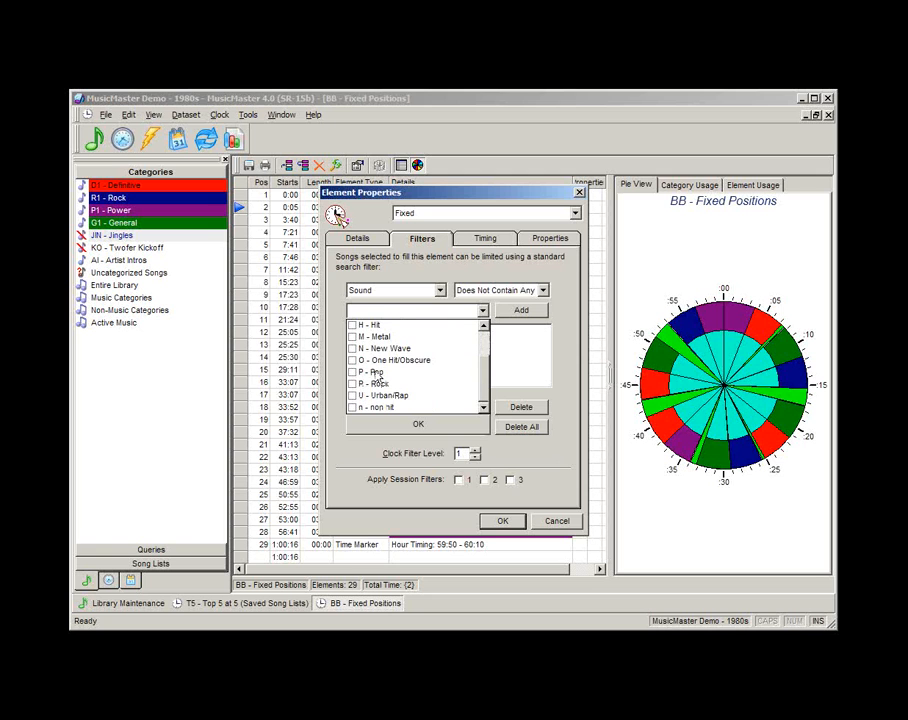
click(353, 360)
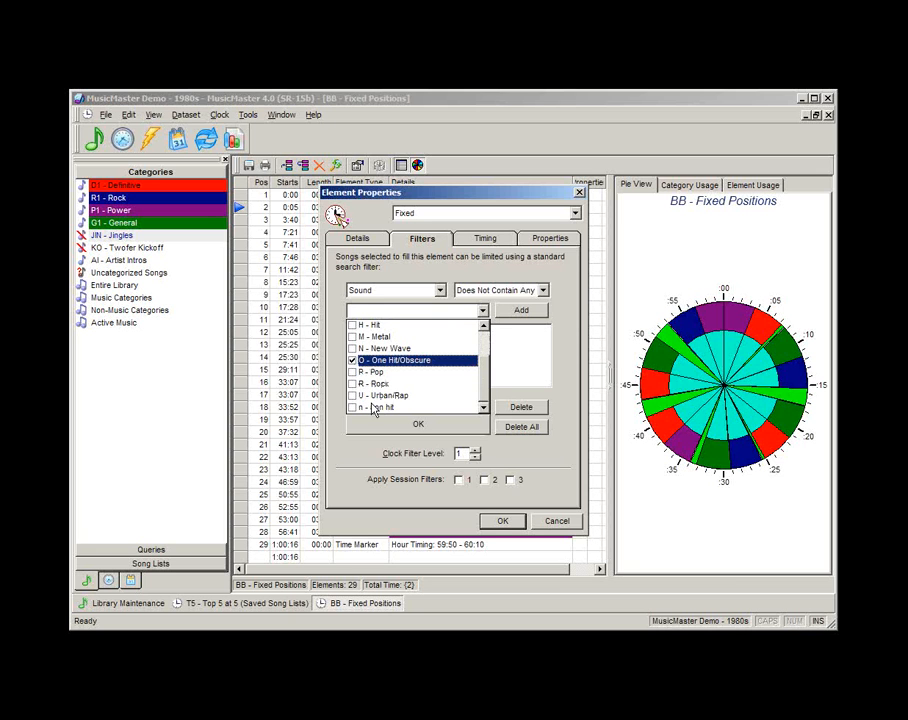
click(352, 411)
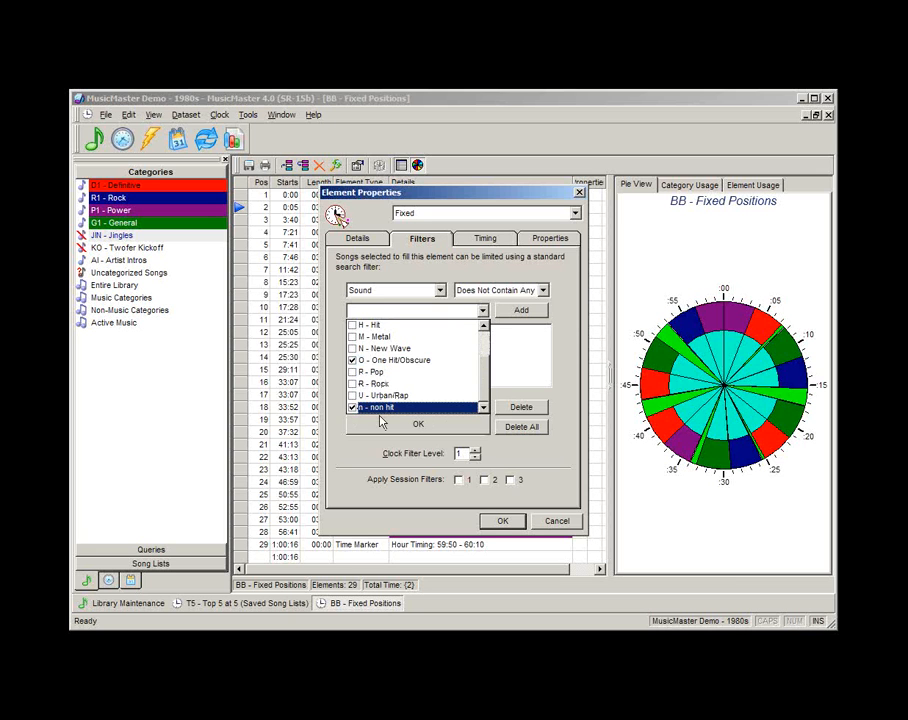
click(418, 424)
click(521, 311)
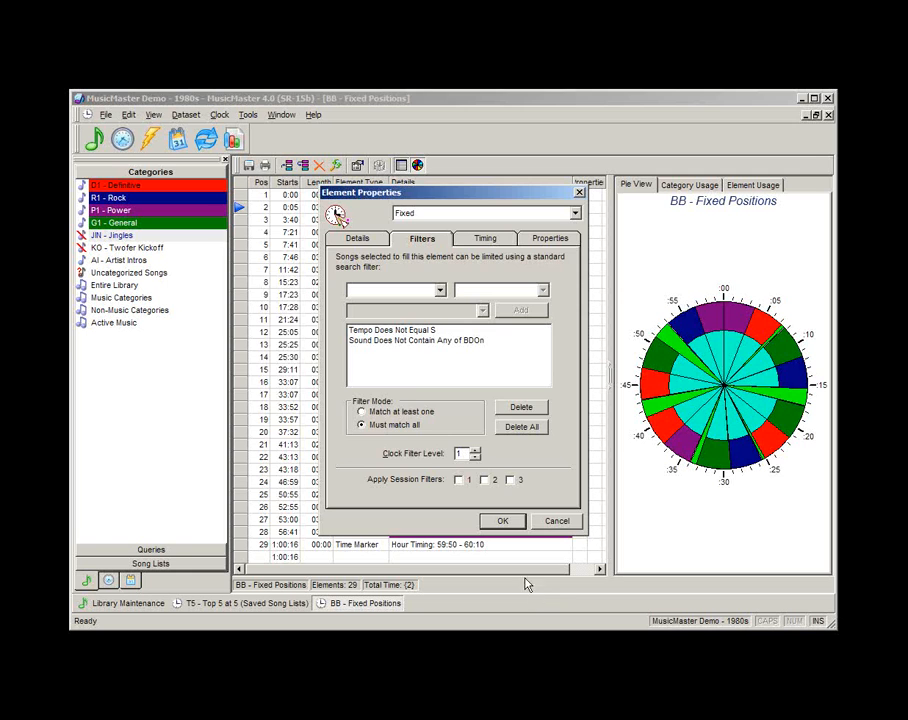
click(503, 524)
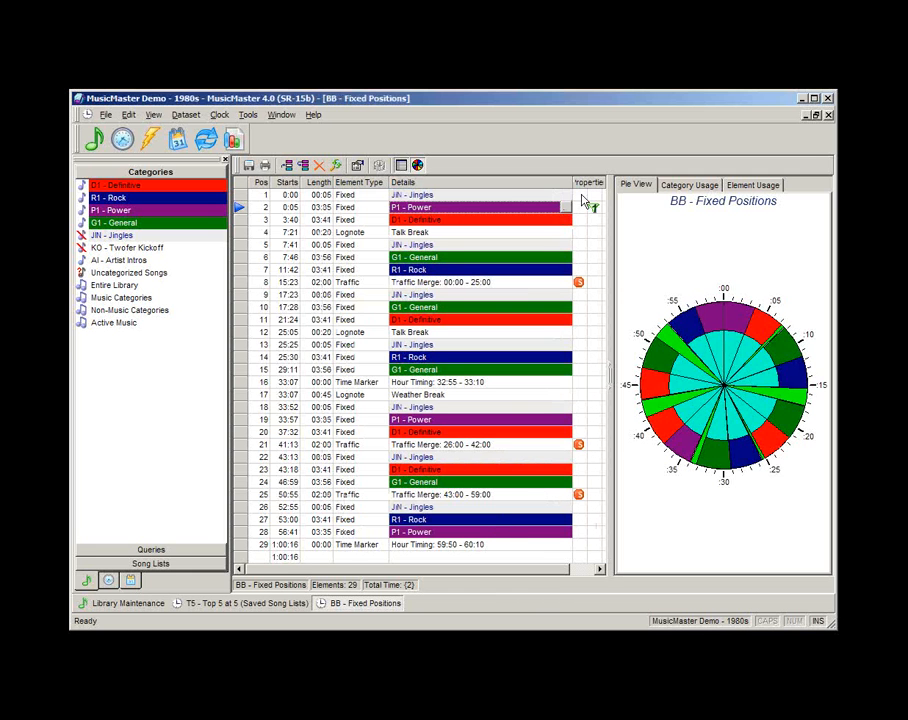
Open the FL - Format Lists format clock and examine the Category Pattern 1 element at position 2
mouse_move(599, 212)
click(475, 224)
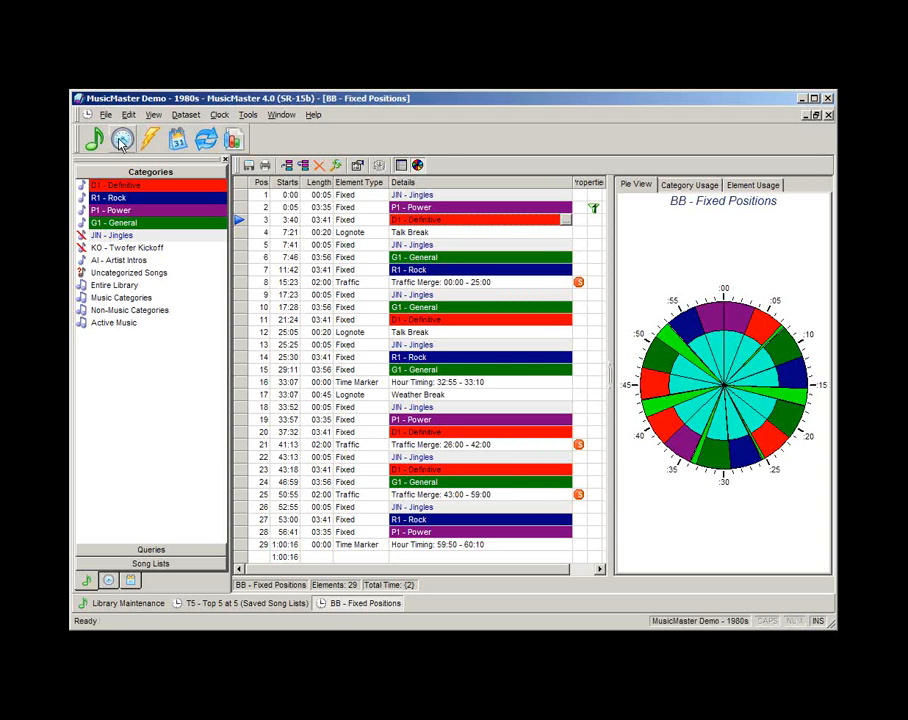
click(181, 142)
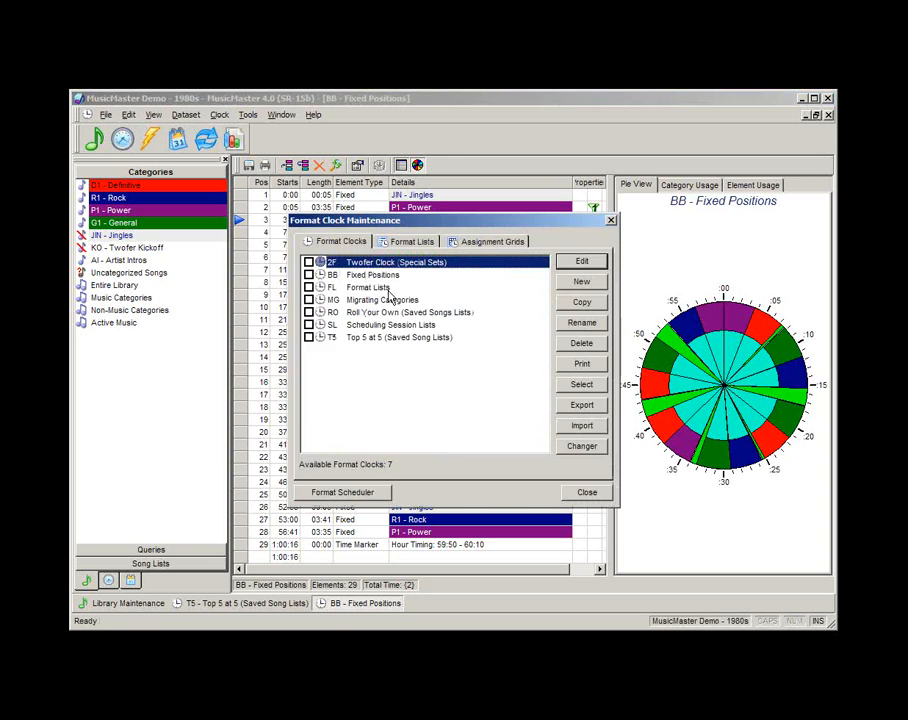
double_click(365, 288)
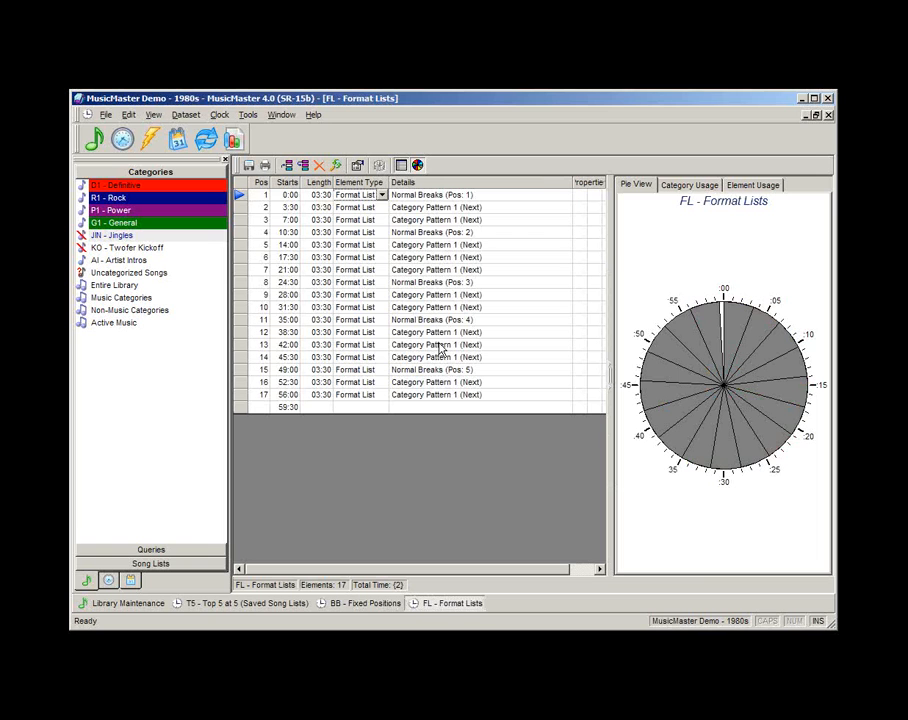
click(445, 209)
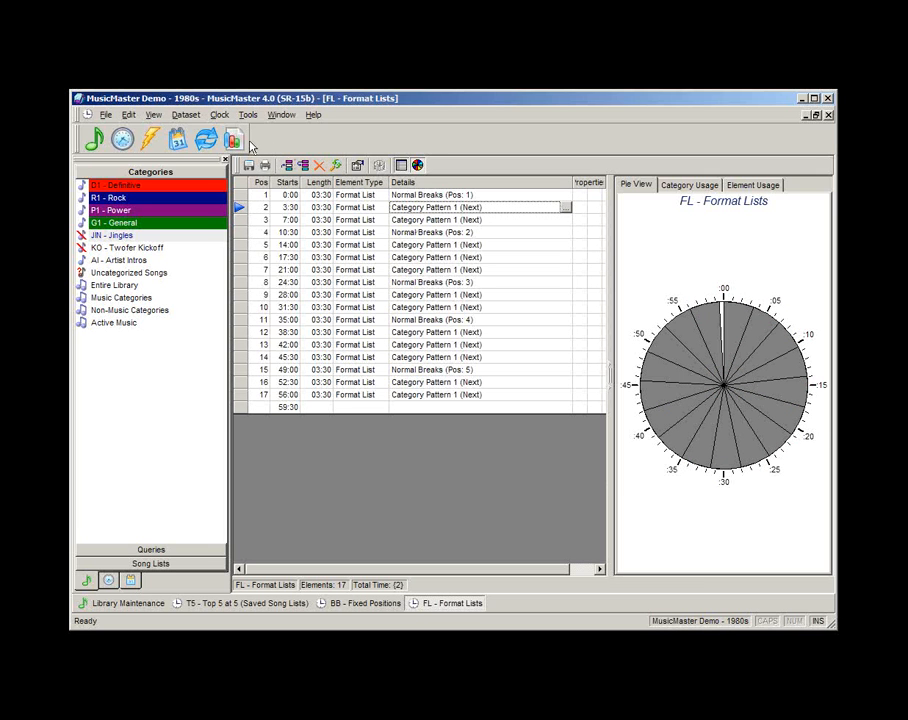
Open the Category Pattern 1 format list to examine its category order, and close it
click(121, 142)
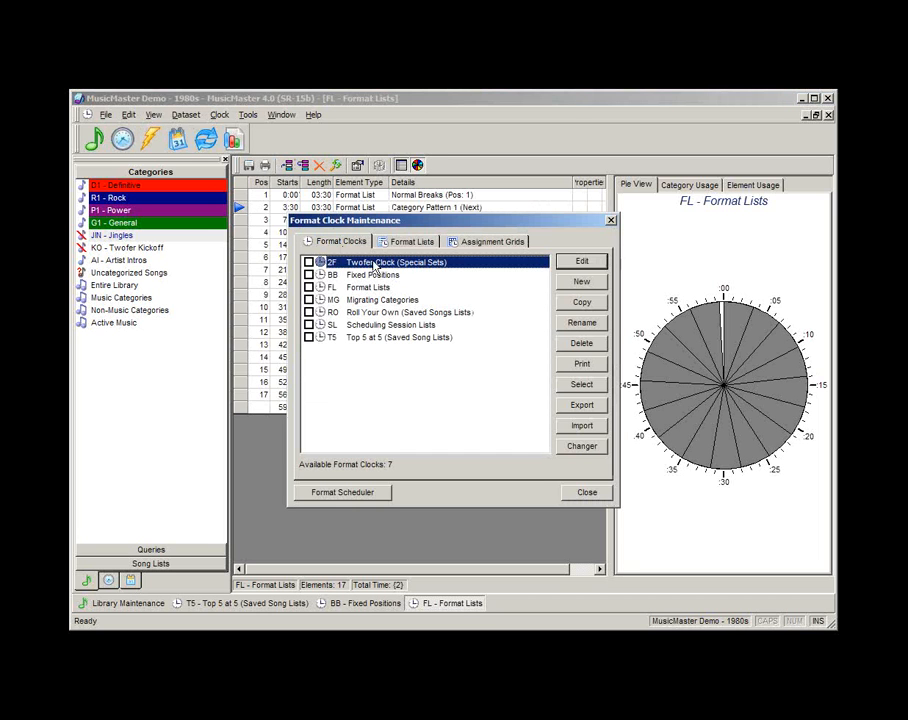
click(412, 242)
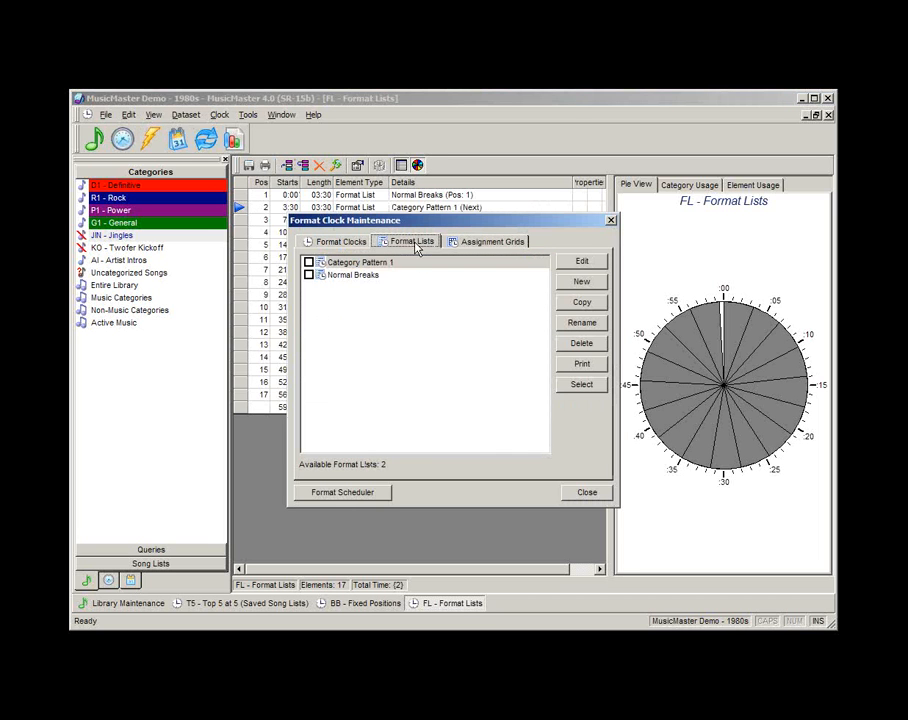
double_click(370, 263)
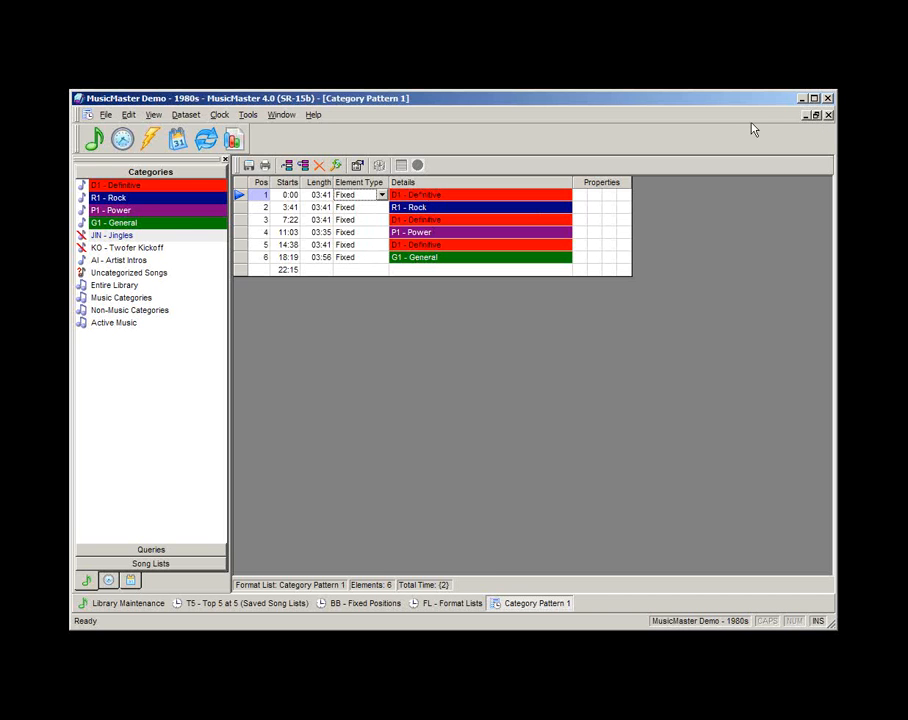
click(828, 115)
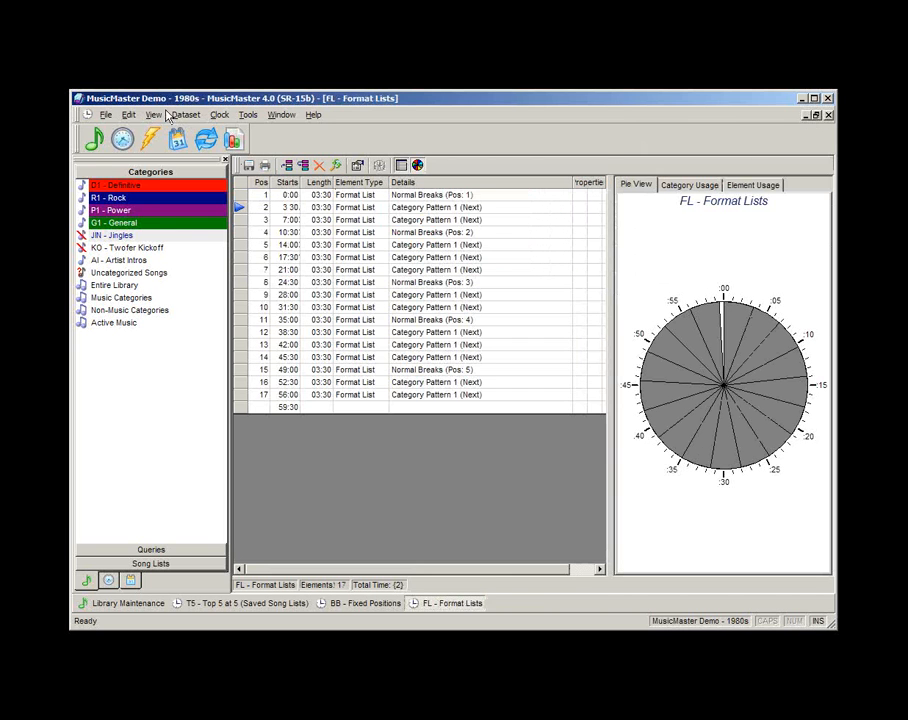
Open the Normal Breaks format list to examine its lognotes, close it, and select the matching position 1 element in the Format Lists clock
click(121, 141)
click(403, 241)
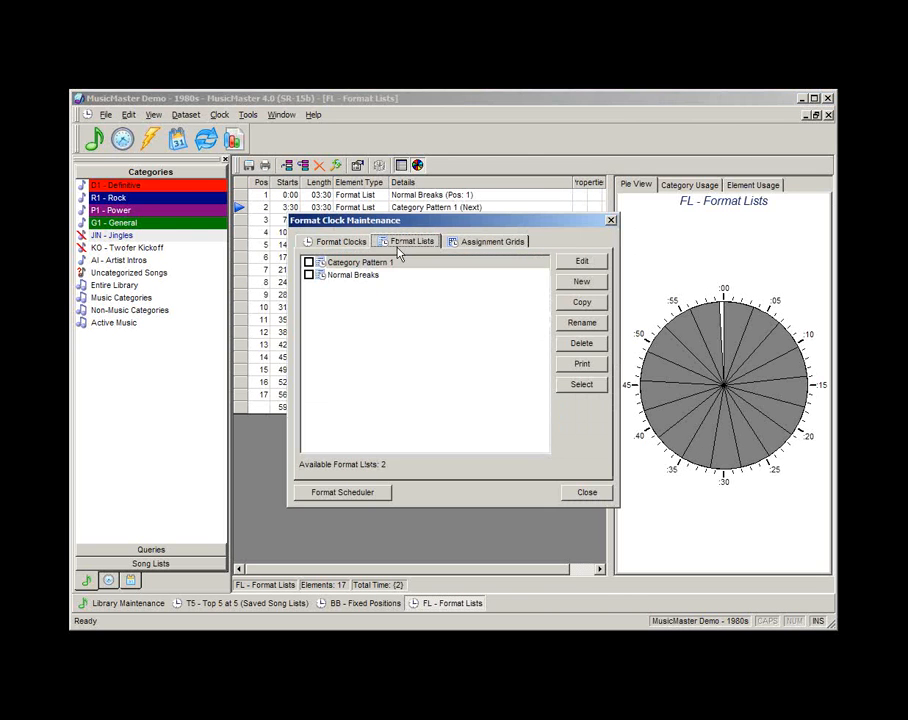
double_click(350, 275)
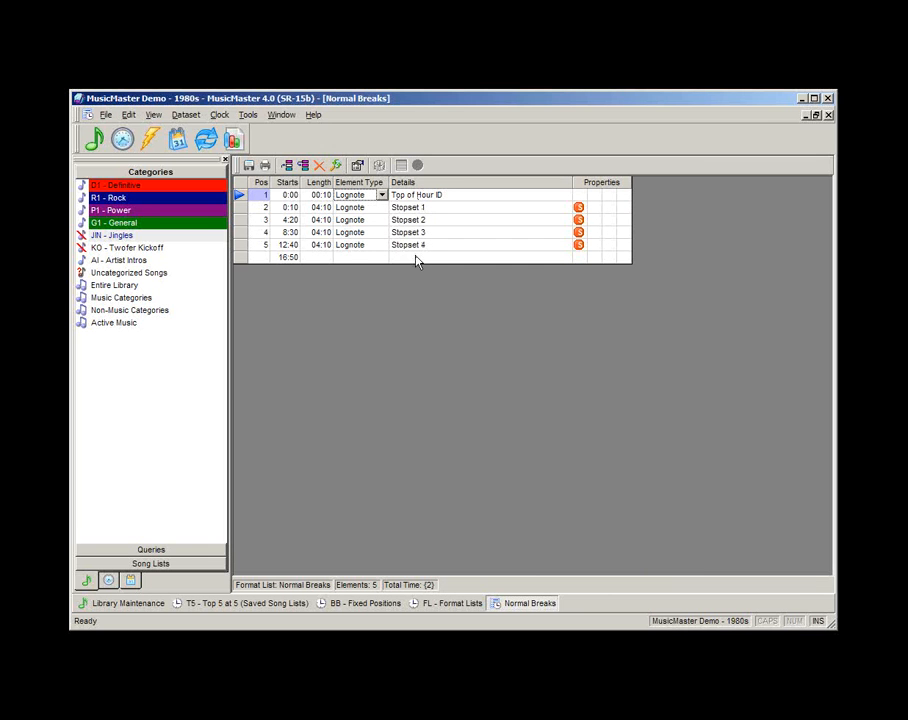
click(417, 196)
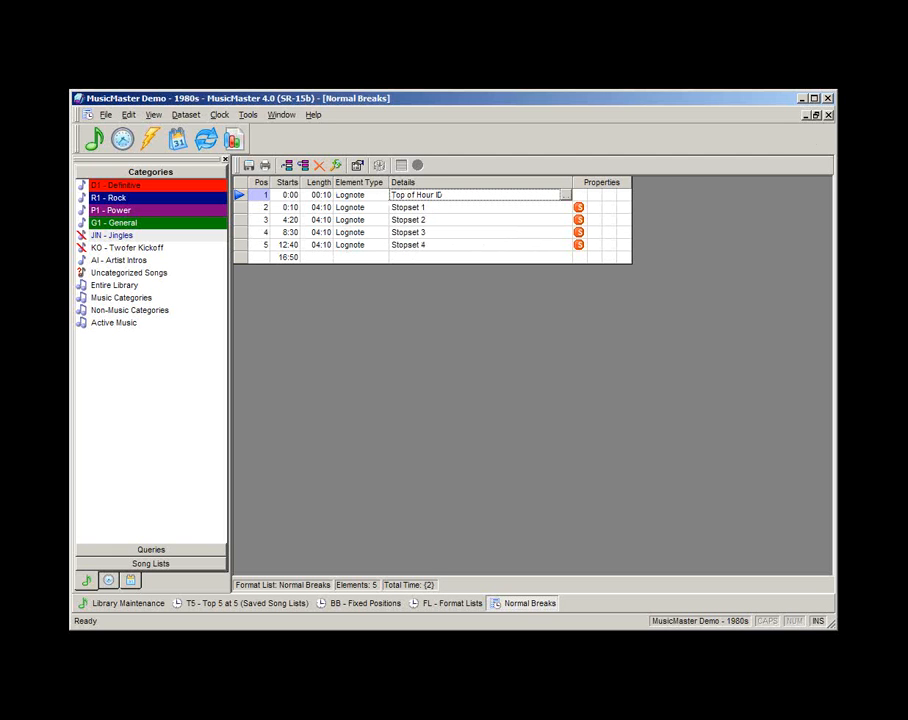
click(828, 115)
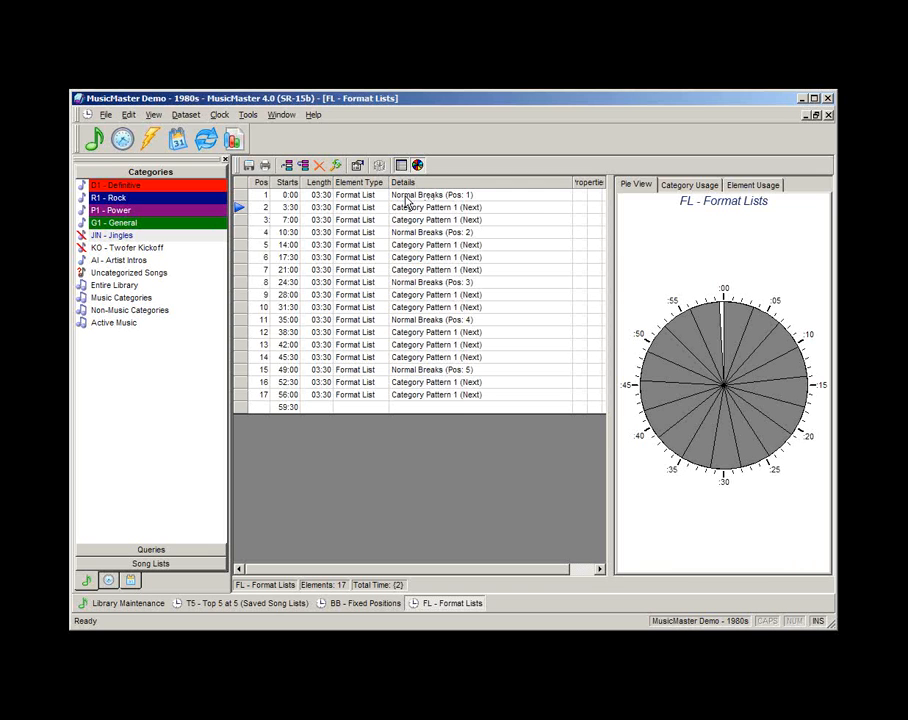
click(422, 197)
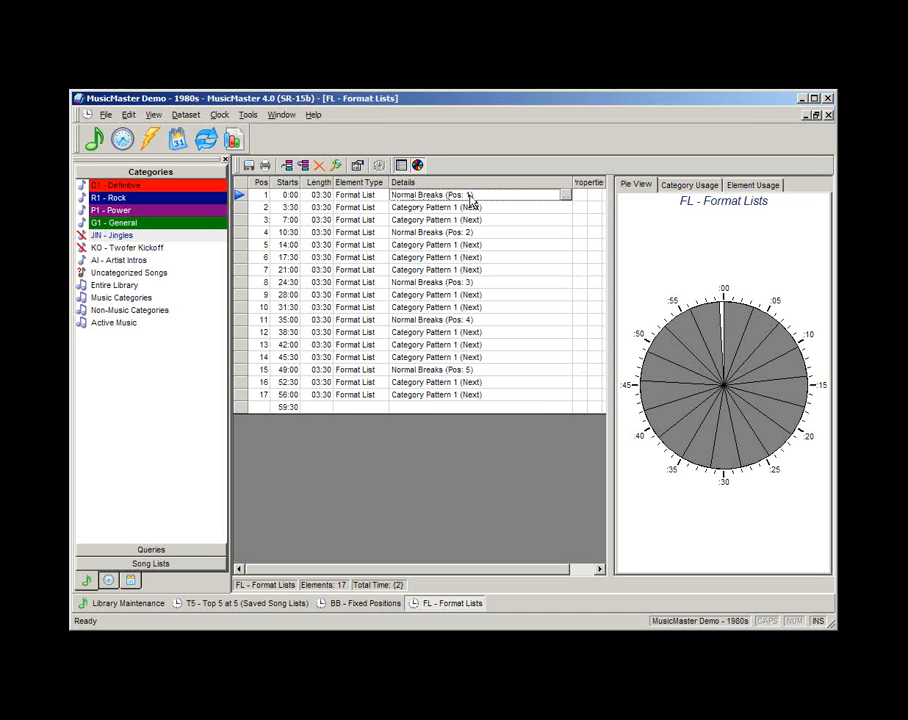
Examine the Normal Breaks elements by their fixed positions and the Category Pattern 1 elements at positions 2 and 3 of the Format Lists clock
click(441, 236)
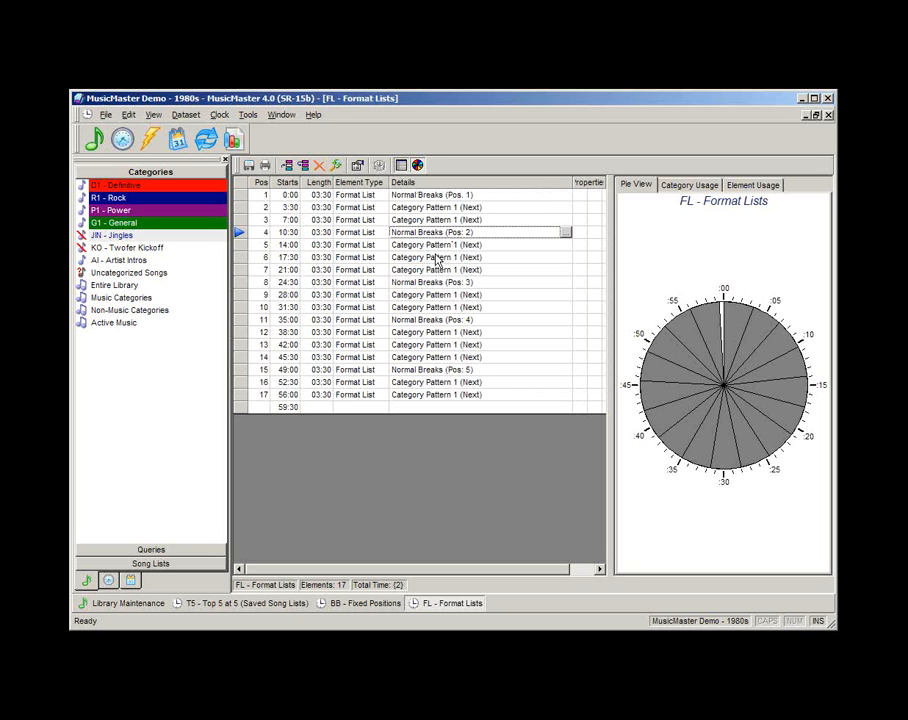
click(437, 283)
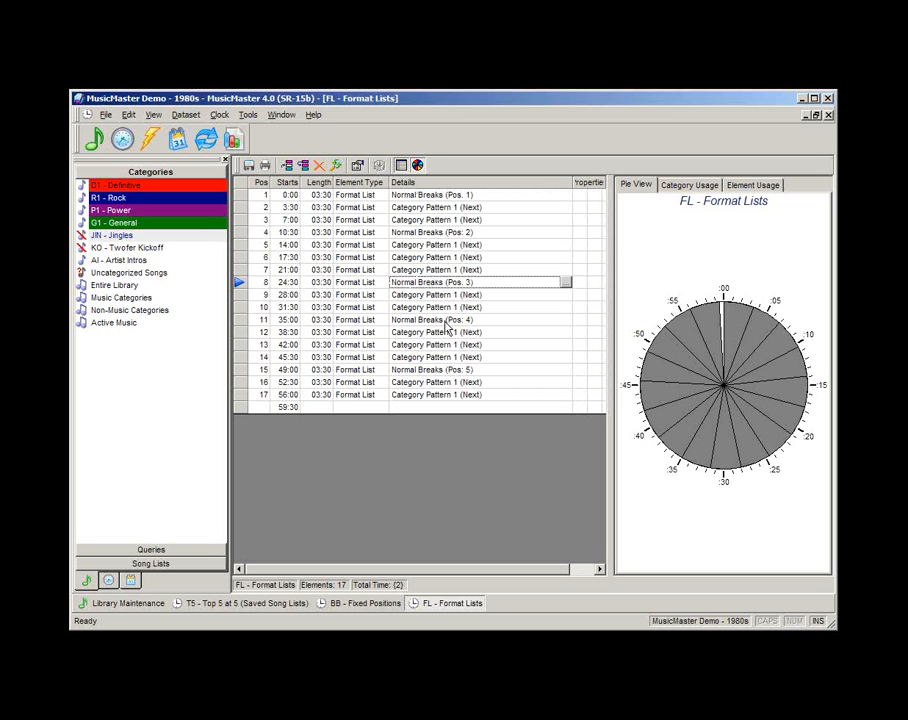
click(445, 320)
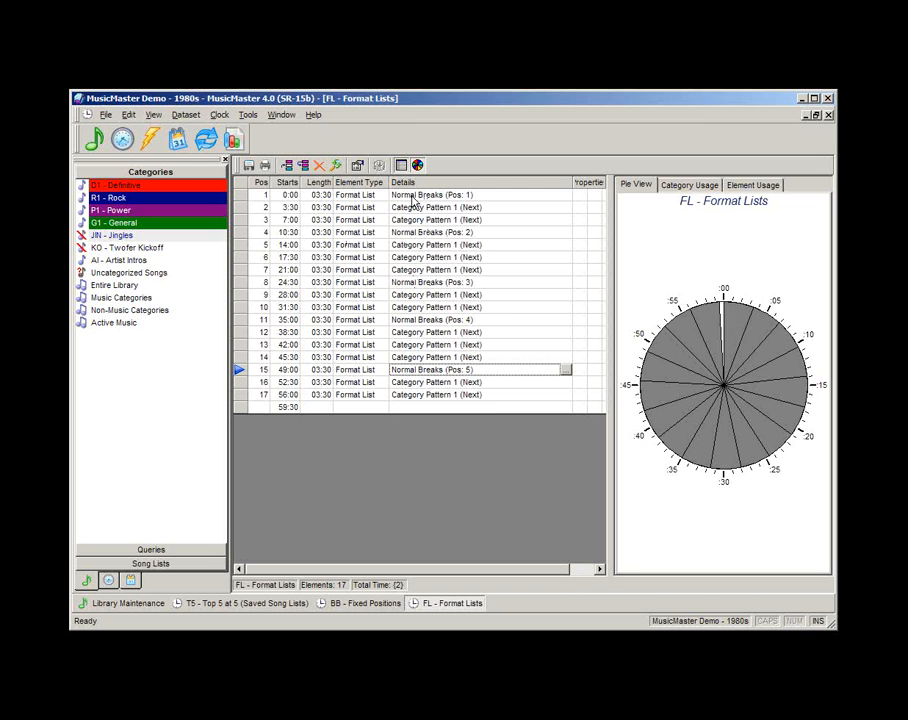
click(423, 209)
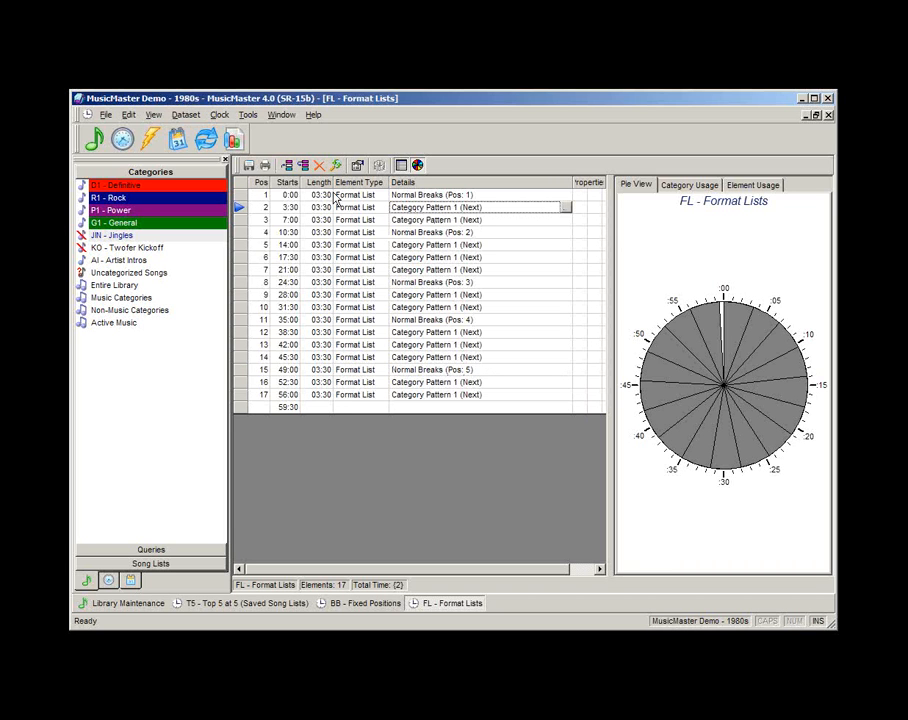
click(419, 221)
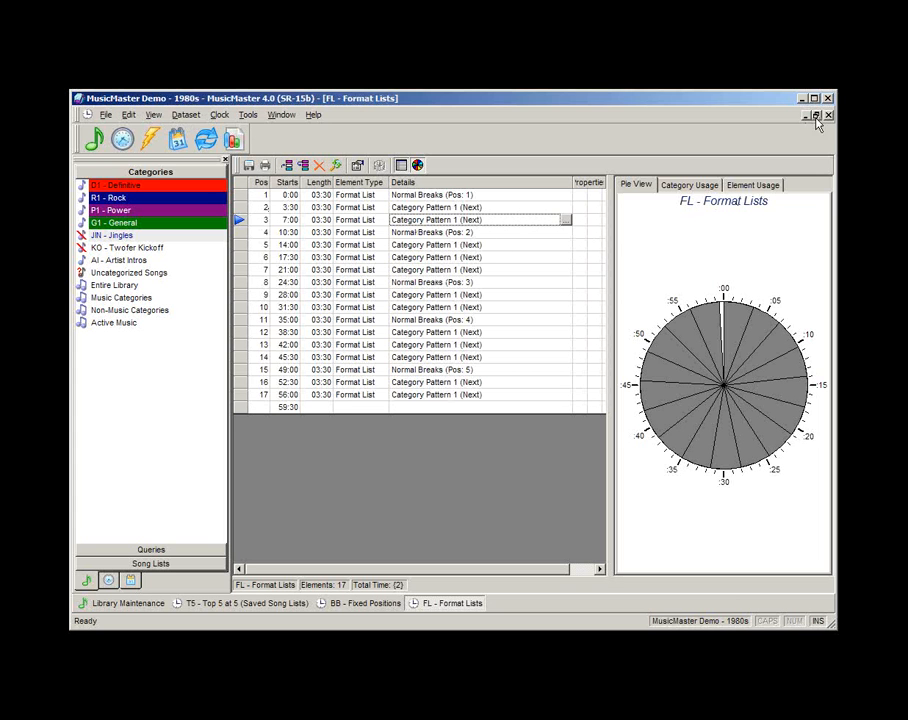
Assign the FL - Format Lists clock to every hour of every day in the Normal Rotation assignment grid
click(122, 139)
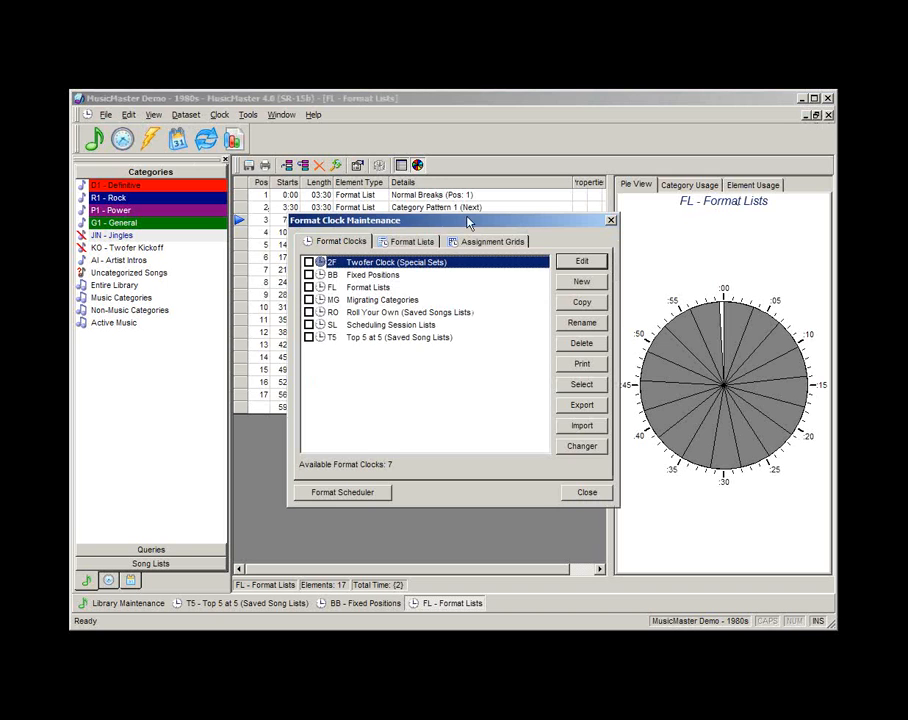
click(470, 241)
double_click(375, 264)
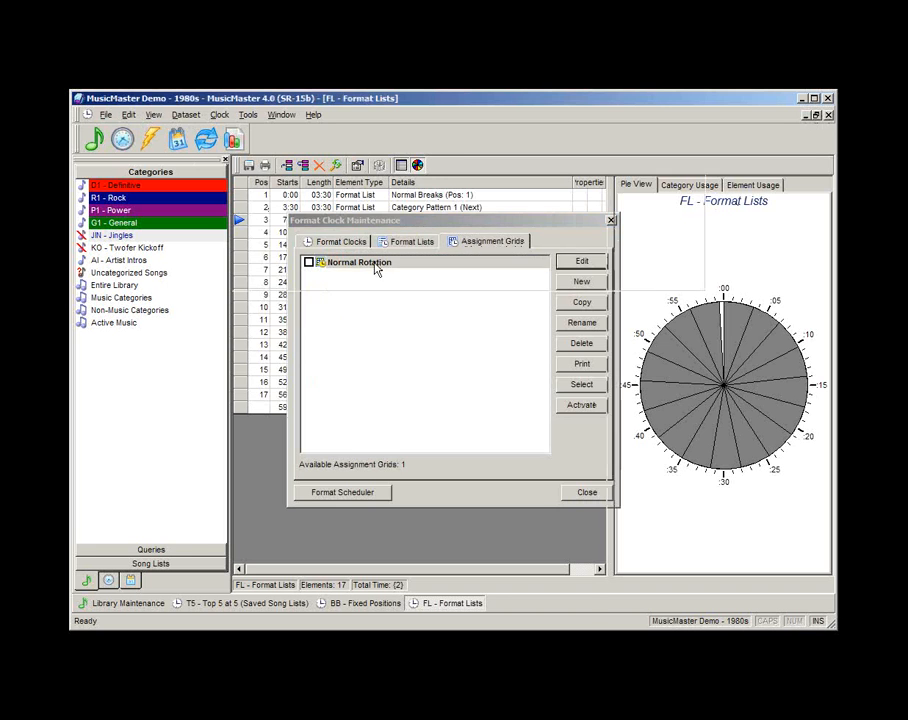
drag(263, 197, 695, 290)
click(379, 166)
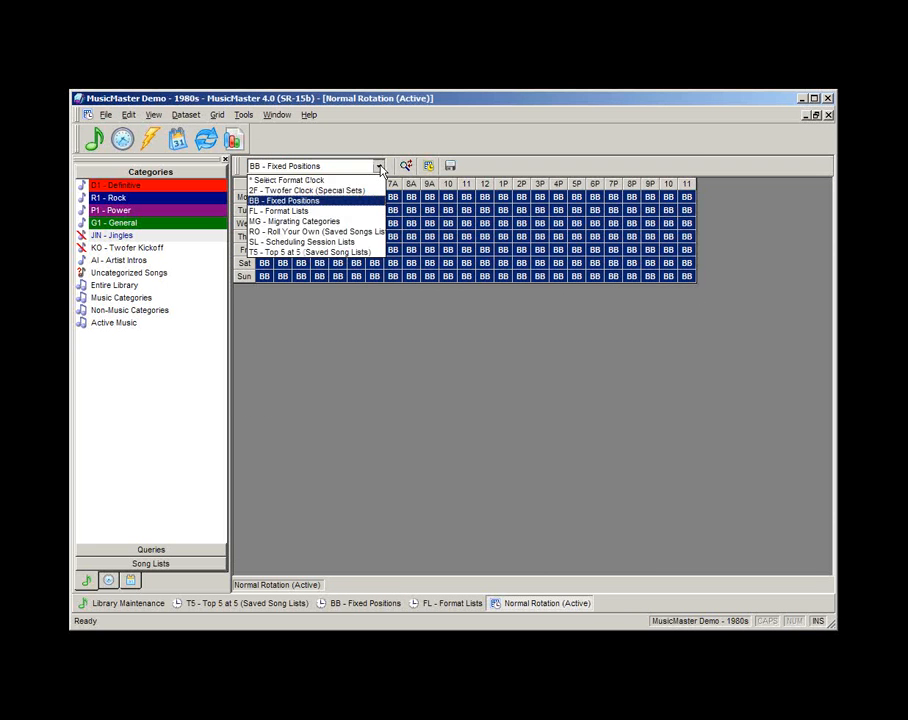
click(288, 211)
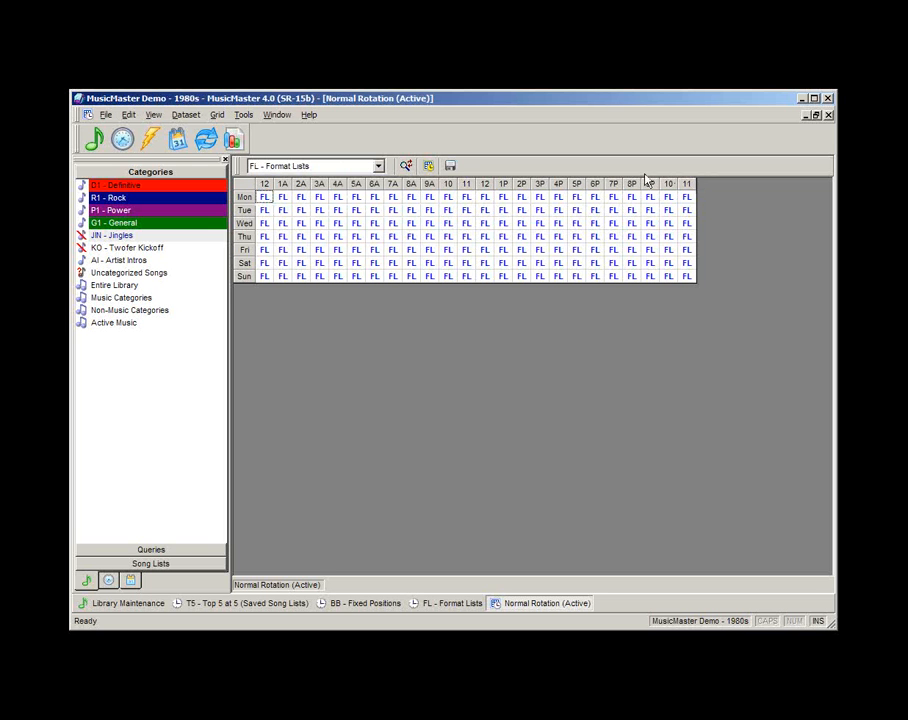
Return to the Format Lists clock, and reopen the Category Pattern 1 format list to examine its elements
click(428, 605)
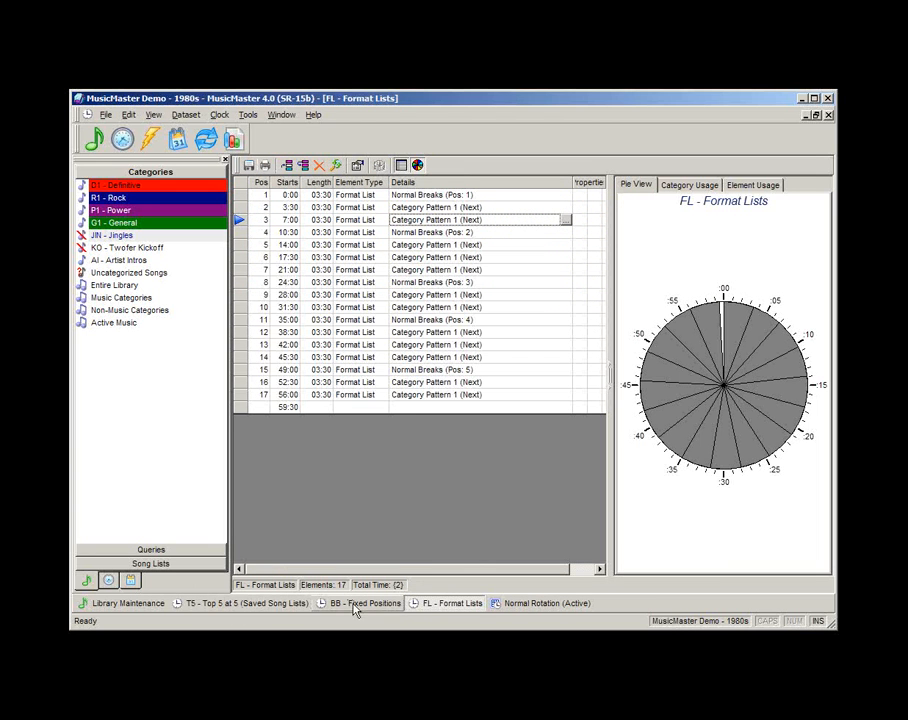
click(122, 140)
click(410, 241)
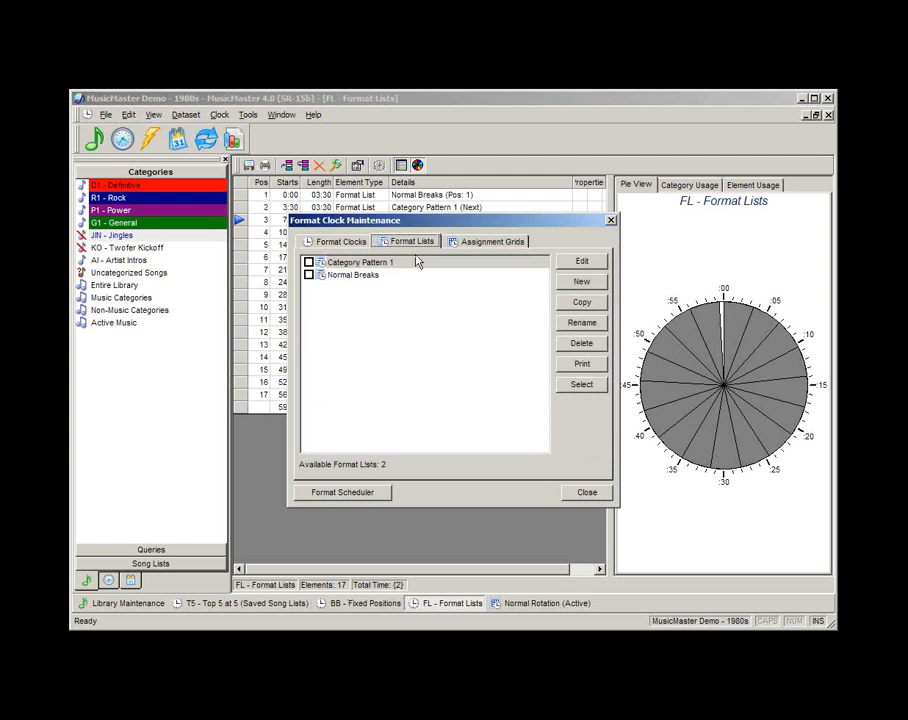
double_click(360, 262)
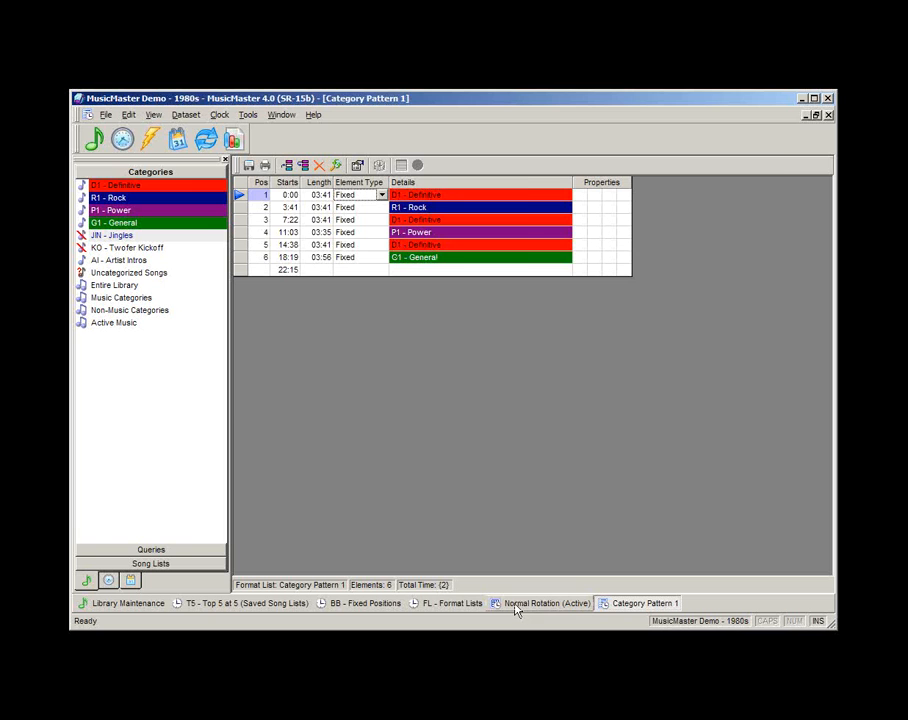
Compare the Format Lists clock with the Normal Rotation grid, and select the clock's Category Pattern 1 element at position 17
click(444, 606)
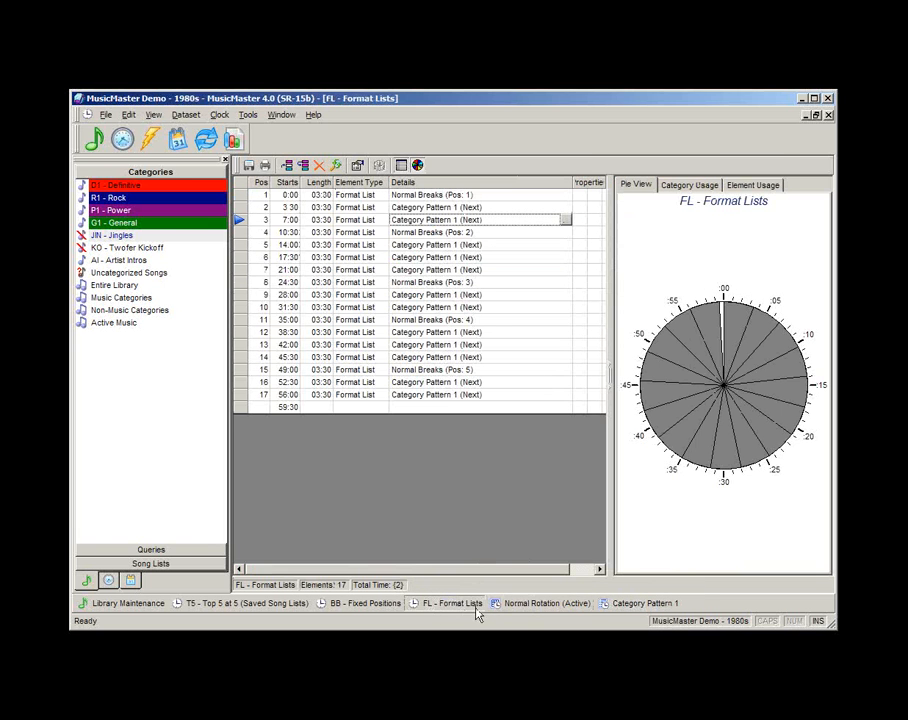
click(503, 602)
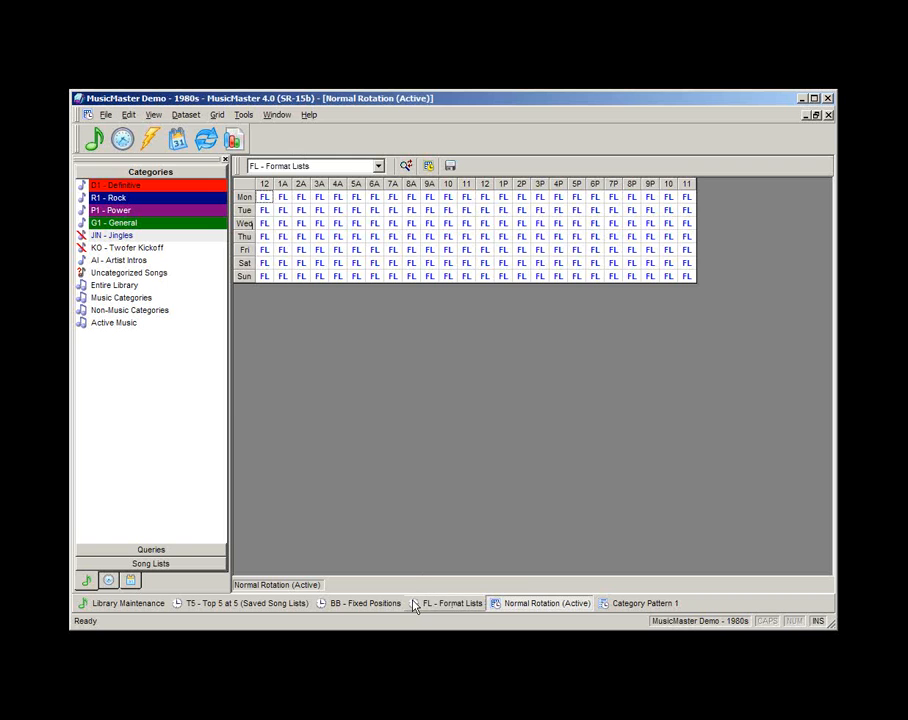
click(446, 607)
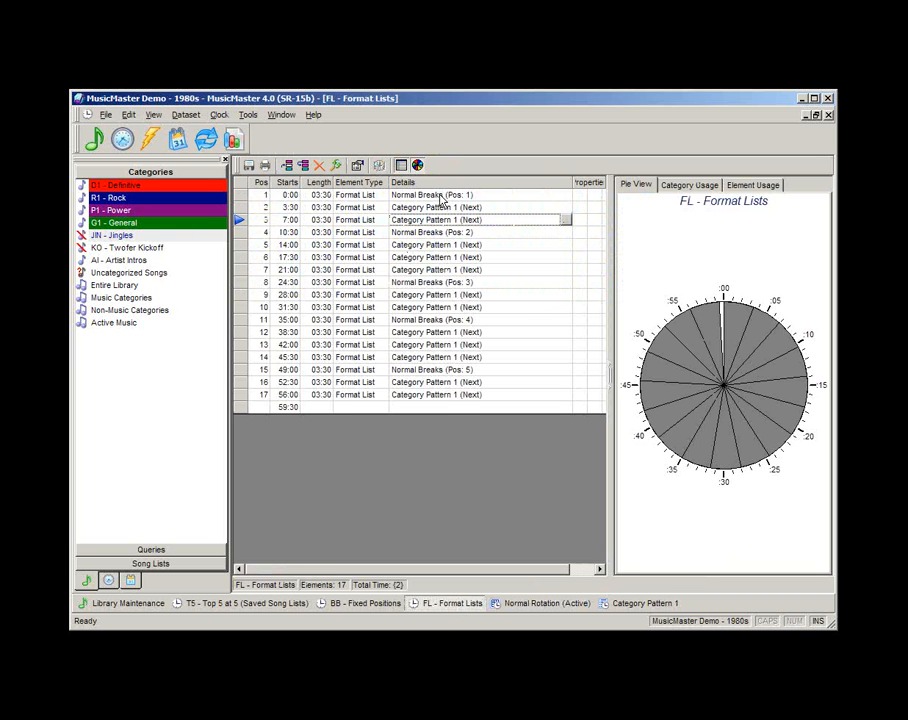
click(444, 396)
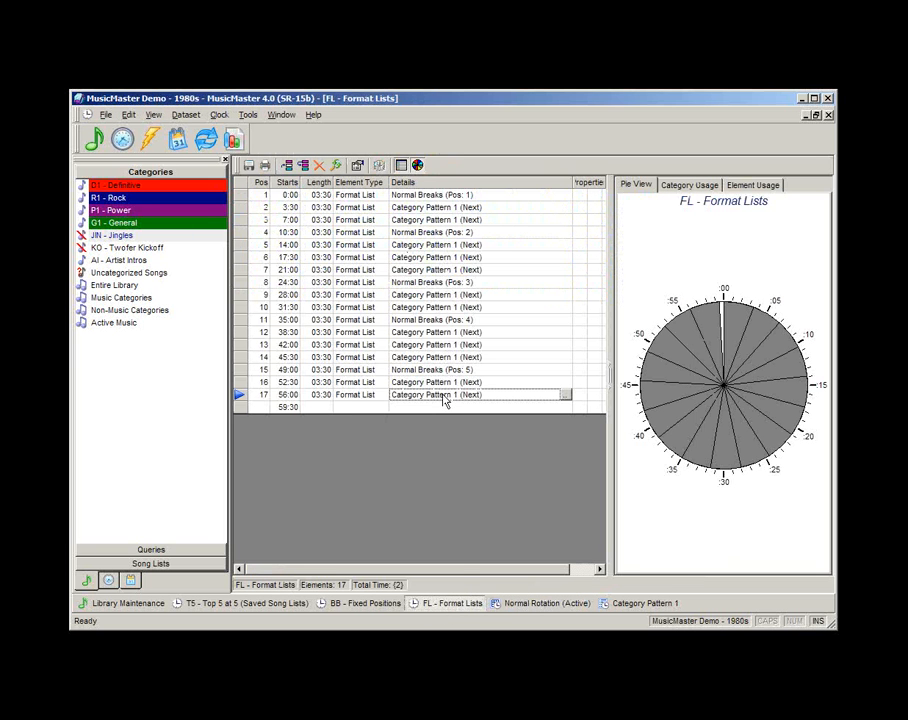
Review the D1 - Definitive and P1 - Power elements at positions 3 and 4 of Category Pattern 1, and return to the Normal Rotation grid
click(546, 606)
click(620, 604)
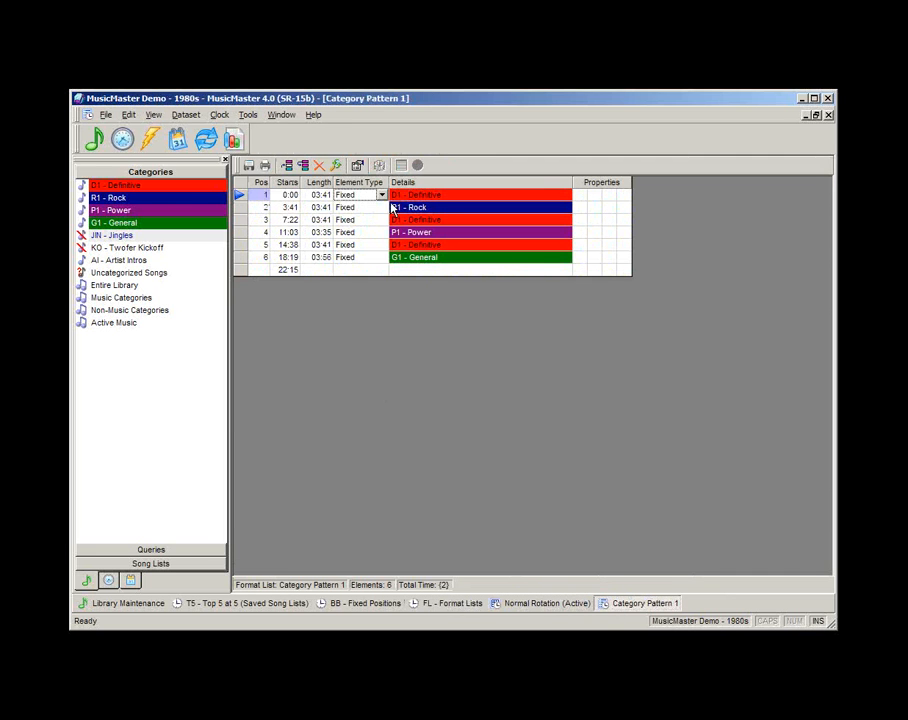
click(424, 222)
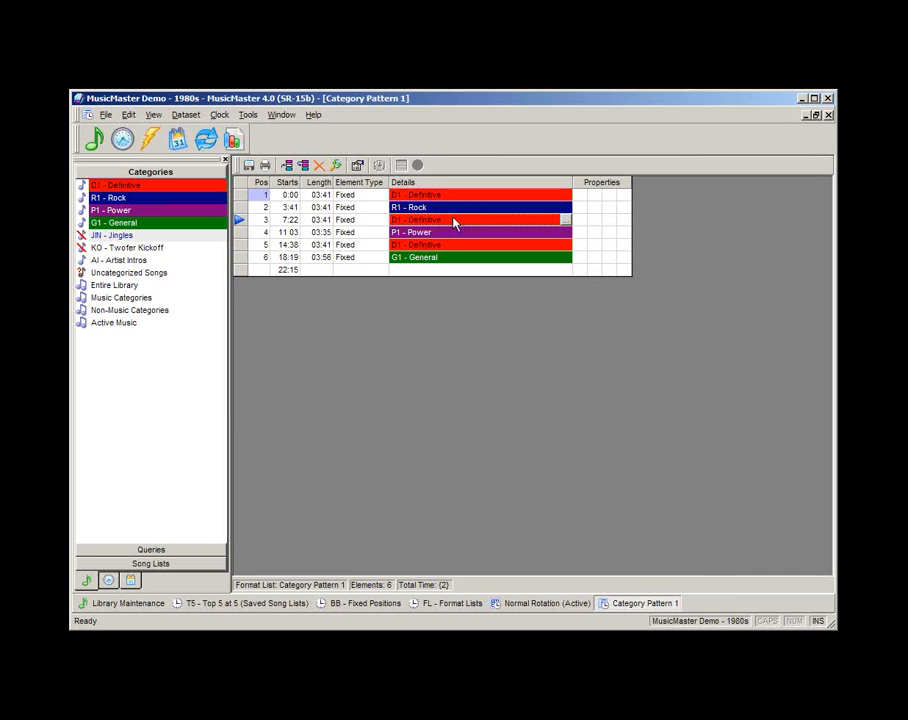
click(438, 236)
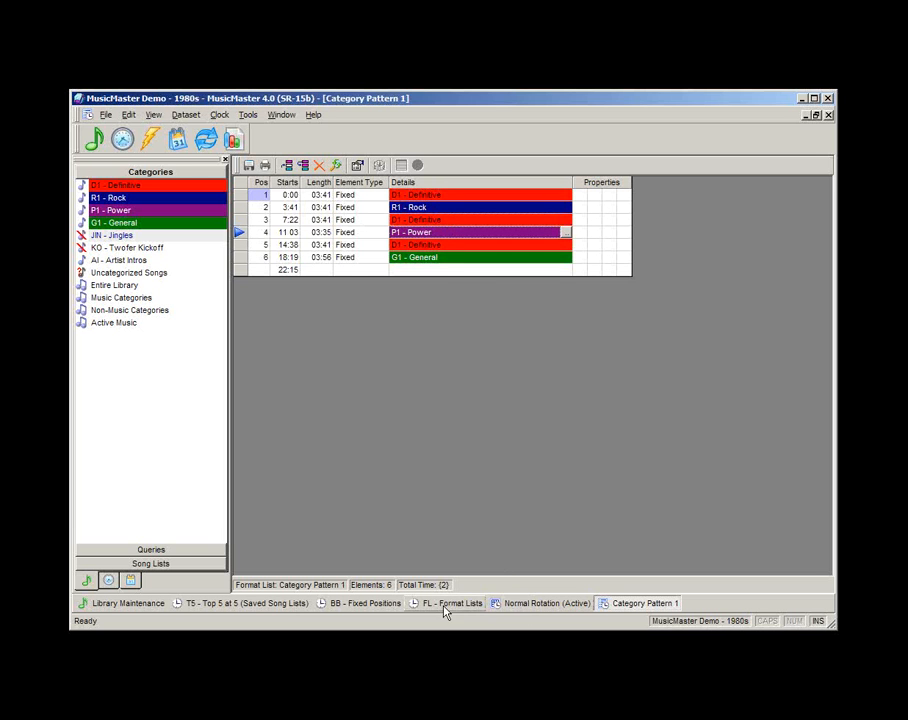
click(513, 607)
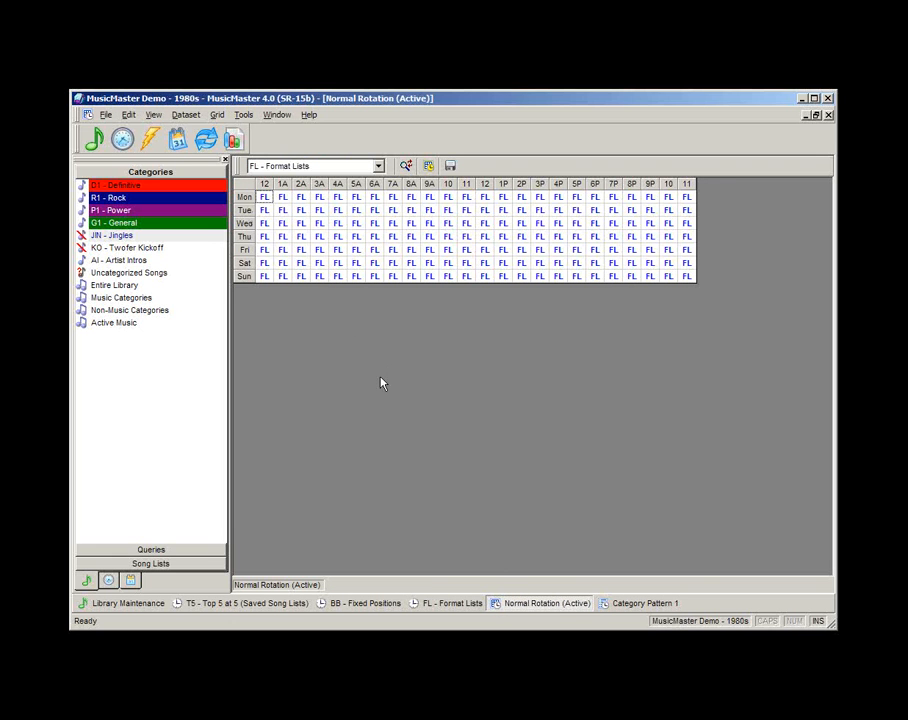
Examine the import options of the Format Lists clock's position 2 element, including Multiple Elements, and cancel without changing it
click(436, 603)
click(479, 207)
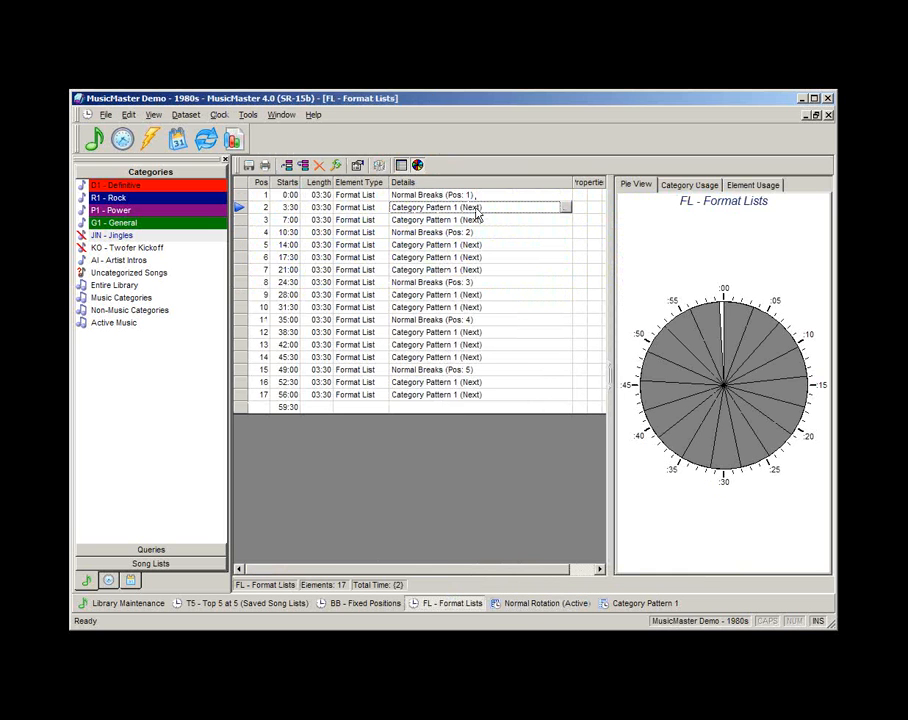
click(566, 208)
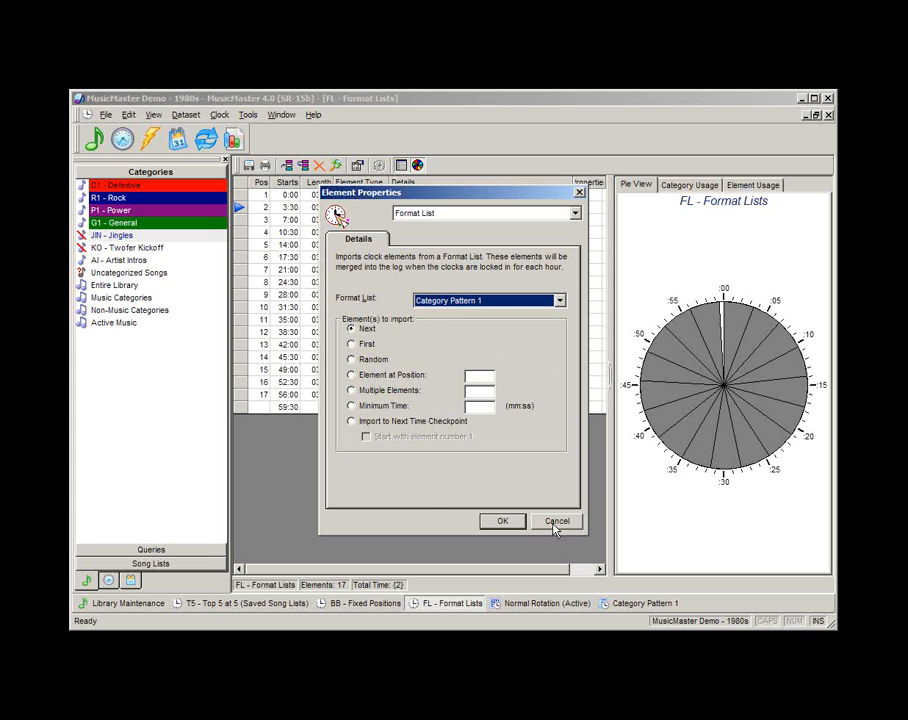
click(350, 390)
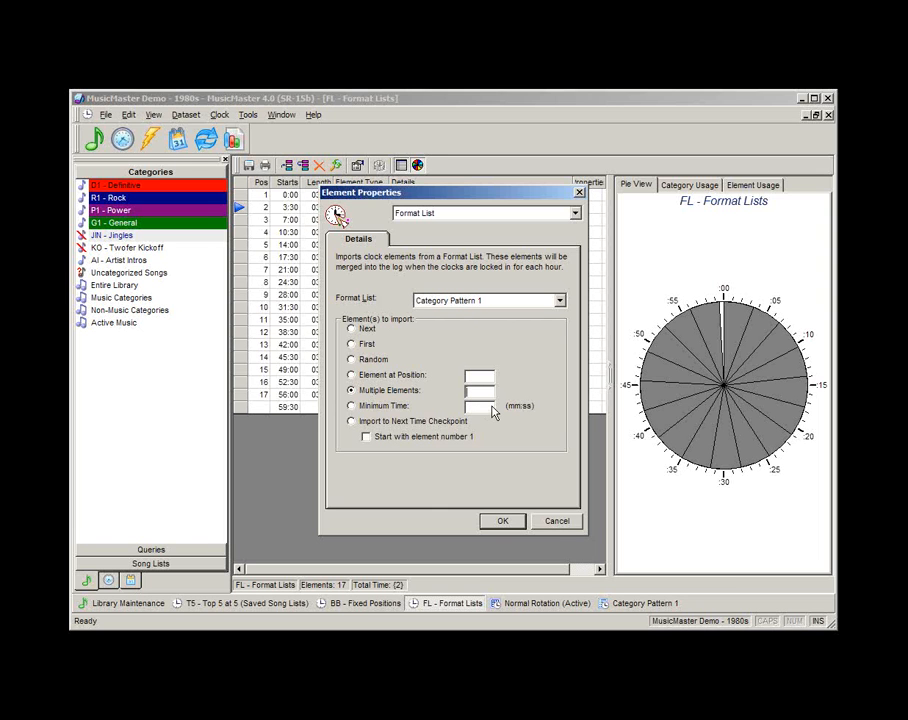
click(557, 521)
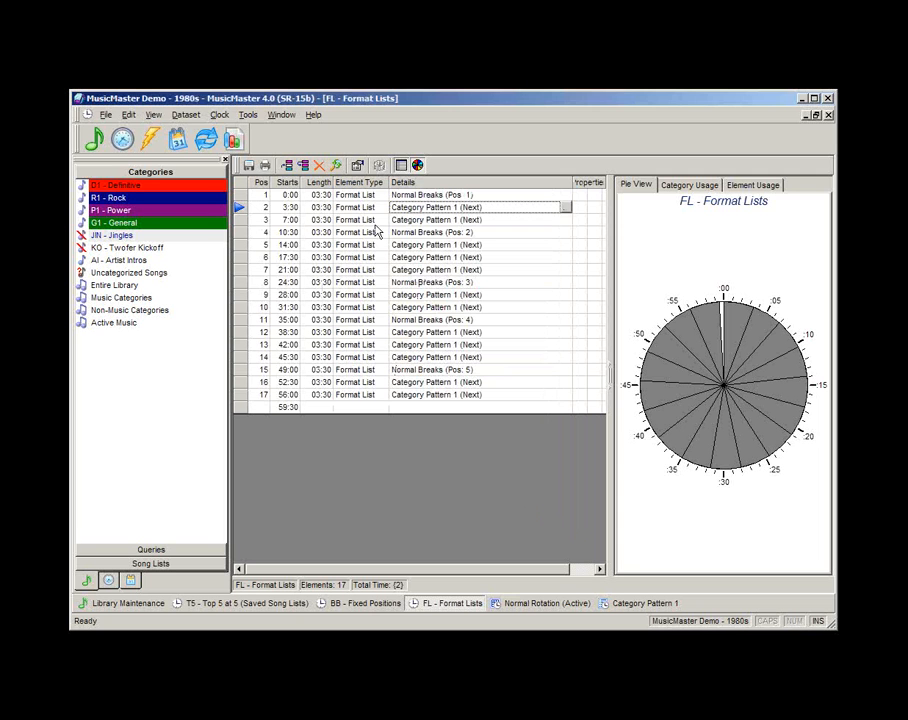
click(290, 207)
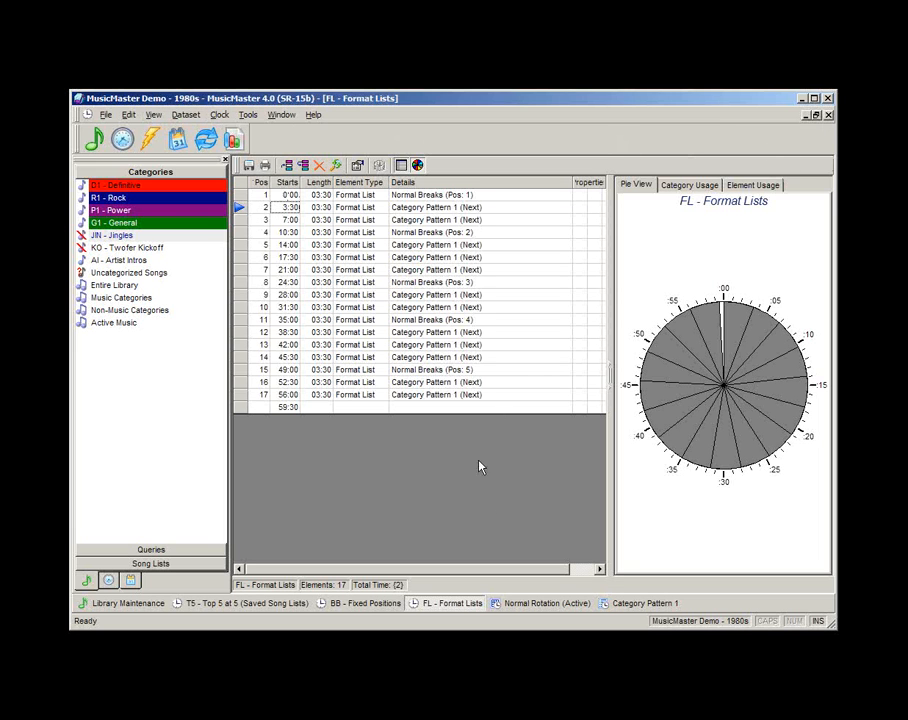
Close the Format Lists clock and the Category Pattern 1 list, and save the Normal Rotation grid's changes on closing it
click(828, 115)
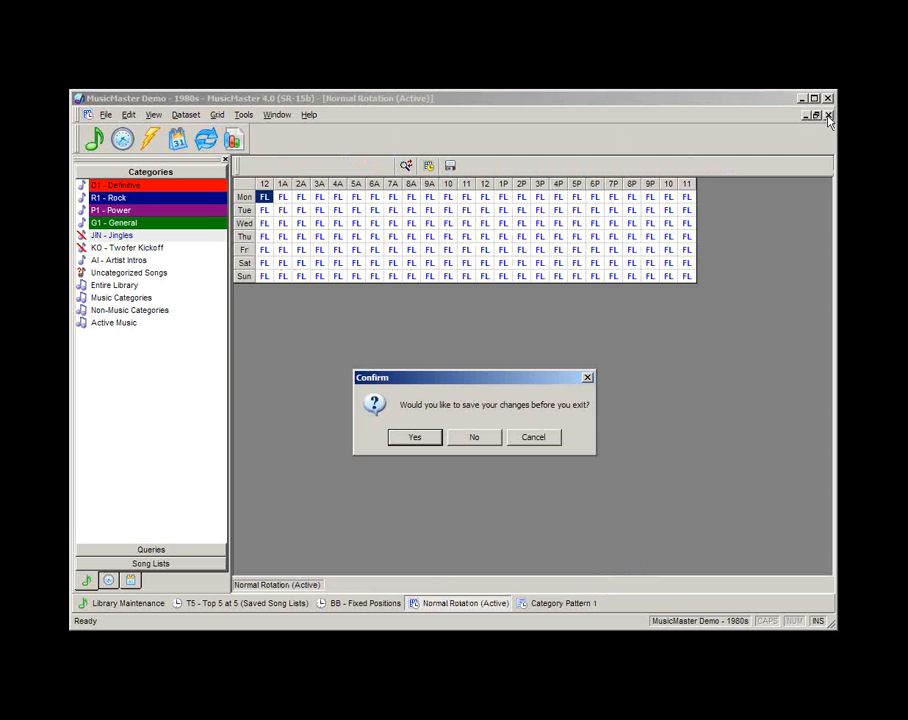
click(428, 437)
click(828, 115)
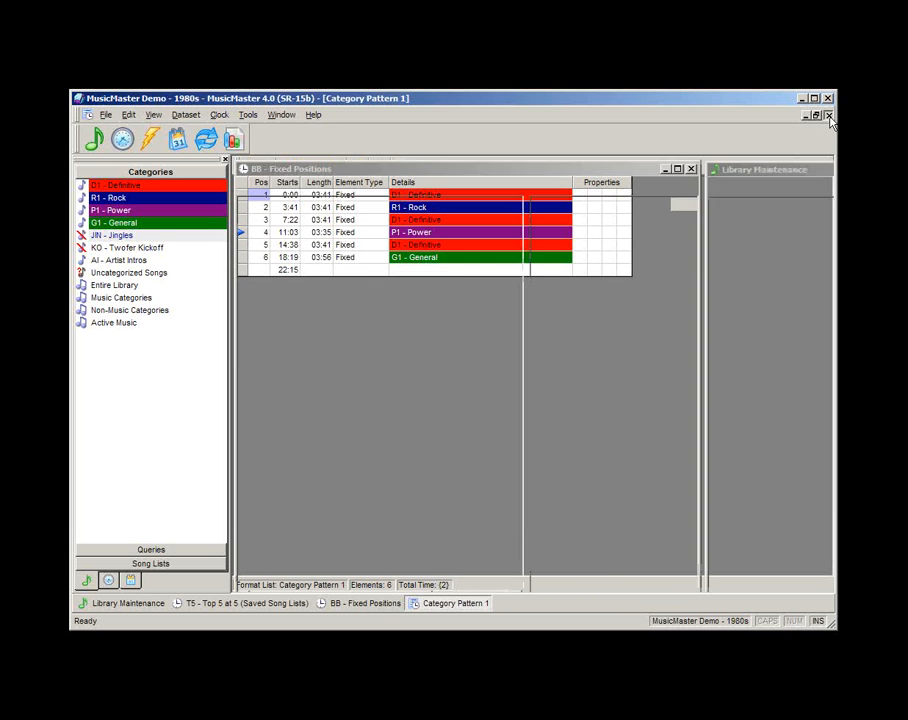
Close the BB - Fixed Positions and T5 - Top 5 at 5 clocks, saving the changes to both
click(828, 115)
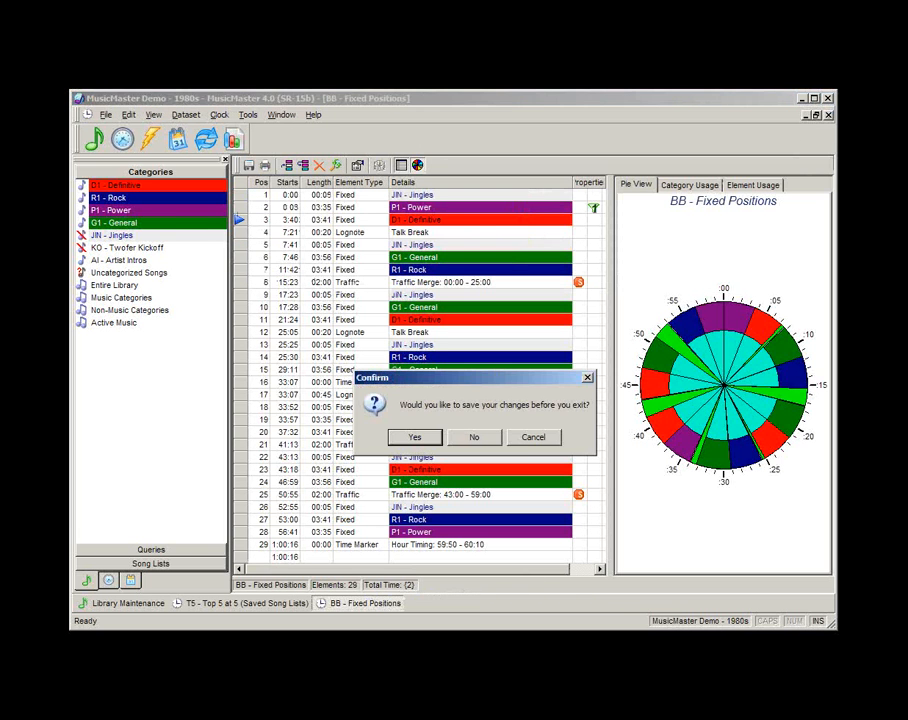
click(415, 437)
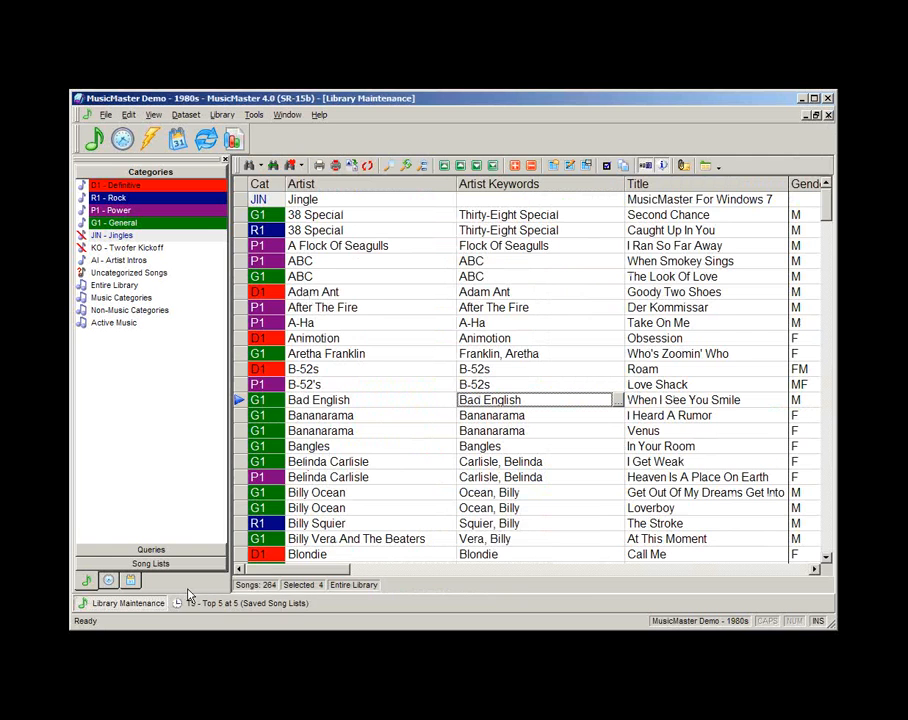
click(215, 603)
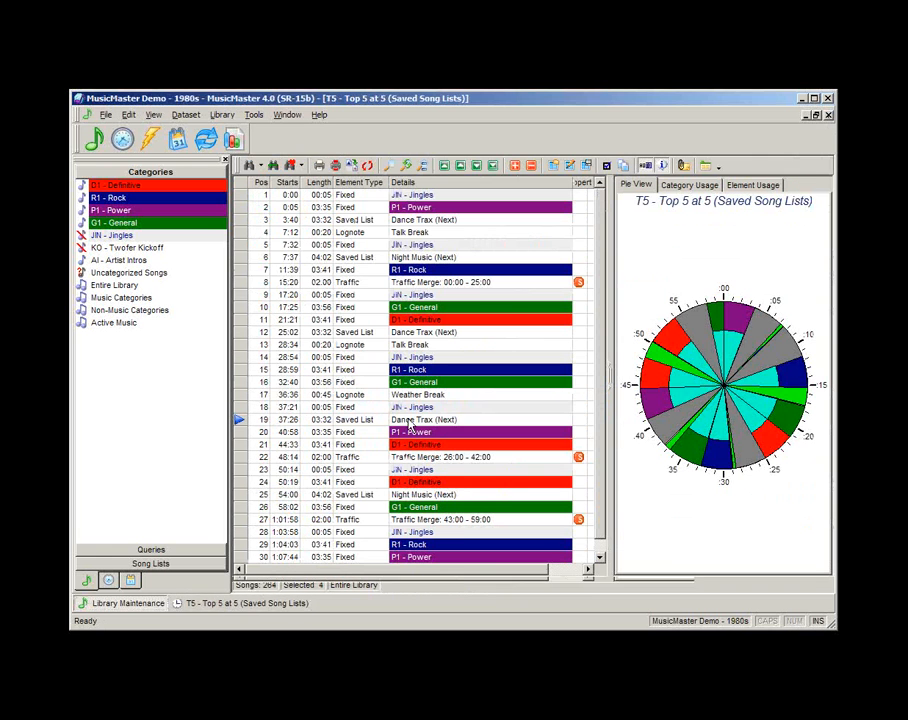
click(828, 115)
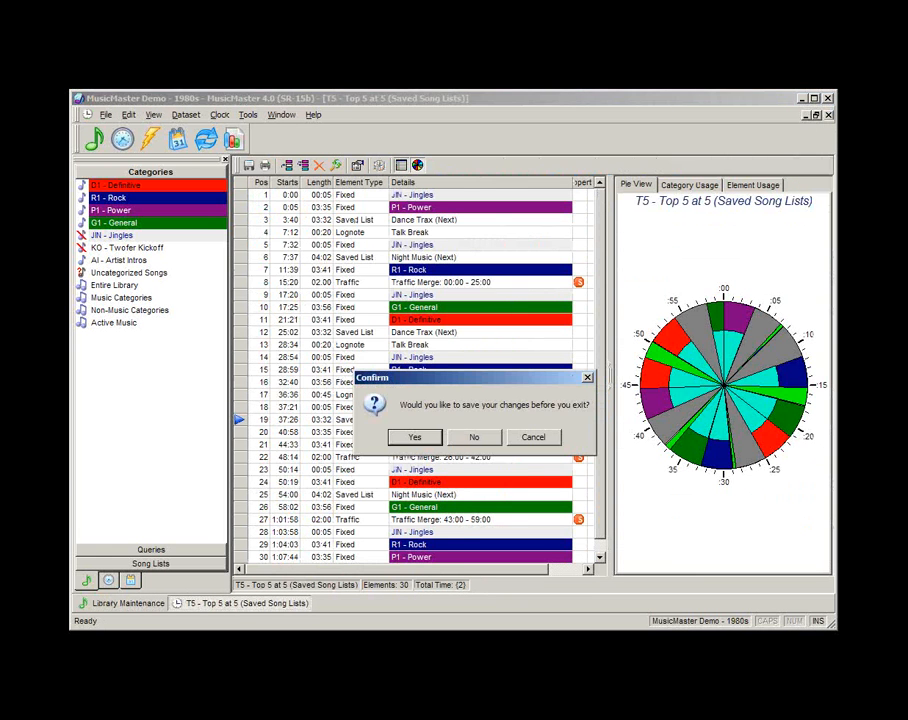
click(415, 437)
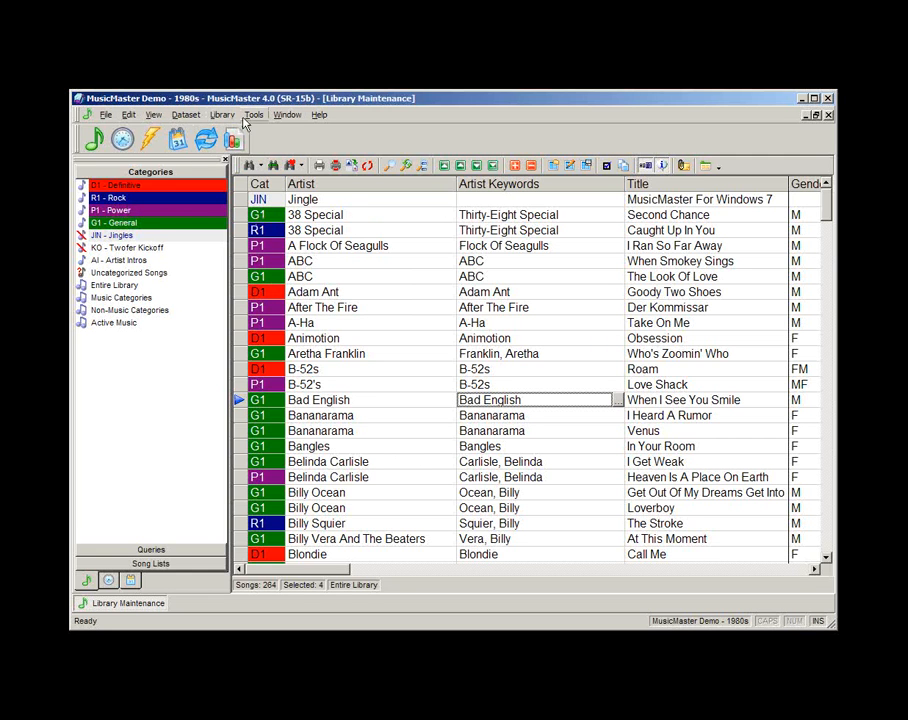
Create a new format list described as My Special Show
click(123, 140)
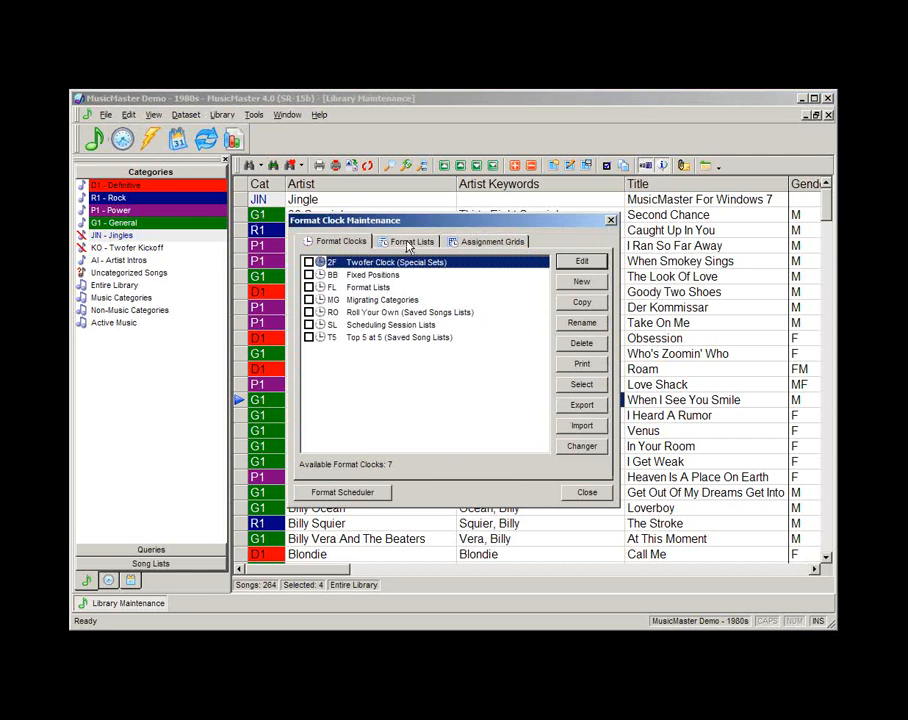
click(412, 241)
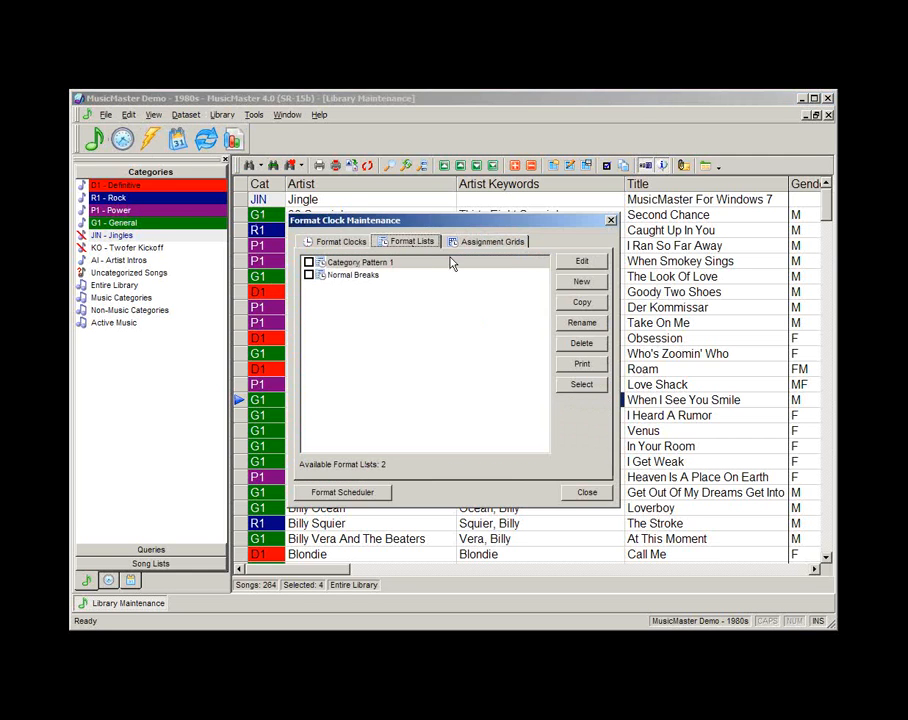
click(583, 282)
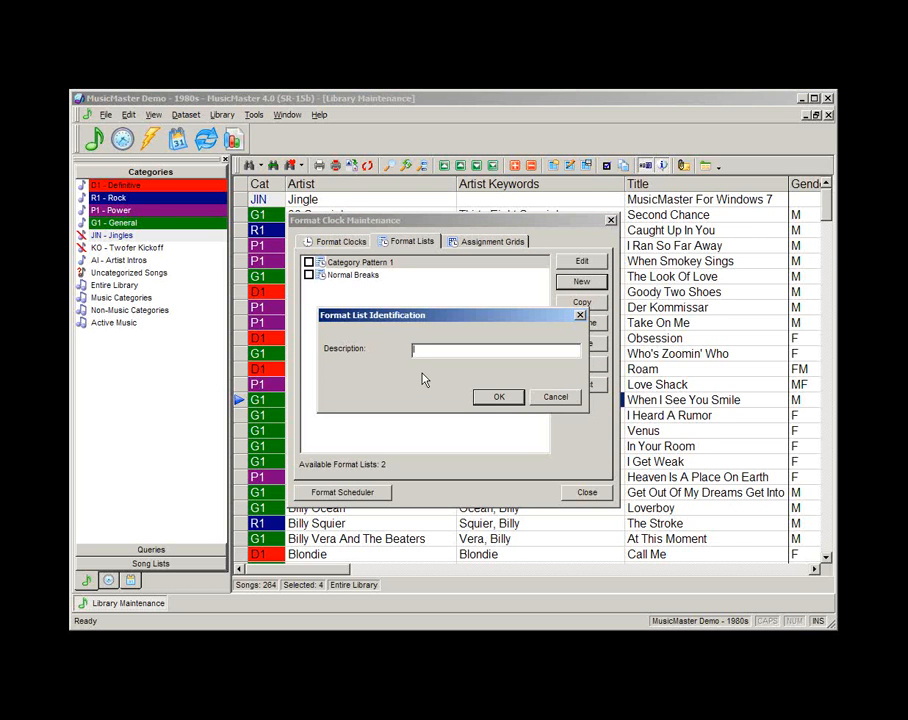
text(My Special Show)
click(498, 397)
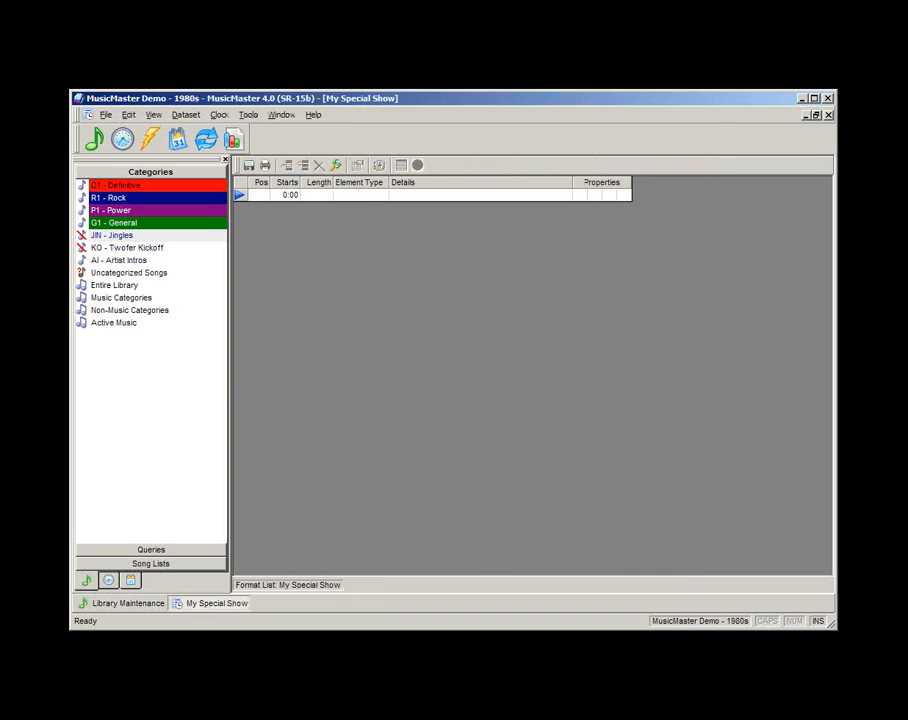
Tile the My Special Show list and Library Maintenance side by side vertically, narrowing the list and widening the library
click(816, 116)
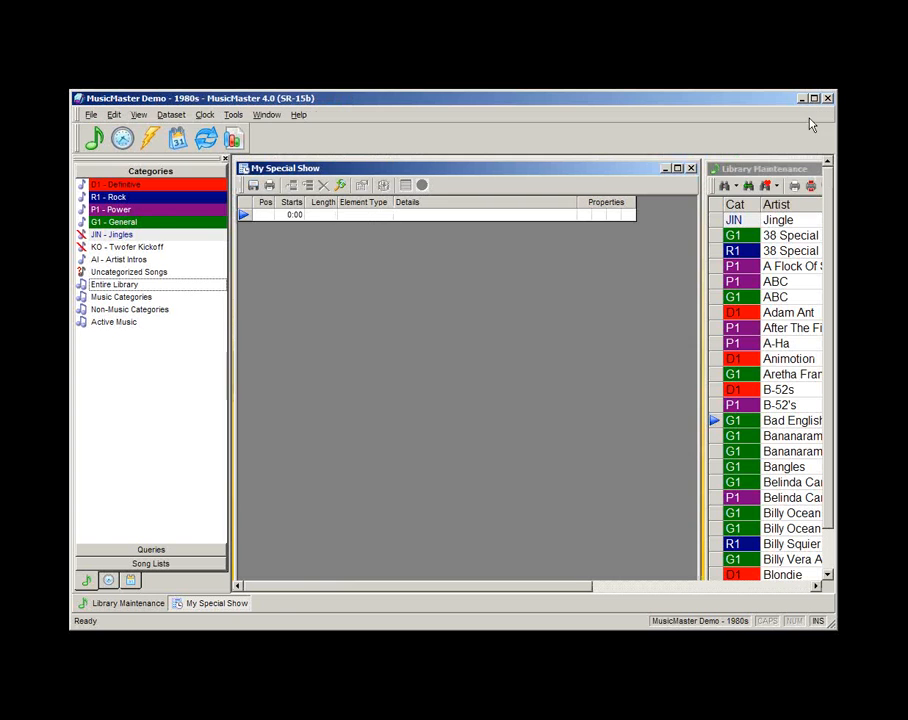
click(264, 116)
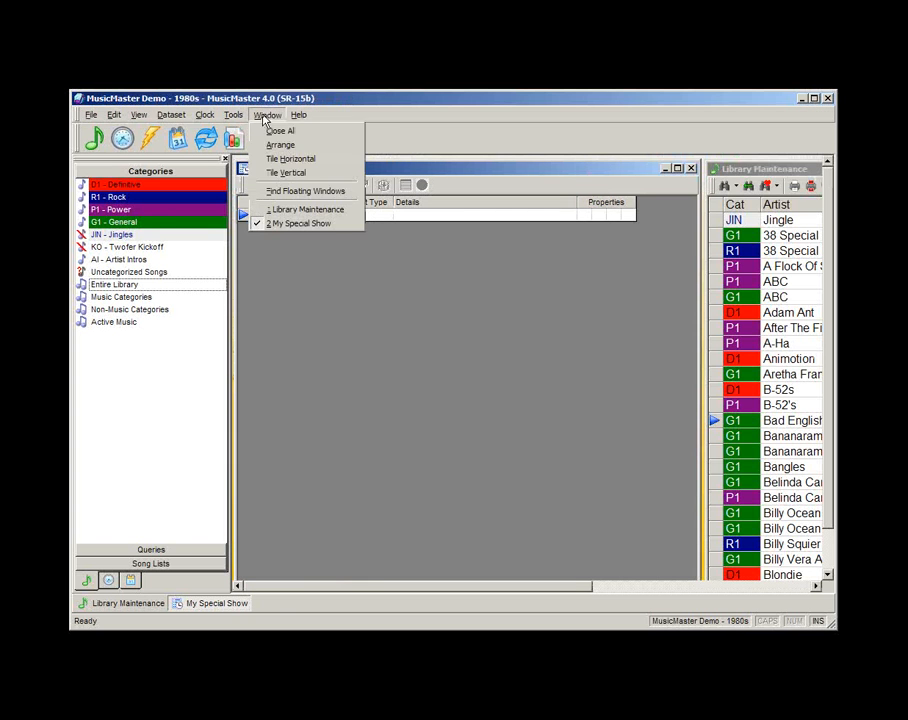
click(292, 173)
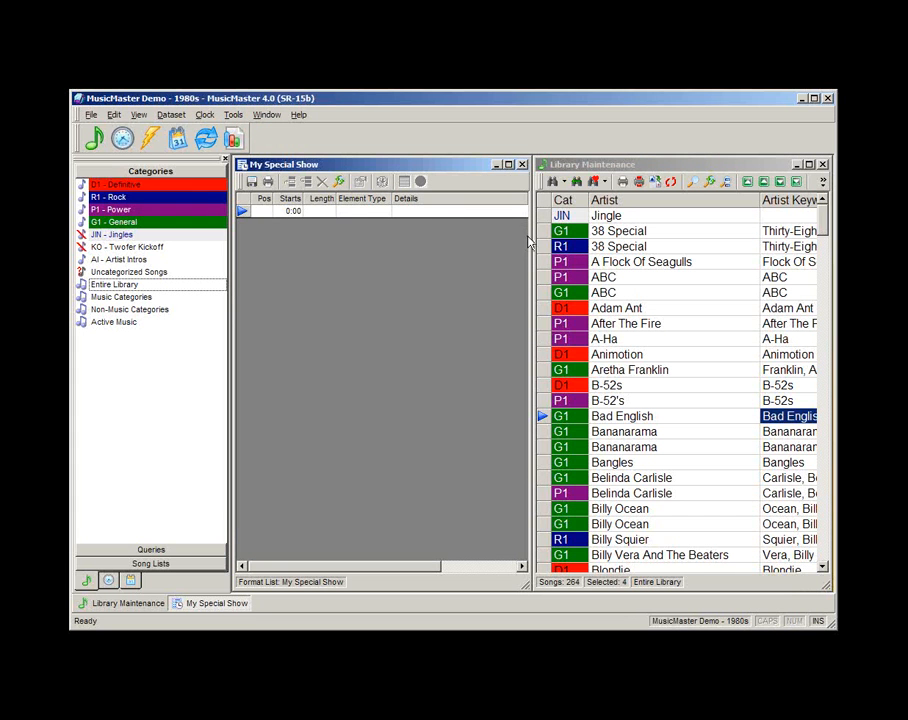
drag(530, 262, 456, 262)
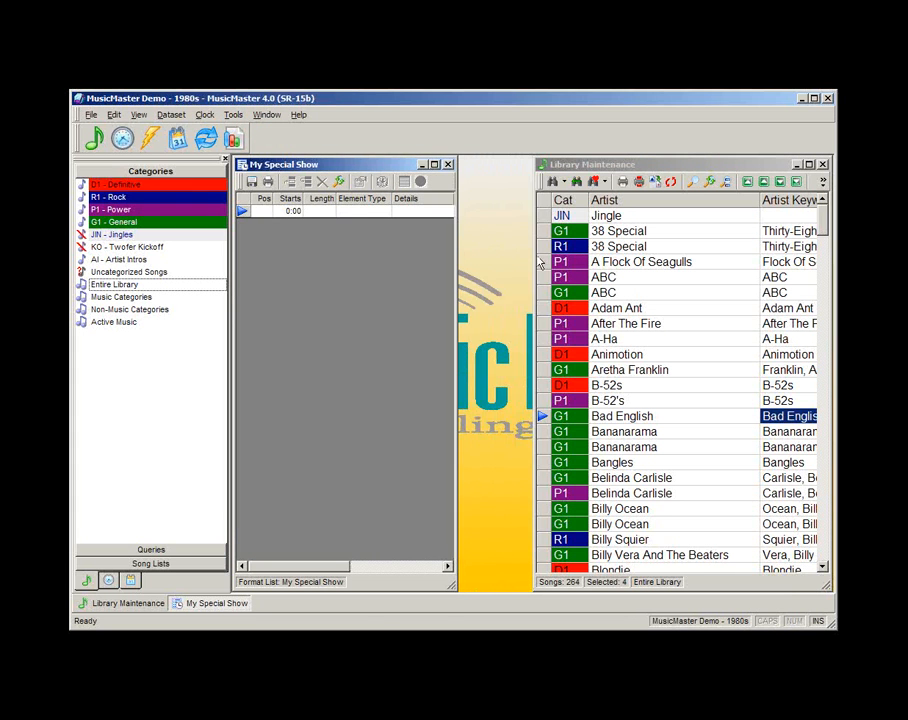
drag(534, 255, 462, 262)
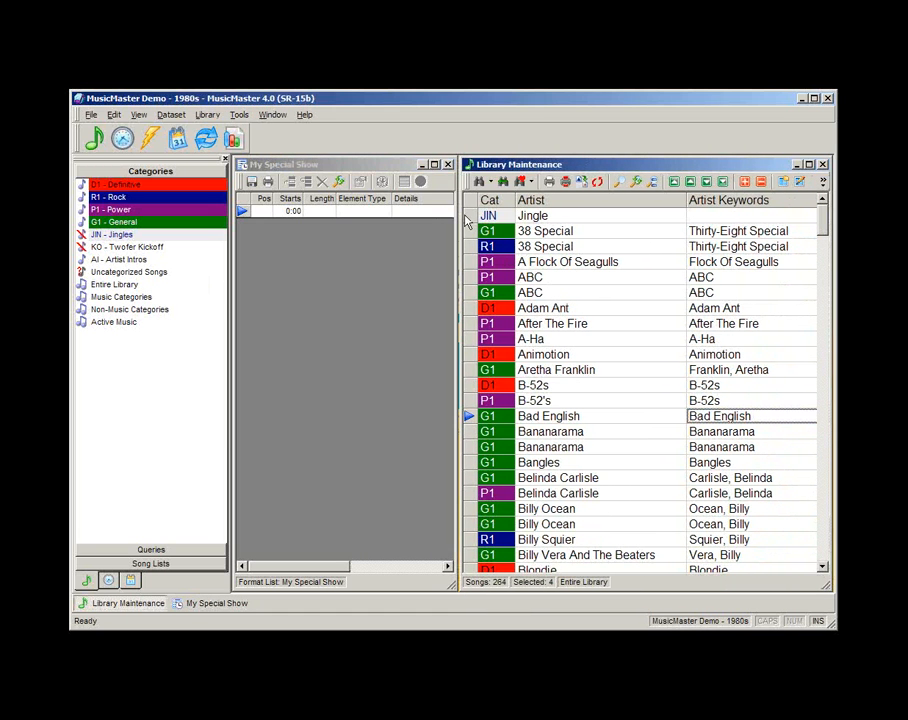
Add forced songs from the library to My Special Show: the Jingle, 38 Special's Second Chance, ABC's When Smokey Sings, and the Jingle again
drag(490, 216, 288, 212)
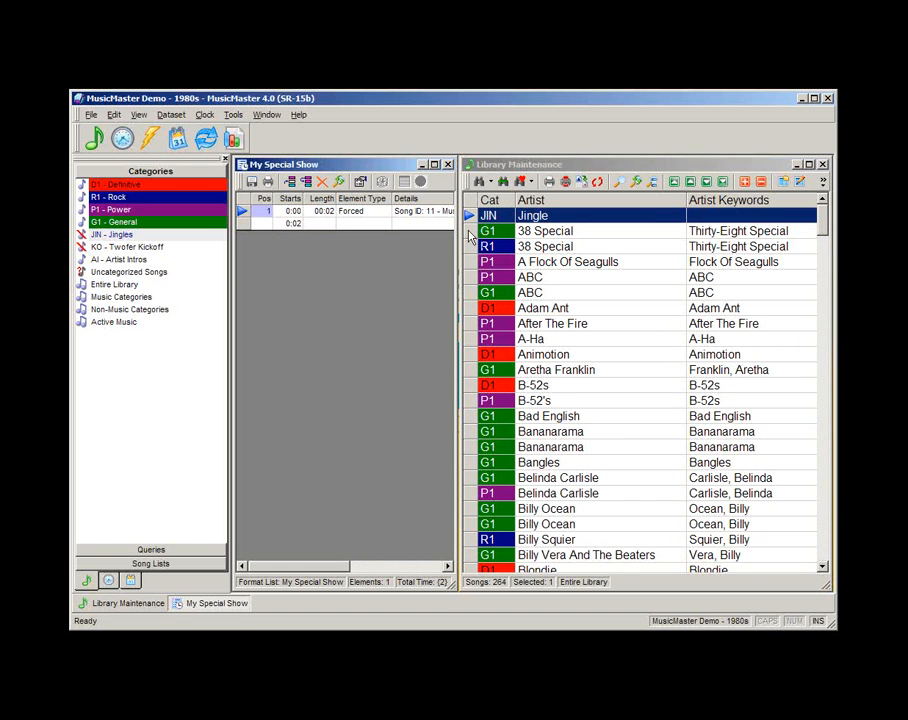
drag(472, 233, 330, 226)
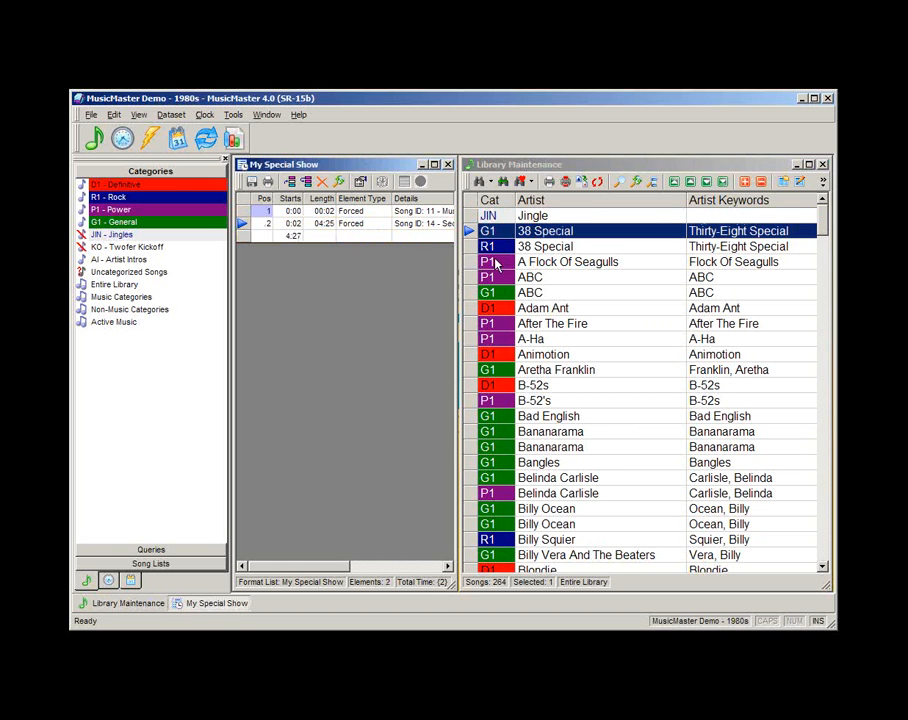
drag(466, 280, 341, 242)
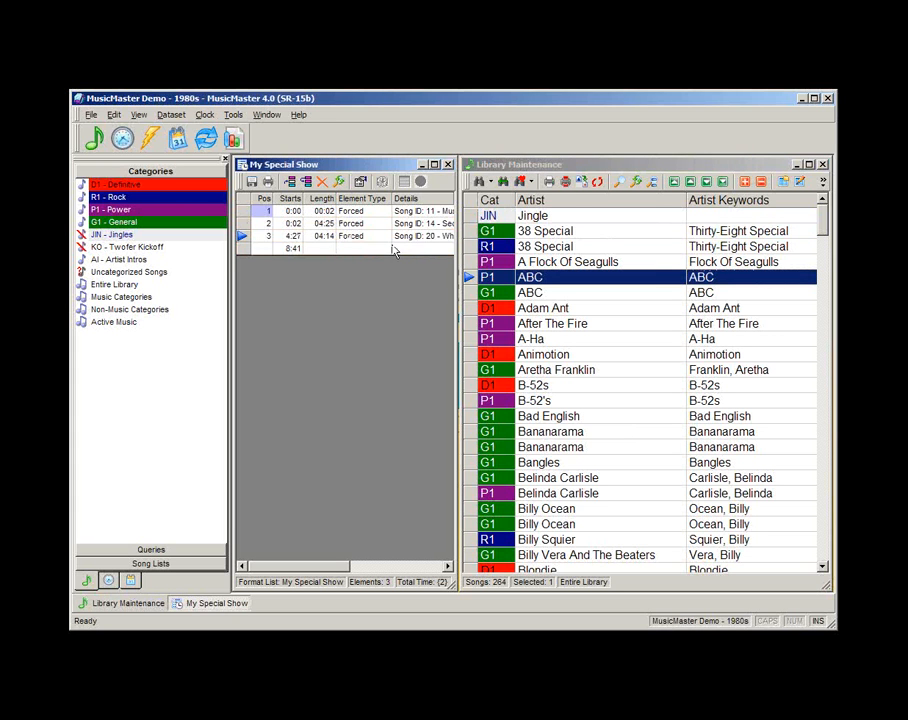
click(470, 218)
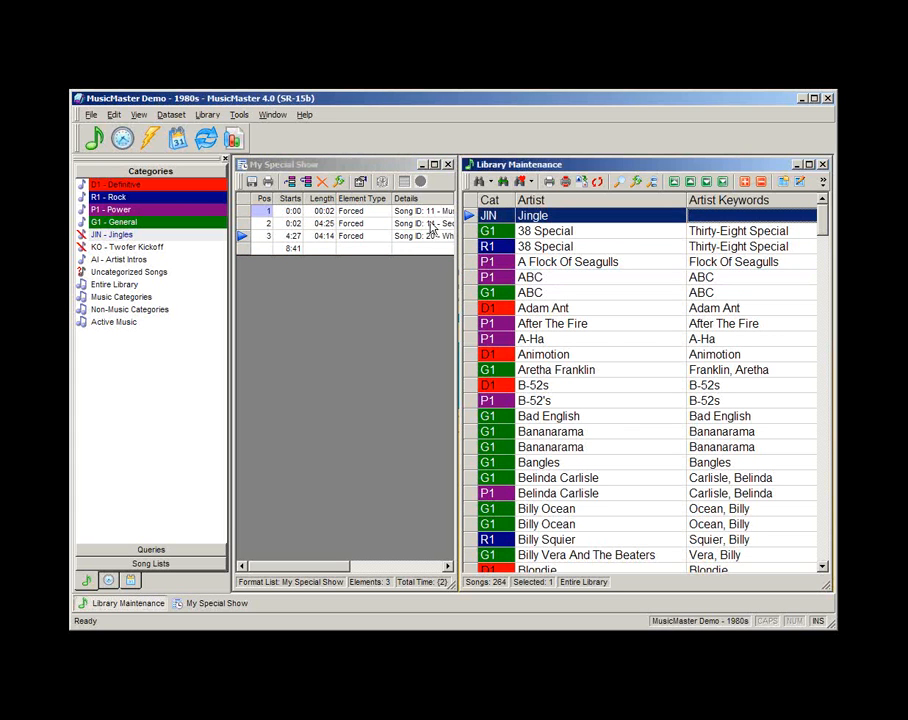
drag(470, 218, 392, 248)
Add a Lognote element at position 5 with description Talk Break, length 02:00 and Sweep Marker enabled
click(345, 261)
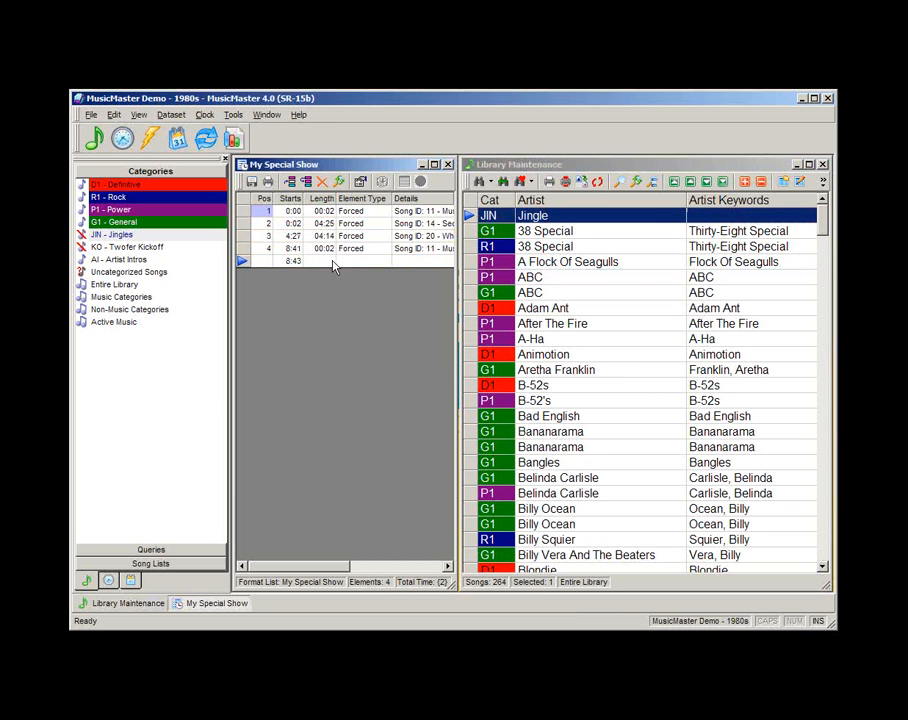
click(385, 262)
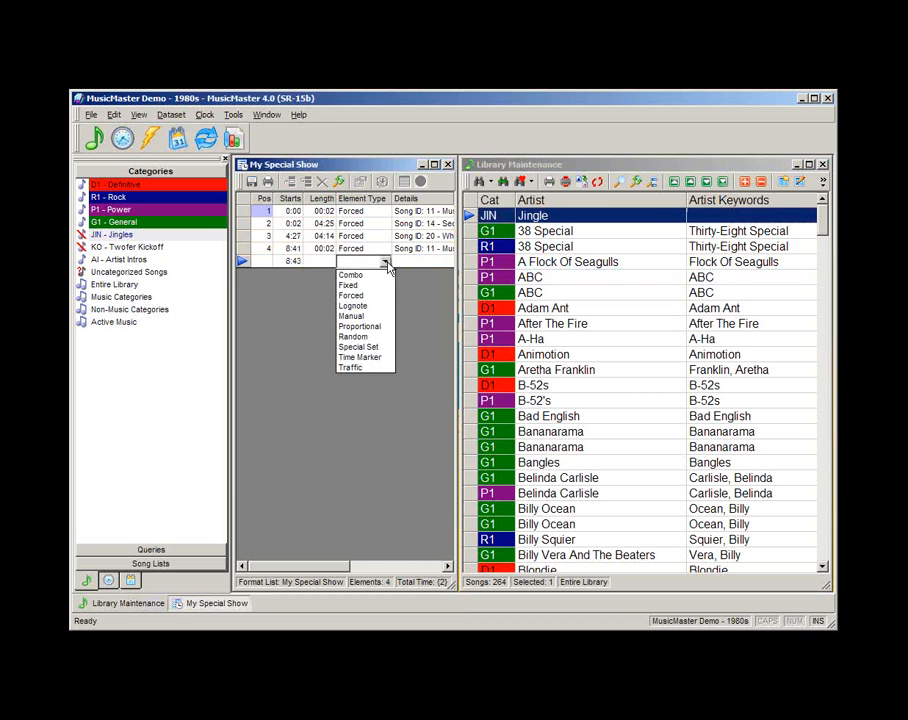
click(353, 305)
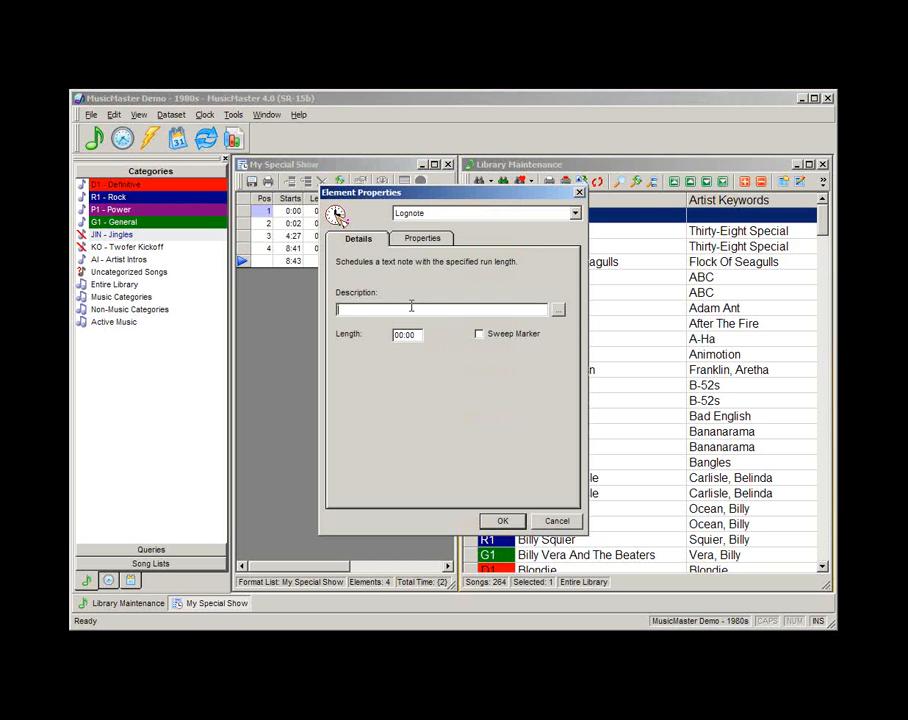
text(Talk Break)
key(Tab)
text(:3)
click(480, 334)
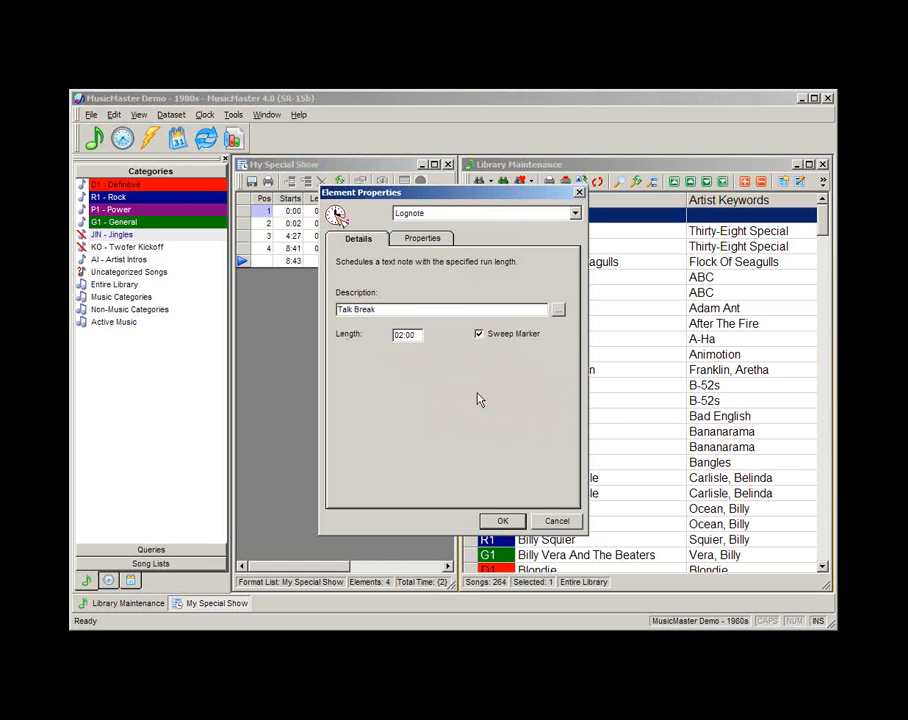
click(500, 521)
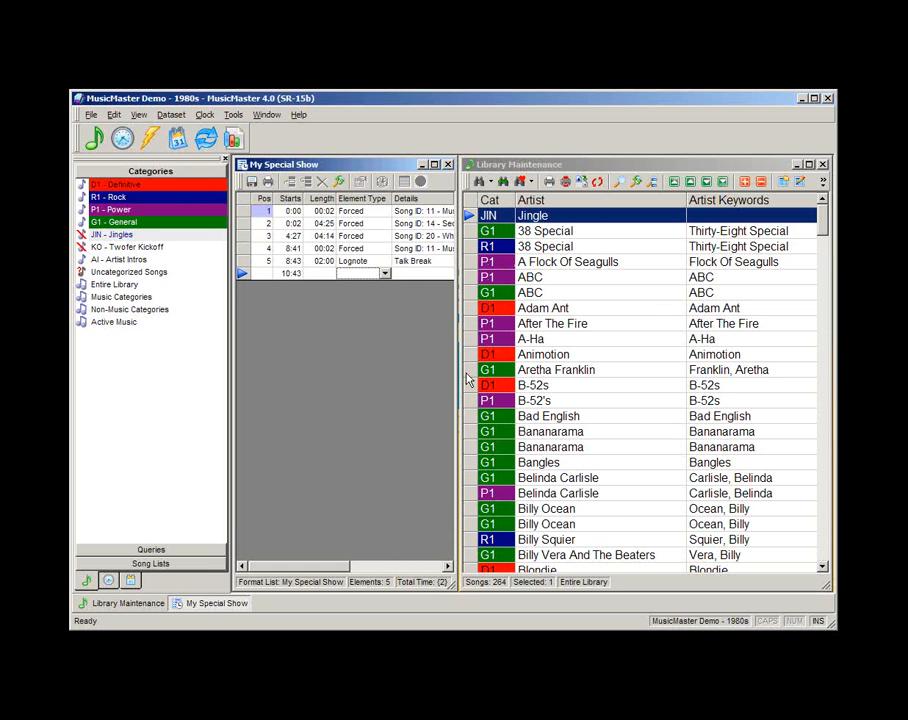
Add Animotion's Obsession as the element at position 6 and close the maximized My Special Show list
drag(469, 356, 365, 275)
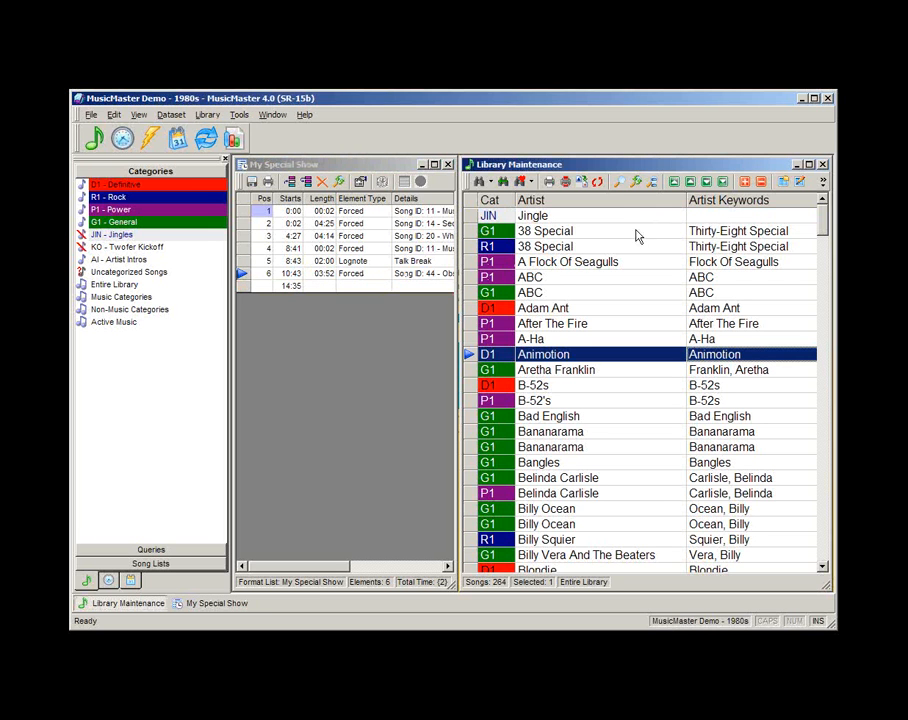
click(435, 165)
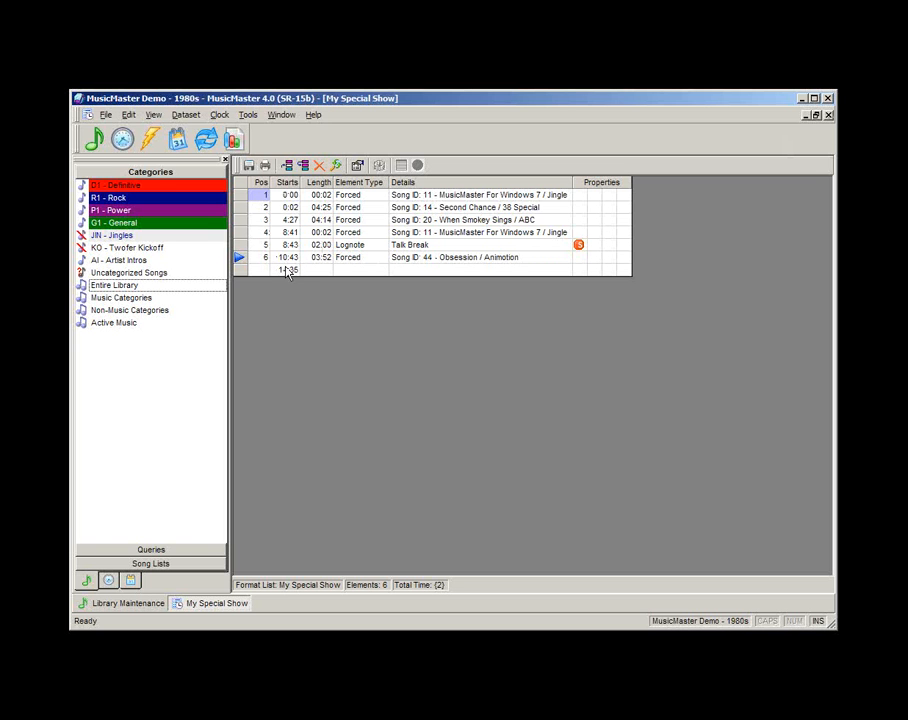
click(828, 115)
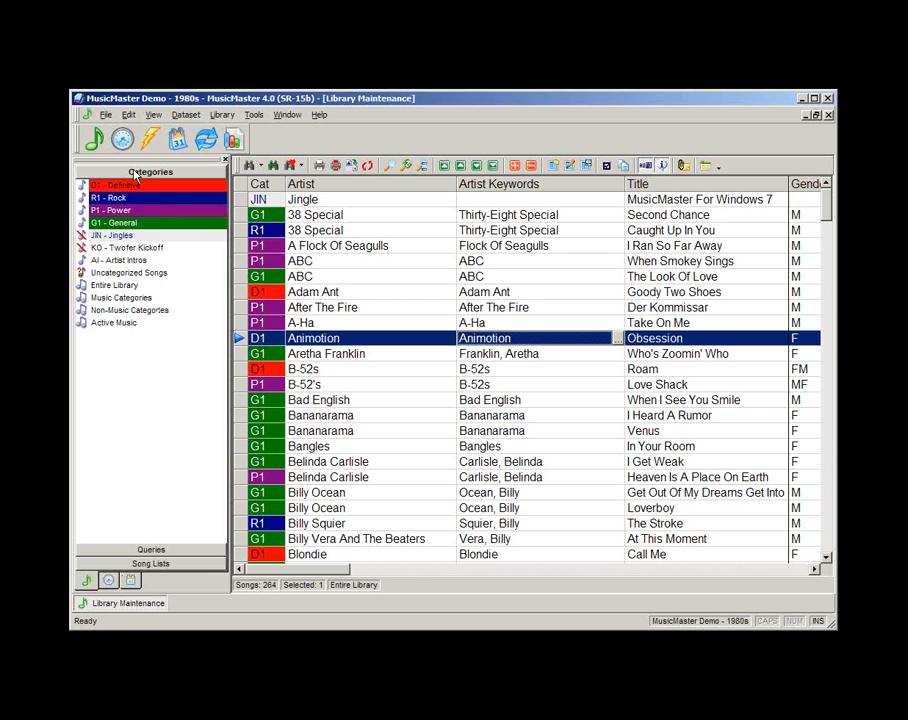
Open the BB - Fixed Positions clock and insert a Format List element before the G1 - General element at position 15
click(121, 139)
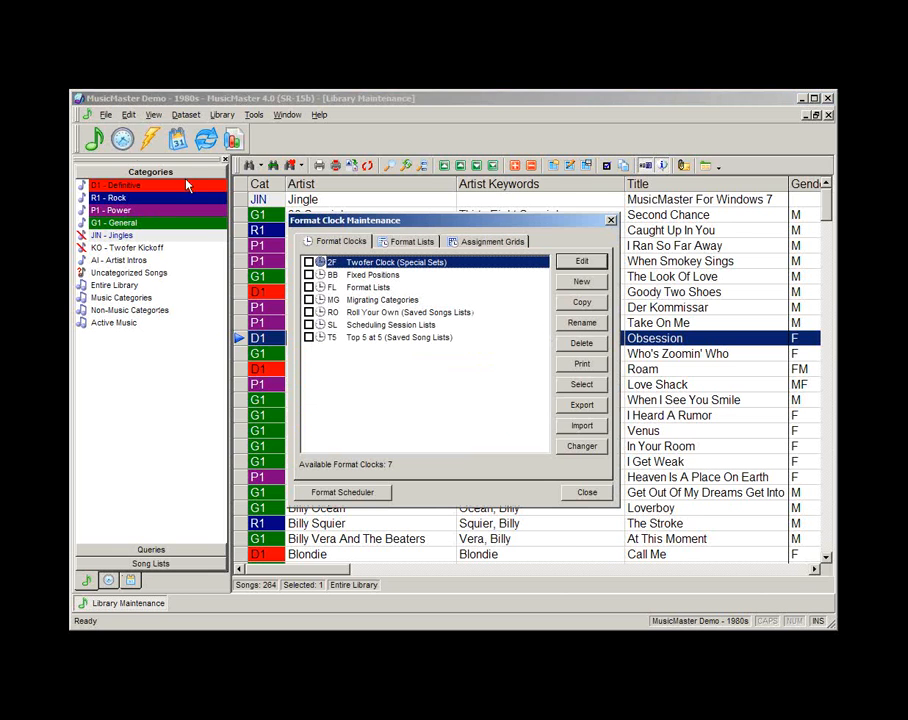
double_click(377, 278)
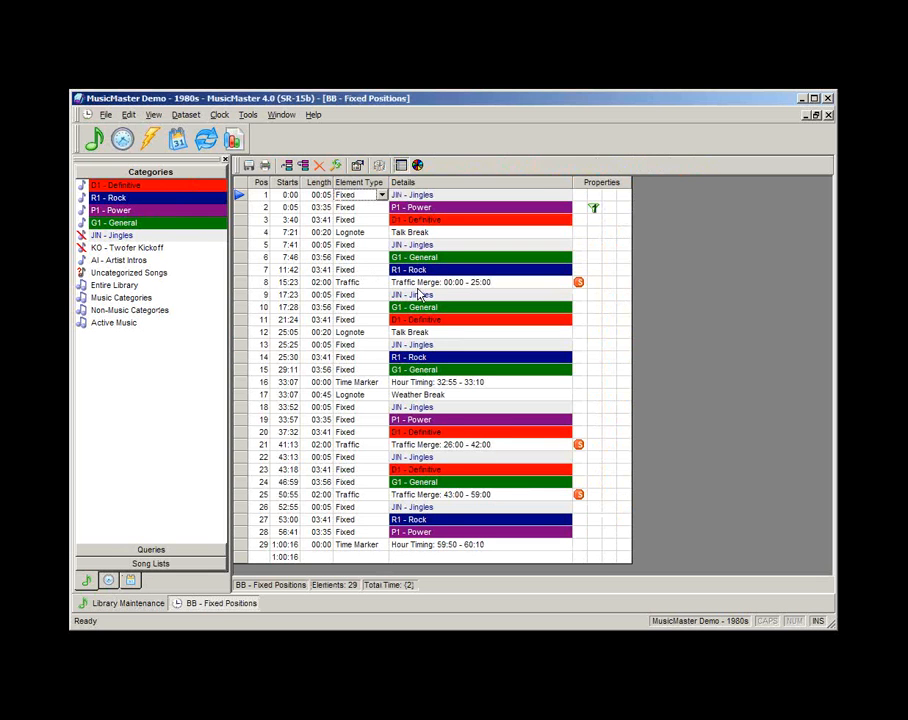
click(291, 390)
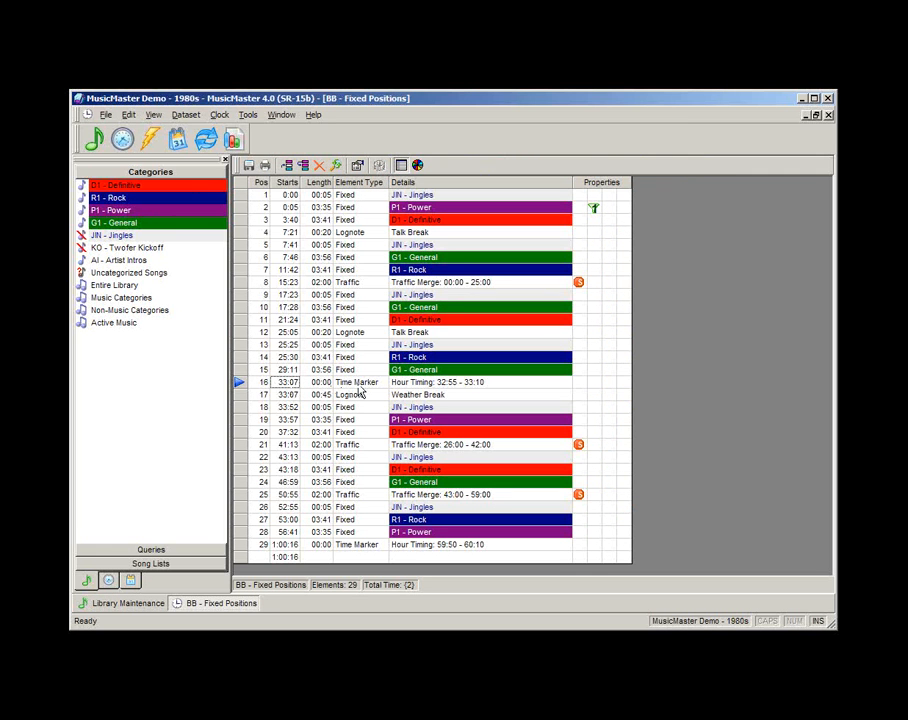
click(395, 371)
click(289, 370)
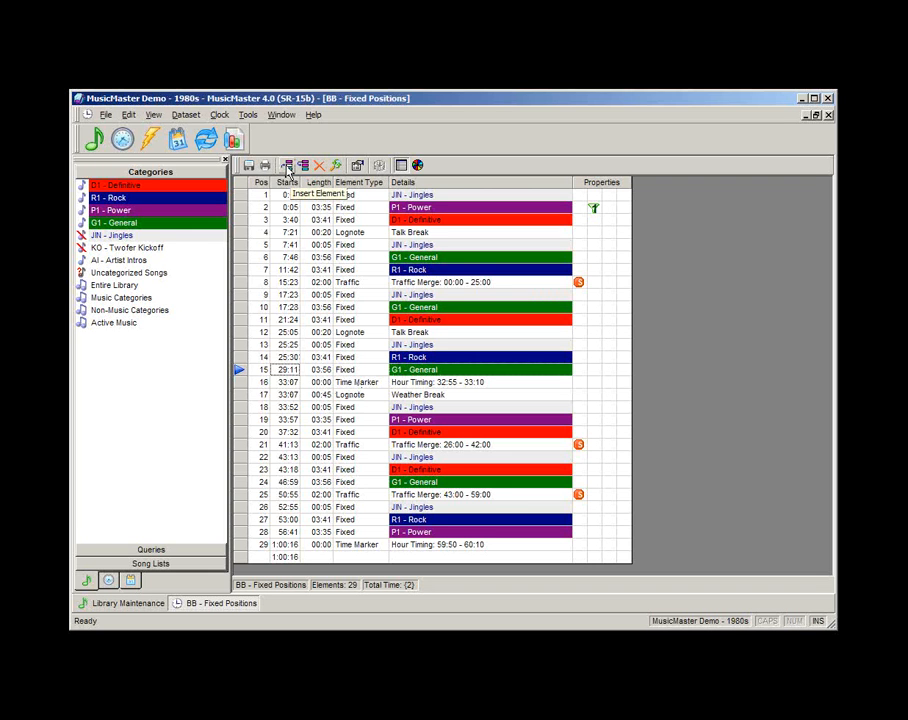
click(287, 168)
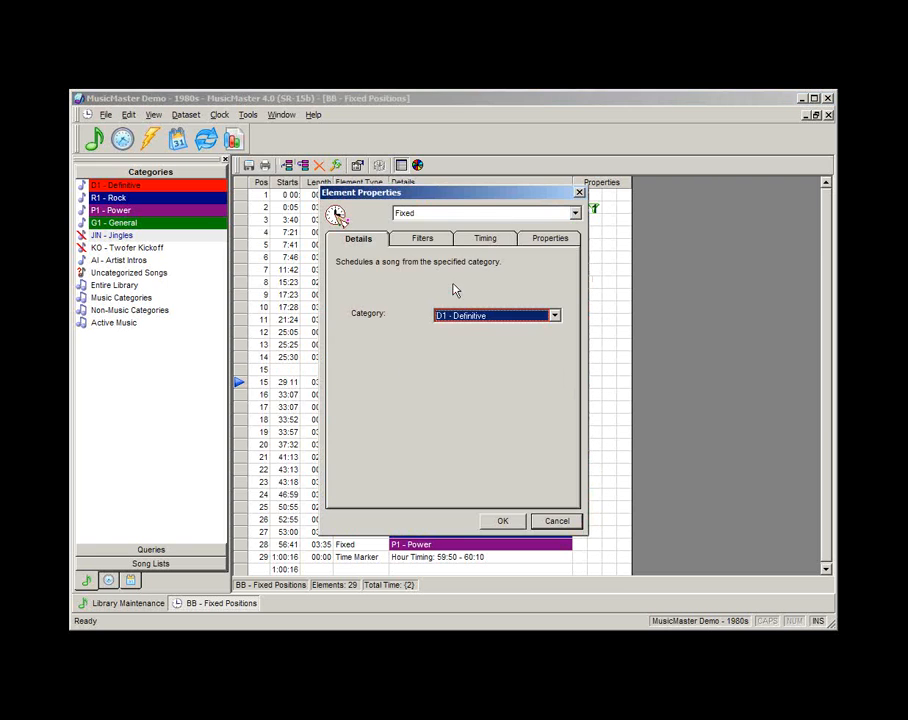
click(501, 208)
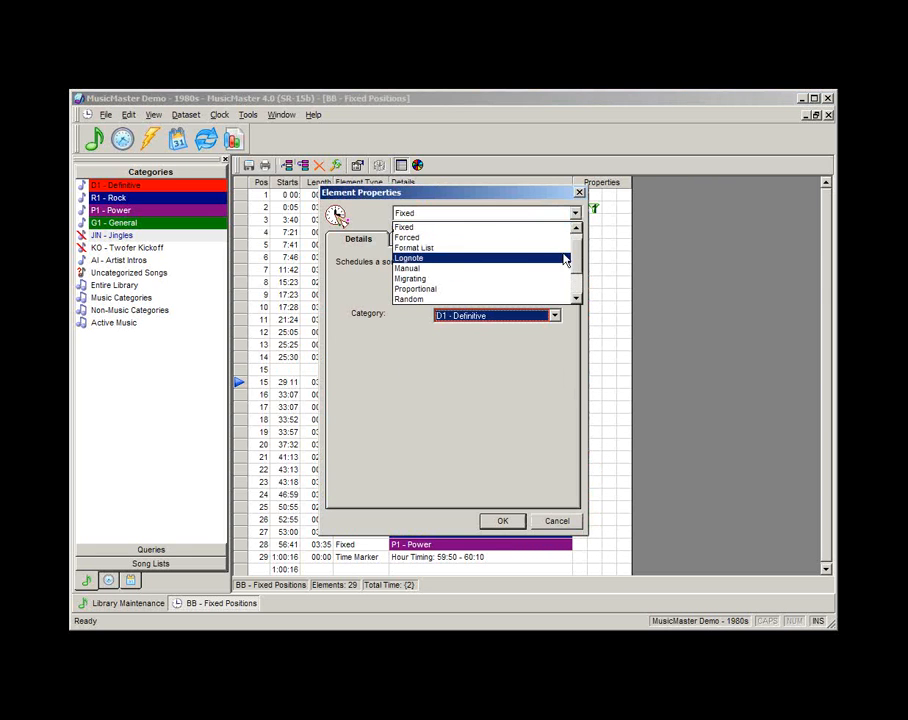
drag(574, 254, 575, 284)
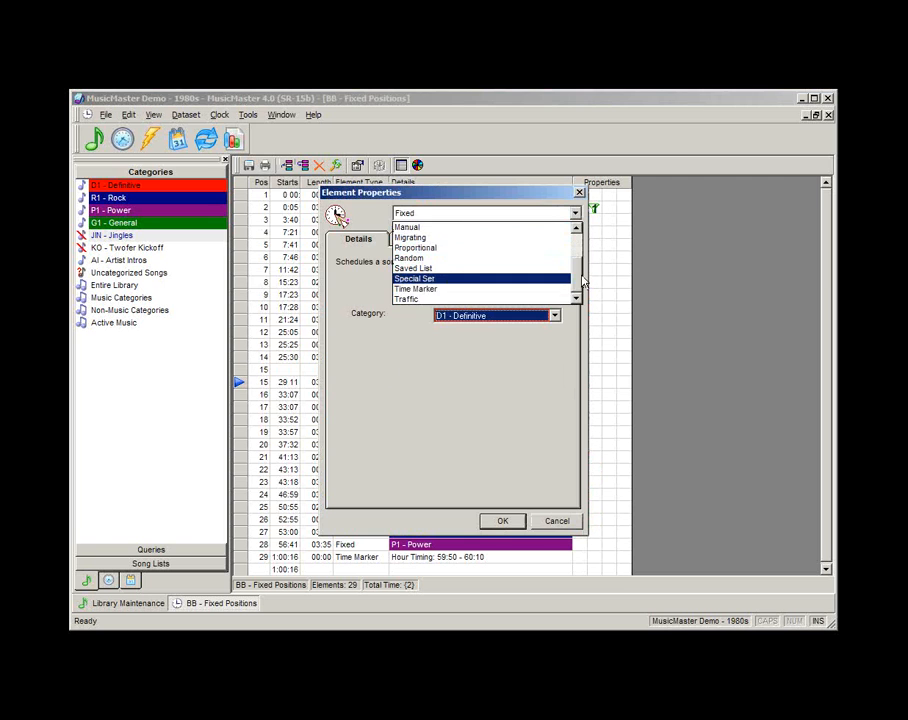
drag(575, 284, 581, 257)
click(434, 248)
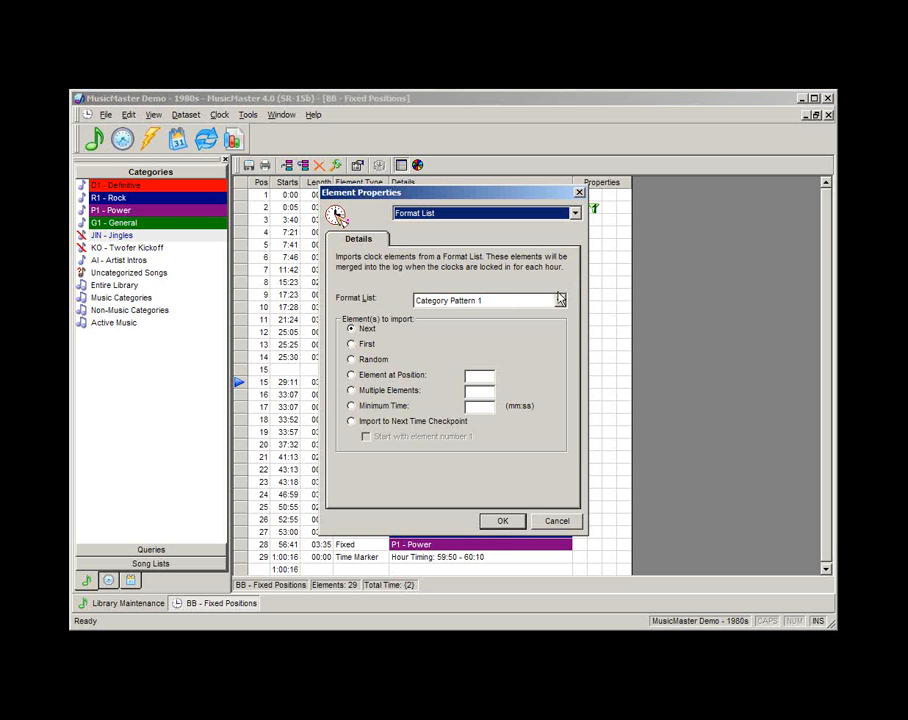
Set the new element to import 6 multiple elements from My Special Show, starting with element number 1, and accept it
click(506, 304)
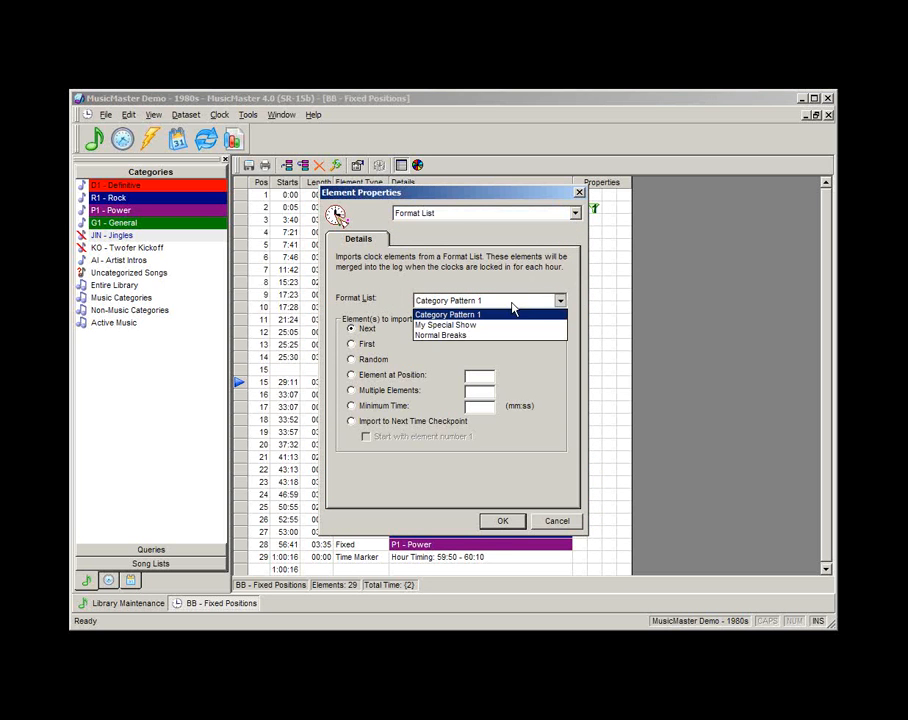
click(458, 327)
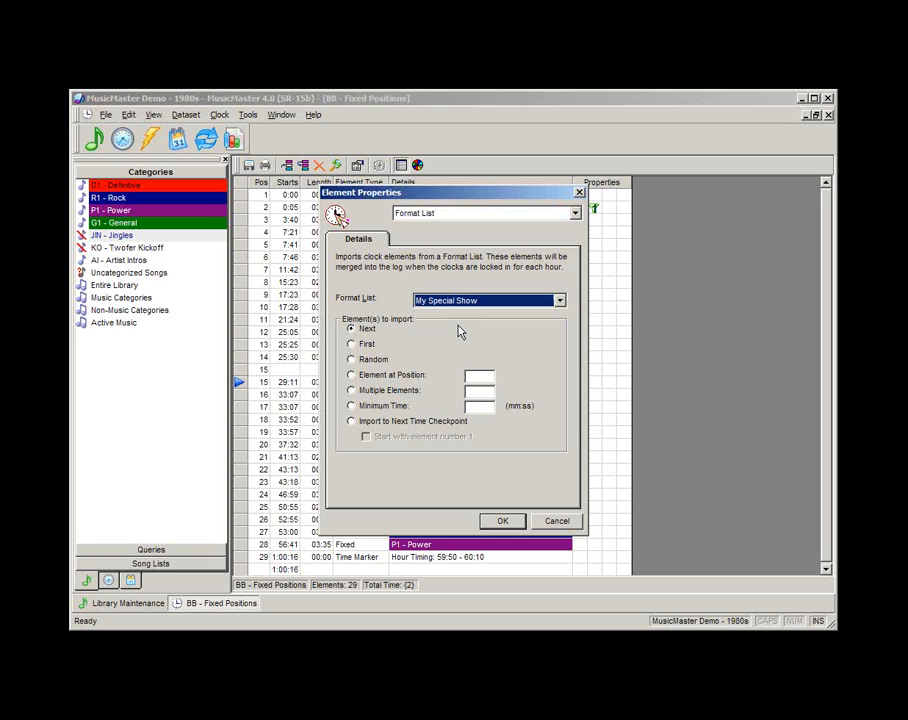
click(351, 391)
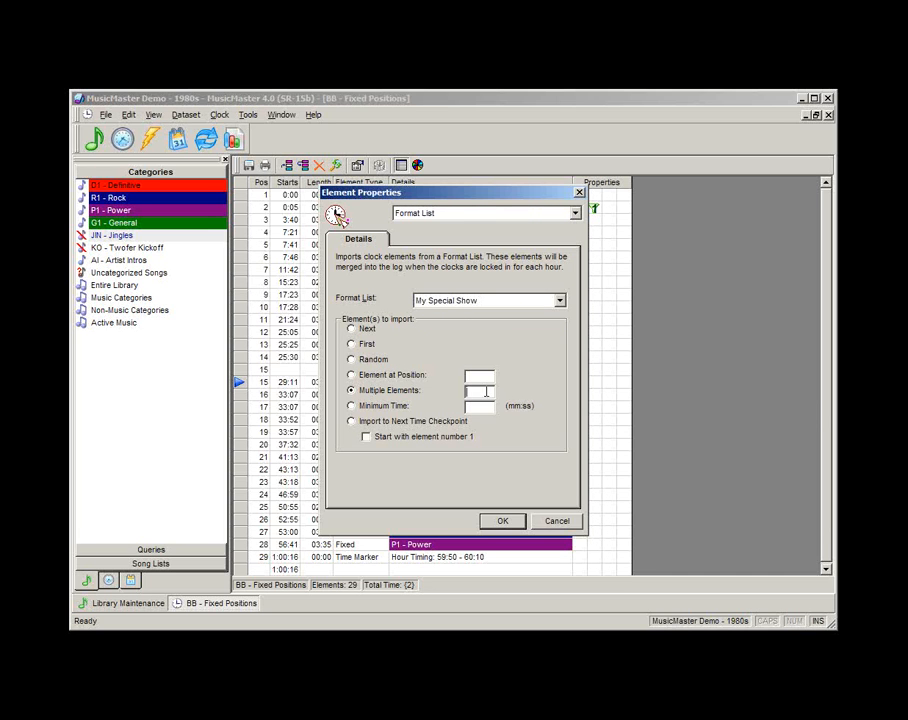
click(366, 438)
click(502, 521)
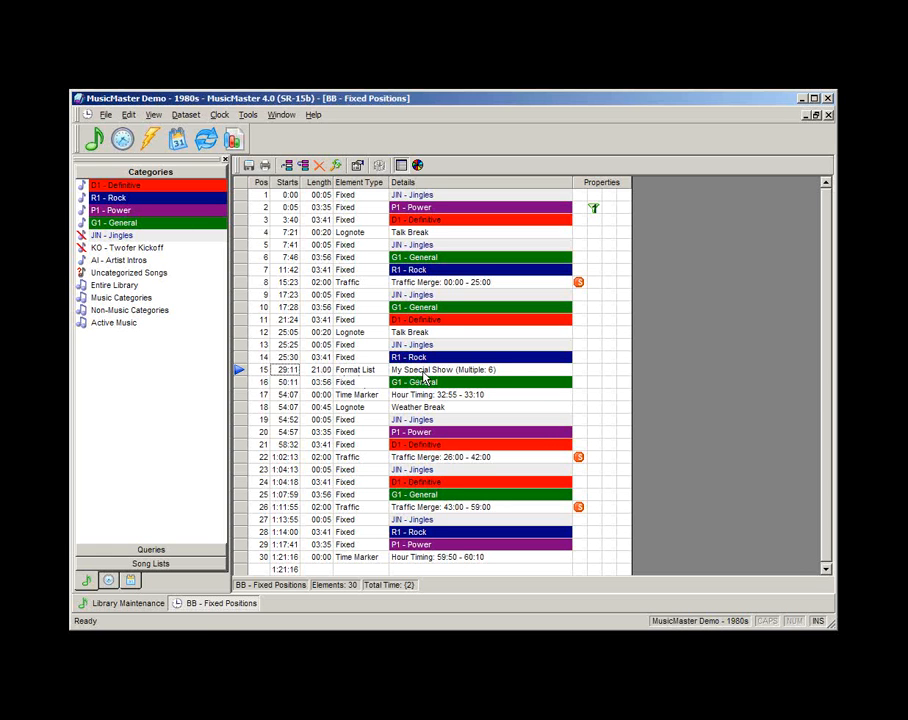
click(321, 370)
key(Tab)
key(Tab)
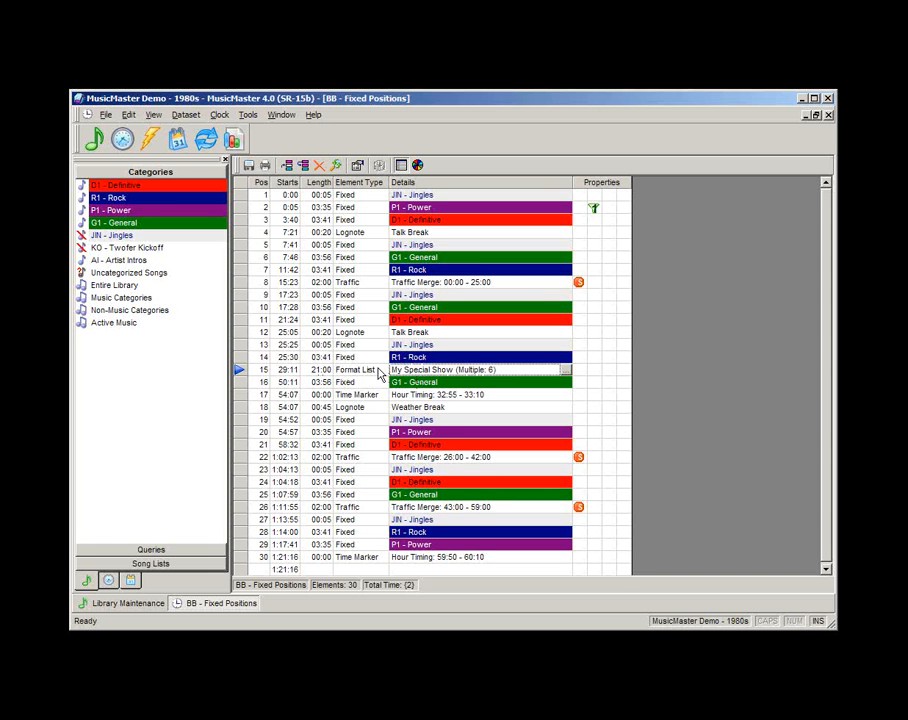
click(378, 374)
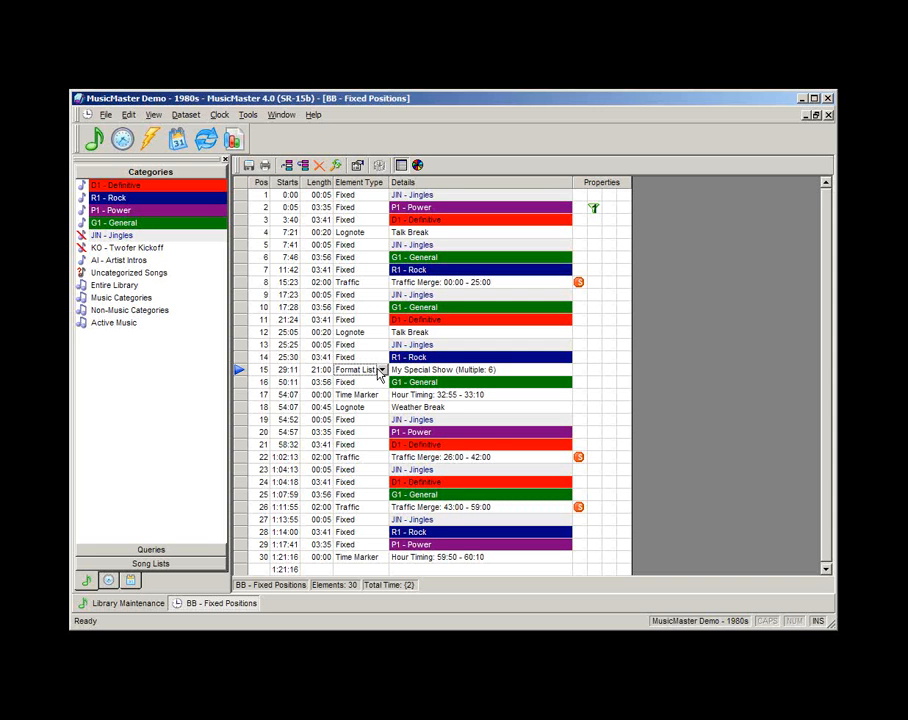
click(412, 369)
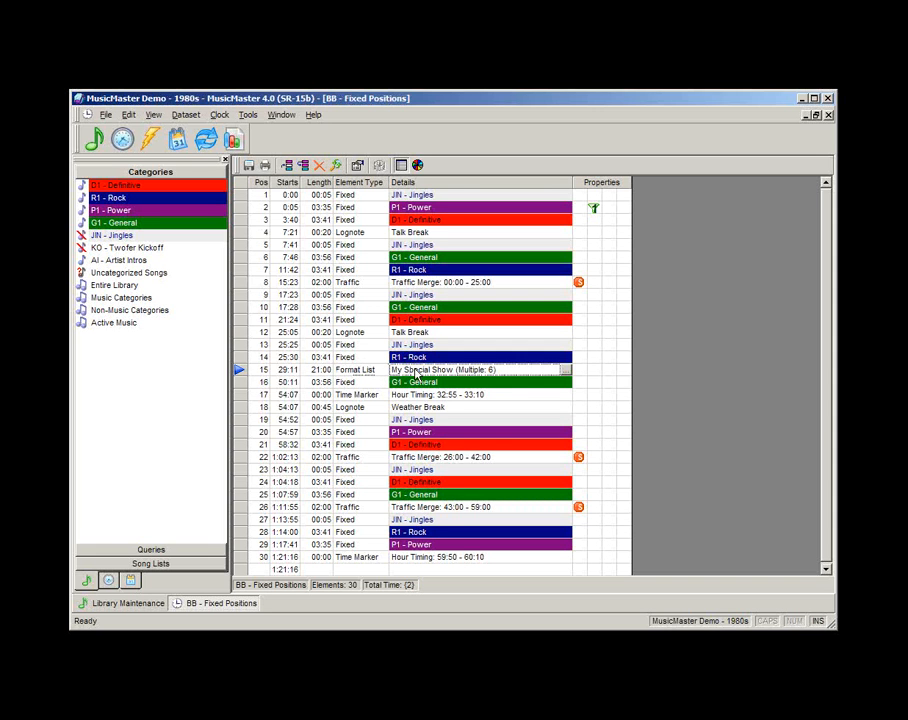
click(356, 371)
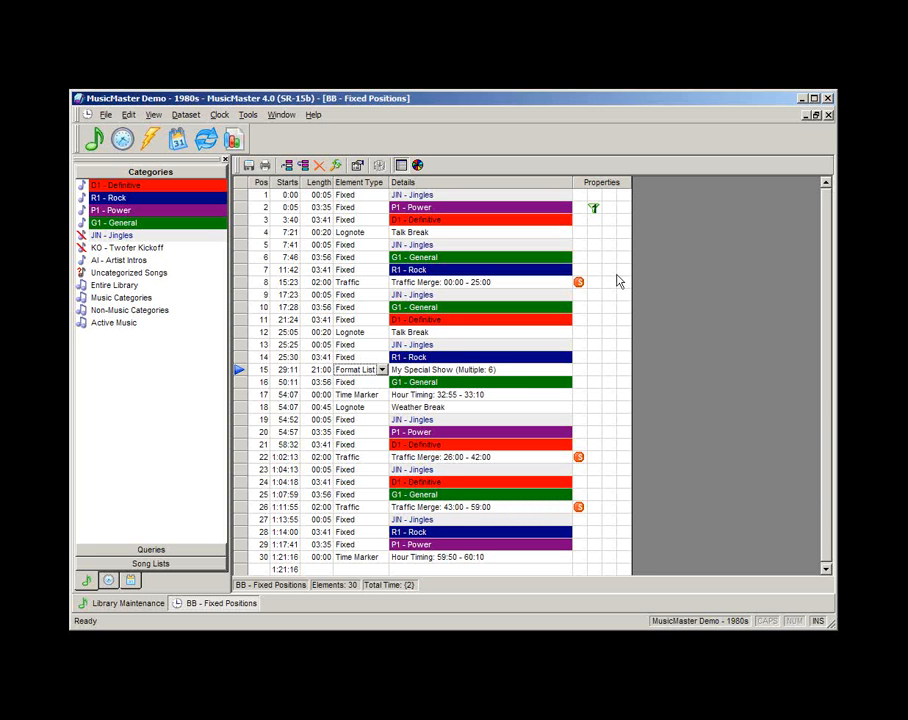
click(390, 372)
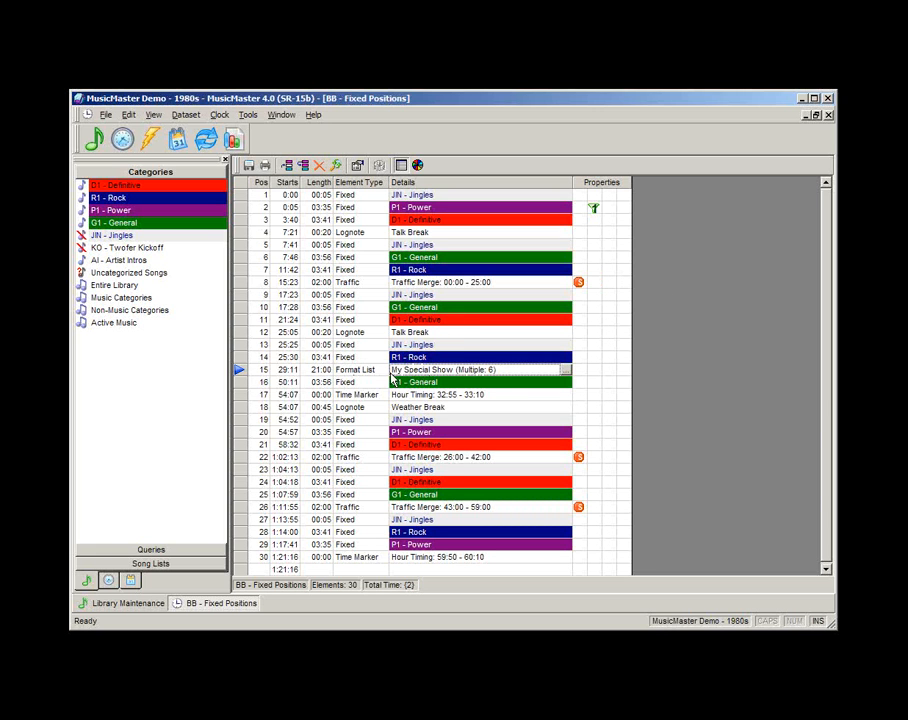
click(382, 372)
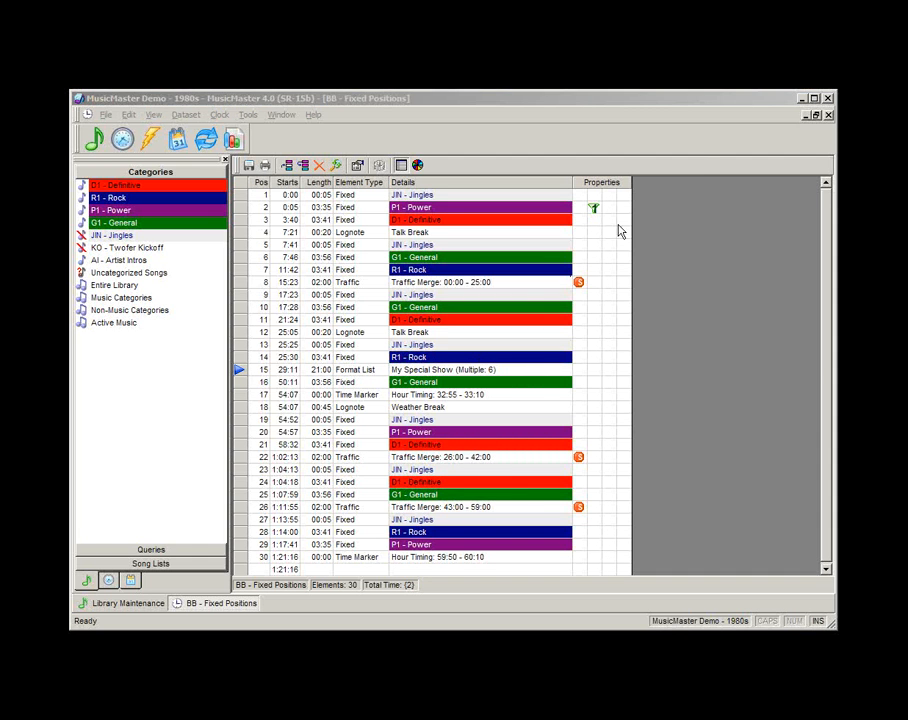
Close the BB - Fixed Positions clock with its changes saved, and open the MG - Migrating Categories clock
click(828, 114)
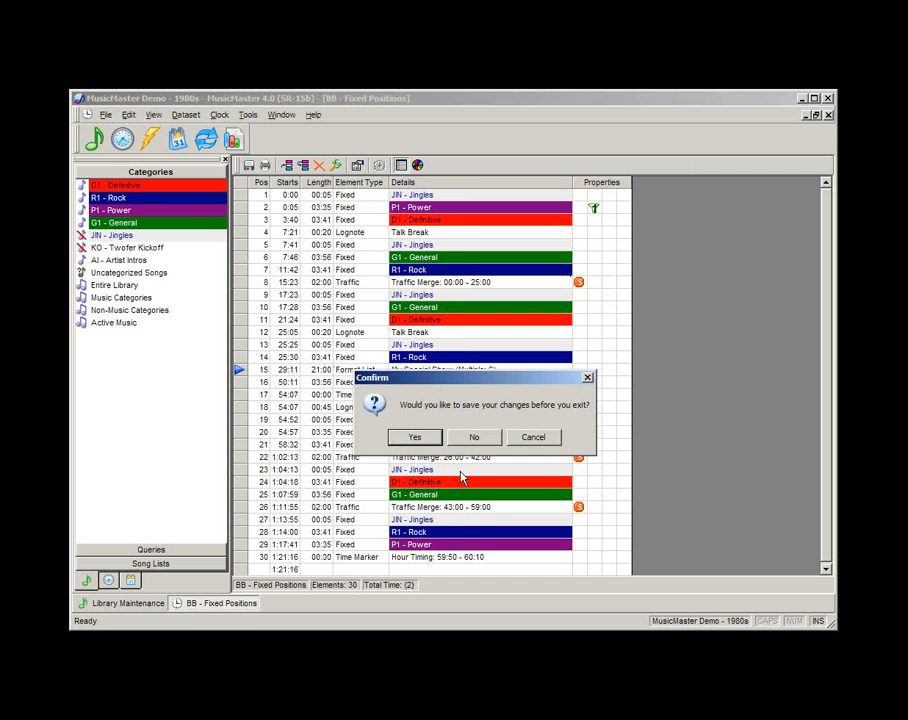
click(414, 437)
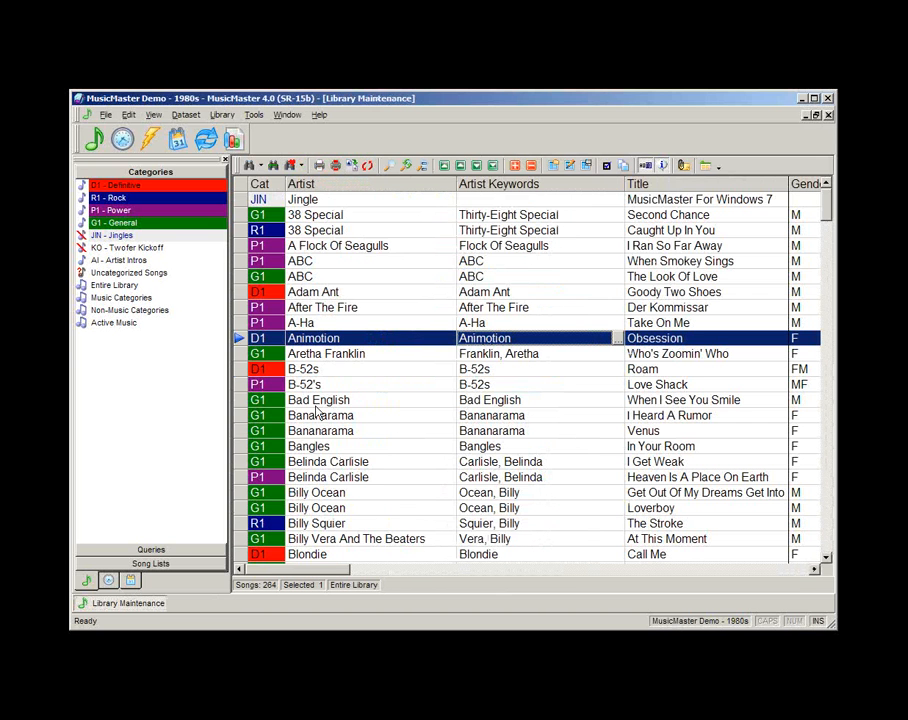
click(122, 139)
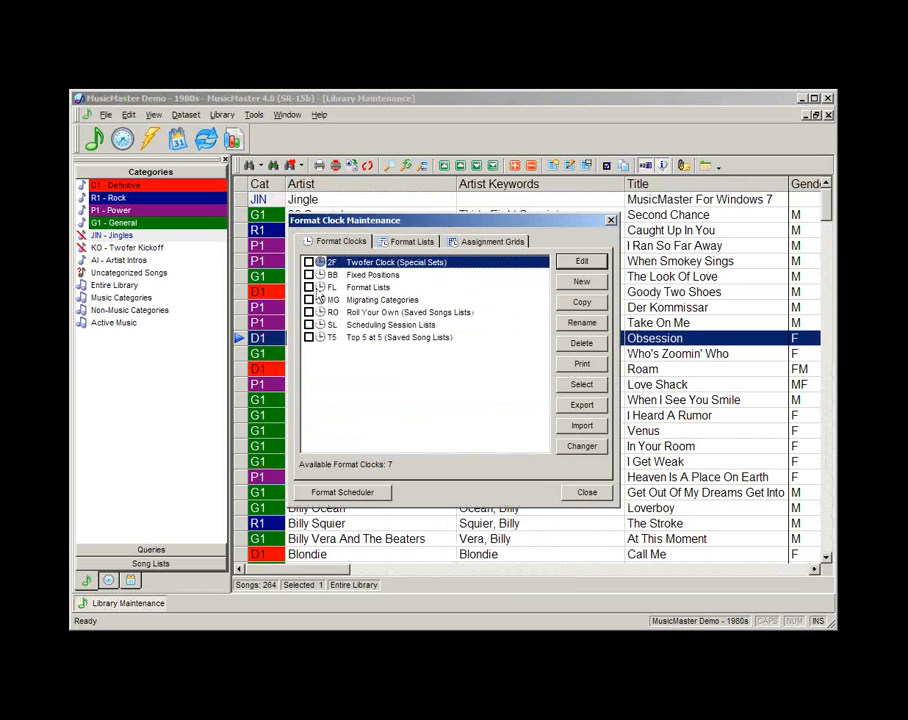
double_click(368, 300)
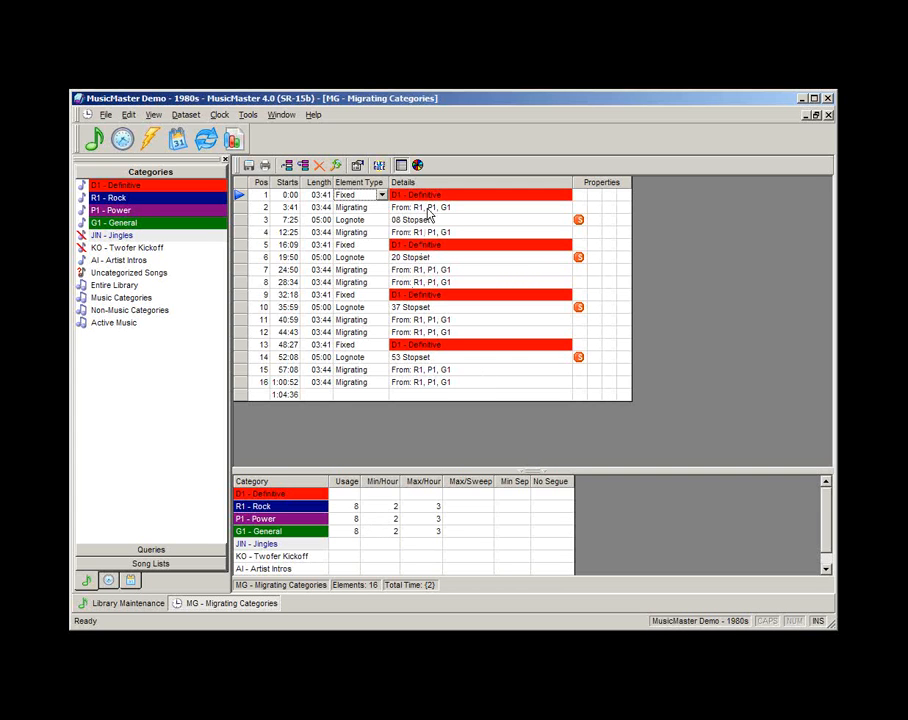
Examine the hourly minimum and maximum limits for R1, P1 and G1 alongside the clock's fixed D1 - Definitive and migrating positions
click(386, 507)
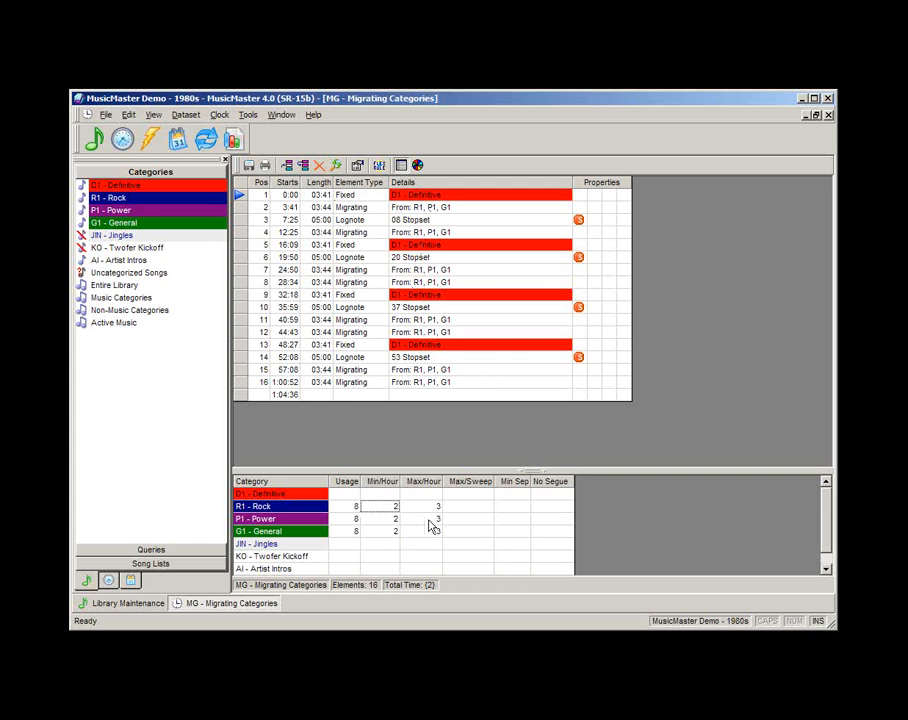
key(Down)
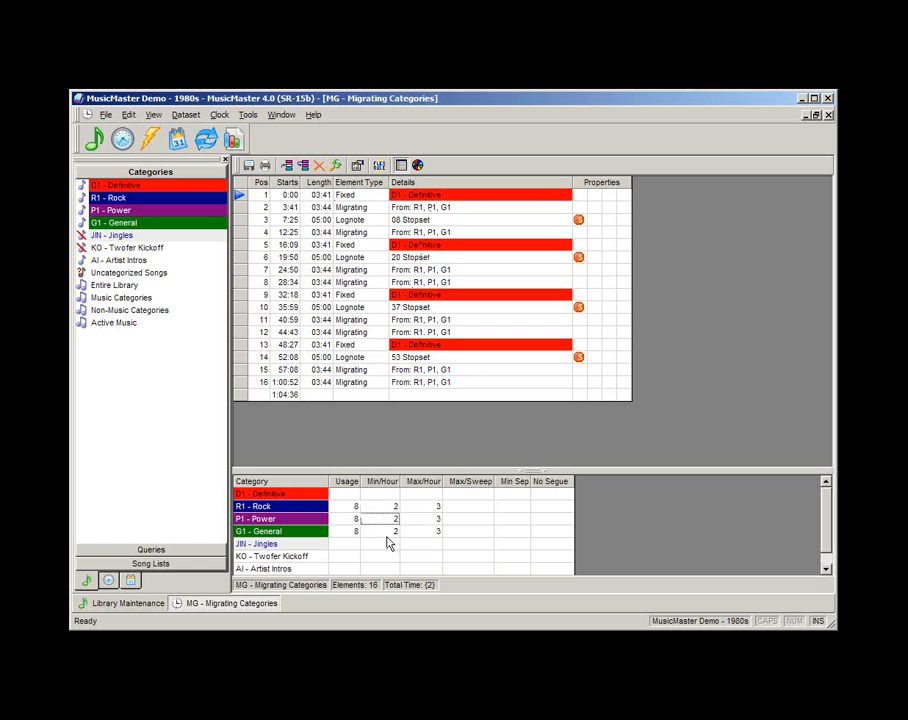
key(Down)
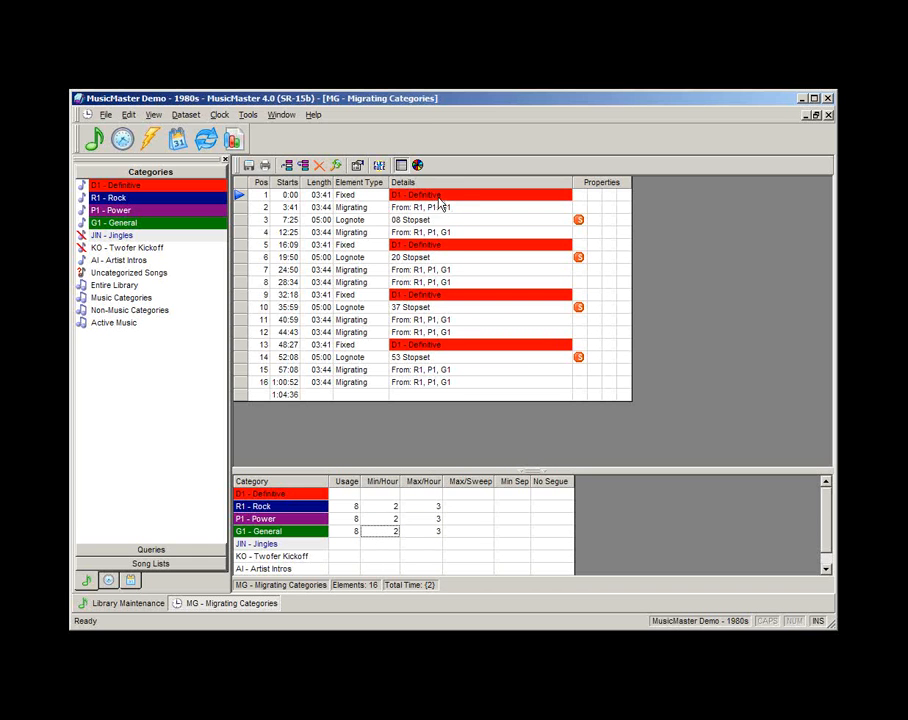
click(438, 244)
click(432, 295)
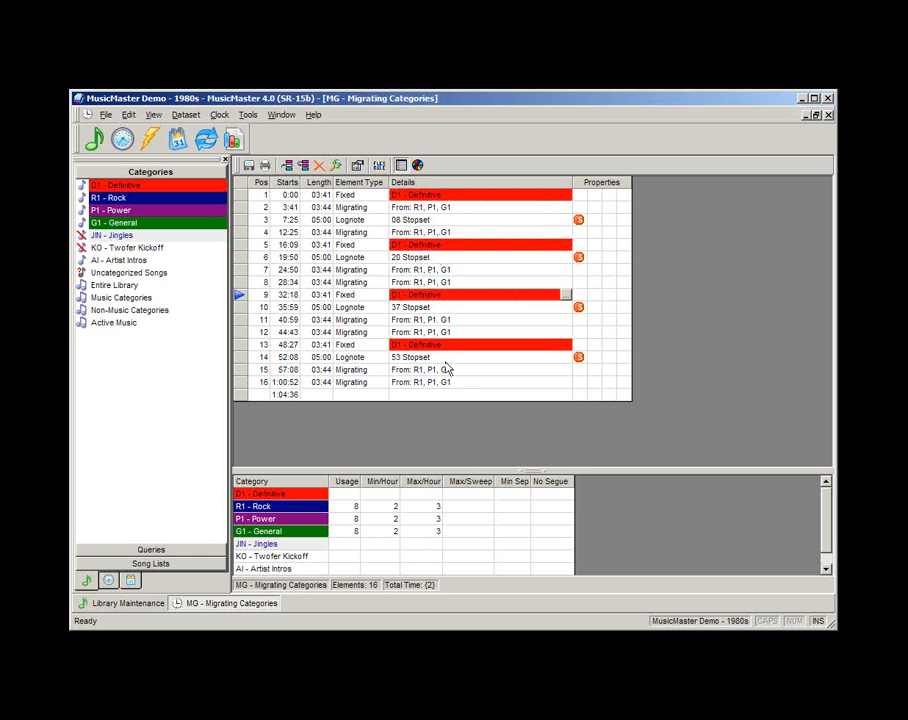
click(439, 345)
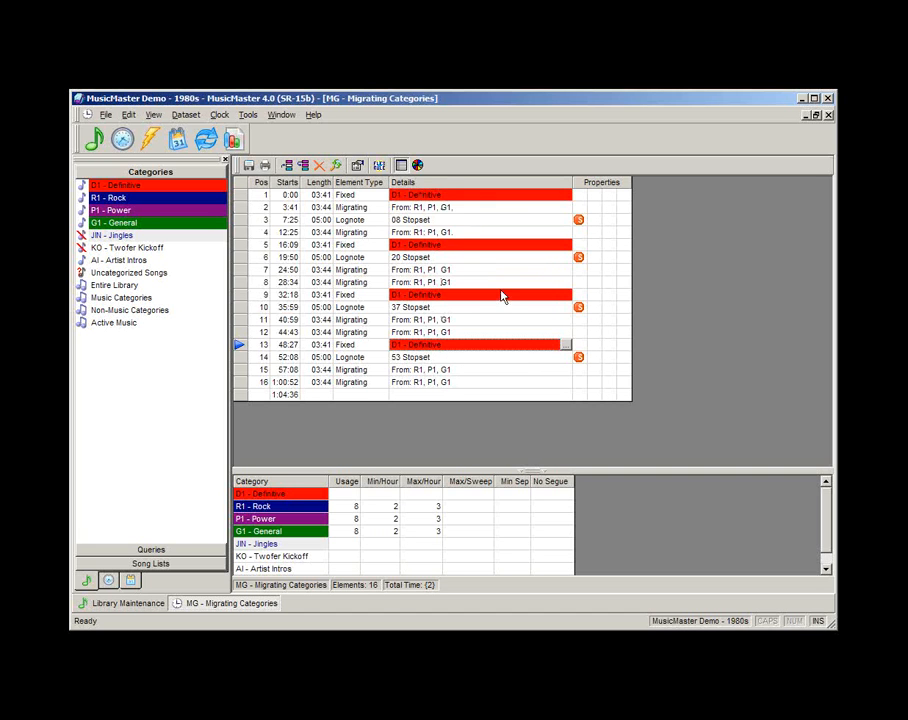
click(393, 512)
click(391, 520)
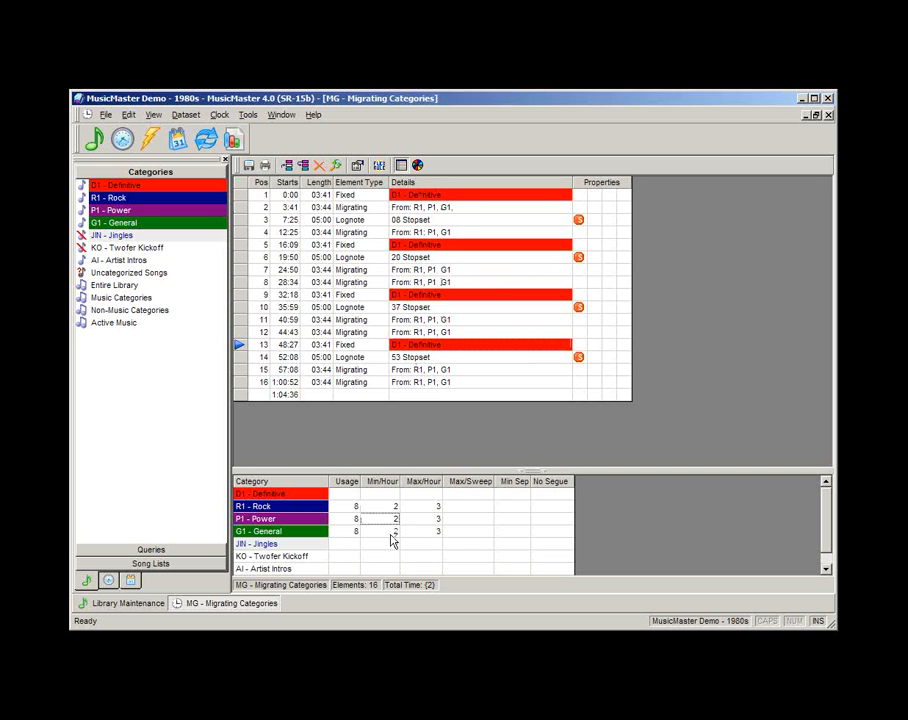
click(391, 533)
click(431, 531)
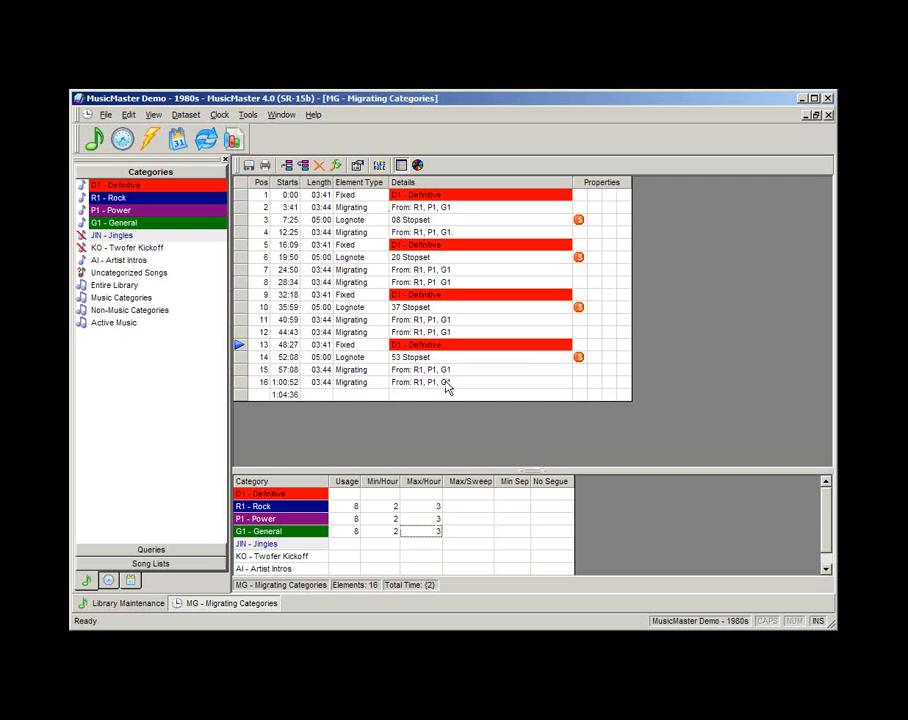
click(386, 529)
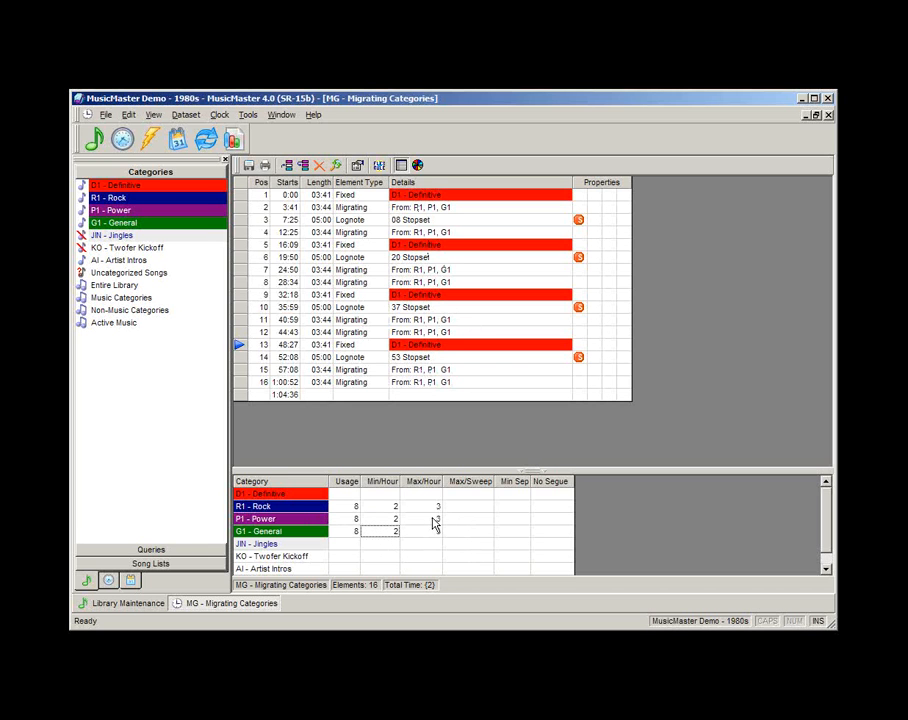
click(469, 234)
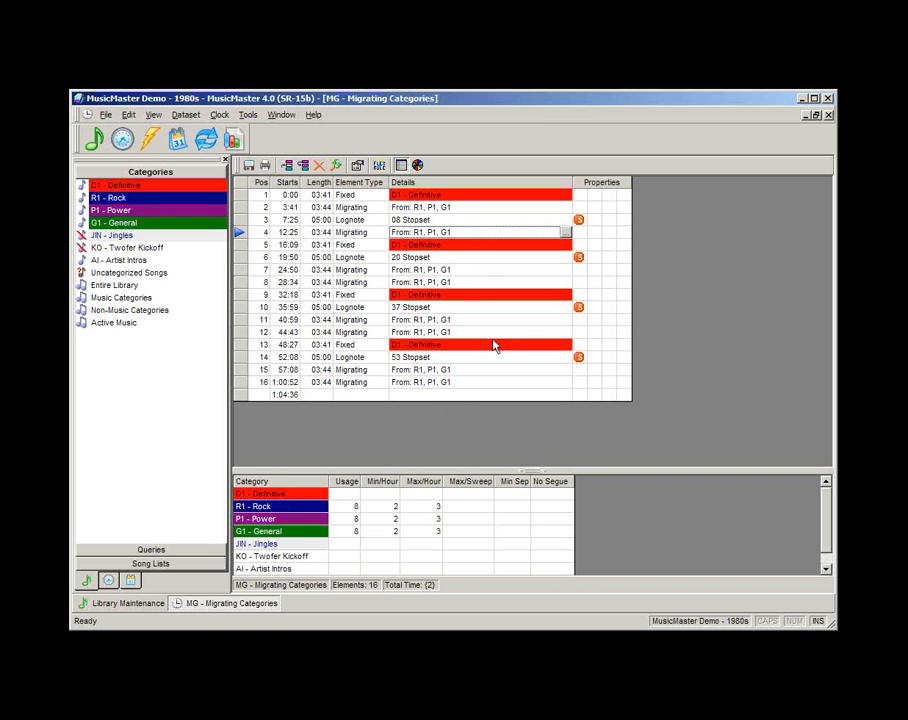
click(413, 270)
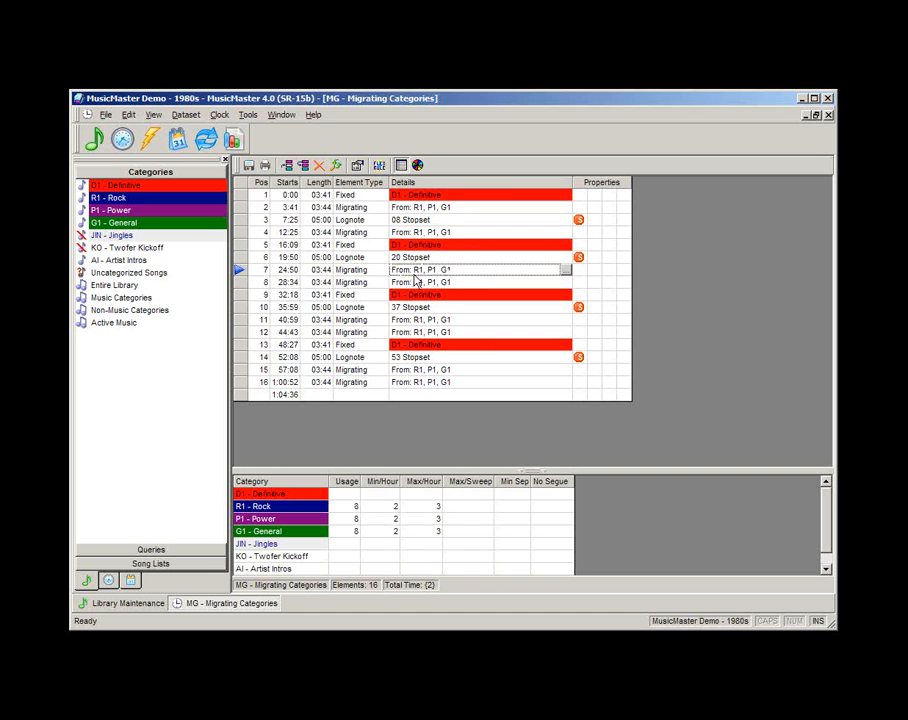
click(418, 284)
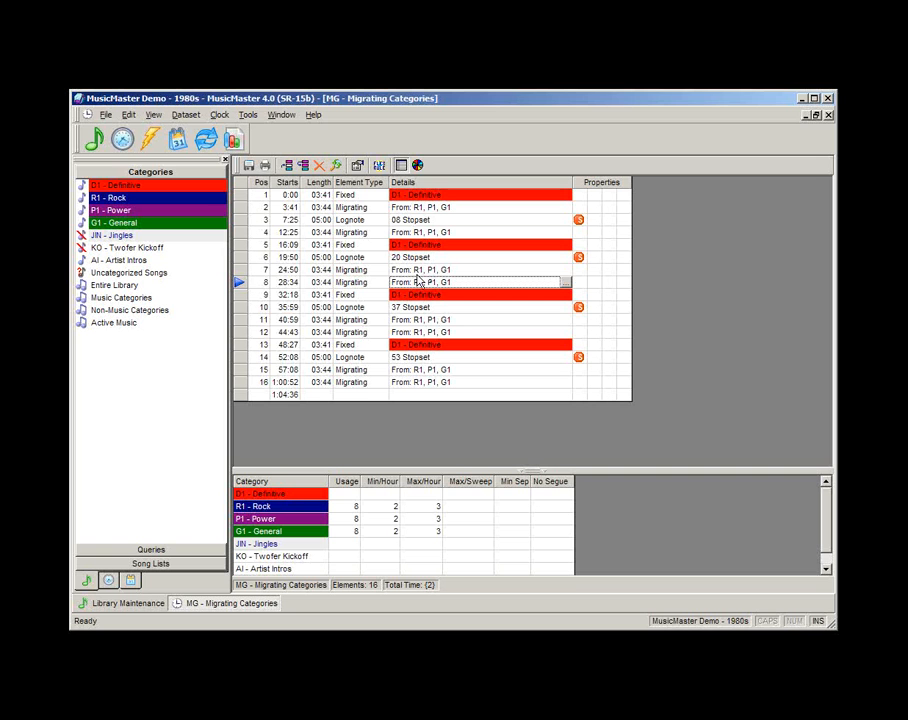
Add G1 - General to the No Segue list of the R1 - Rock category
click(553, 506)
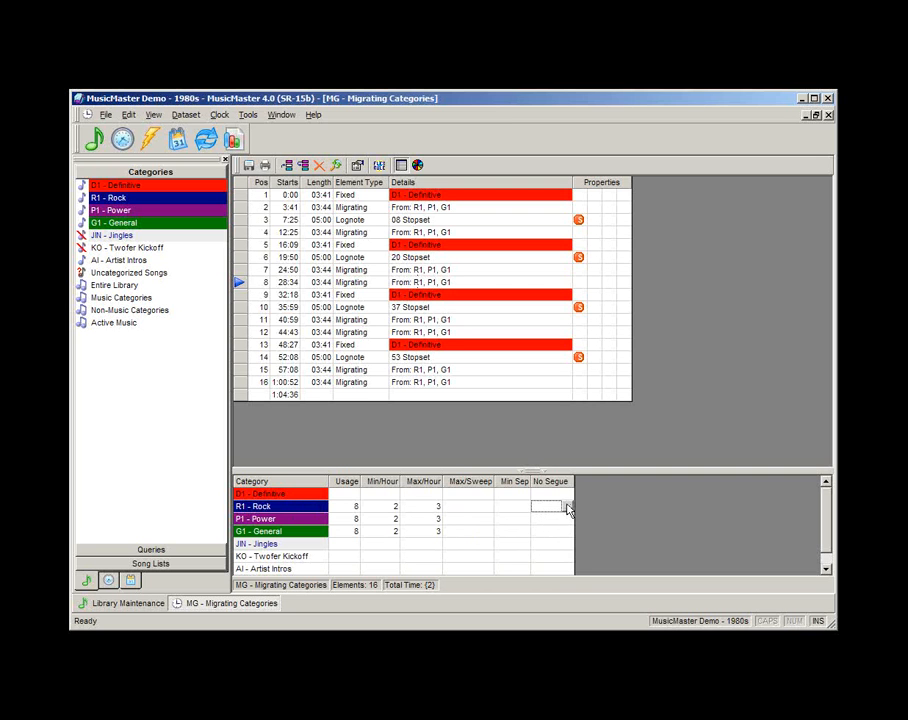
click(567, 506)
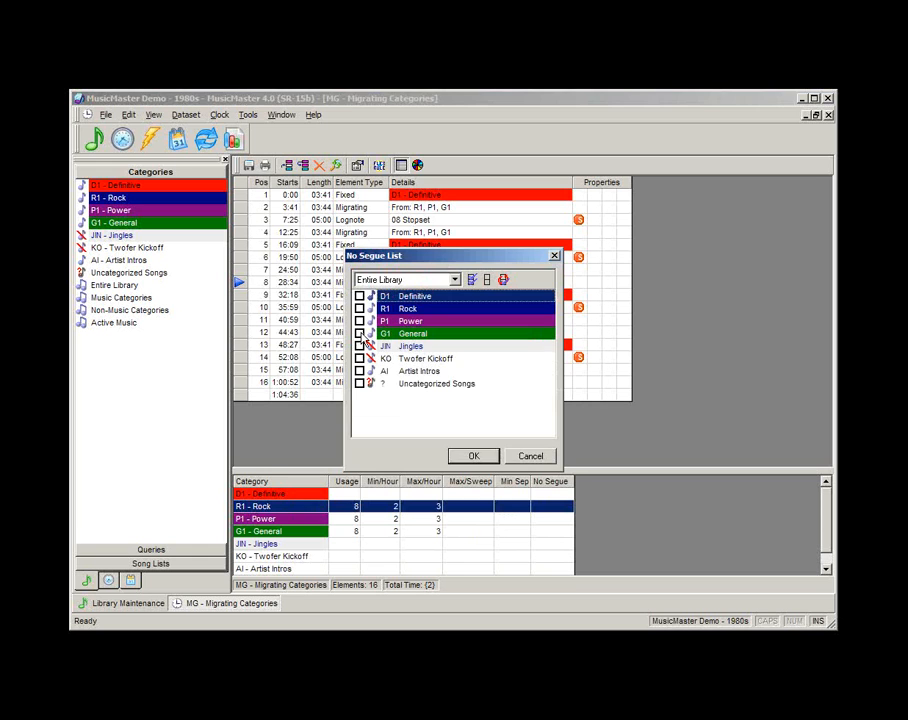
click(359, 333)
click(473, 455)
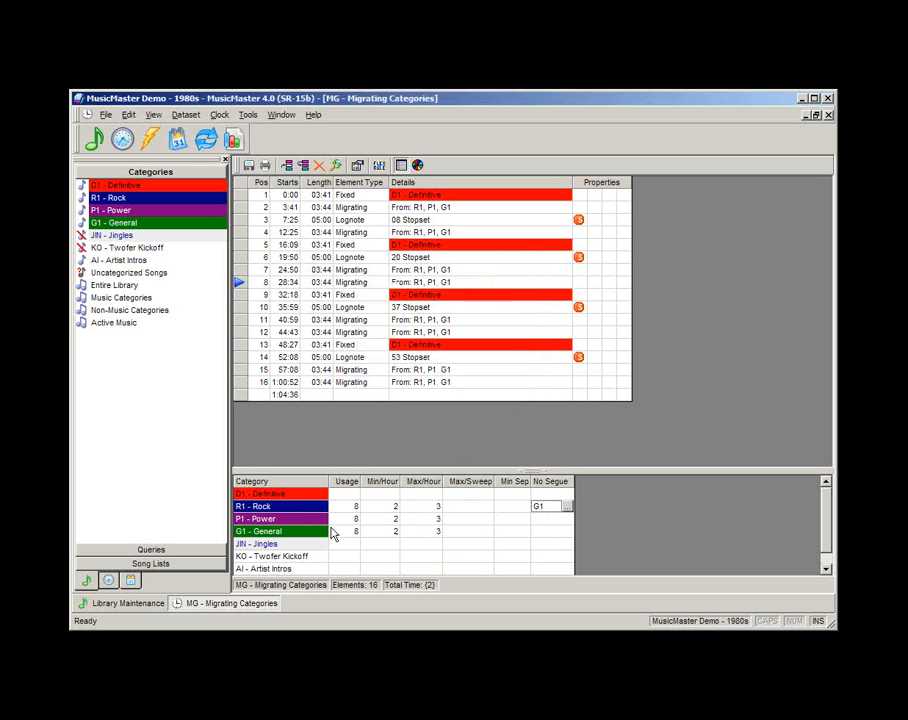
Review the migrating positions against the R1 - Rock No Segue restriction, including the categories selected in its No Segue list
click(456, 271)
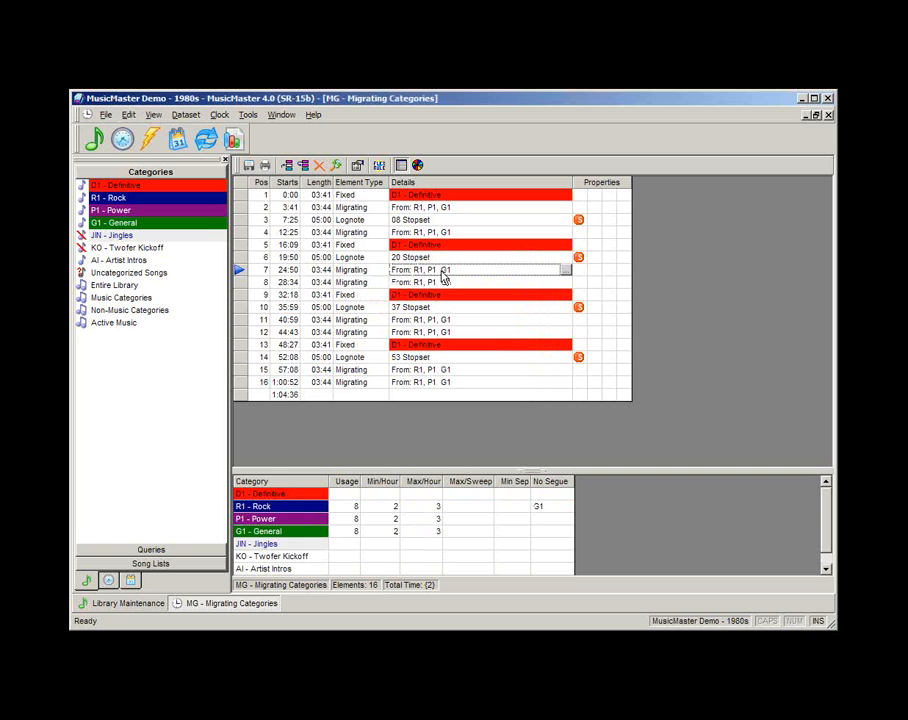
click(441, 284)
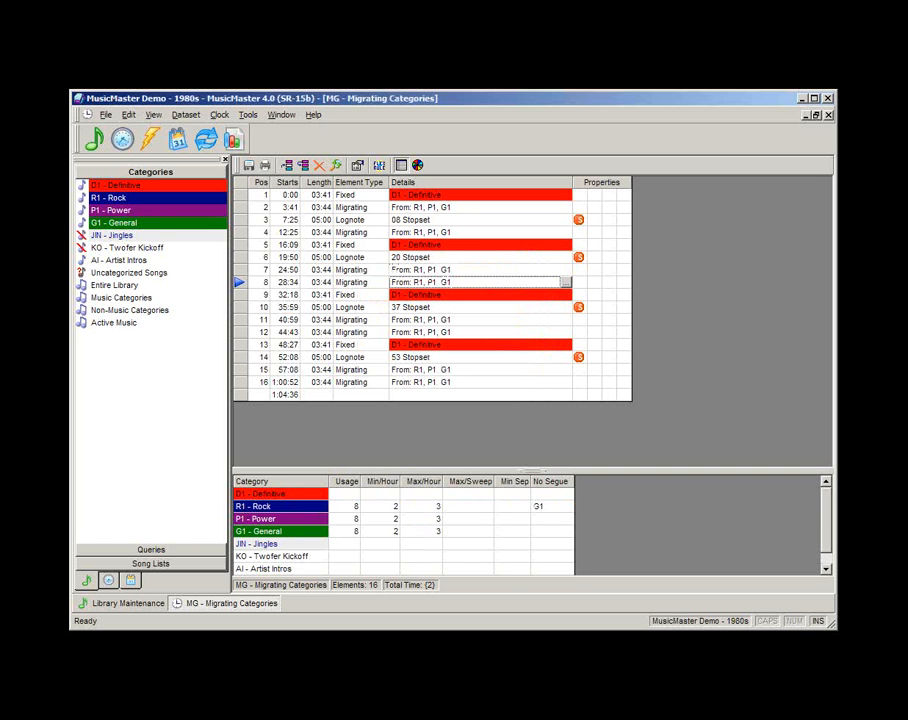
click(441, 321)
click(441, 334)
click(437, 370)
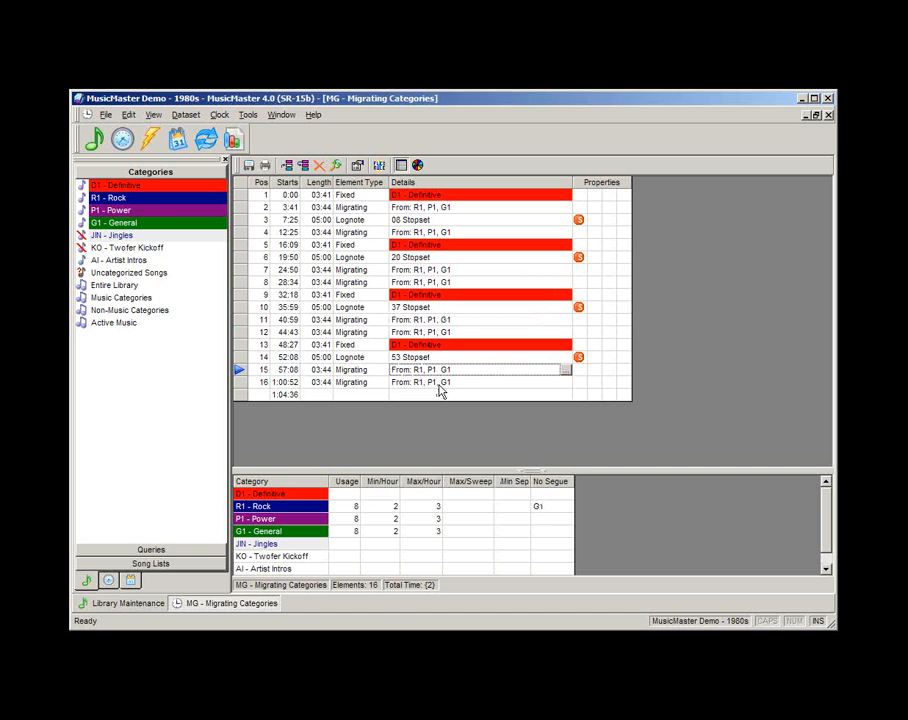
click(441, 384)
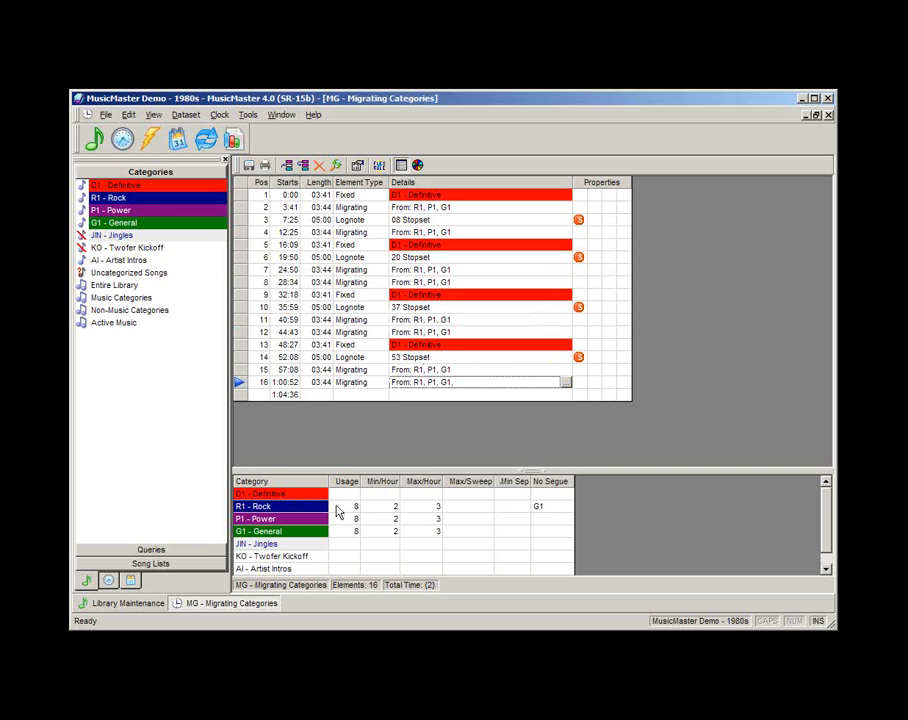
click(567, 507)
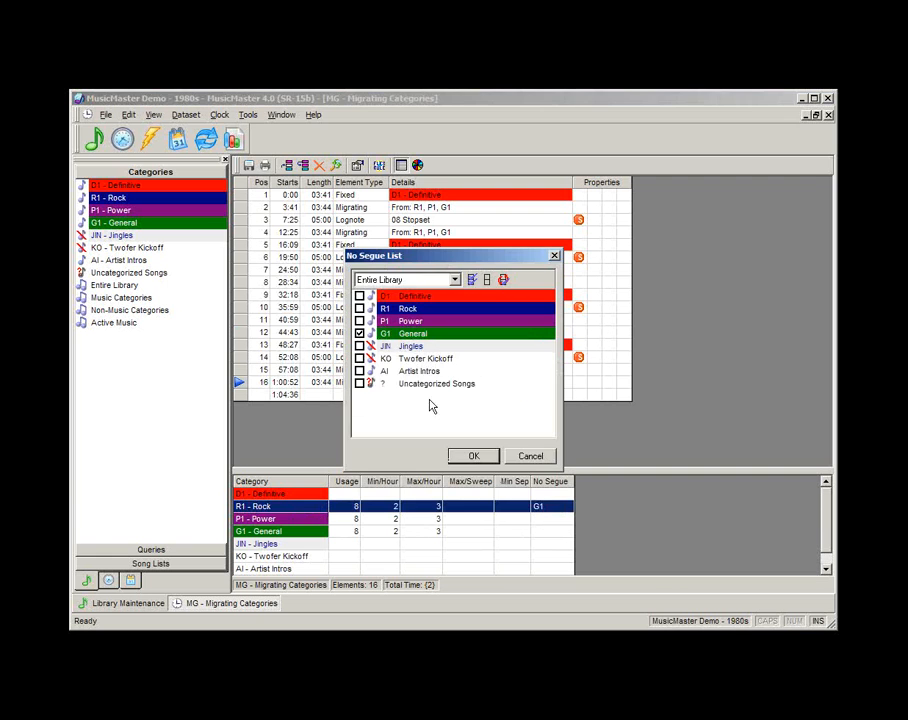
click(520, 460)
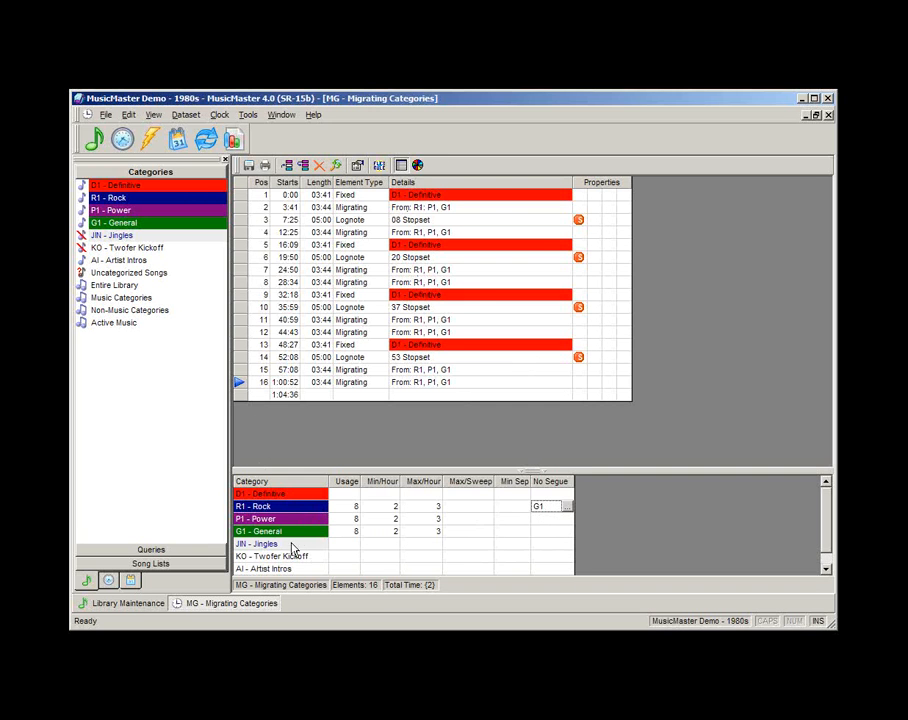
click(430, 233)
click(429, 270)
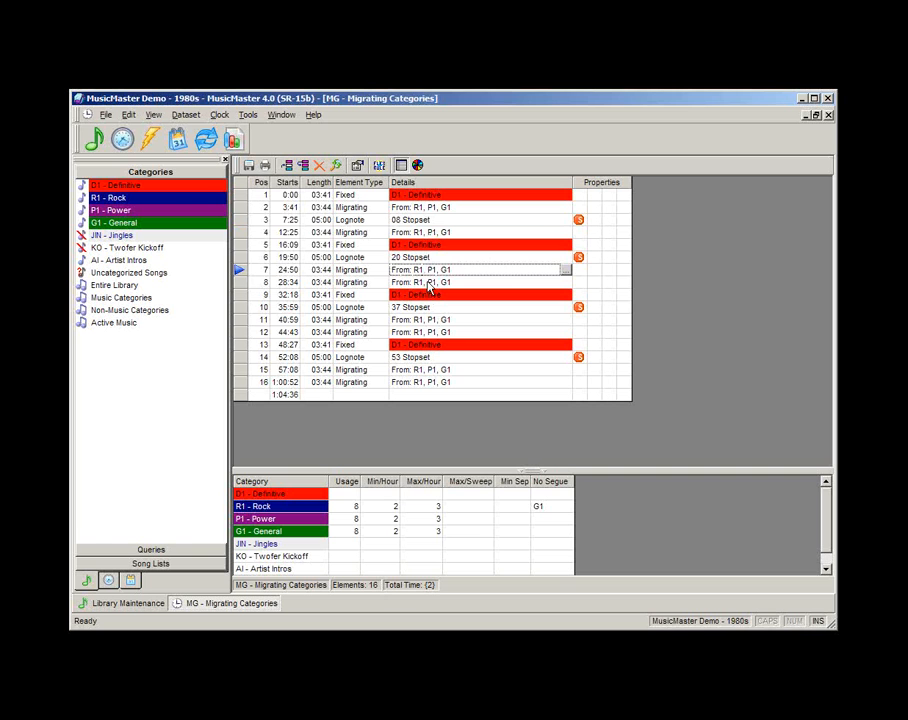
click(428, 282)
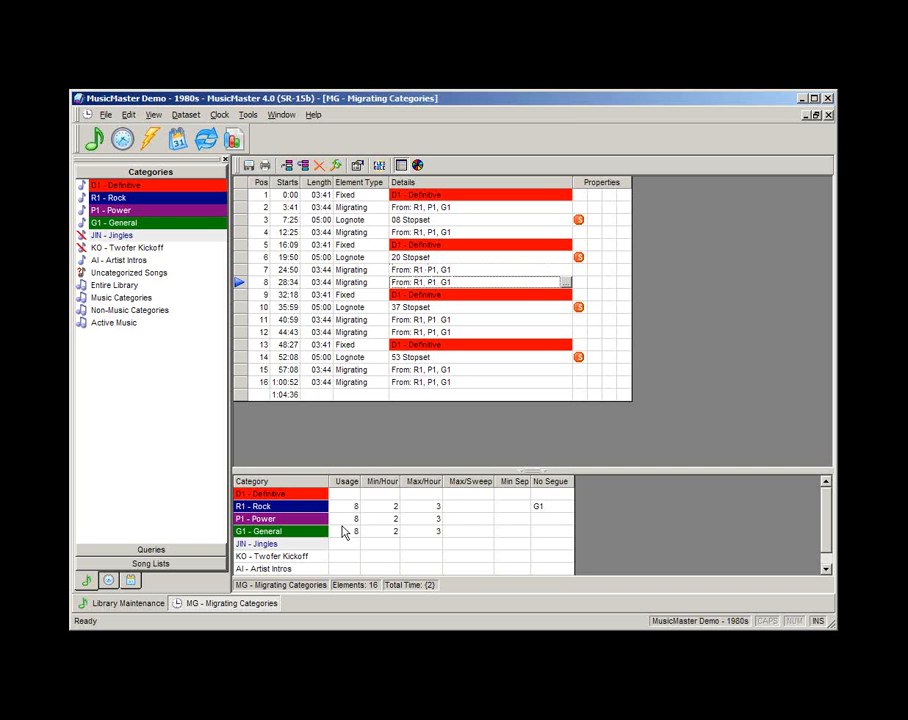
Set the Min Sep of the R1 - Rock category to 1 and review migrating positions 7, 8, 11 and 12
click(511, 508)
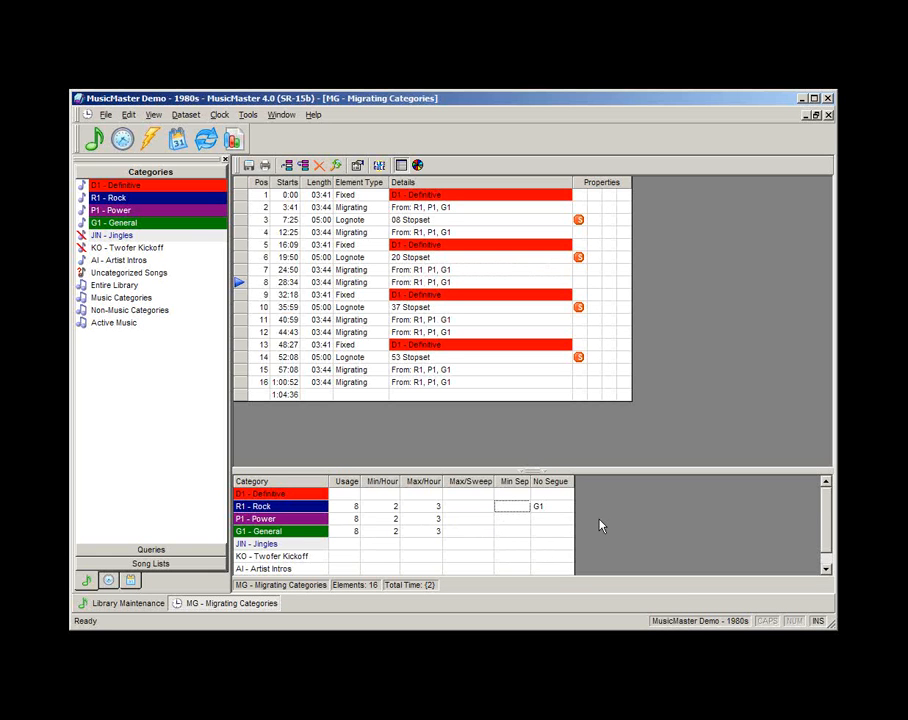
text(1)
click(438, 271)
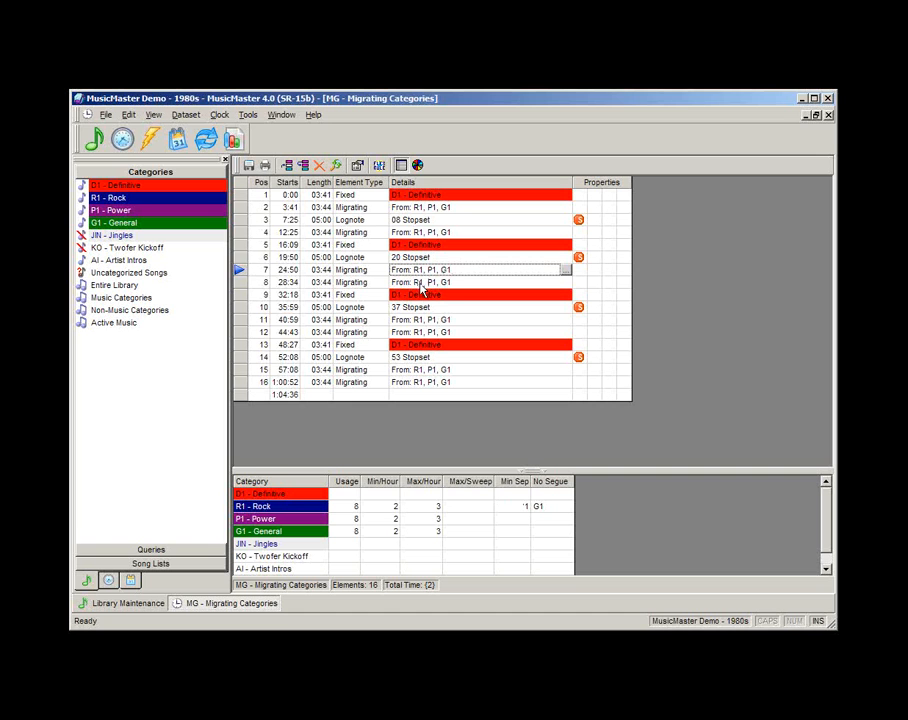
click(421, 284)
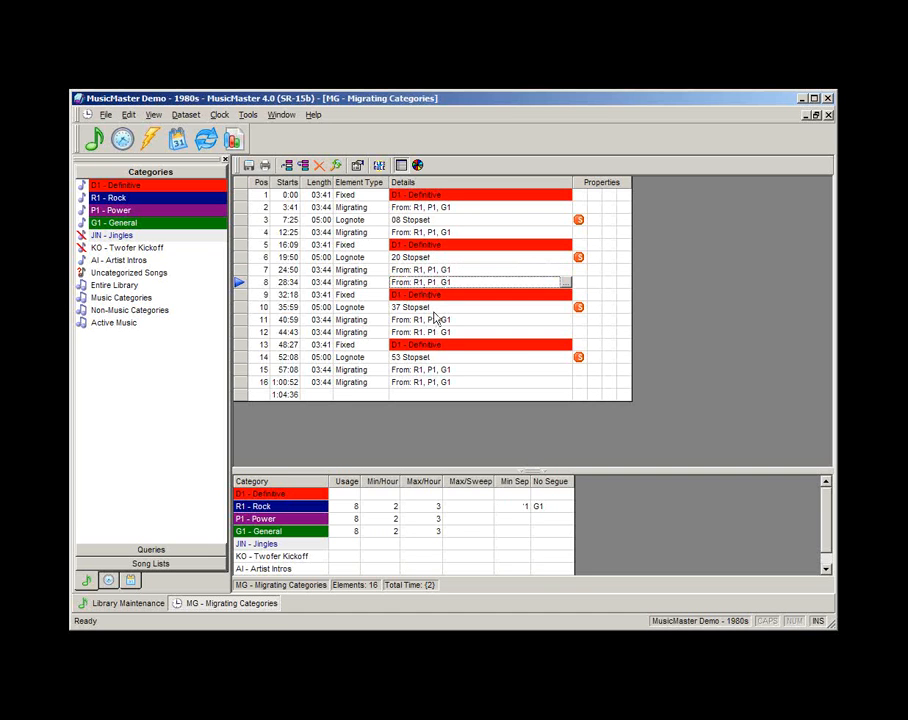
click(428, 321)
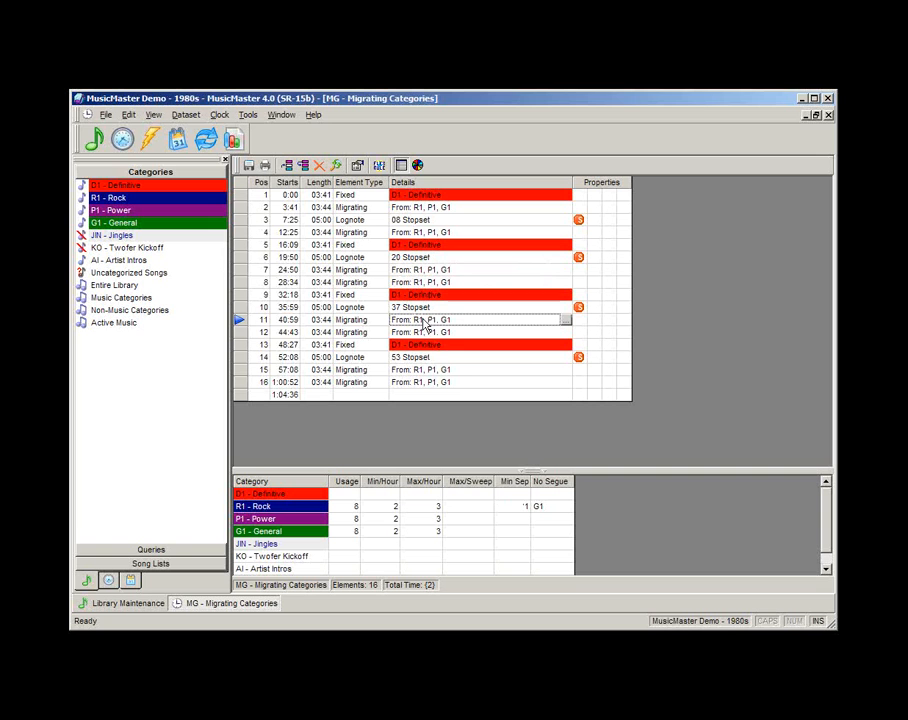
click(423, 333)
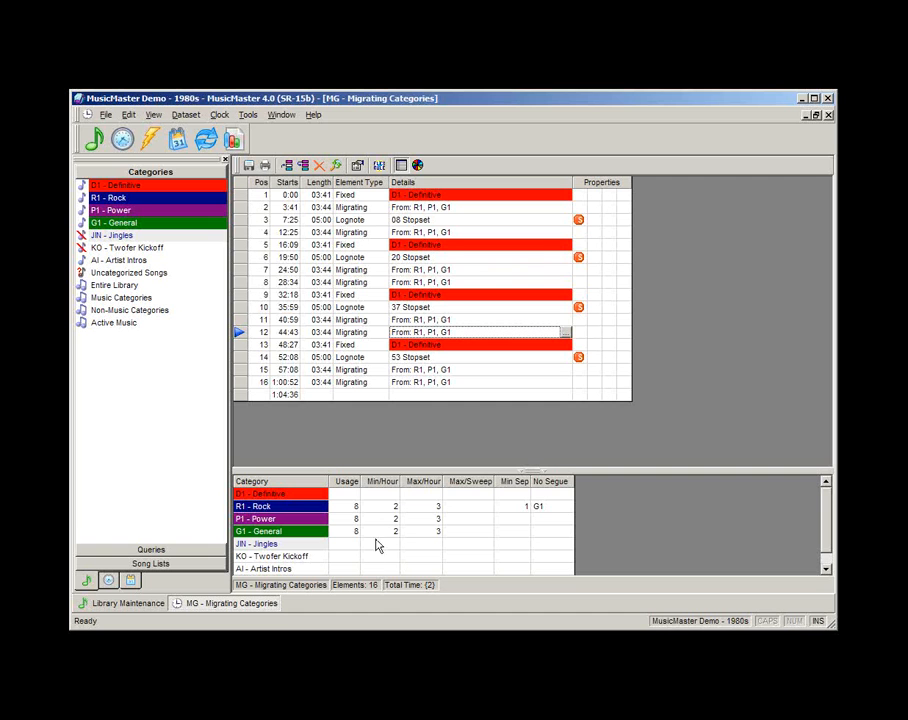
Remove R1 - Rock from the category list of the migrating element at position 2
click(443, 236)
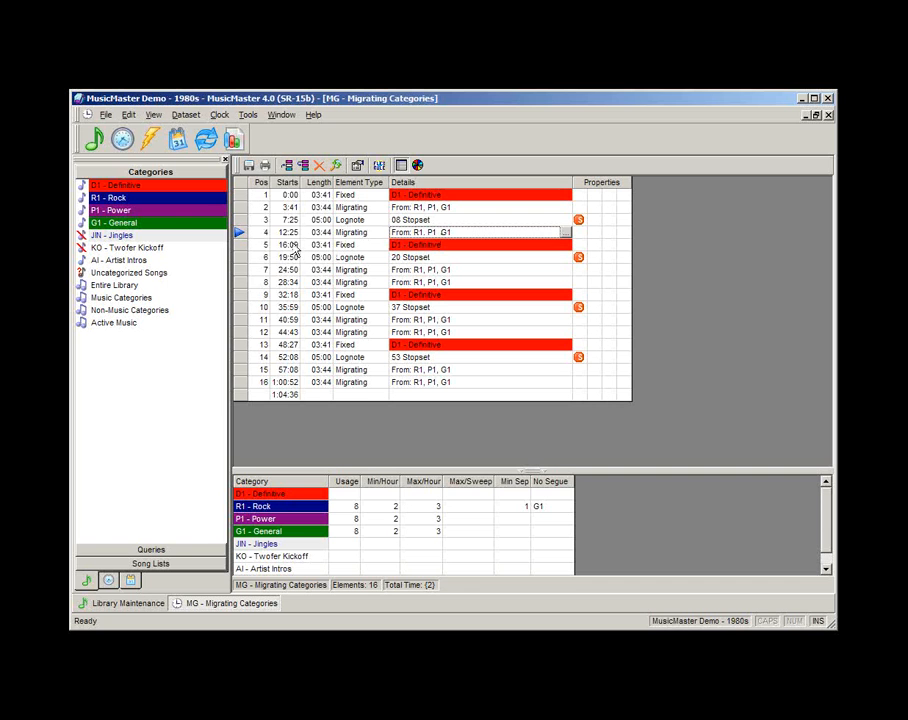
click(450, 208)
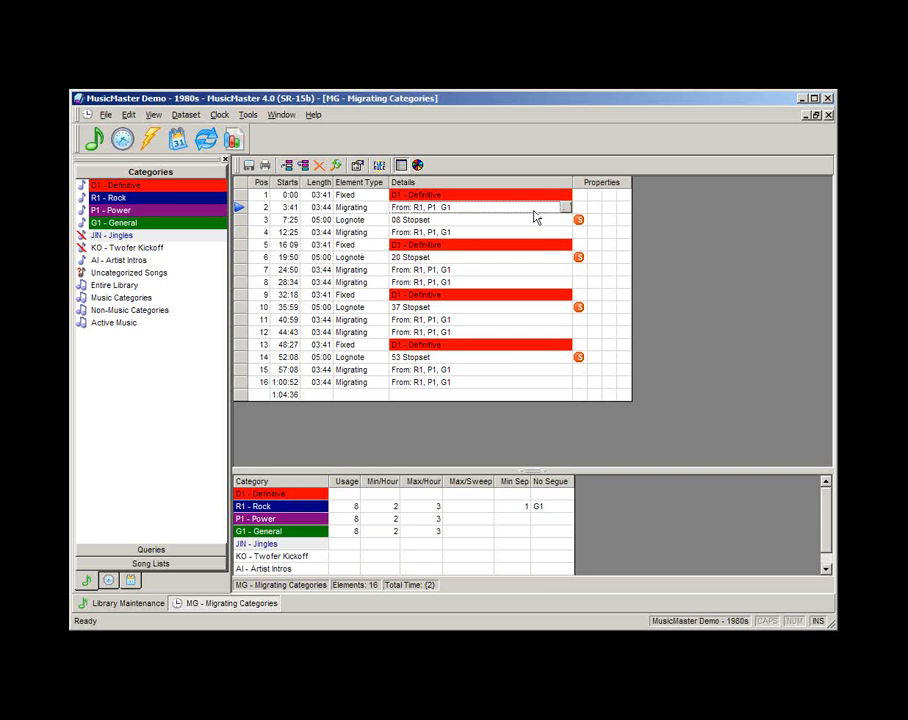
click(565, 209)
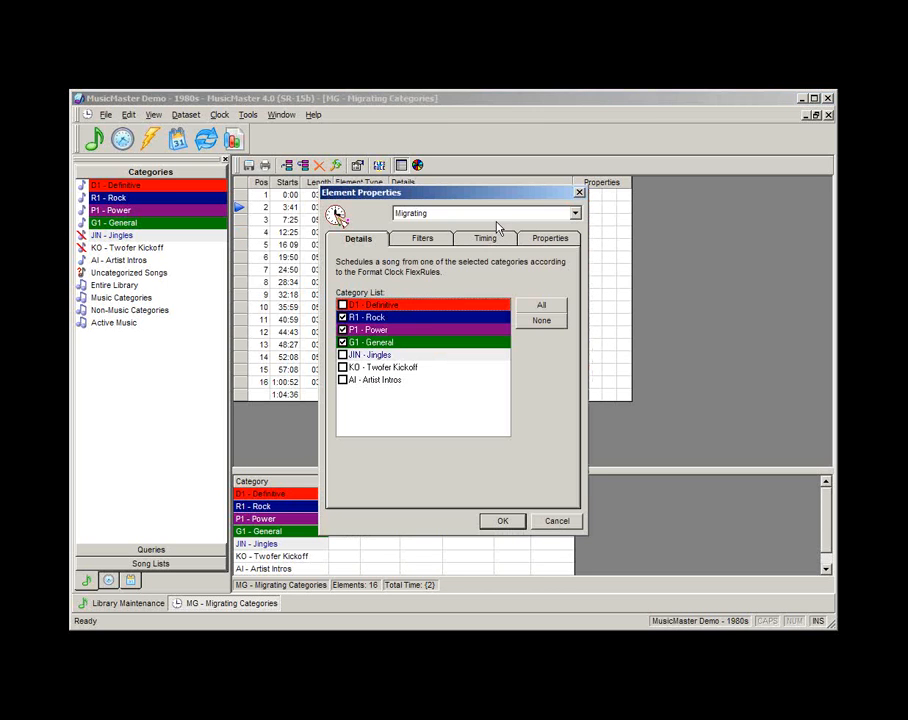
click(342, 317)
click(500, 520)
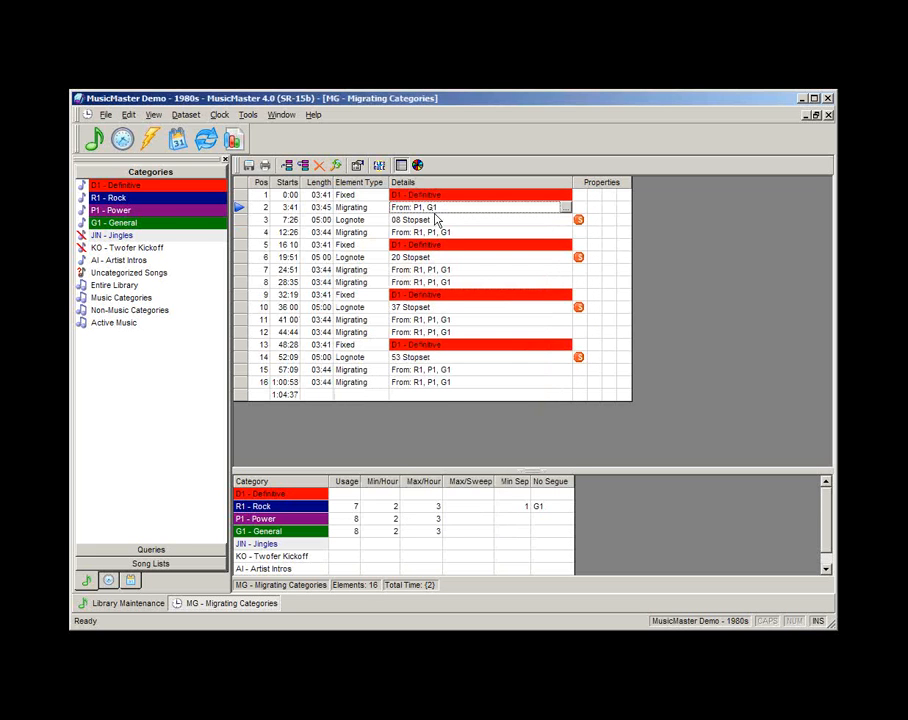
click(438, 233)
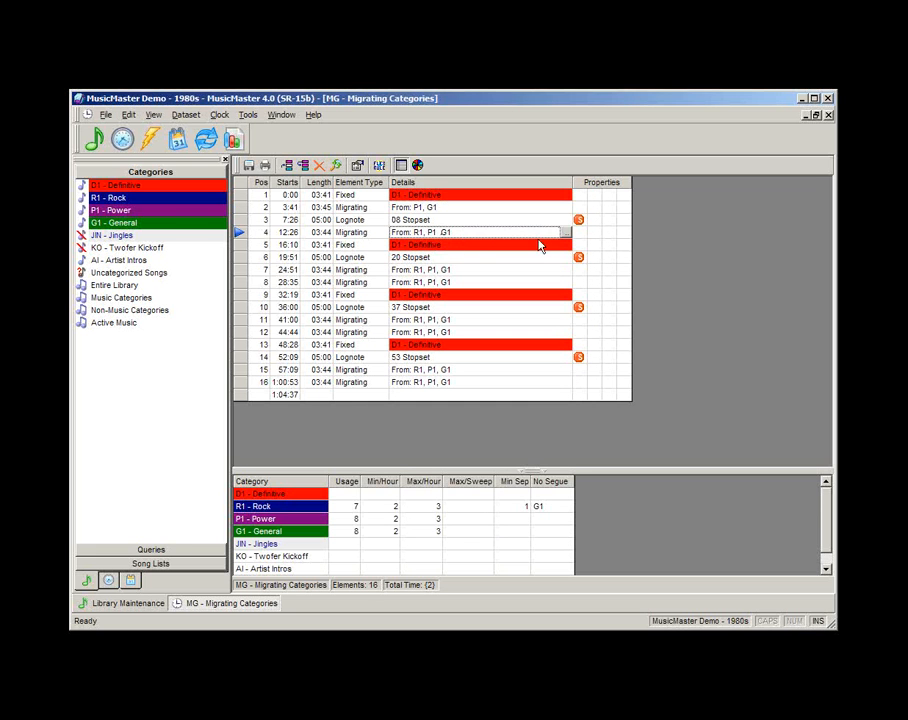
click(569, 232)
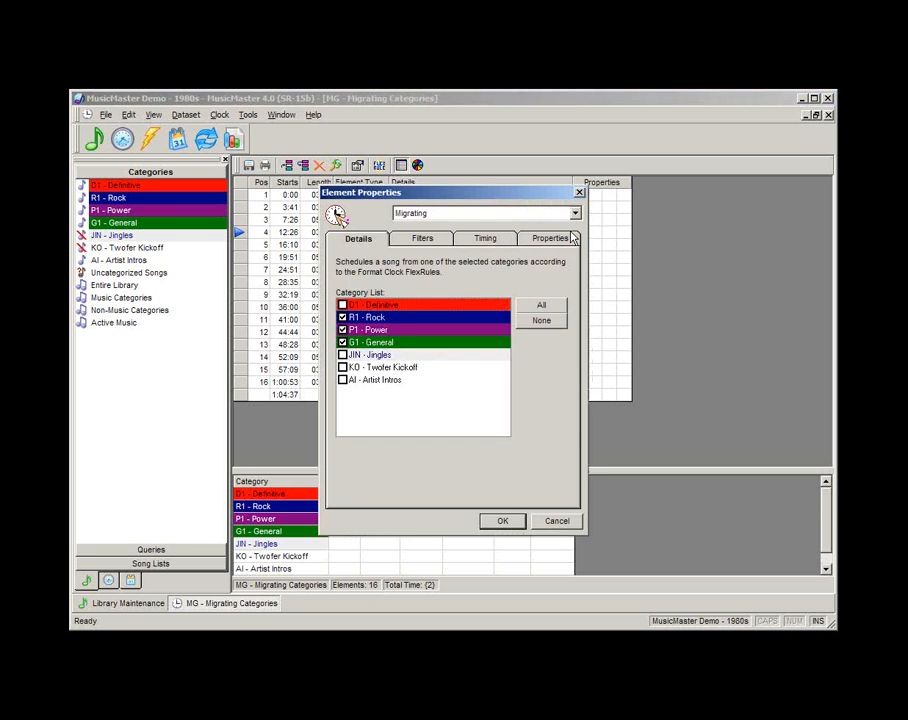
click(552, 522)
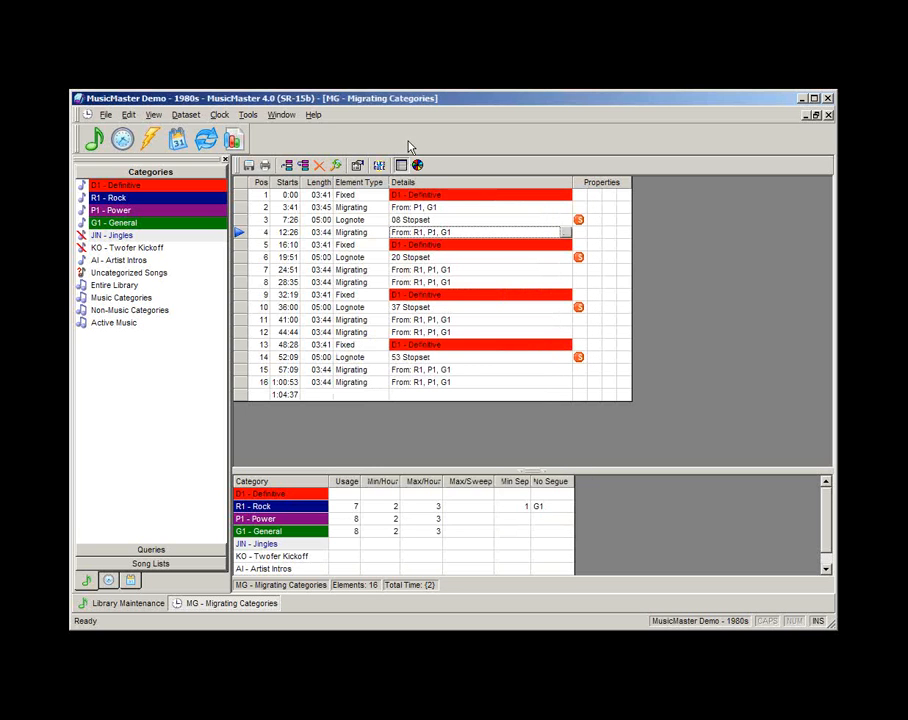
Delete the migrating element at position 4 and the fixed D1 - Definitive element at position 1
click(369, 232)
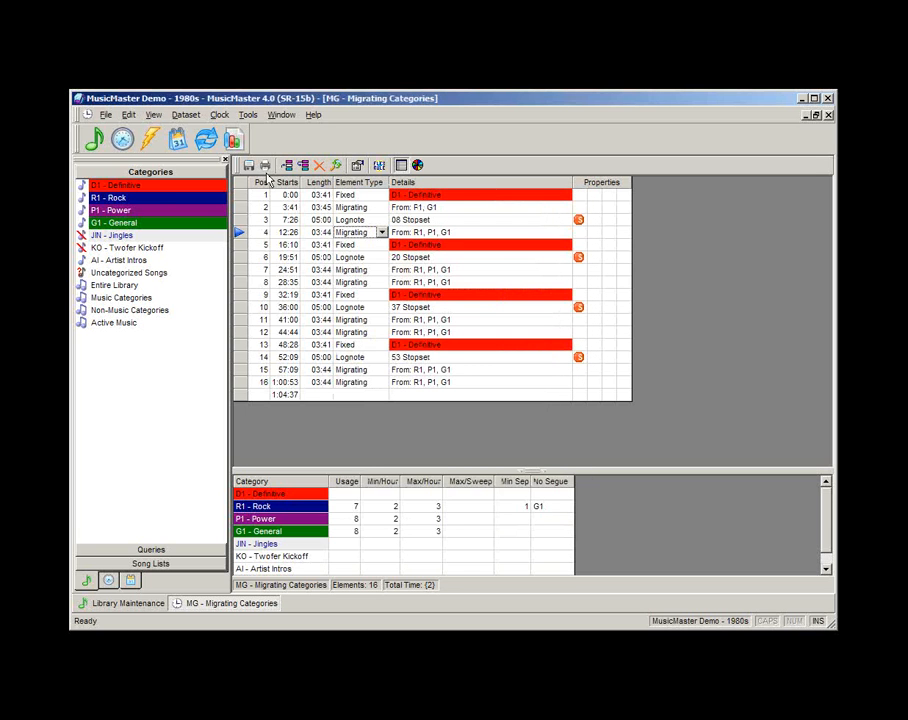
click(318, 166)
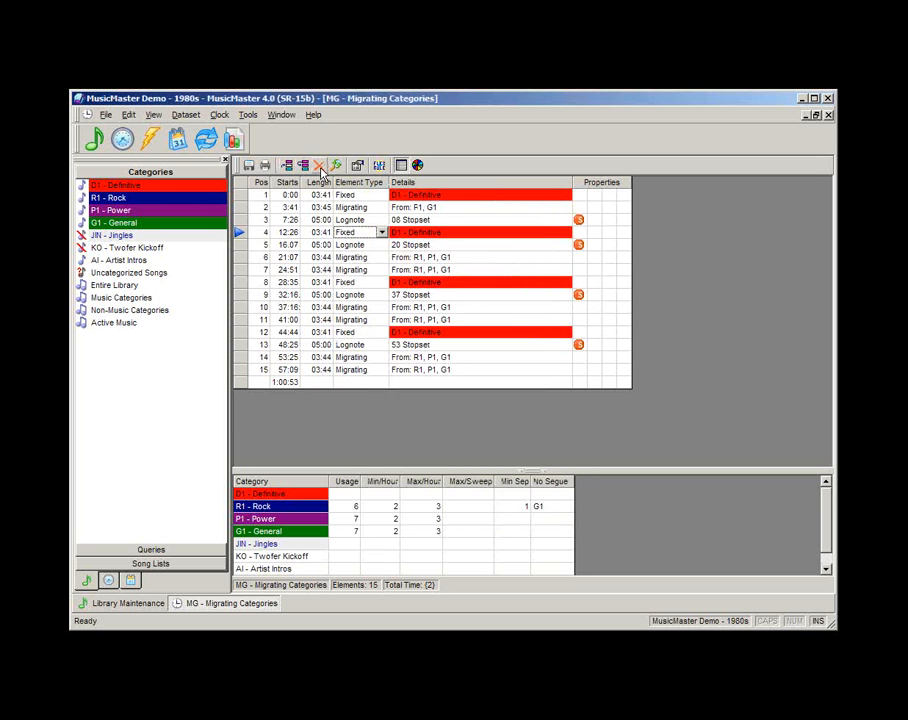
click(352, 195)
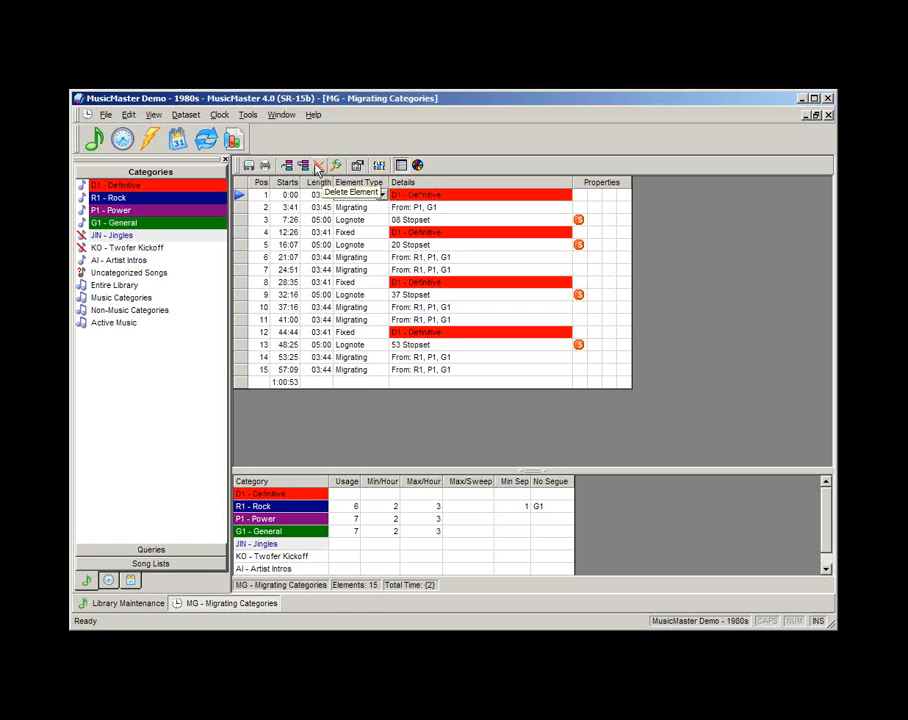
click(319, 167)
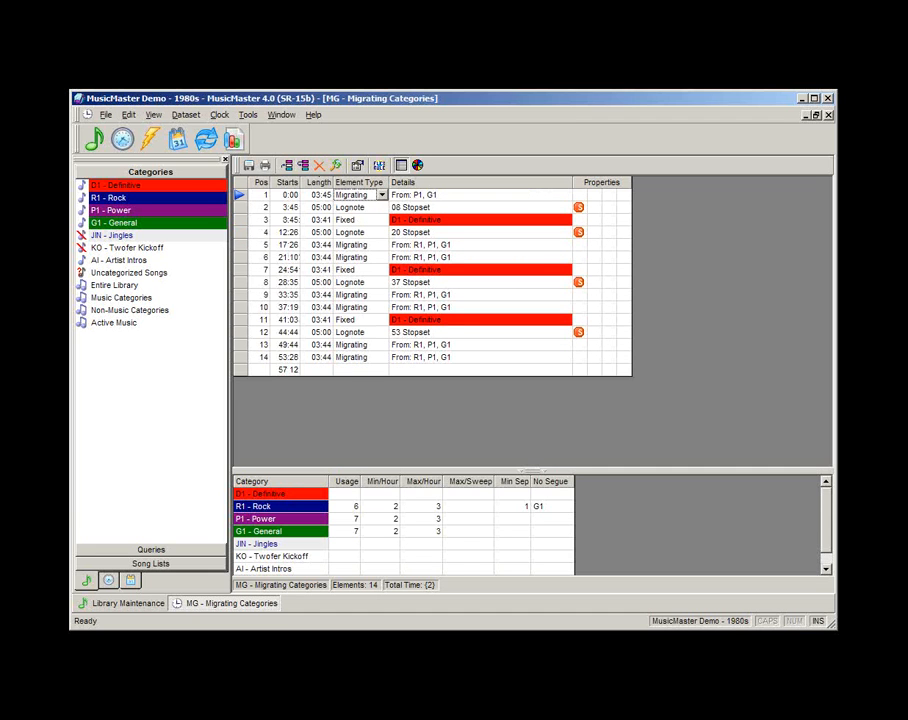
Delete all remaining elements except the P1, G1 migrating element and the 37 Stopset and 53 Stopset lognotes
click(319, 167)
click(319, 167)
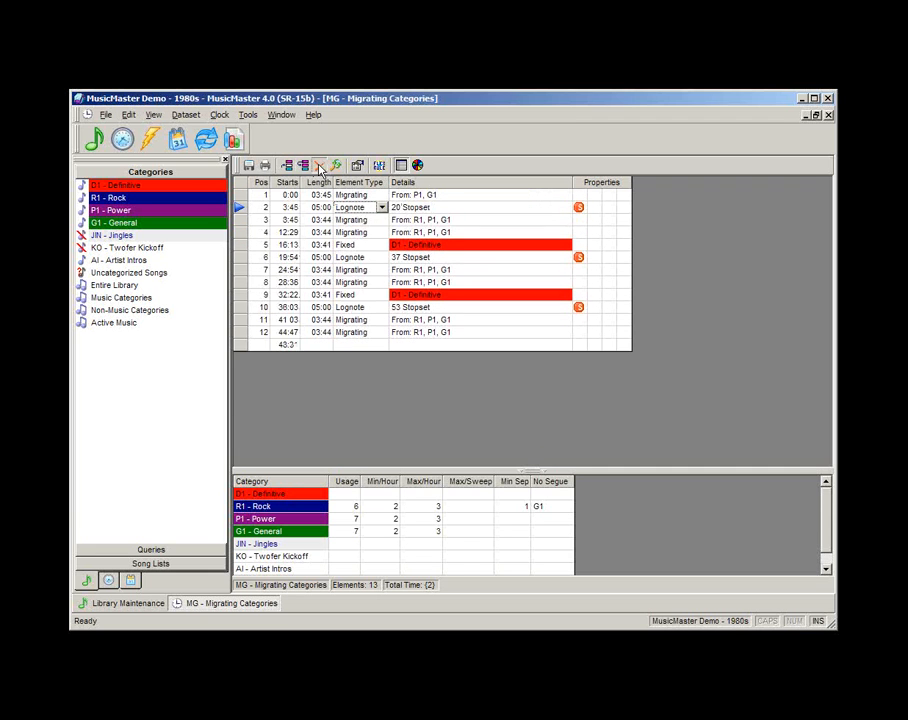
click(319, 167)
click(319, 167)
click(319, 167)
click(319, 167)
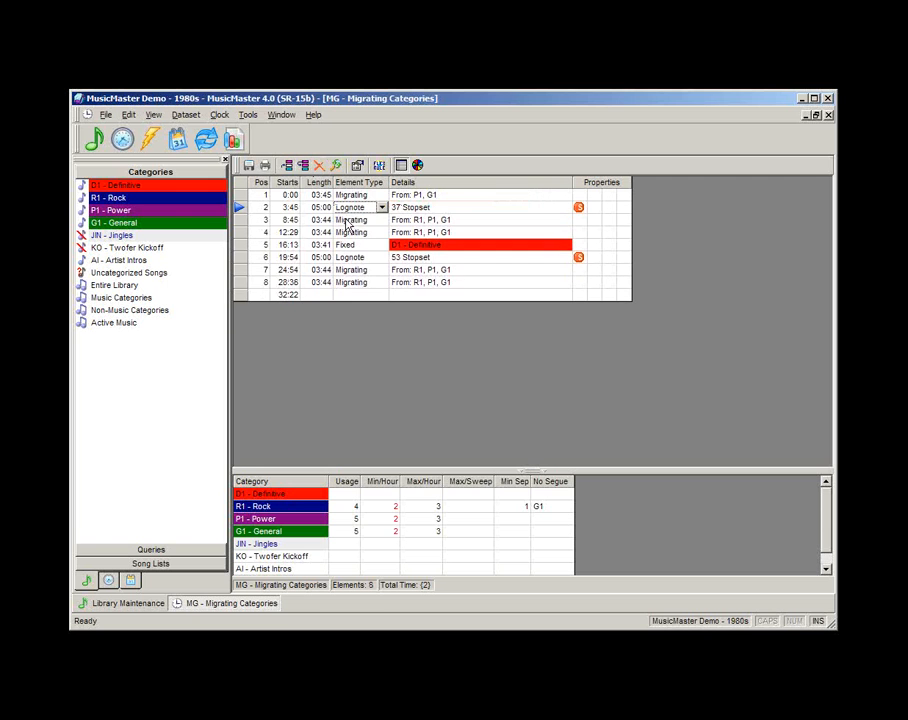
click(319, 167)
click(319, 167)
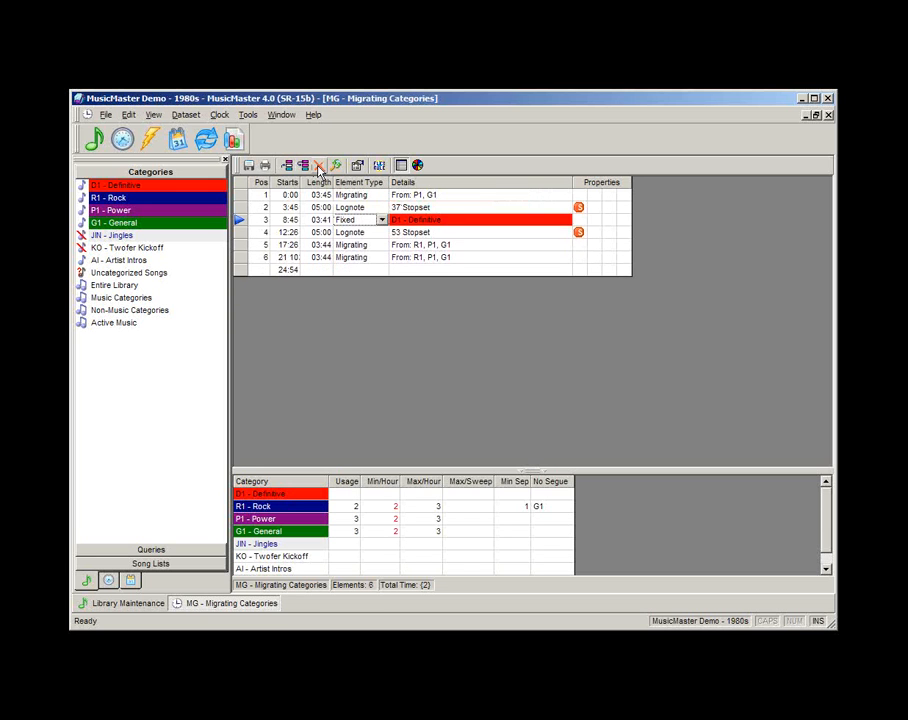
click(319, 167)
click(352, 233)
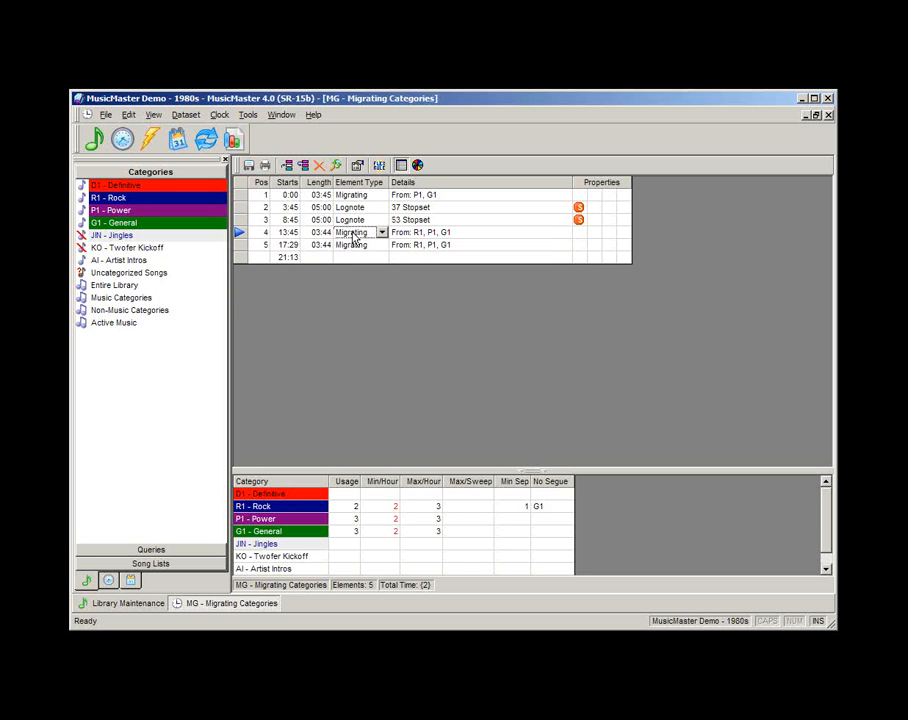
click(319, 167)
click(319, 167)
Insert a migrating element after position 1 and set its category list to only D1 - Definitive and R1 - Rock
click(318, 194)
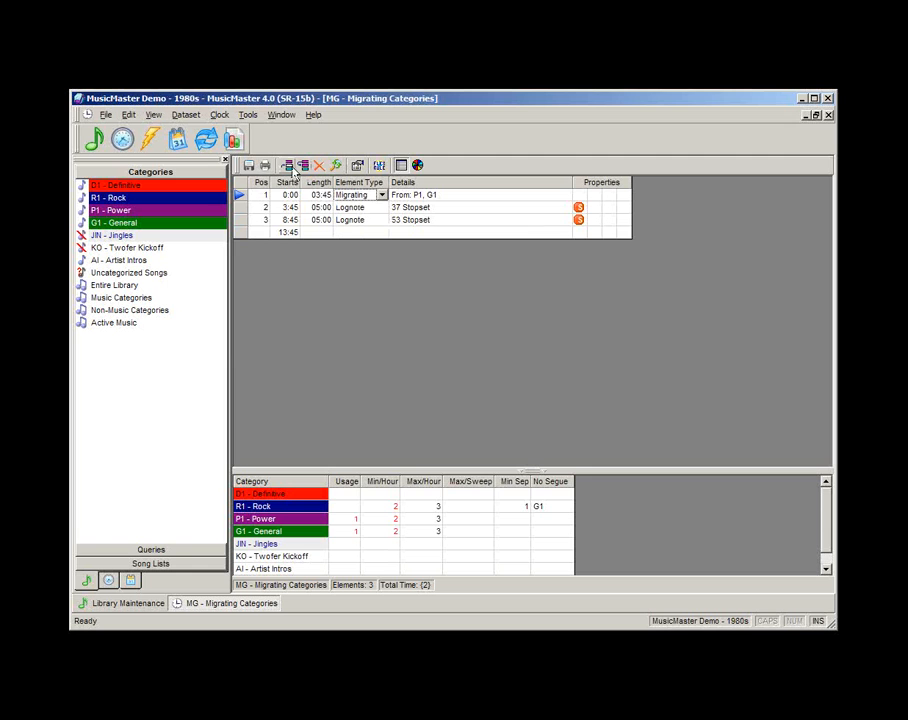
click(304, 167)
click(420, 208)
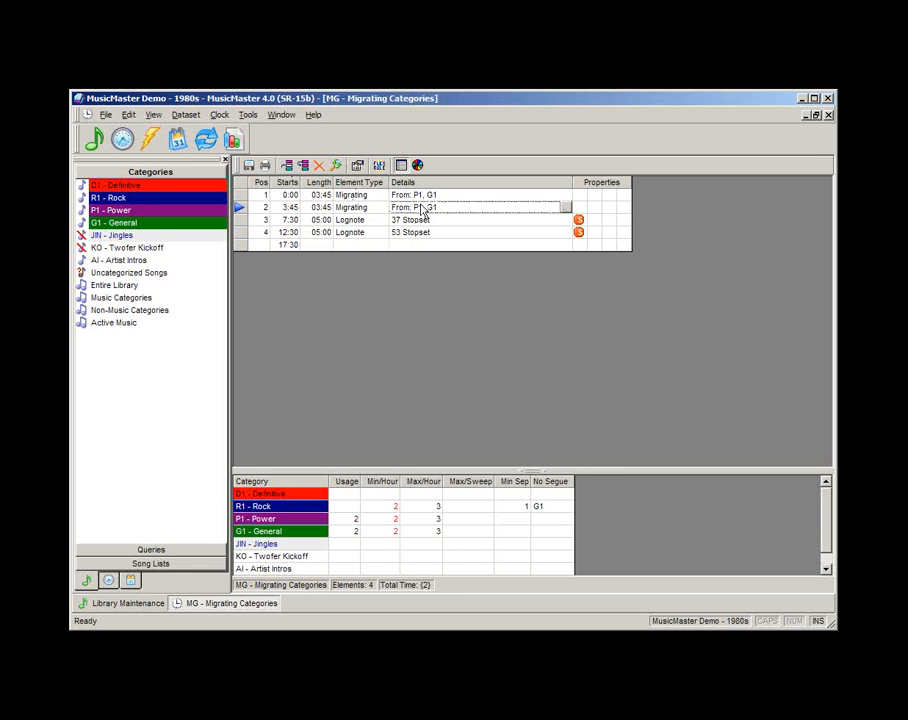
click(578, 207)
click(343, 342)
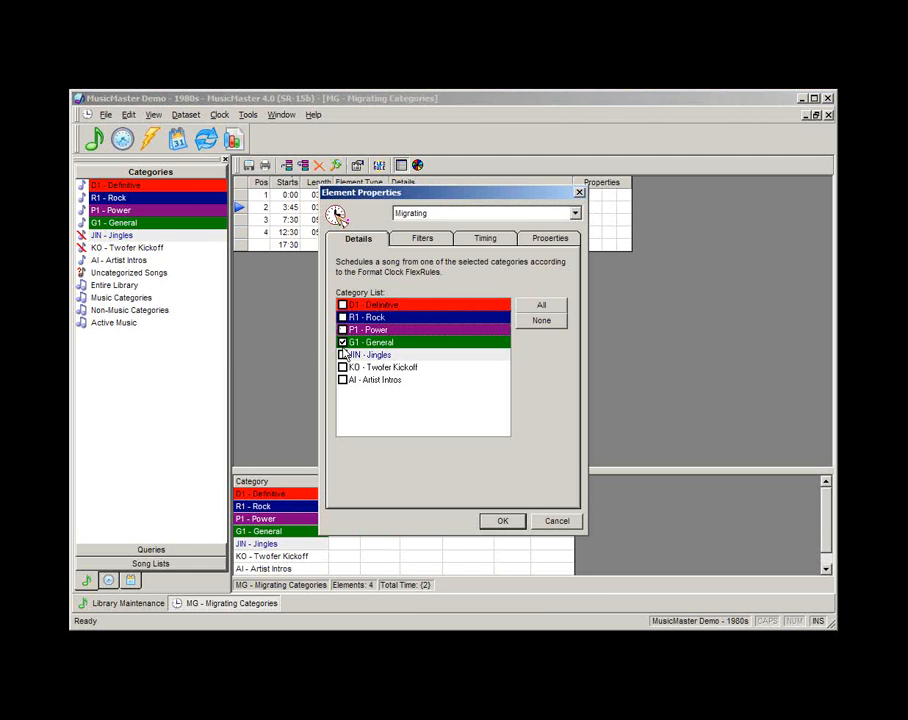
click(343, 330)
click(343, 305)
click(343, 317)
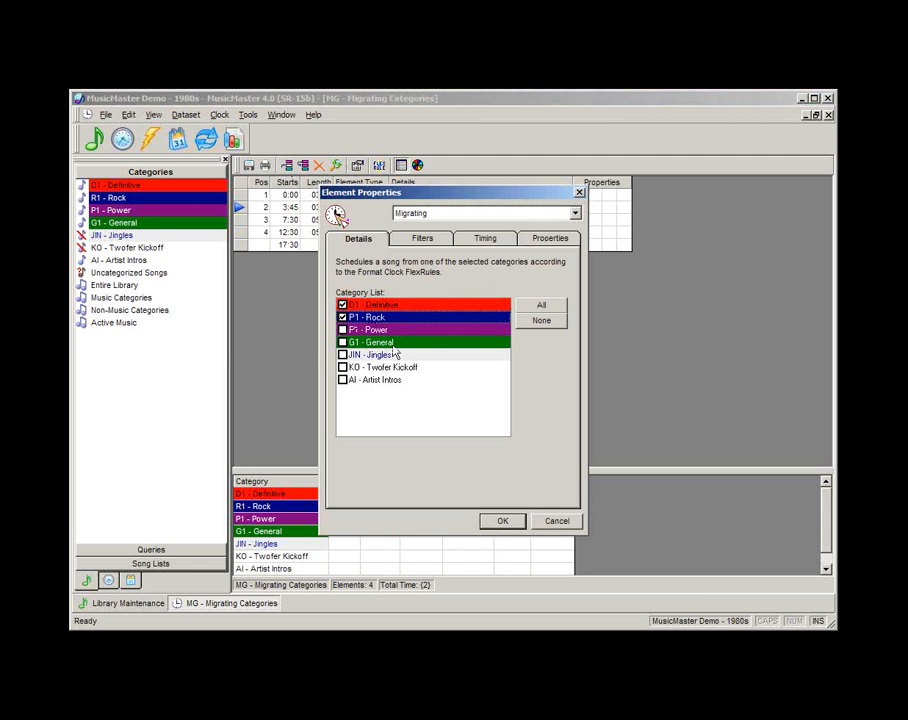
click(503, 521)
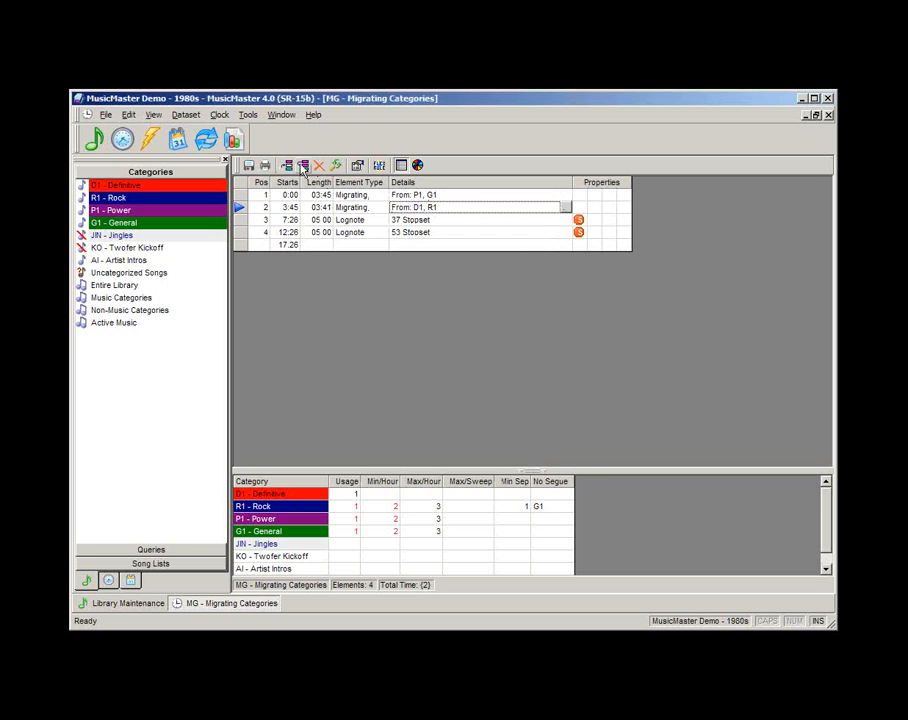
Add two more D1, R1 migrating elements and two more P1, G1 migrating elements, making three of each
click(303, 167)
click(303, 167)
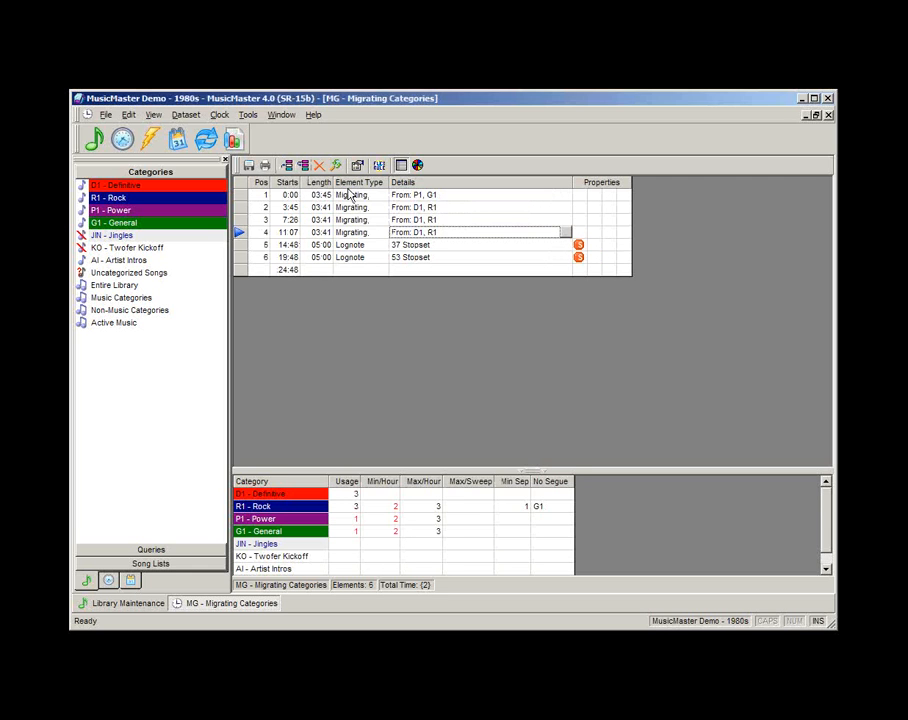
click(360, 195)
click(303, 167)
click(303, 167)
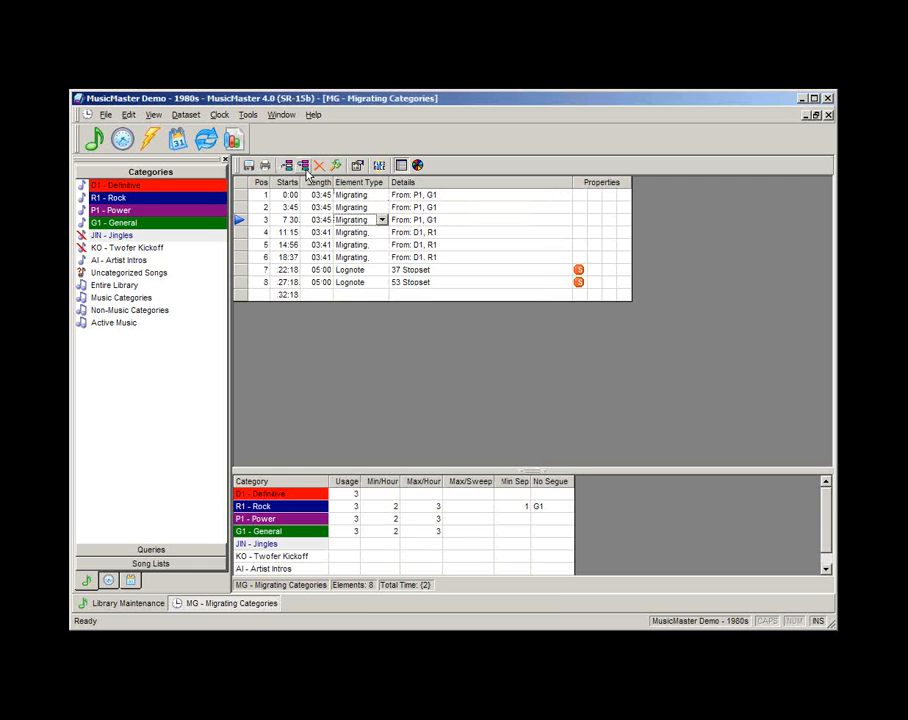
Reorder the elements to put the 37 and 53 Stopsets at positions 3 and 6, each preceded by a P1, G1 and D1, R1 pair
mouse_move(241, 259)
mouse_down()
mouse_move(243, 284)
mouse_move(240, 270)
mouse_up()
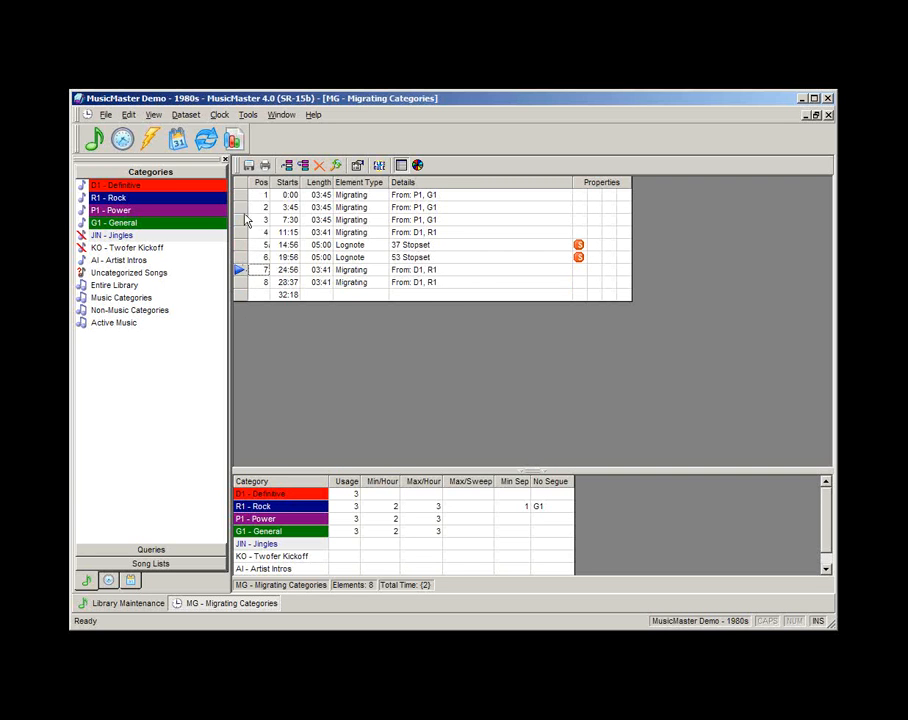
drag(244, 221, 241, 257)
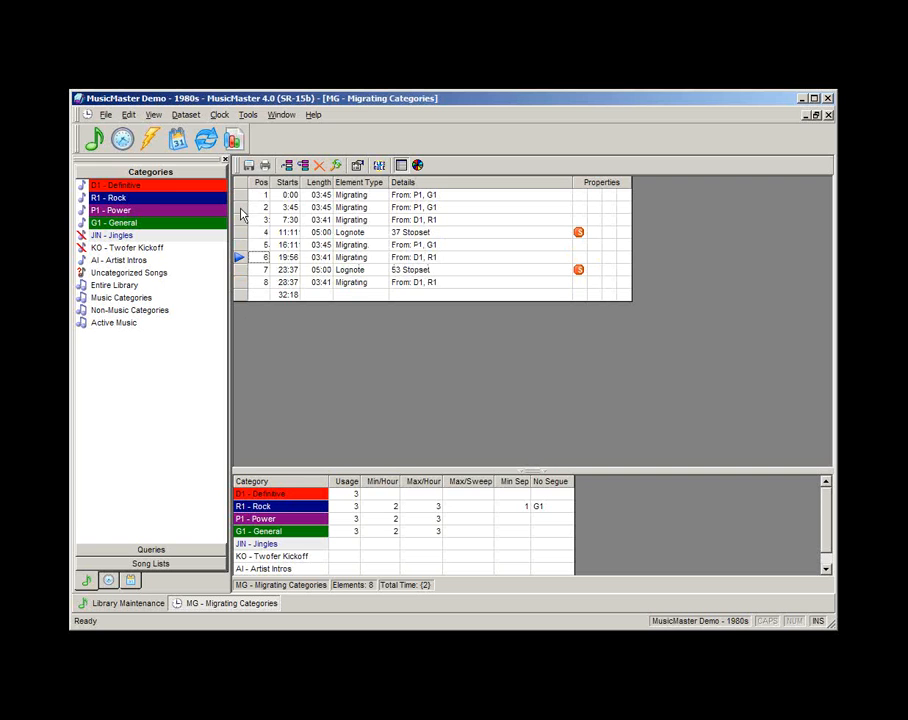
drag(241, 212, 250, 294)
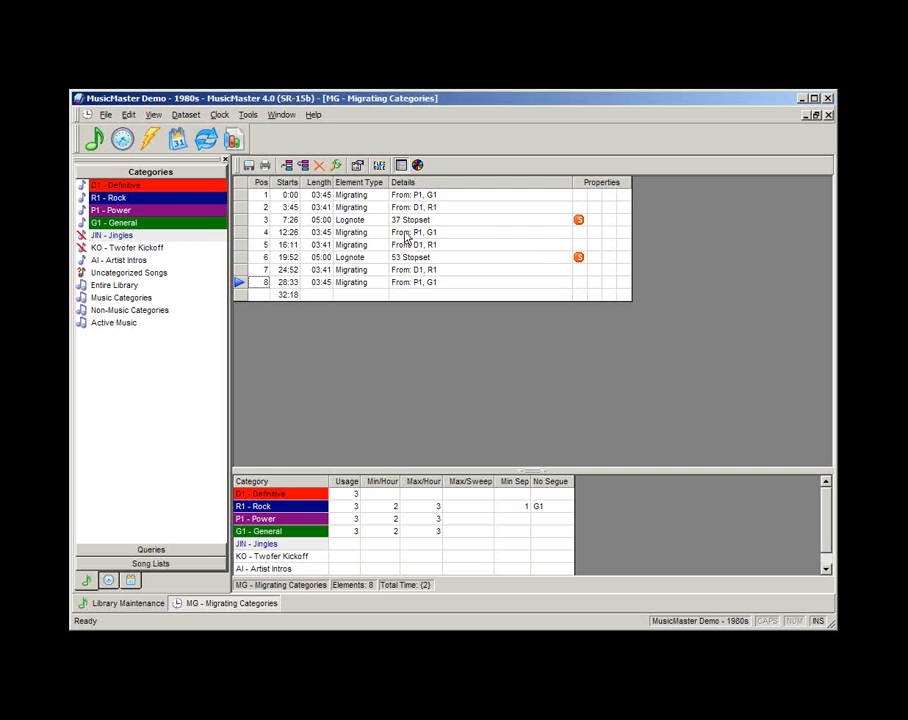
Review migrating positions 1 and 2 and set the Min/Hour of the D1 - Definitive category to 2
click(418, 196)
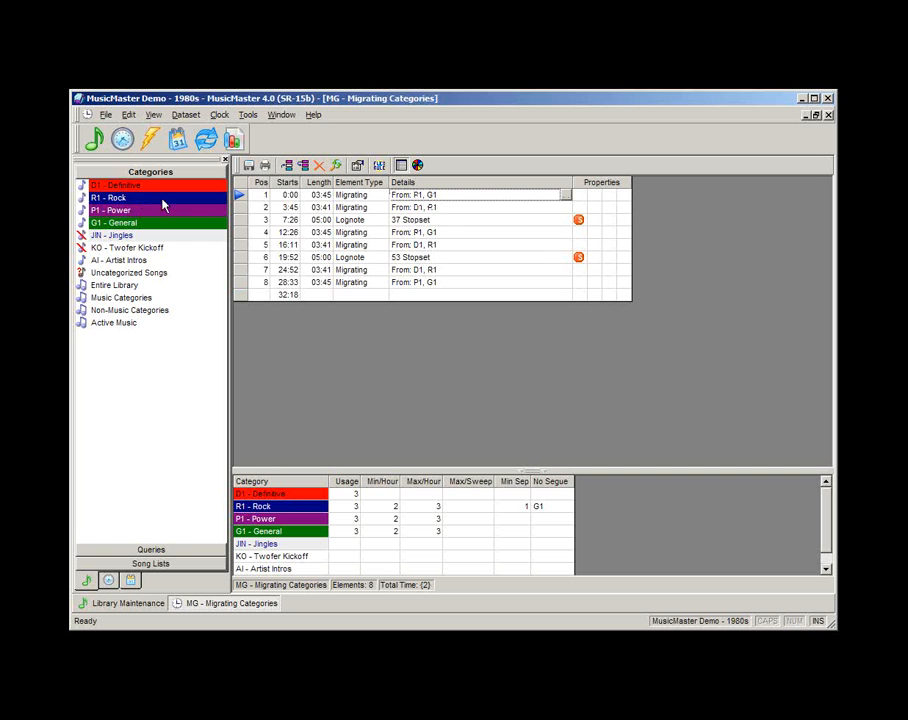
click(432, 212)
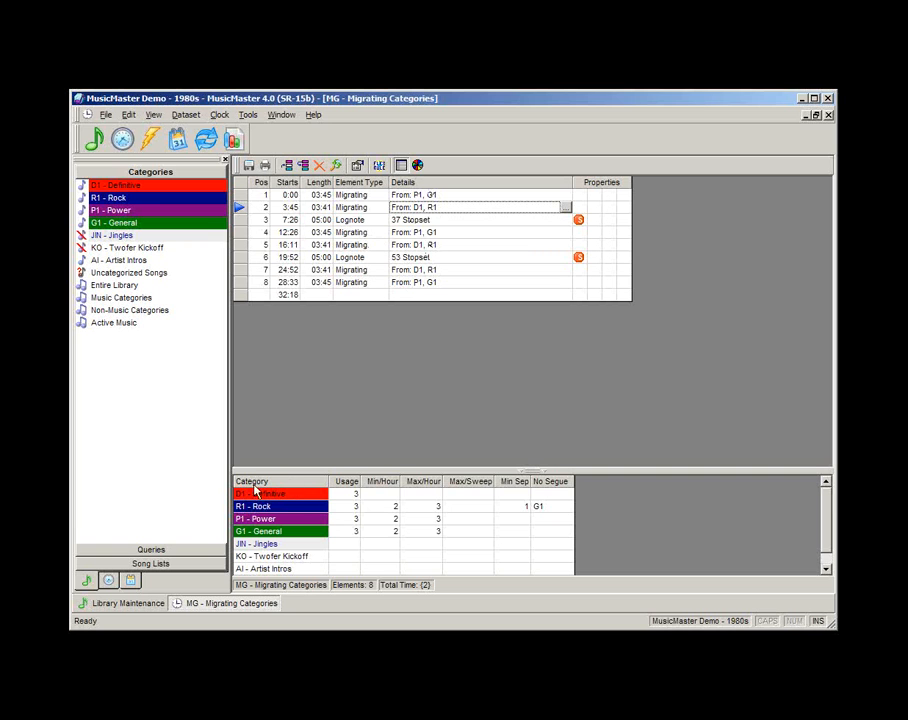
click(385, 496)
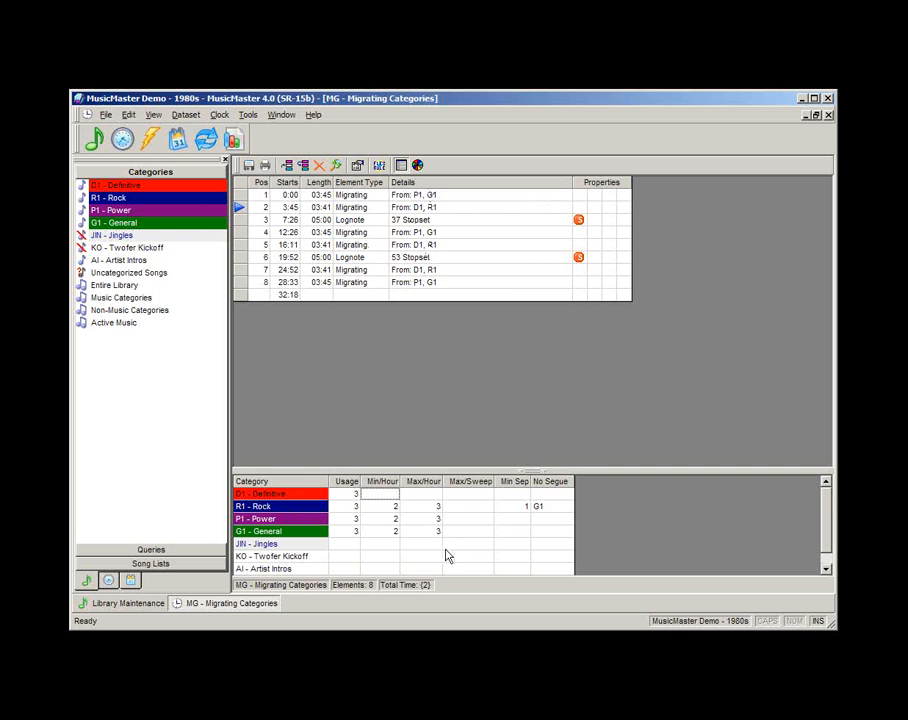
text(2)
Add two more P1, G1 migrating elements at the end of the clock and place a second 53 Stopset at position 9
click(352, 283)
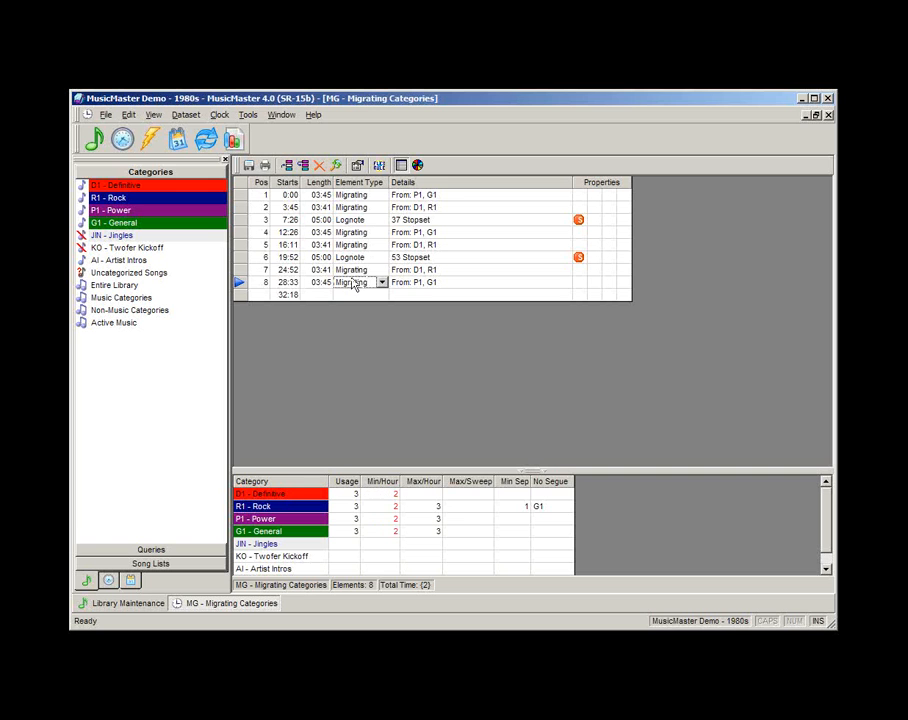
click(304, 166)
click(304, 166)
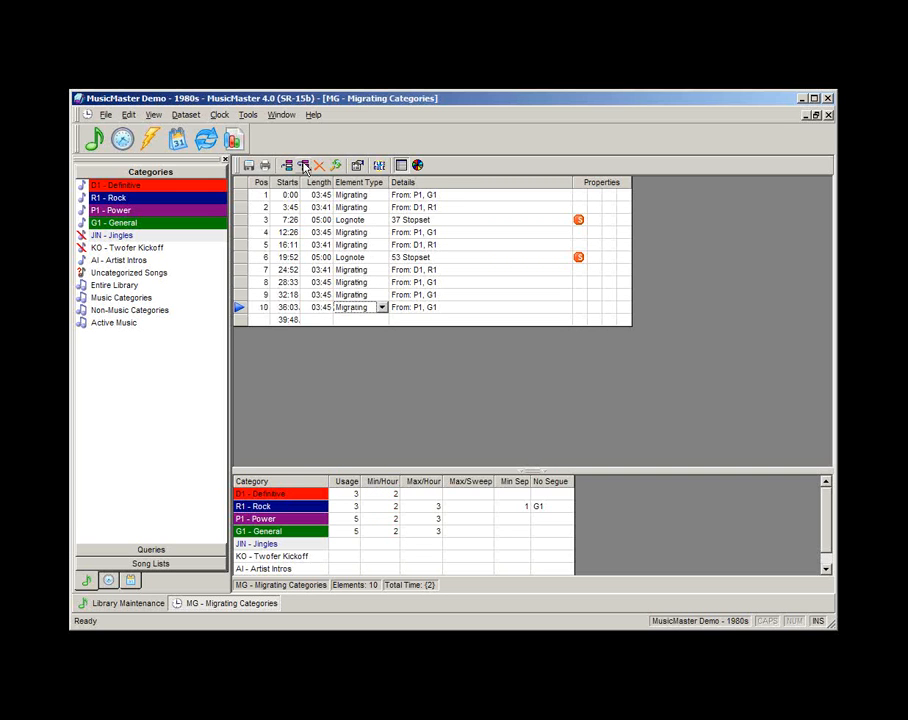
click(346, 258)
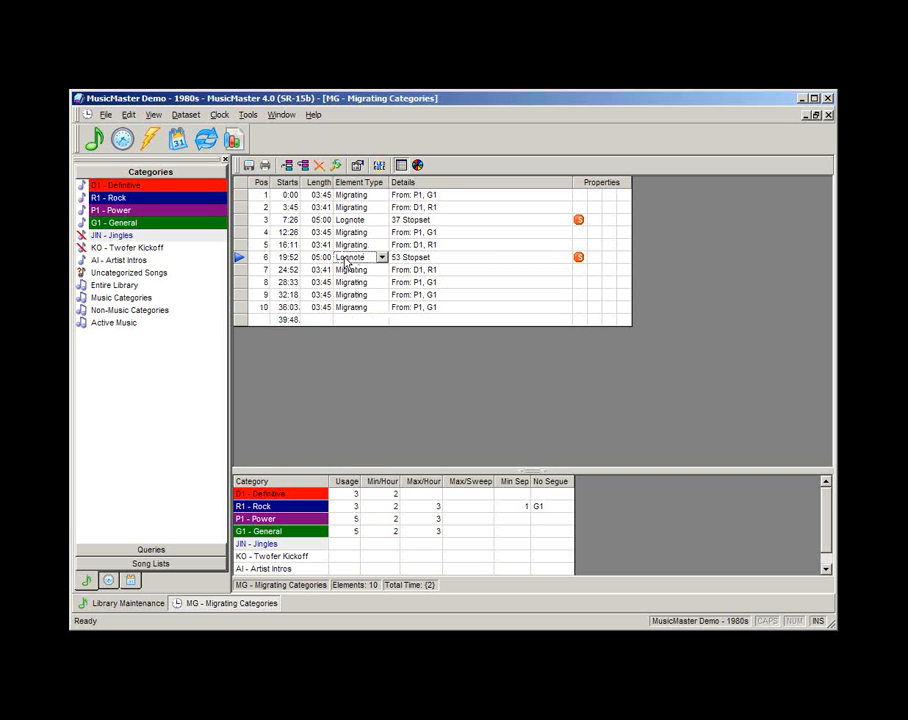
click(304, 166)
mouse_move(243, 275)
mouse_down()
mouse_move(231, 302)
mouse_move(240, 295)
mouse_up()
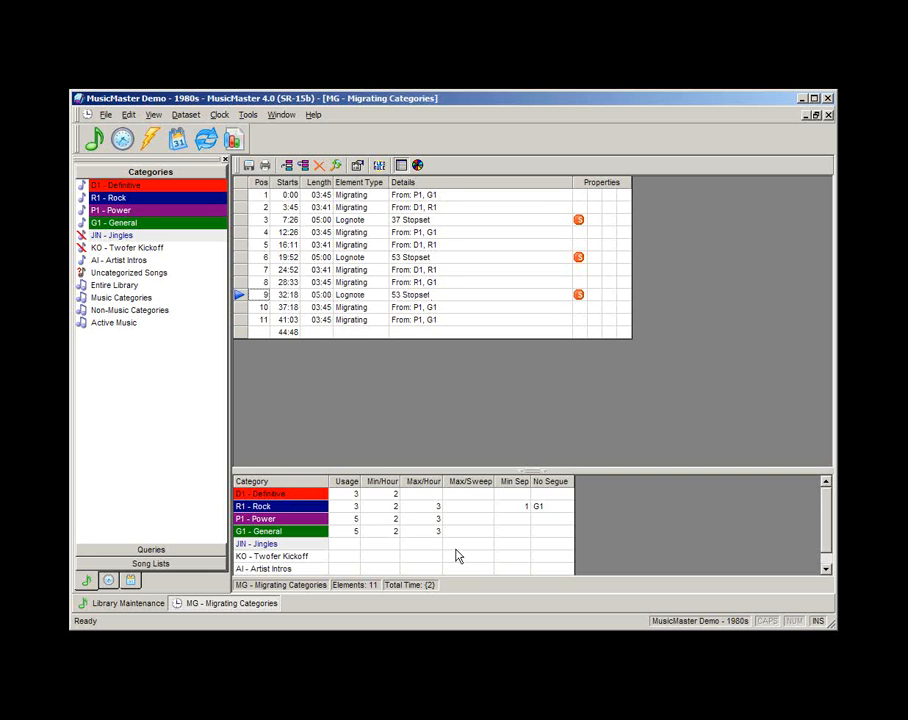
Set the Max/Hour of the D1 - Definitive category to 3 and review migrating positions 1, 4, 7, 8 and 10
click(423, 493)
text(3)
key(Return)
click(423, 196)
click(424, 233)
click(424, 271)
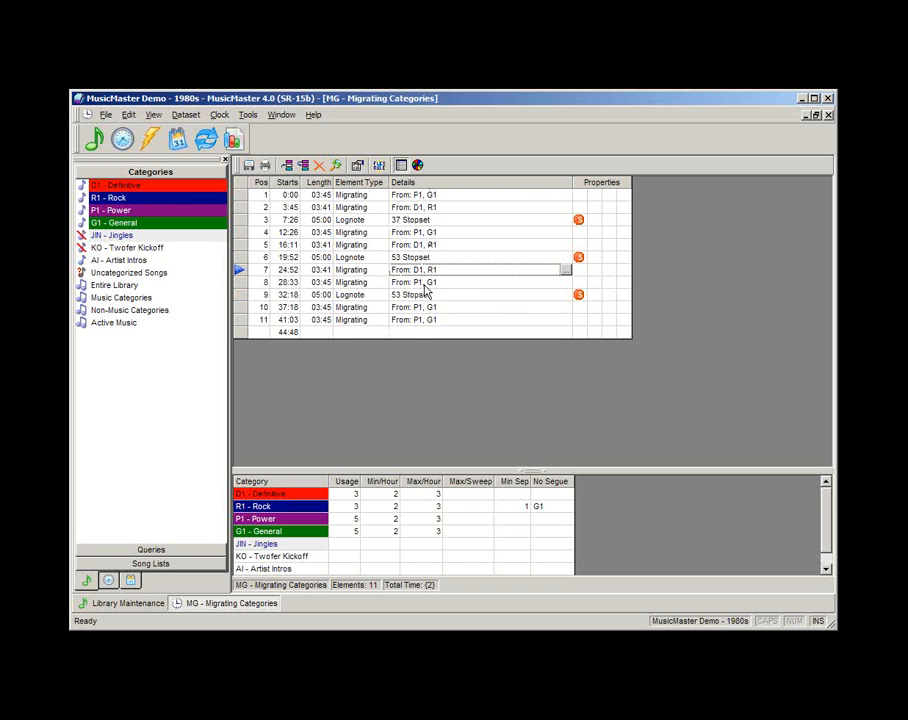
click(421, 284)
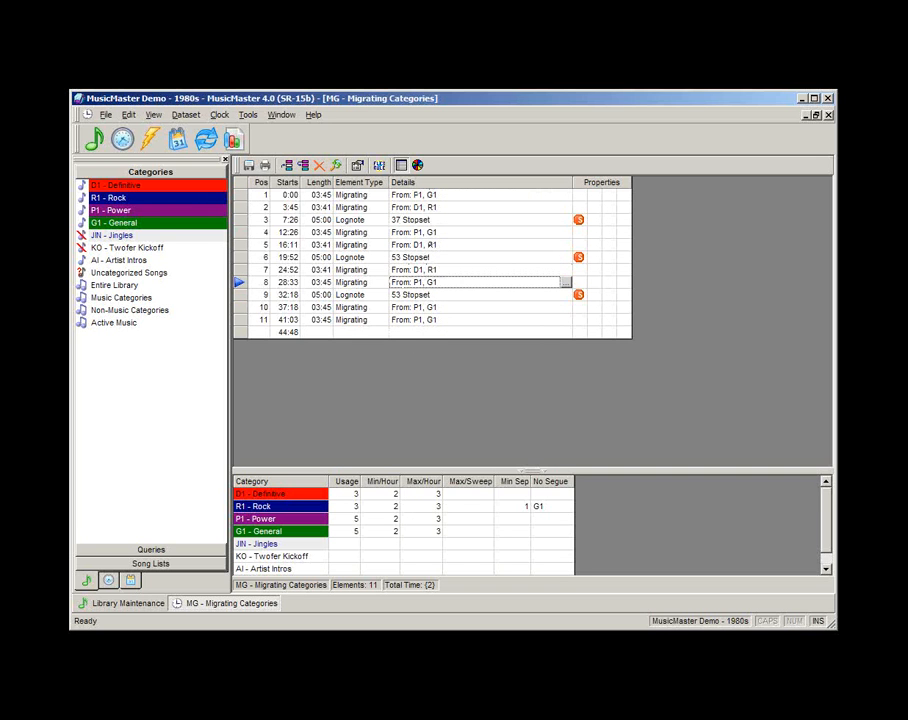
click(424, 307)
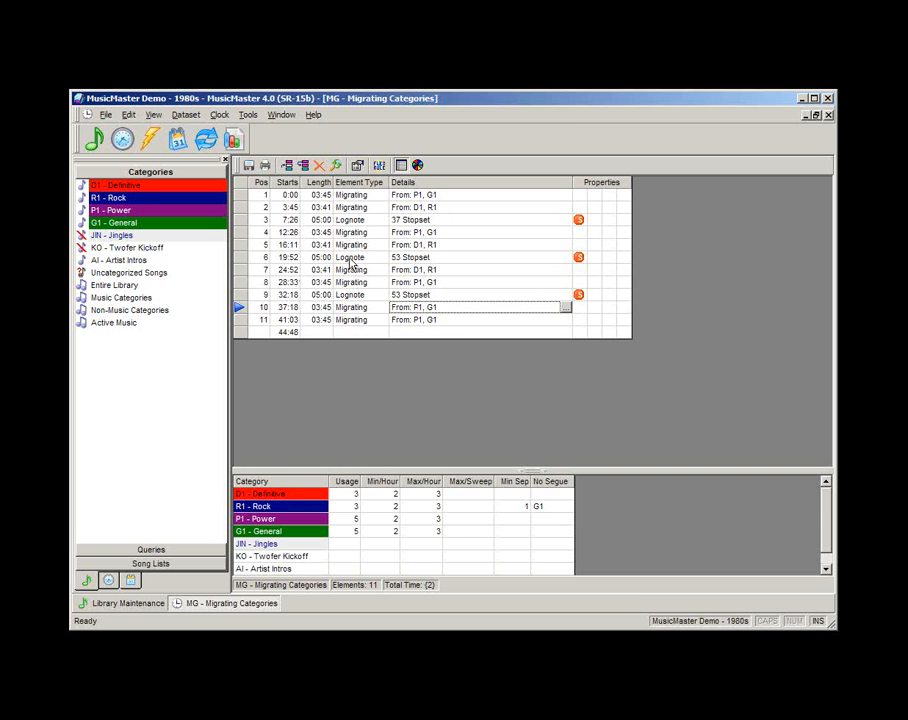
Insert a JIN - Jingles element at position 3, directly before the 37 Stopset, and close the clock
mouse_move(122, 236)
mouse_down()
mouse_move(268, 229)
mouse_move(325, 205)
mouse_move(328, 213)
mouse_up()
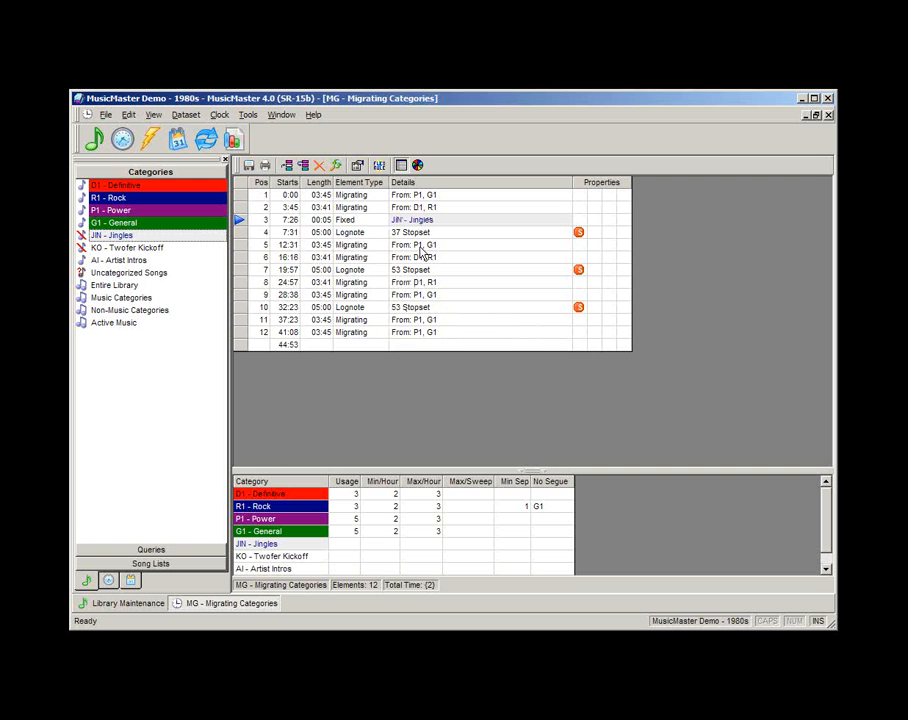
click(360, 258)
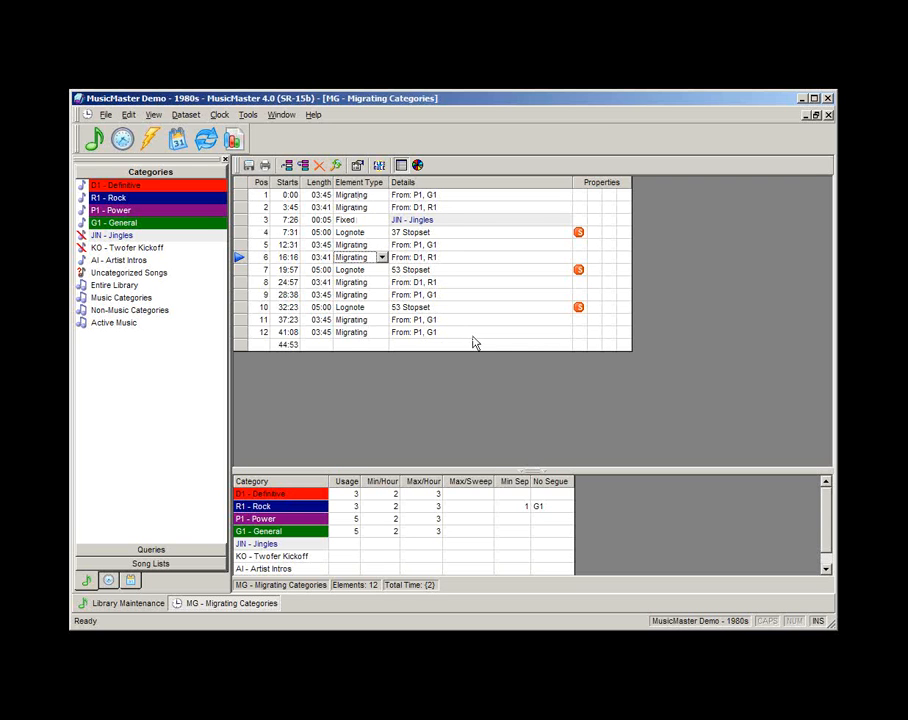
click(828, 115)
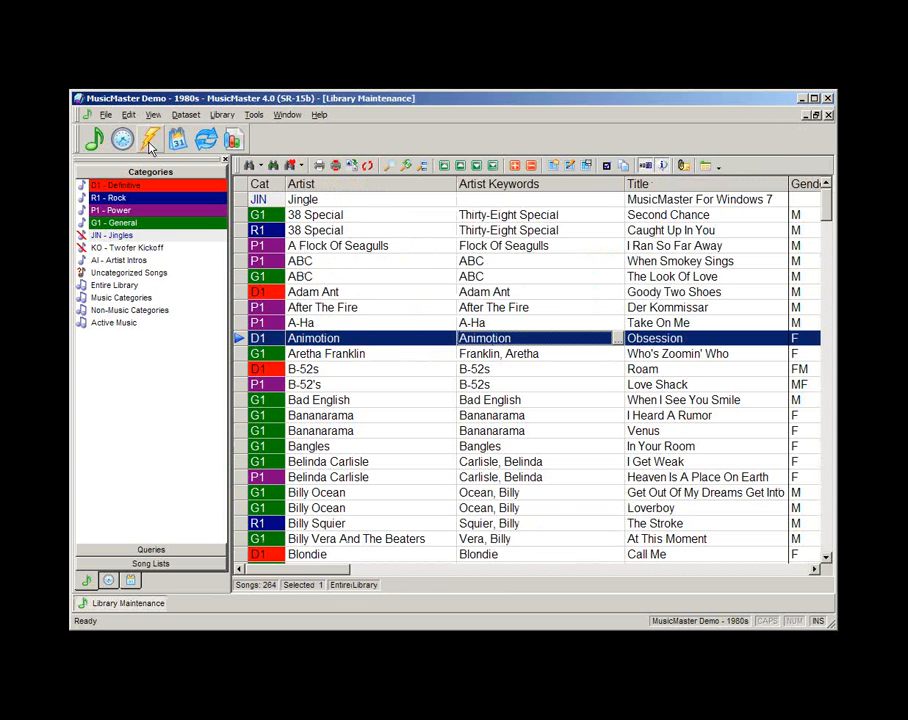
Open the Normal Rotation assignment grid and assign the MG - Migrating Categories clock to every hour of all seven days
click(150, 142)
click(472, 242)
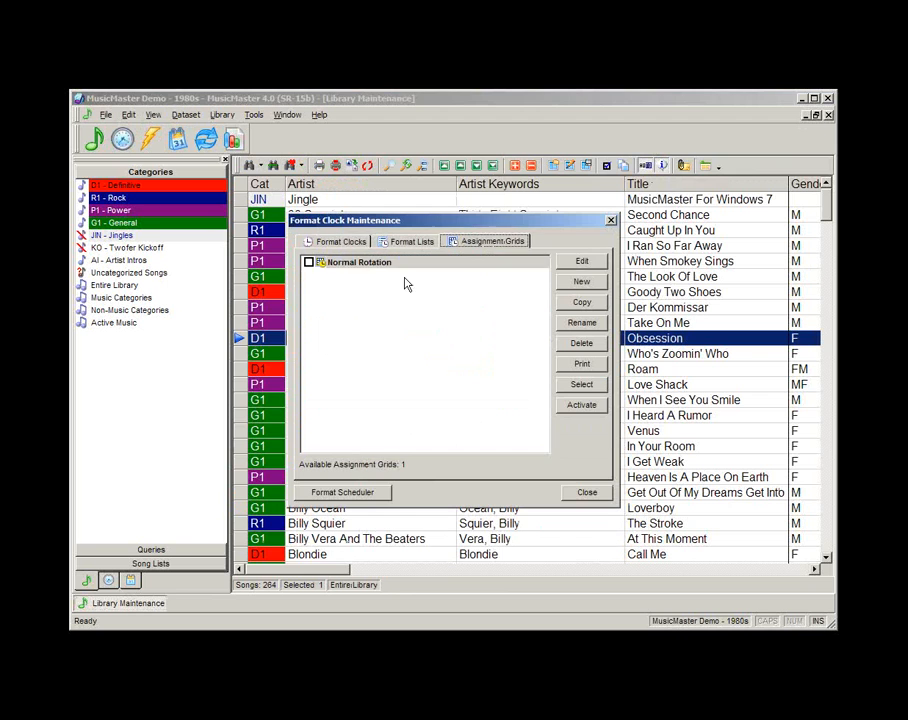
double_click(368, 263)
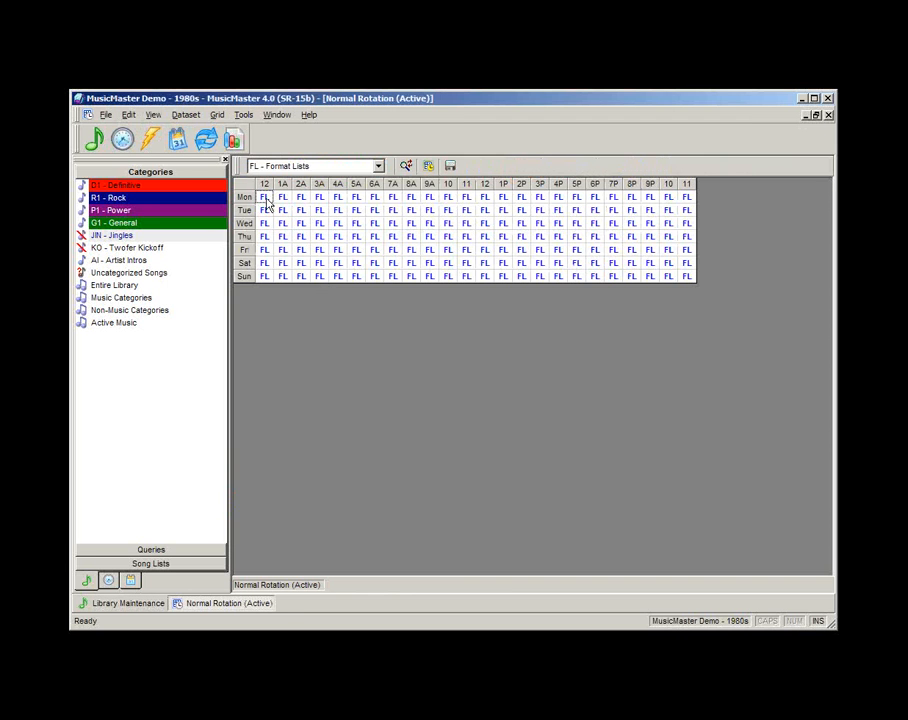
drag(267, 203, 712, 300)
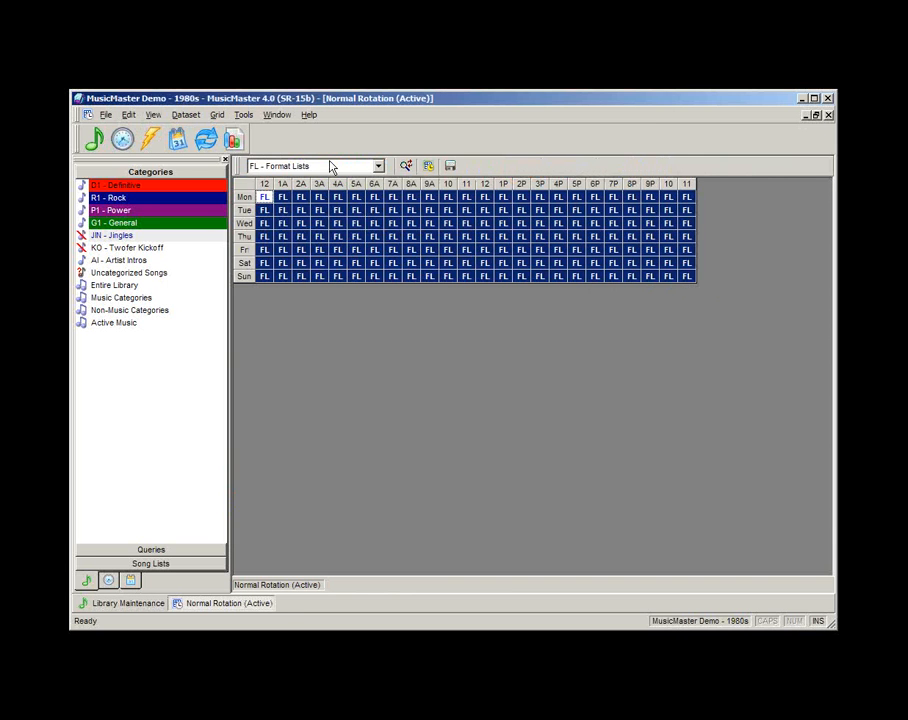
click(378, 166)
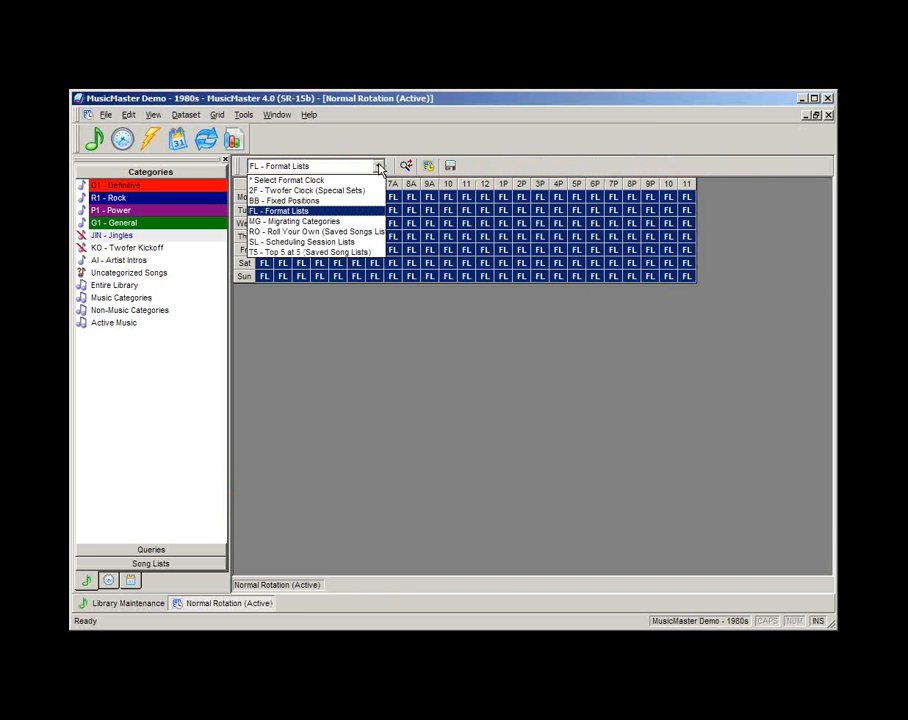
click(282, 229)
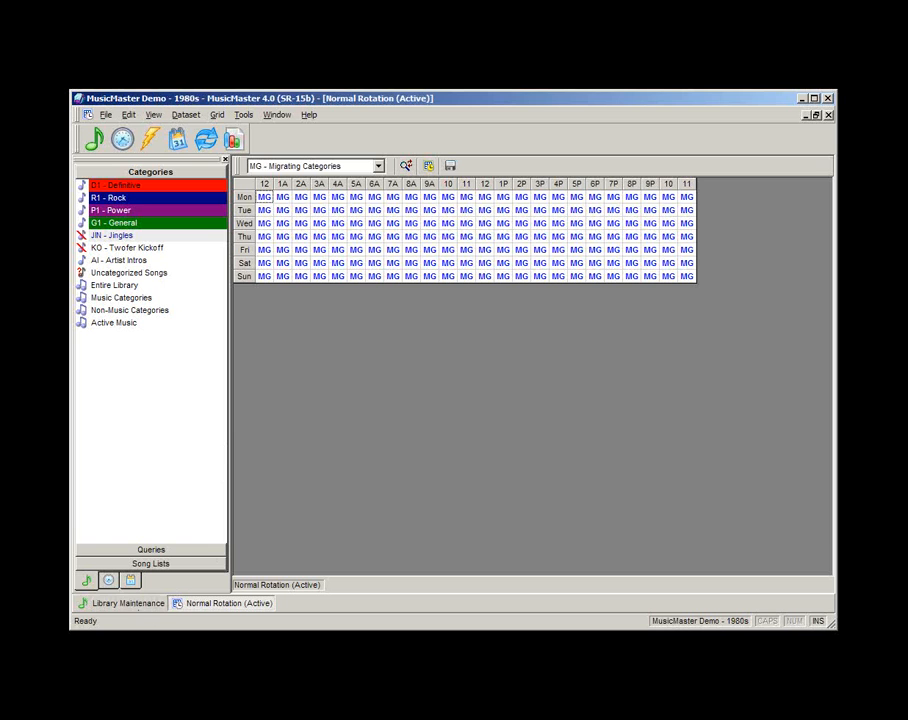
Review migrating positions 1 and 2 of the MG - Migrating Categories clock and close the Normal Rotation grid without saving its changes
click(122, 139)
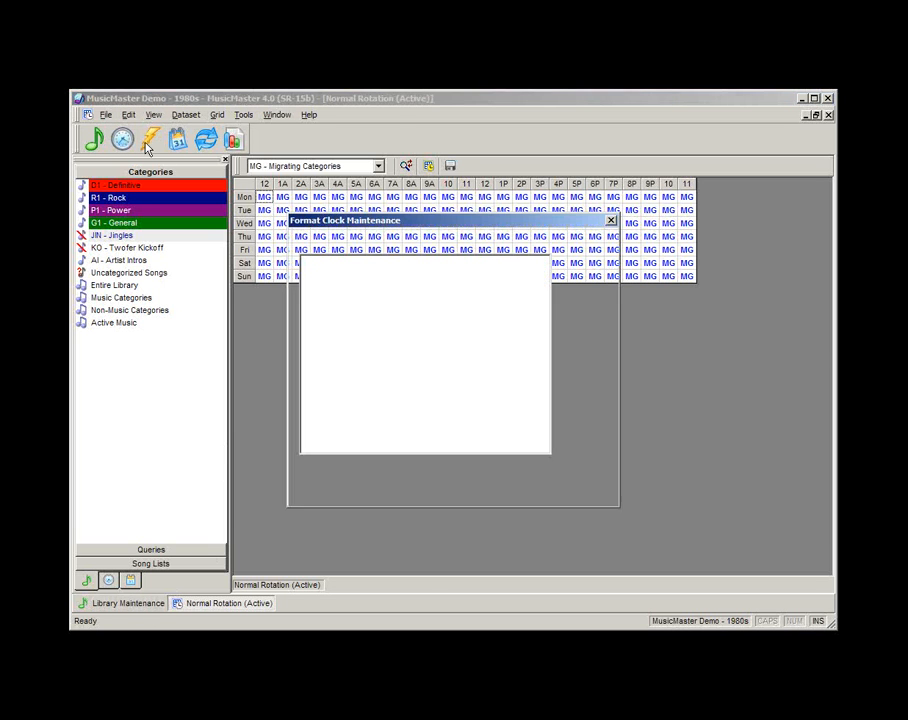
double_click(361, 304)
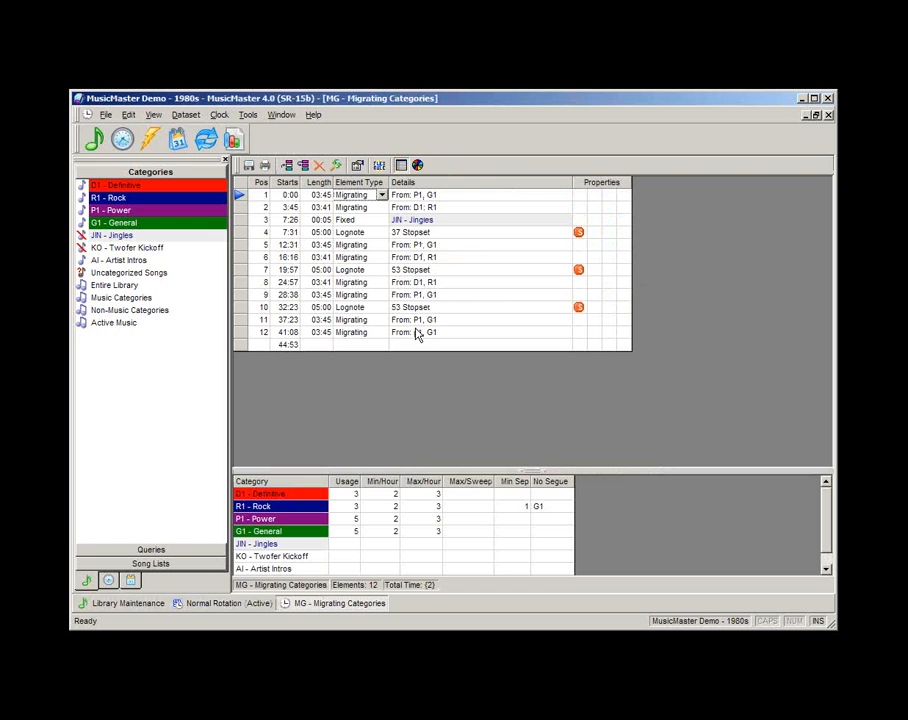
click(424, 195)
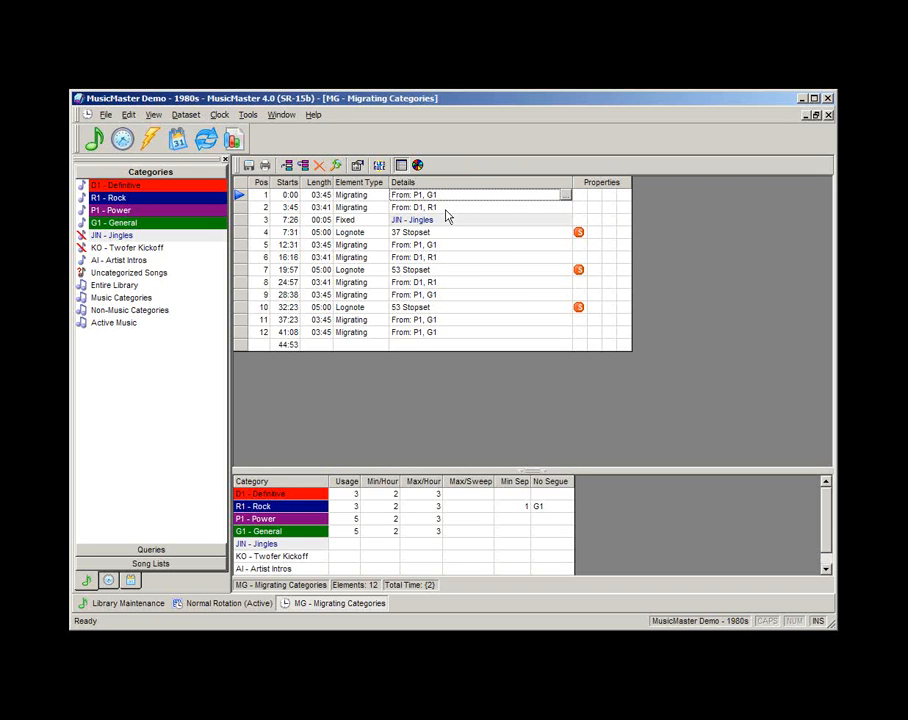
click(420, 208)
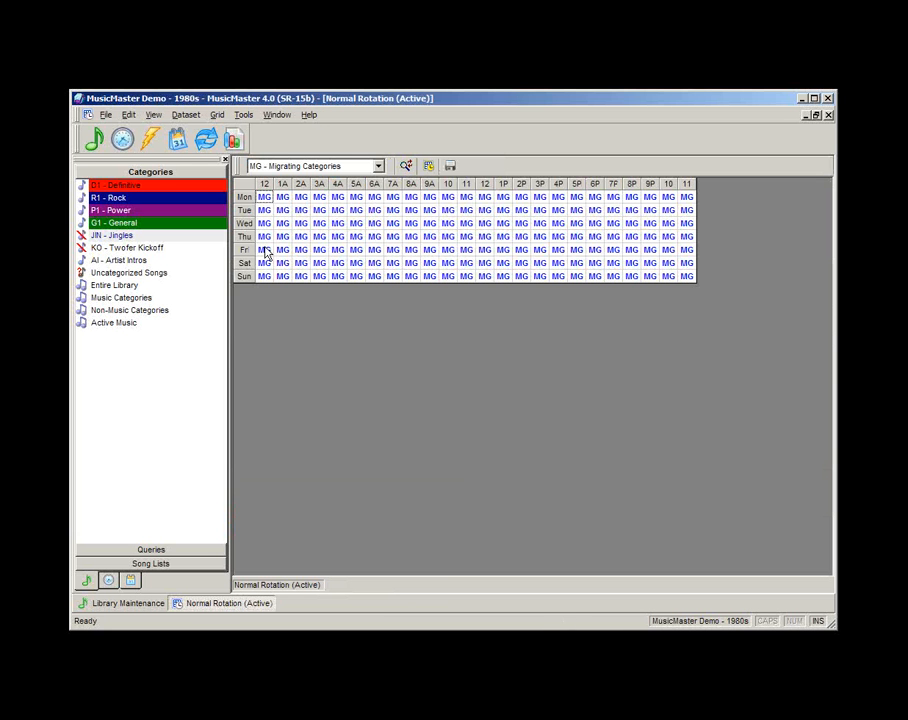
click(828, 114)
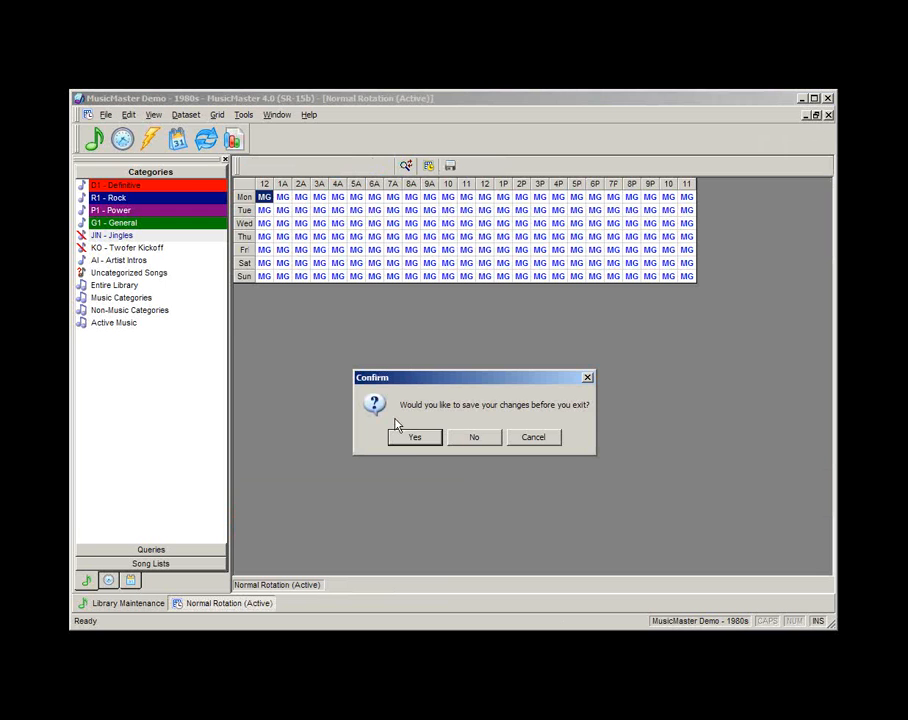
click(468, 441)
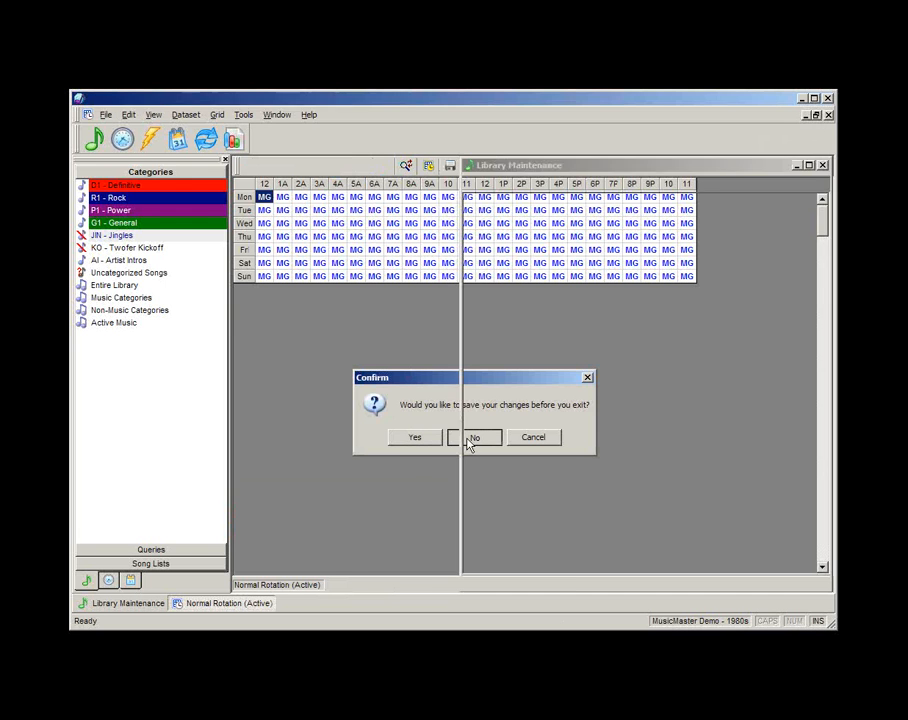
Open the BB - Fixed Positions clock and examine the hour timing properties of the Time Marker at its end
click(122, 141)
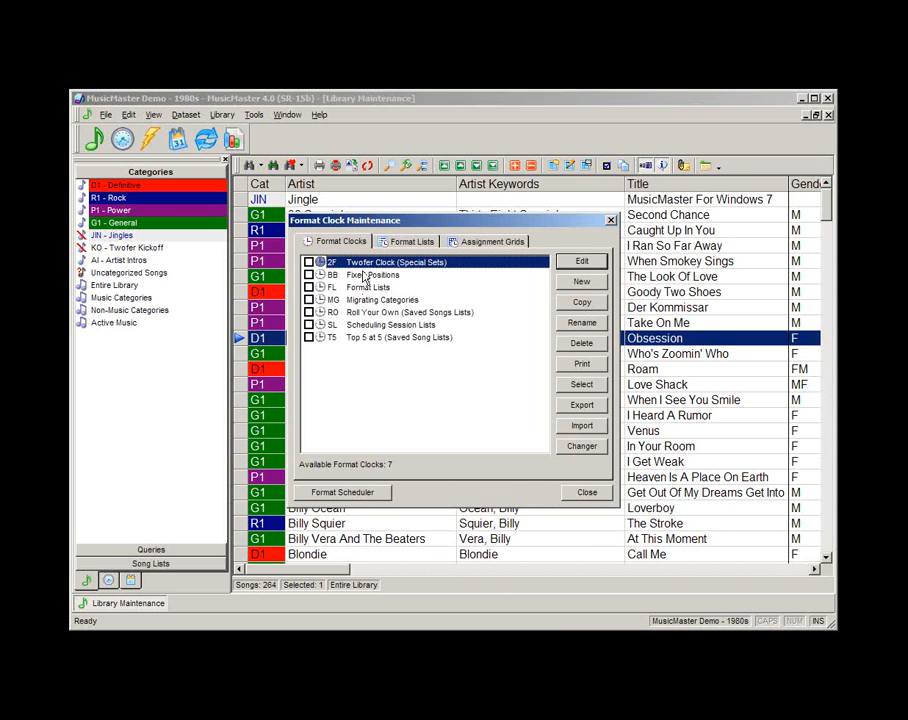
double_click(365, 276)
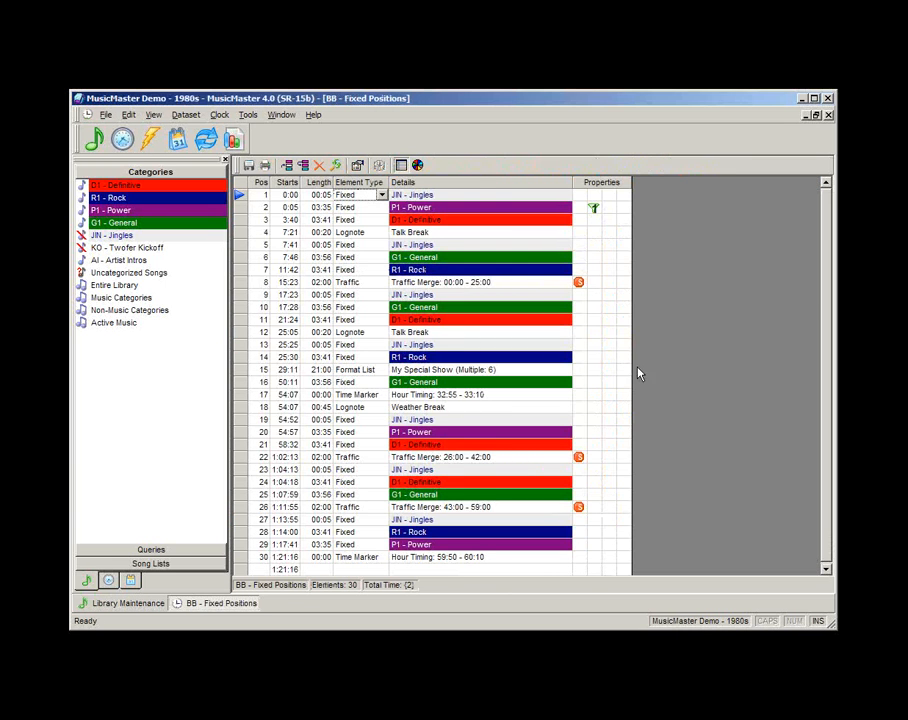
scroll(826, 271, down, 1)
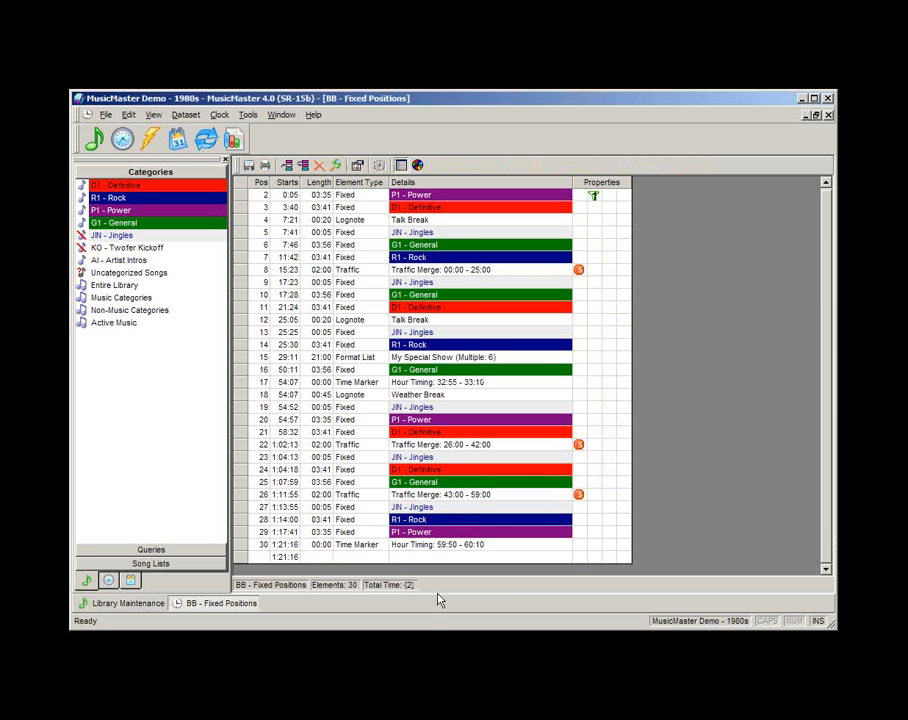
click(418, 546)
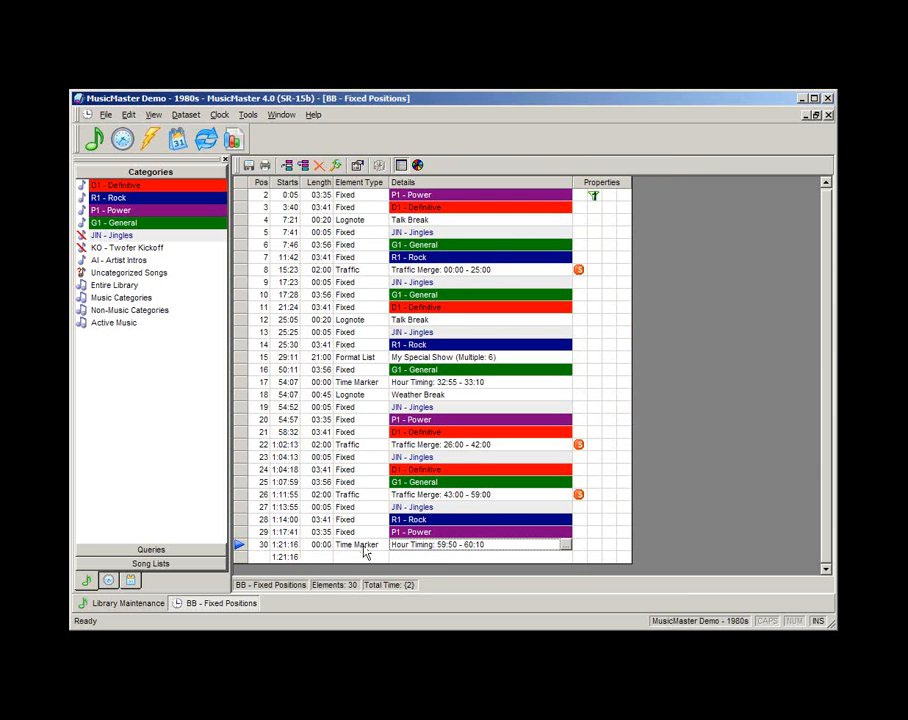
click(384, 547)
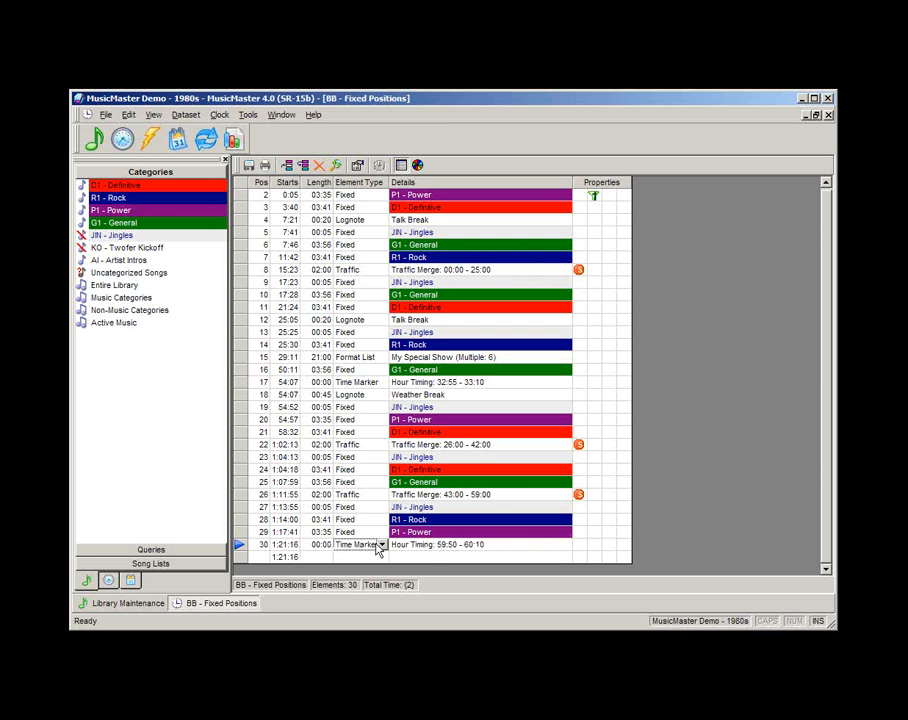
click(425, 548)
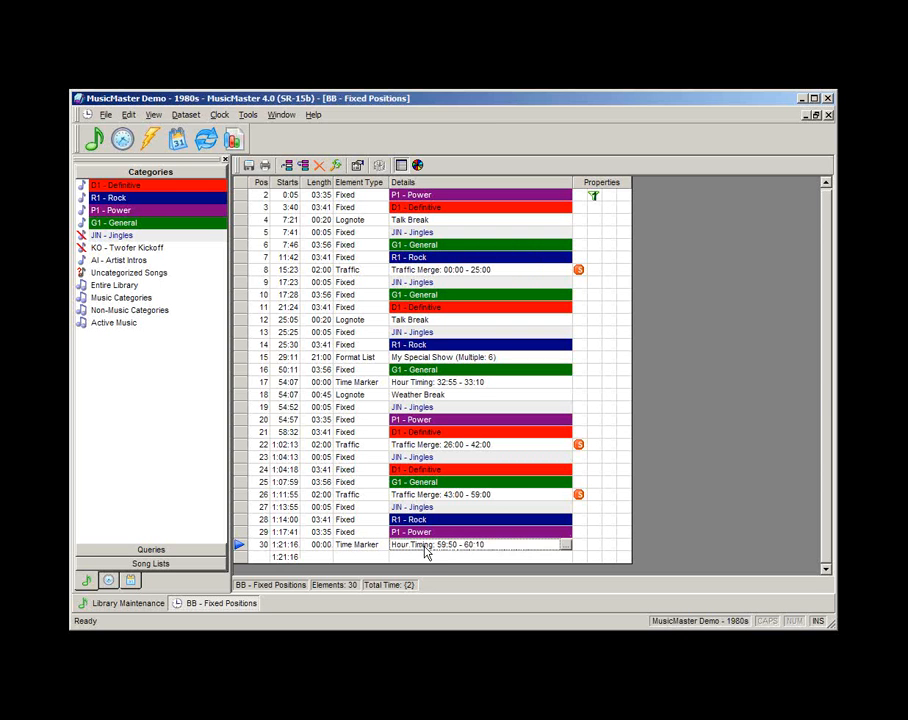
click(565, 547)
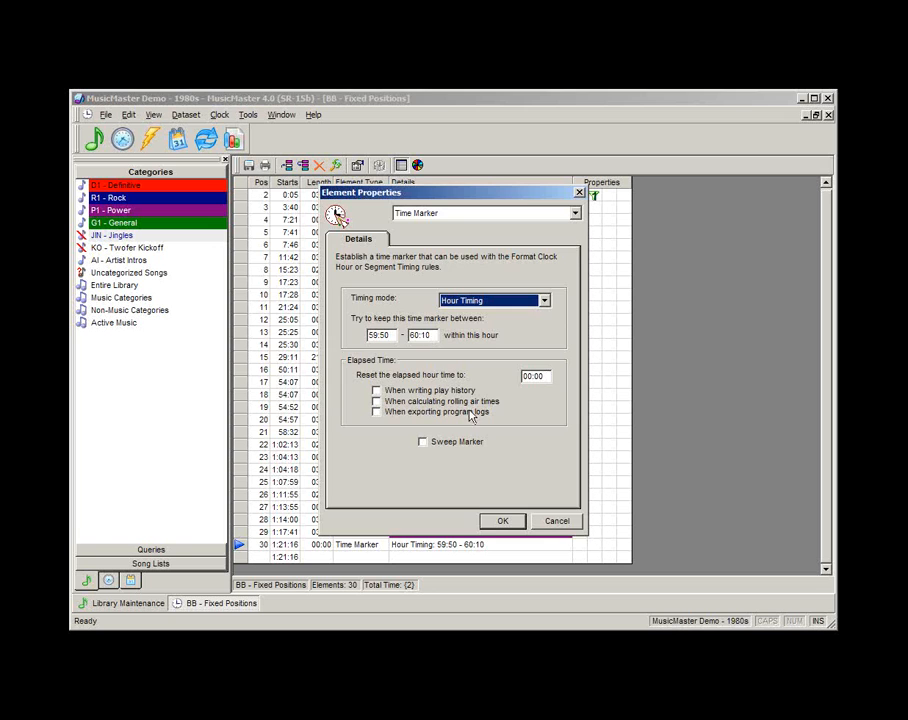
click(500, 521)
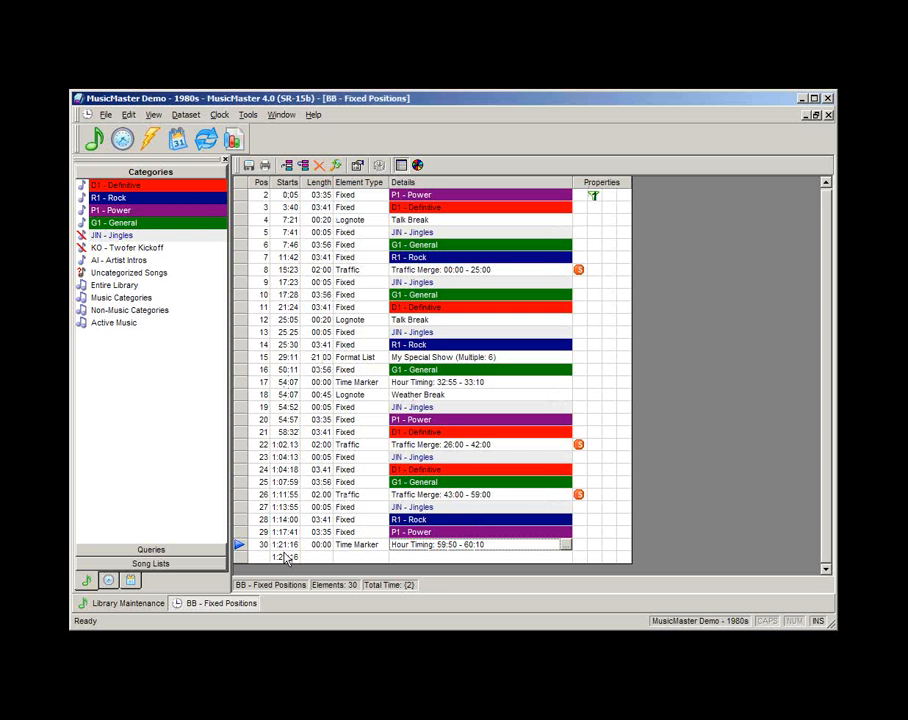
Delete the My Special Show format list at position 15 and select the Time Marker at the end of the clock
click(424, 360)
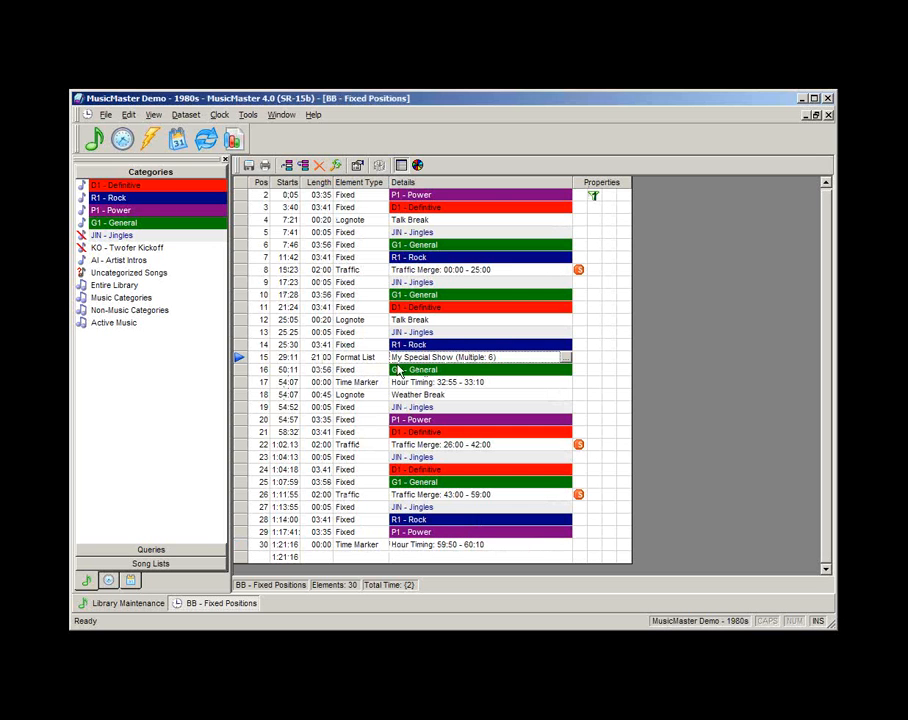
click(320, 165)
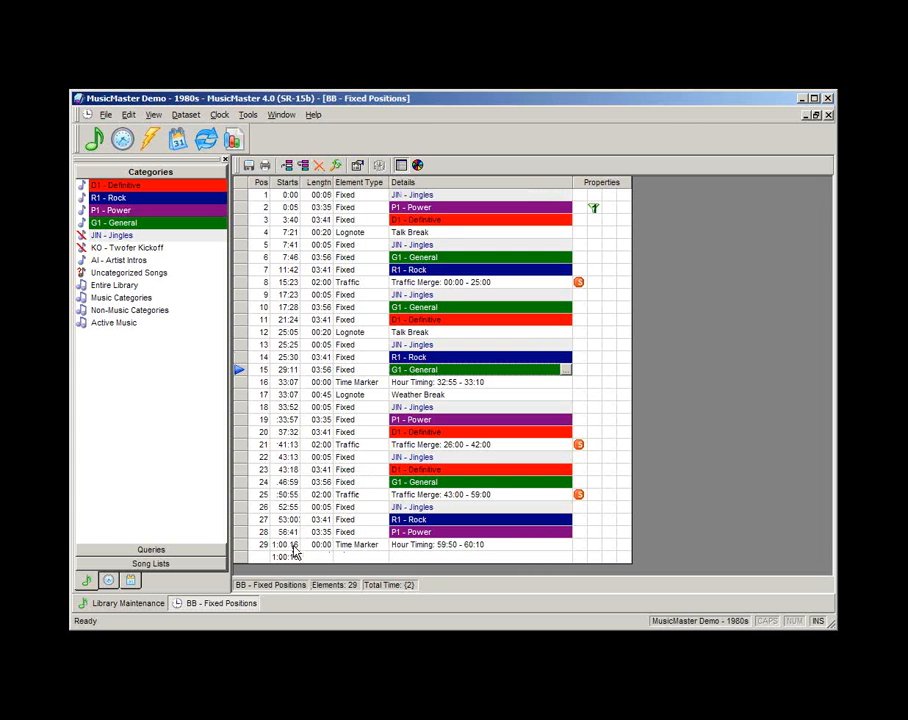
click(412, 548)
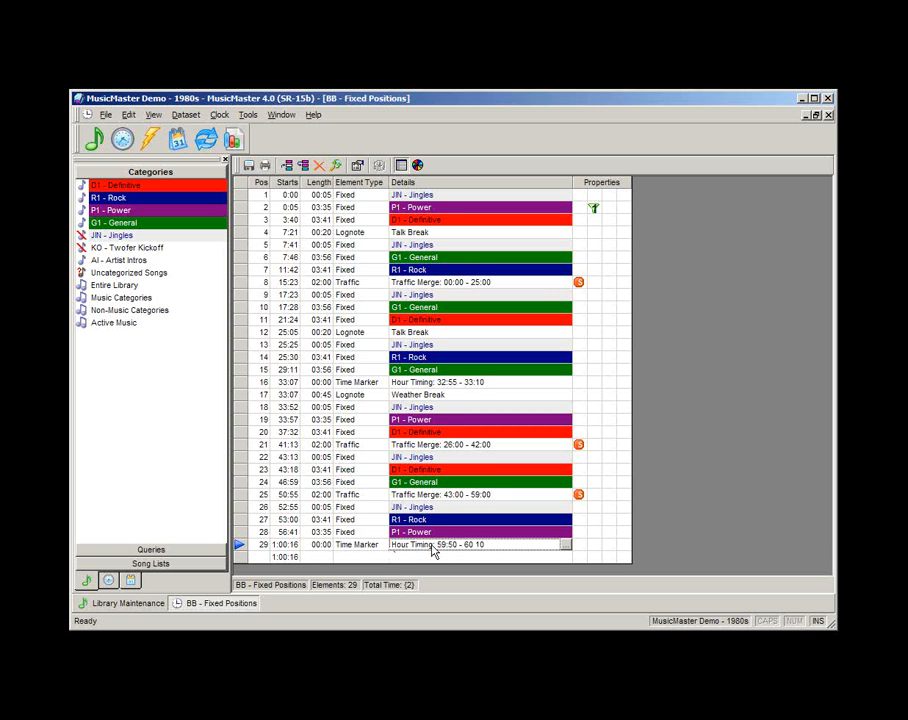
Open the Rule Tree Editor and expand the Unbreakable and Breakable 1 to 3 rule folders under All Categories
click(149, 140)
click(253, 192)
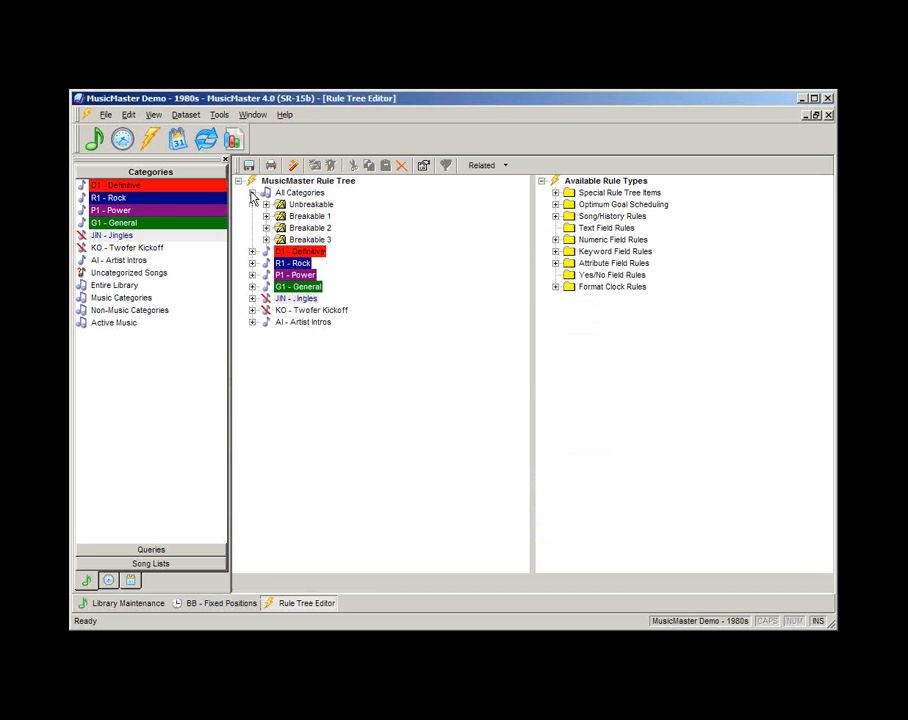
click(266, 204)
click(266, 251)
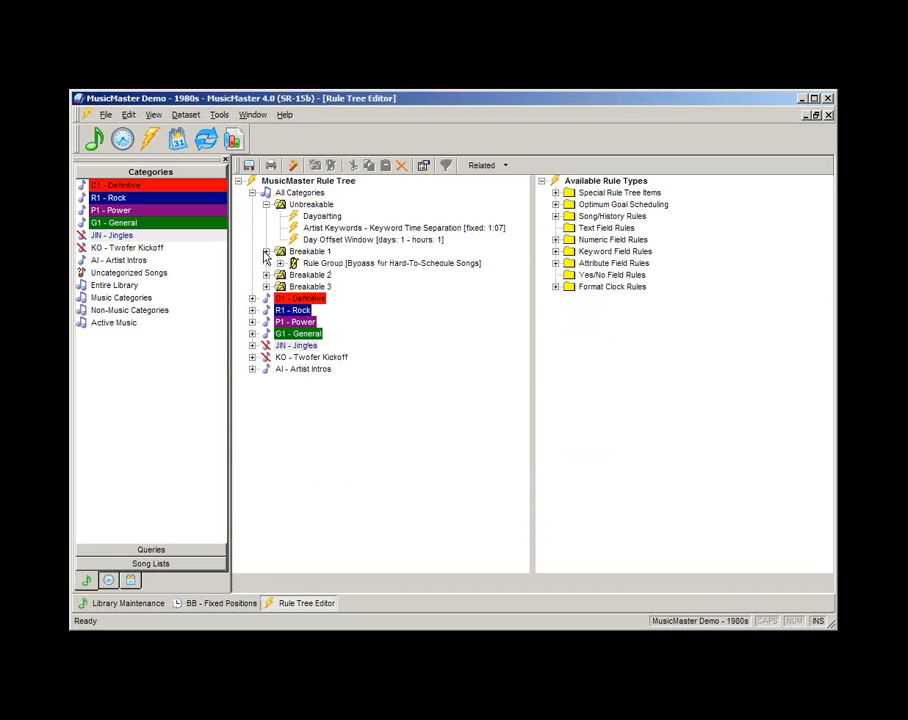
click(266, 275)
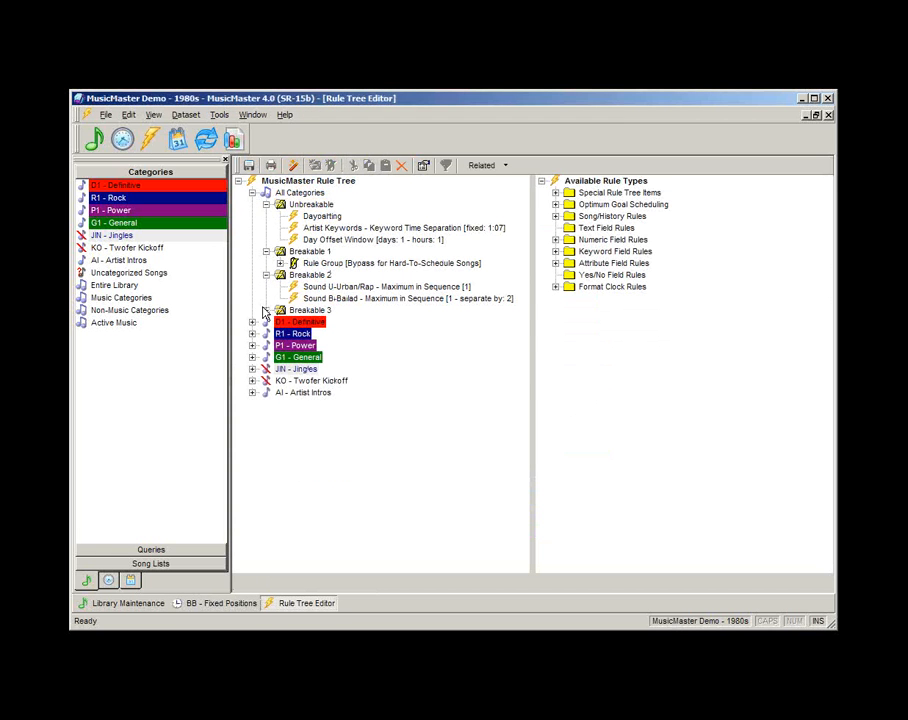
click(266, 310)
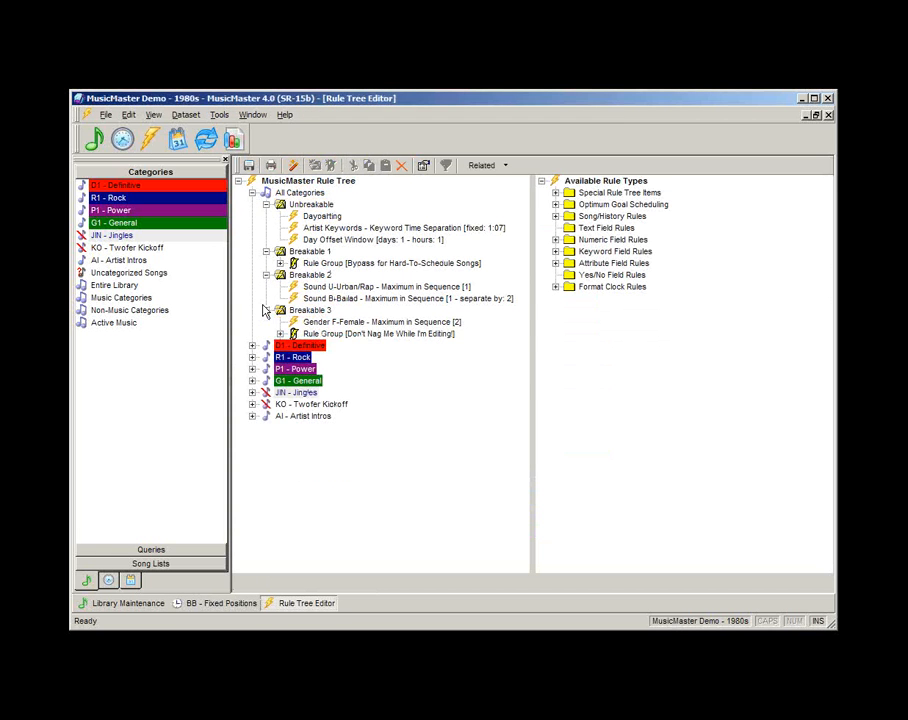
Expand the Format Clock Rules, filter the rule tree by Clock Hour Timing to check for existing uses, and clear the filter
click(555, 287)
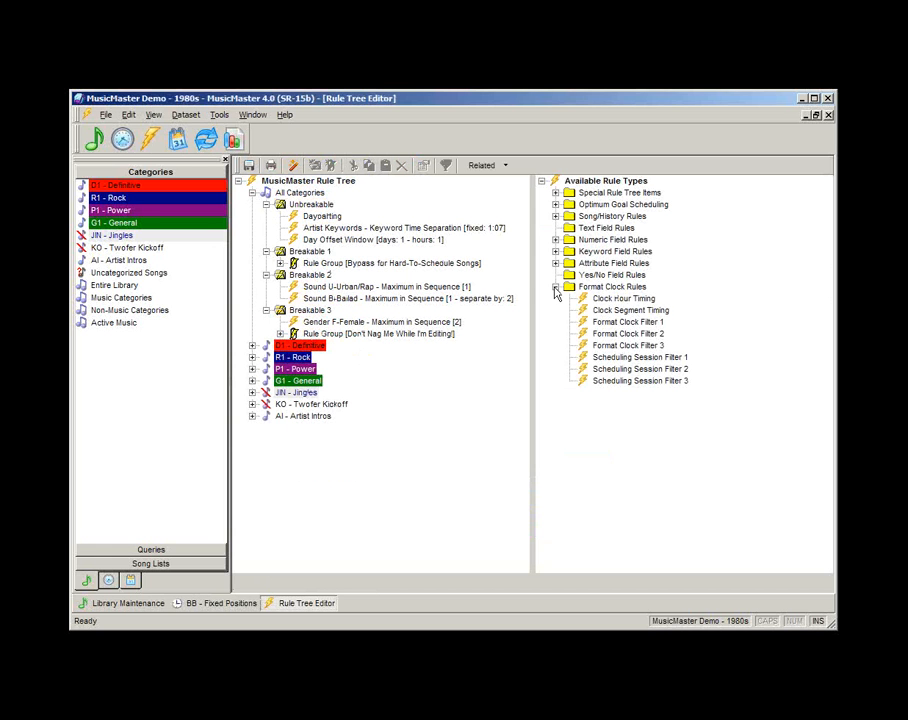
click(626, 299)
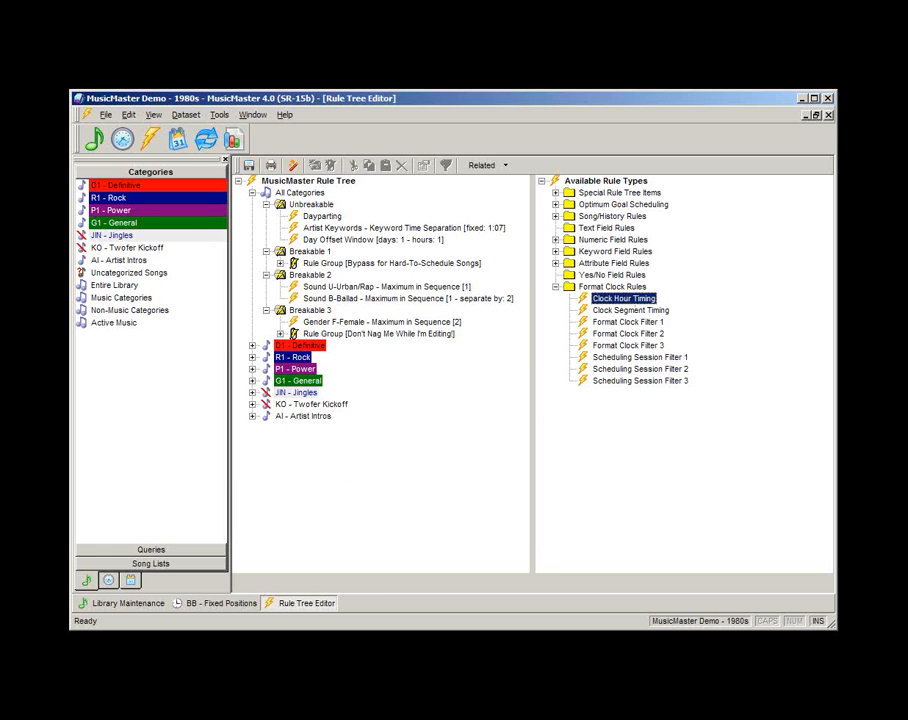
right_click(617, 303)
click(636, 306)
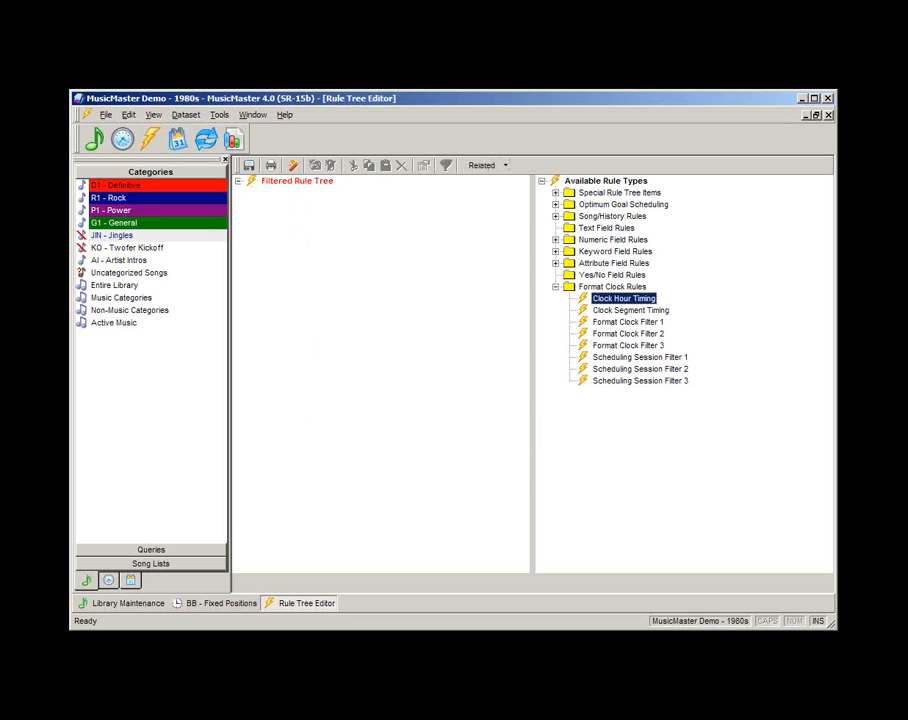
click(446, 166)
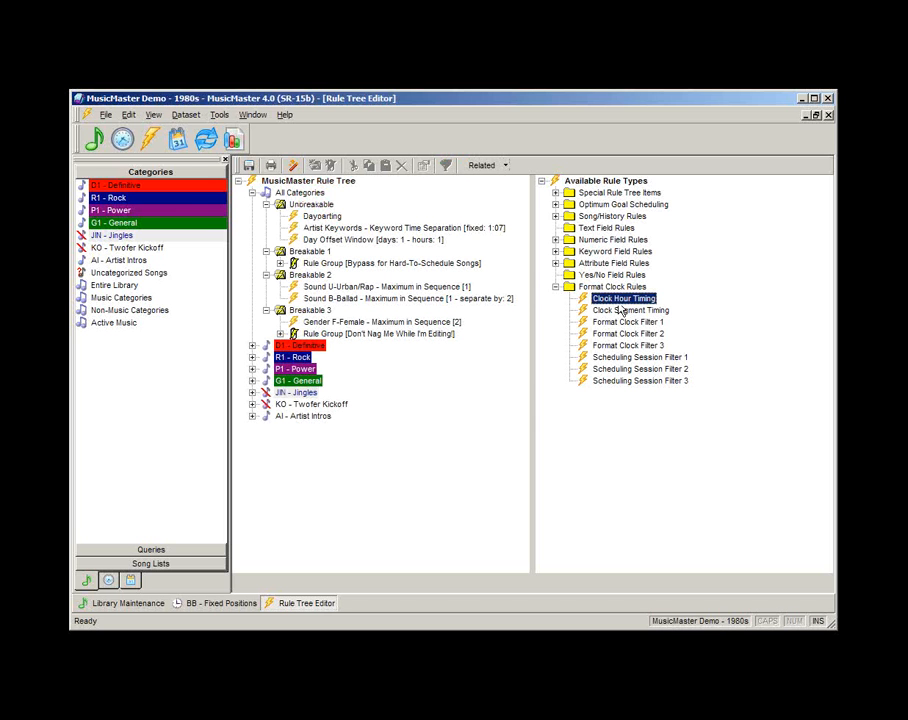
Add a Clock Hour Timing rule to the Unbreakable folder under All Categories, directly below the Dayparting rule
drag(601, 302, 333, 228)
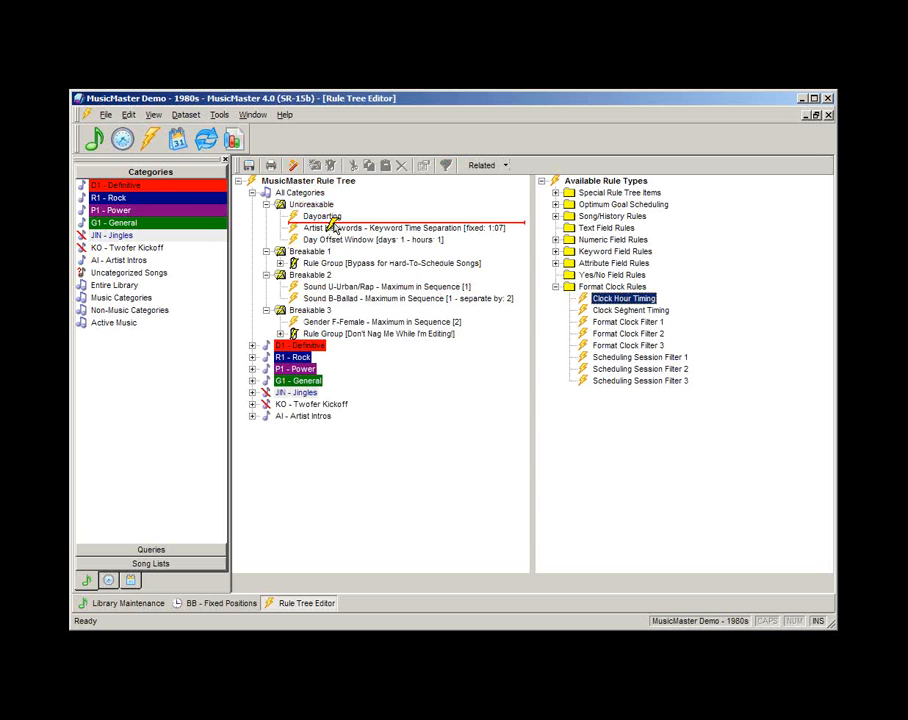
drag(333, 228, 333, 228)
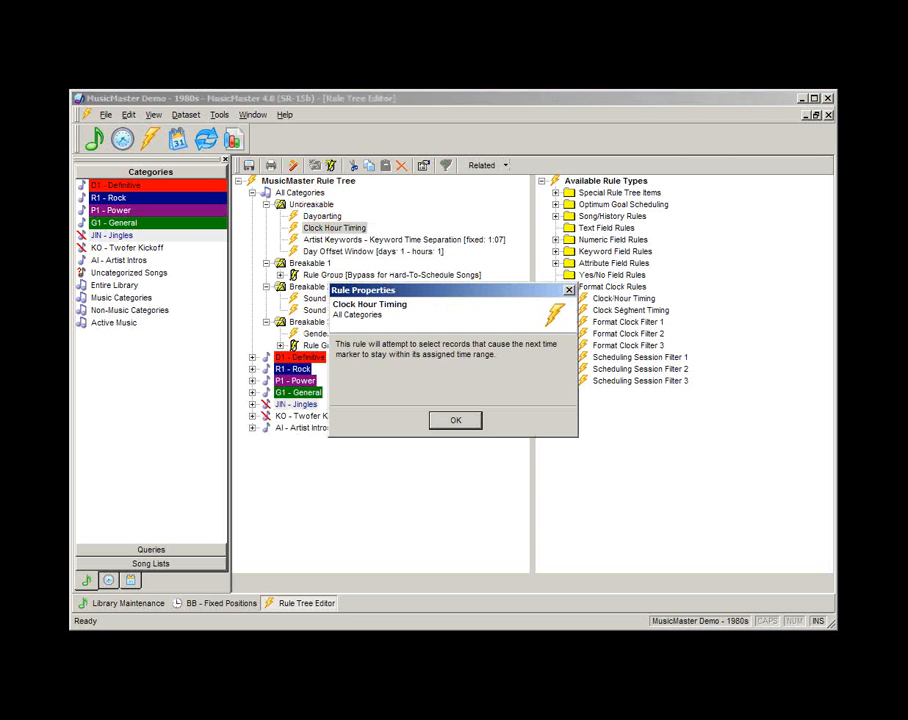
click(453, 424)
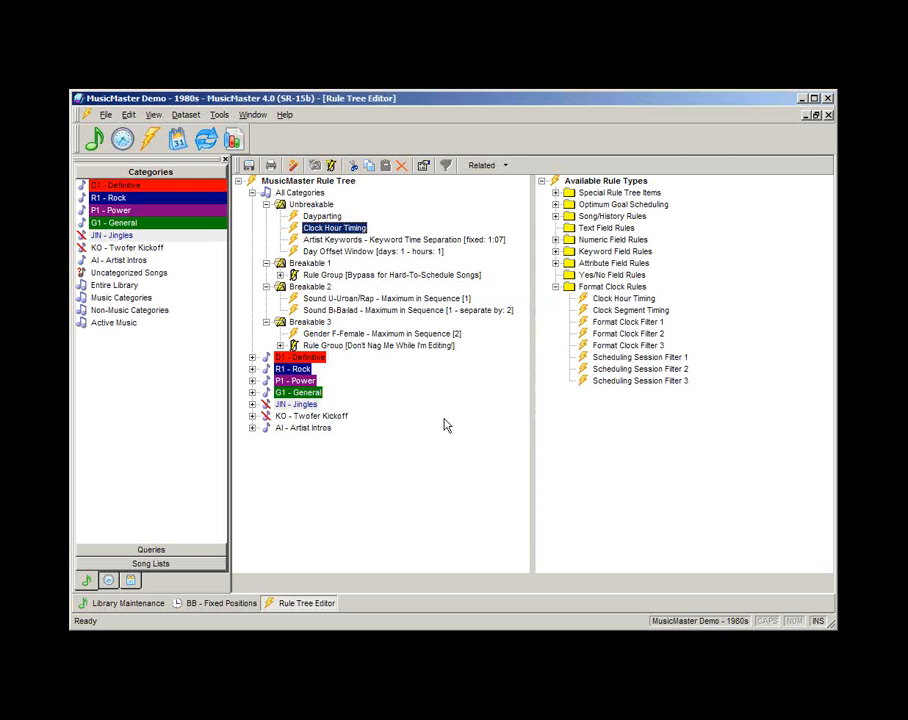
Review the G1 - General element at position 15 and the closing Time Marker in the BB - Fixed Positions clock
click(192, 605)
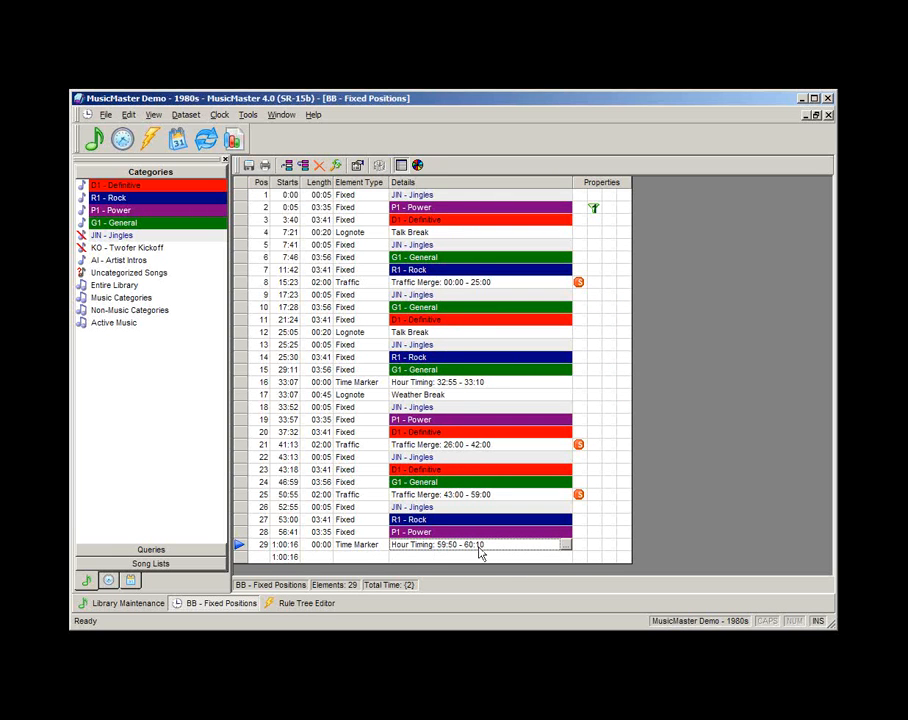
click(506, 370)
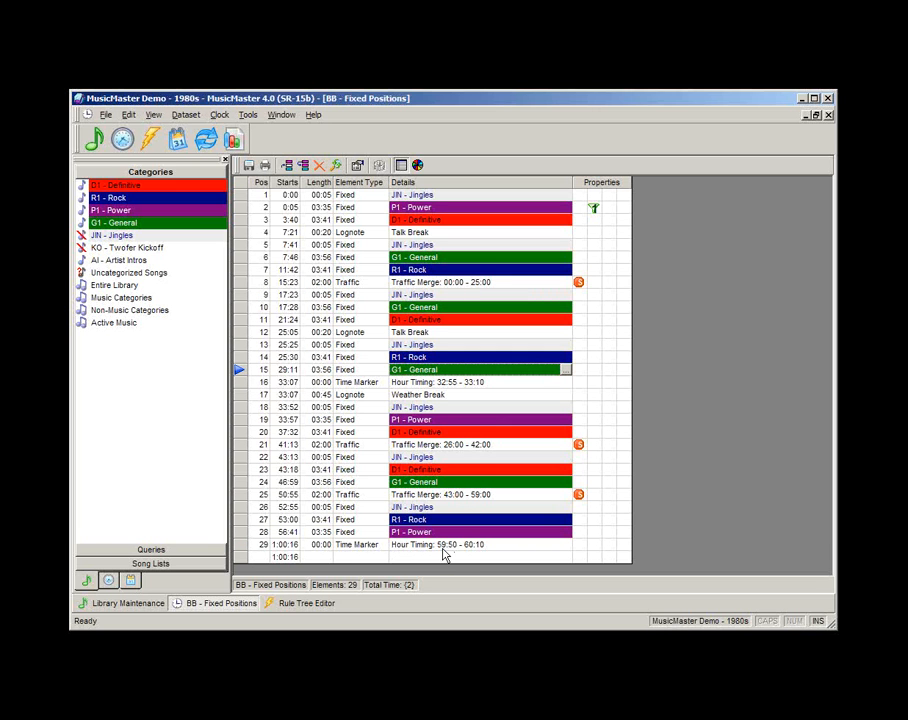
click(477, 546)
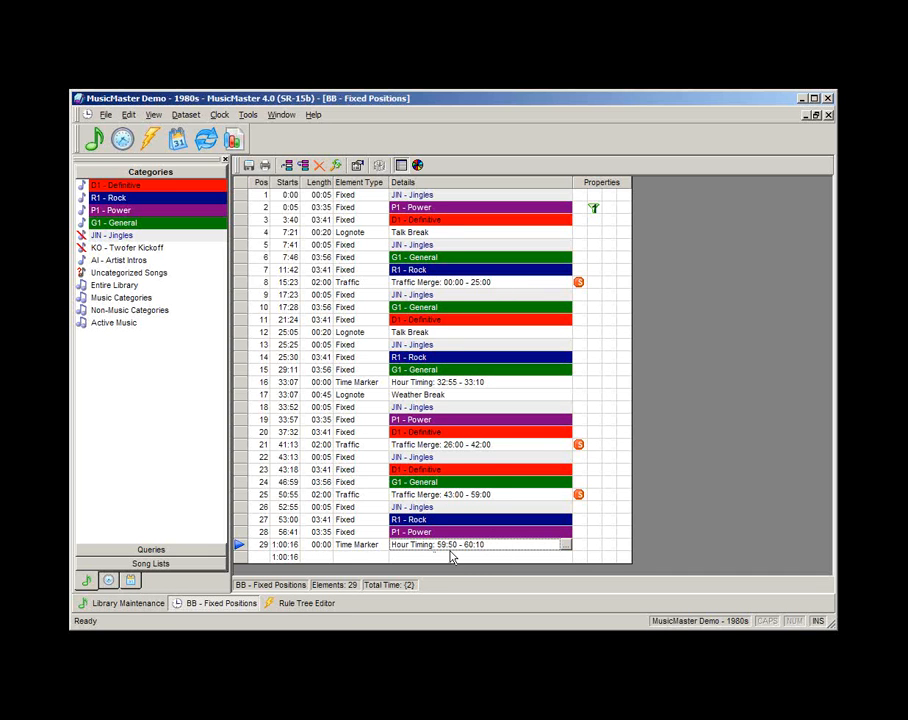
Move the Clock Hour Timing rule to Breakable 2 under All Categories, between the two Sound rules
click(300, 603)
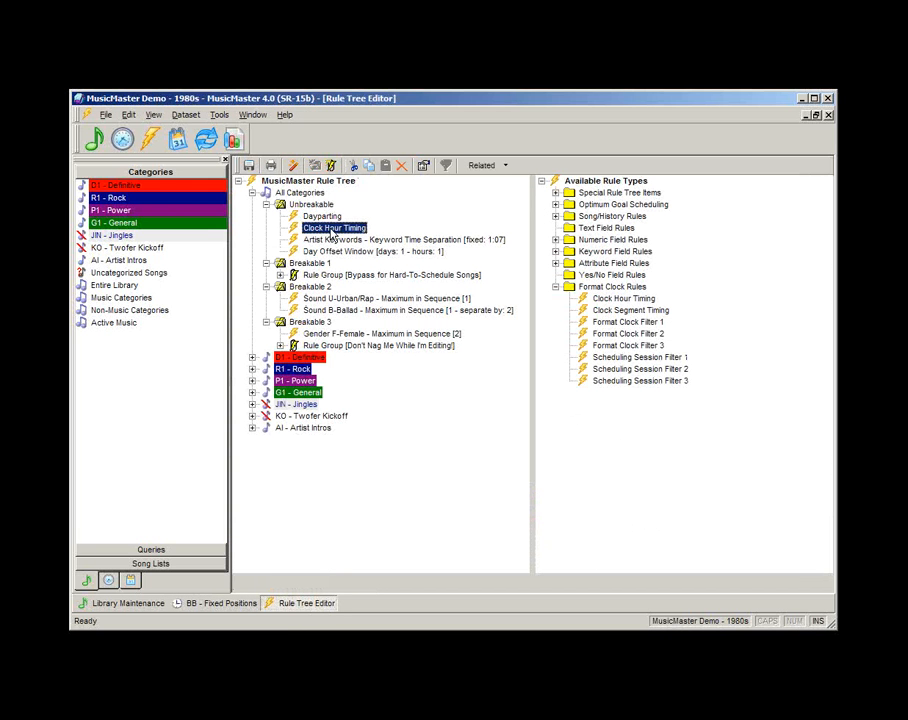
drag(335, 228, 337, 313)
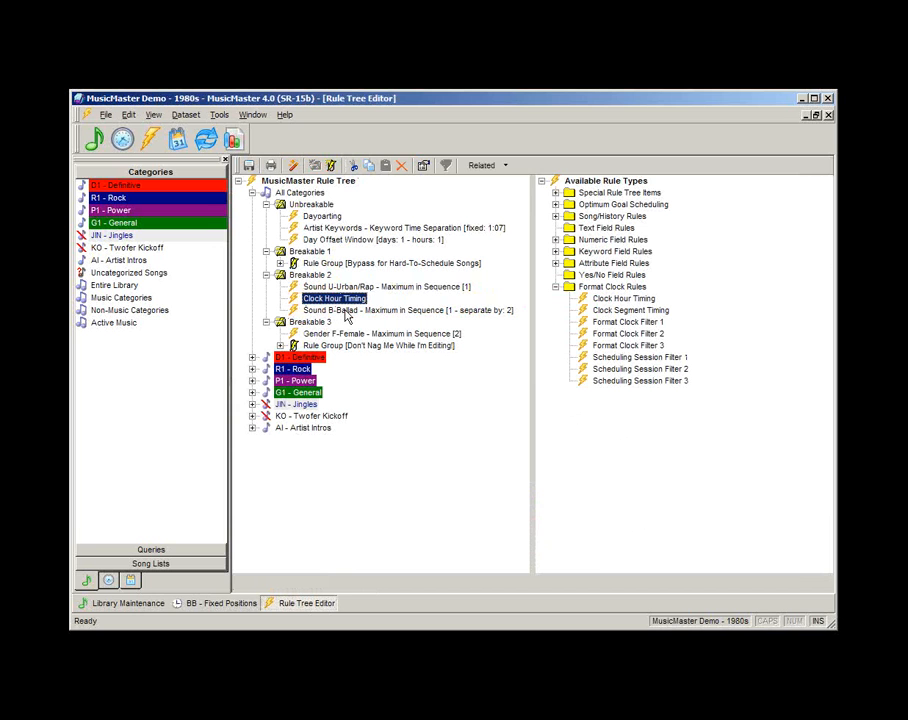
click(212, 604)
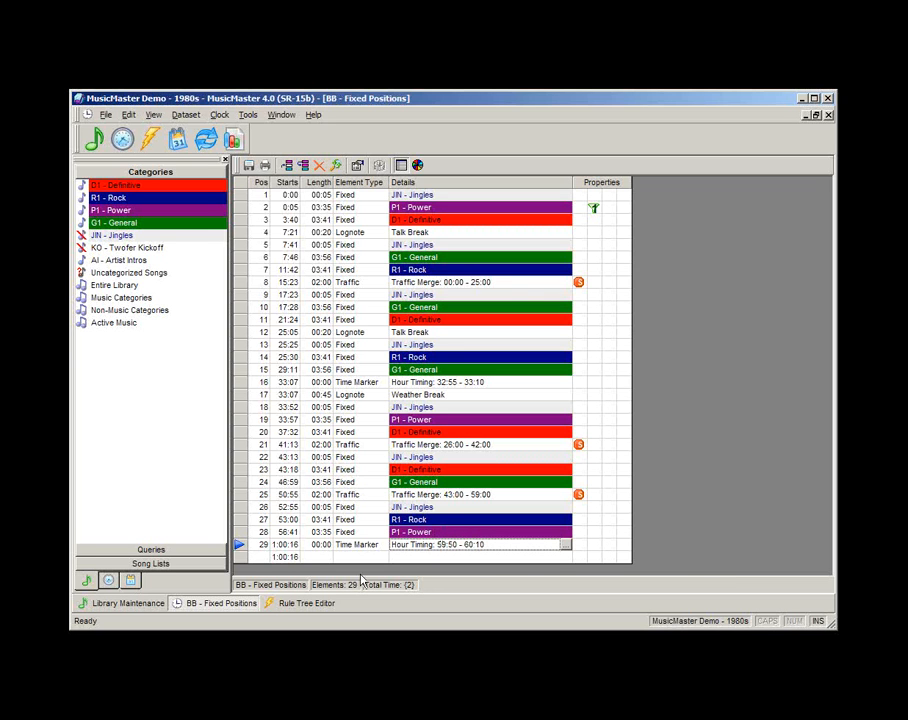
click(294, 605)
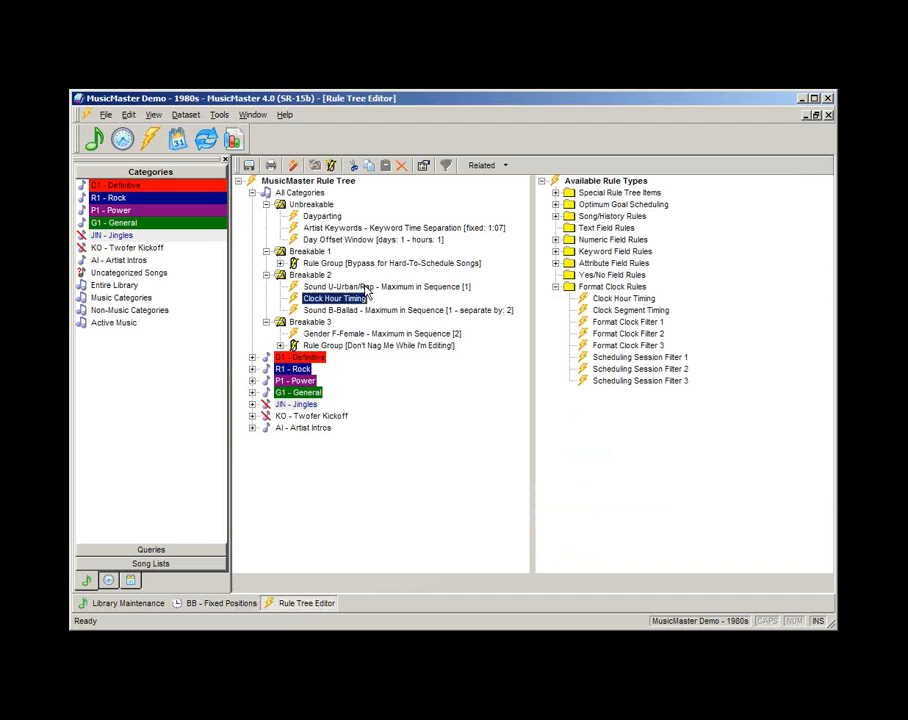
Expand the D1, R1, P1 and G1 category rules and move the Clock Hour Timing rule to D1 - Definitive's Breakable 1 folder
click(252, 357)
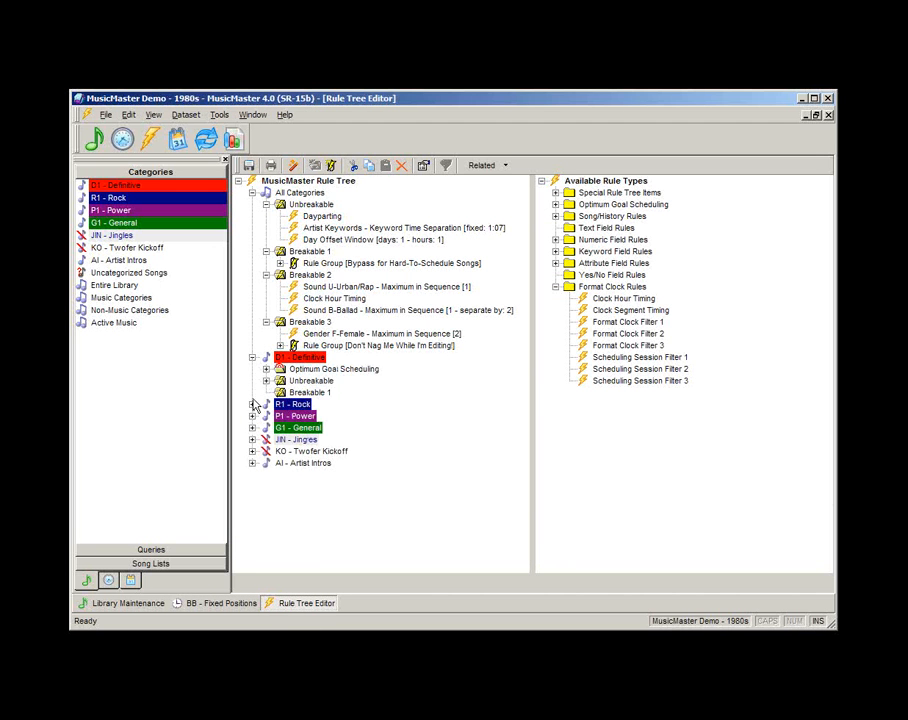
click(252, 404)
click(252, 451)
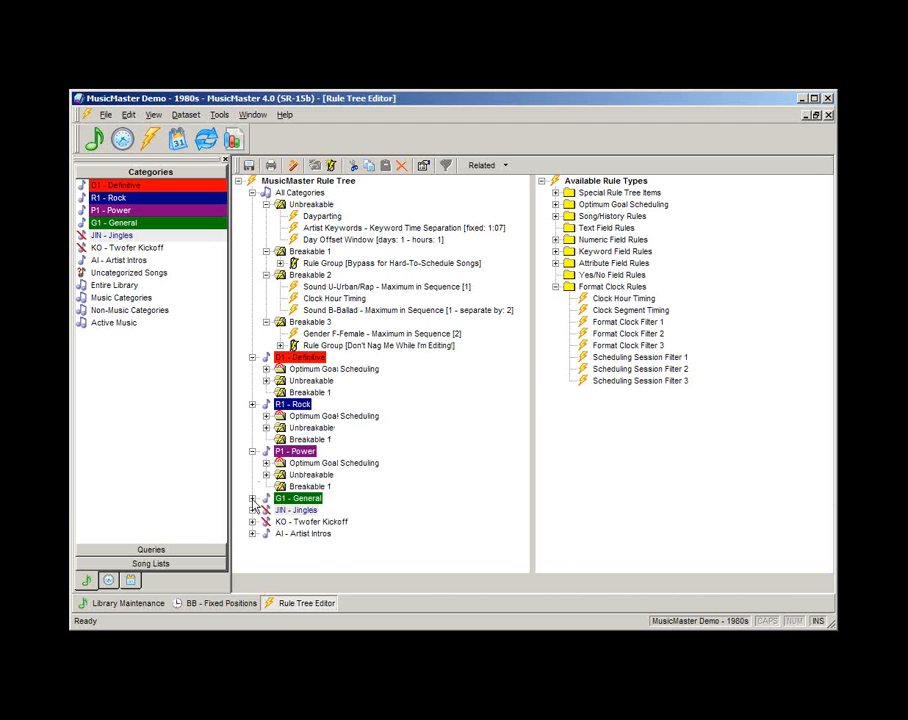
click(252, 498)
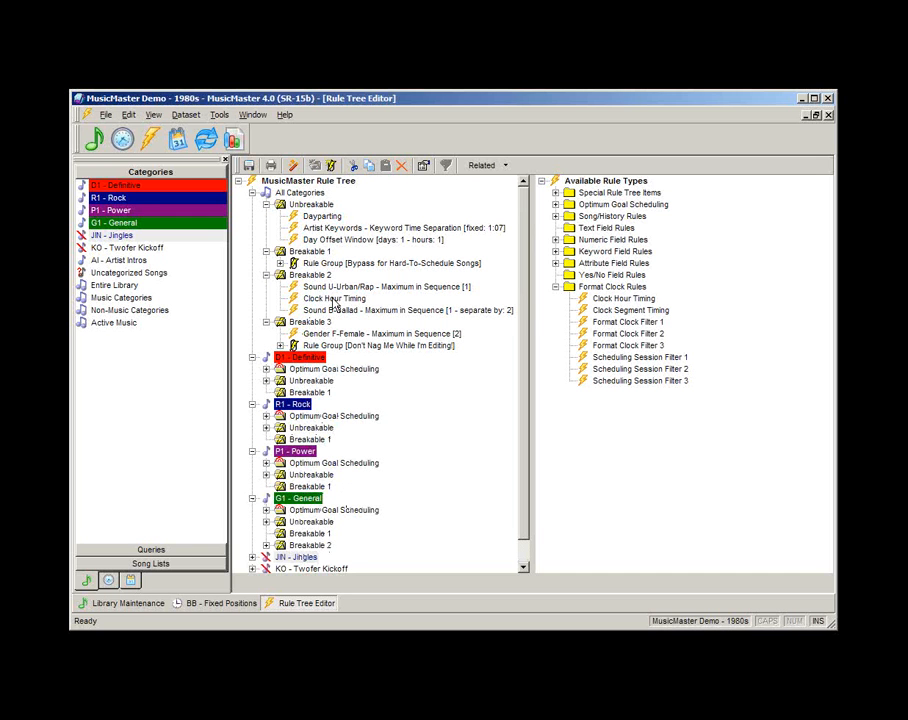
drag(334, 298, 326, 392)
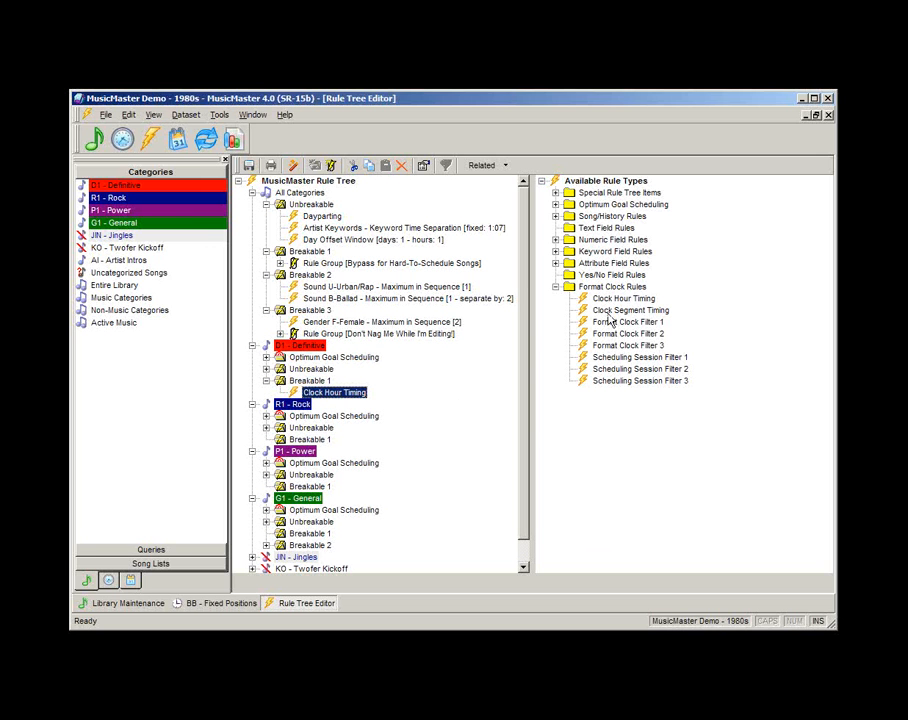
Add Clock Hour Timing rules to R1 - Rock's Breakable 1 folder and to the Unbreakable folders of P1 - Power and G1 - General
drag(622, 298, 340, 440)
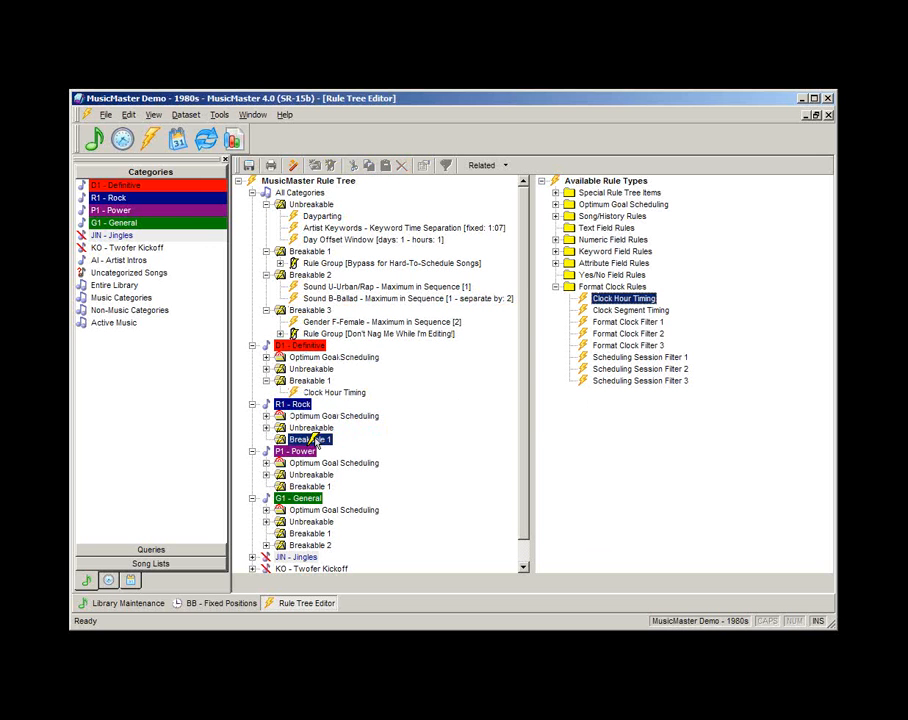
click(452, 417)
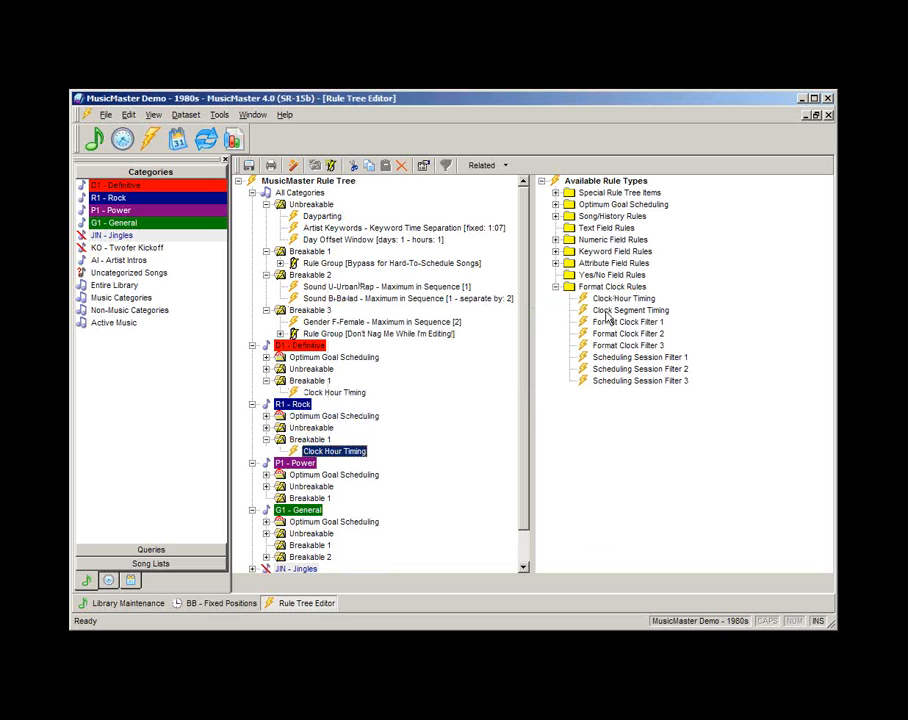
drag(585, 298, 318, 487)
click(447, 424)
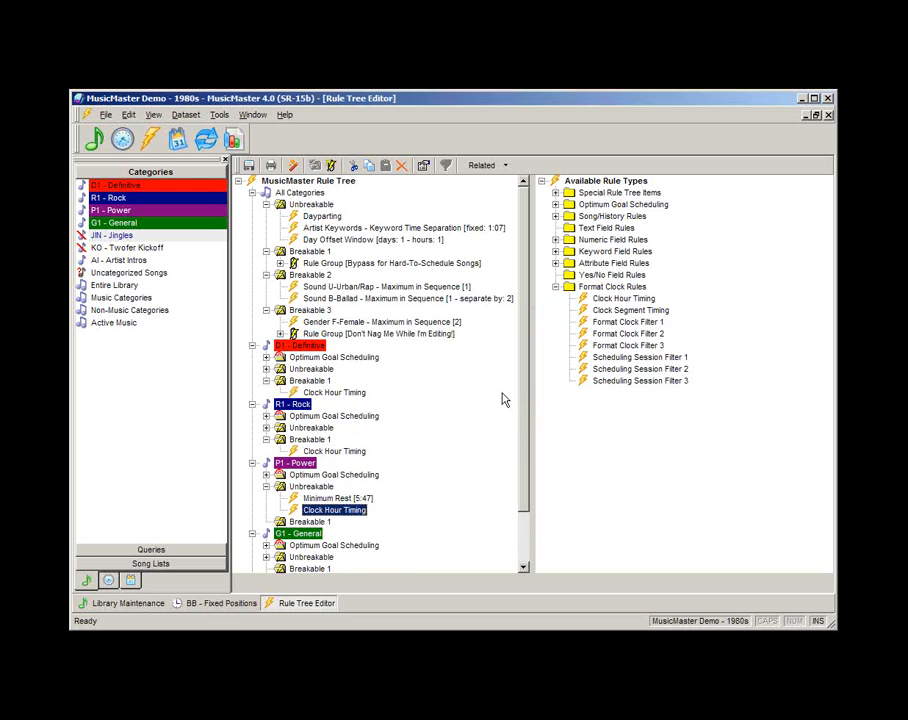
click(607, 300)
drag(607, 300, 316, 563)
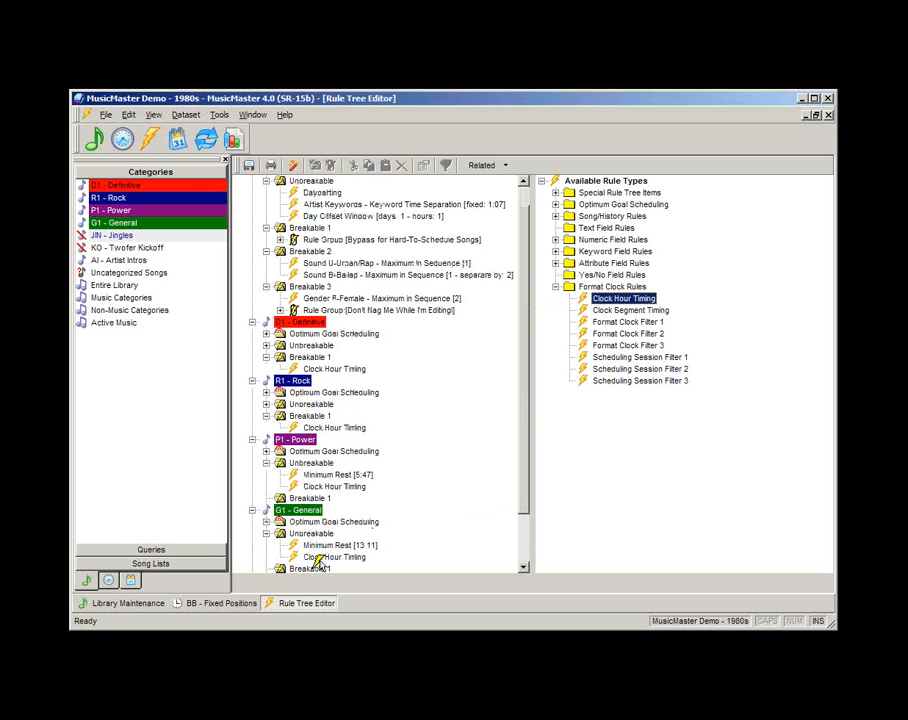
click(456, 420)
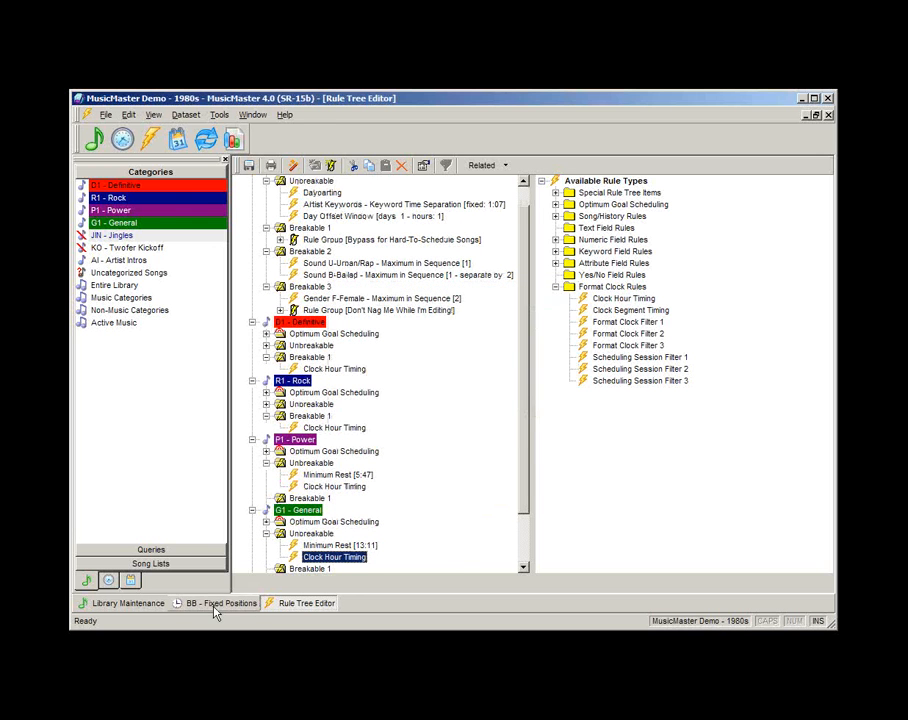
Examine the hour timing properties of the Time Marker at position 16 in the BB - Fixed Positions clock
click(215, 604)
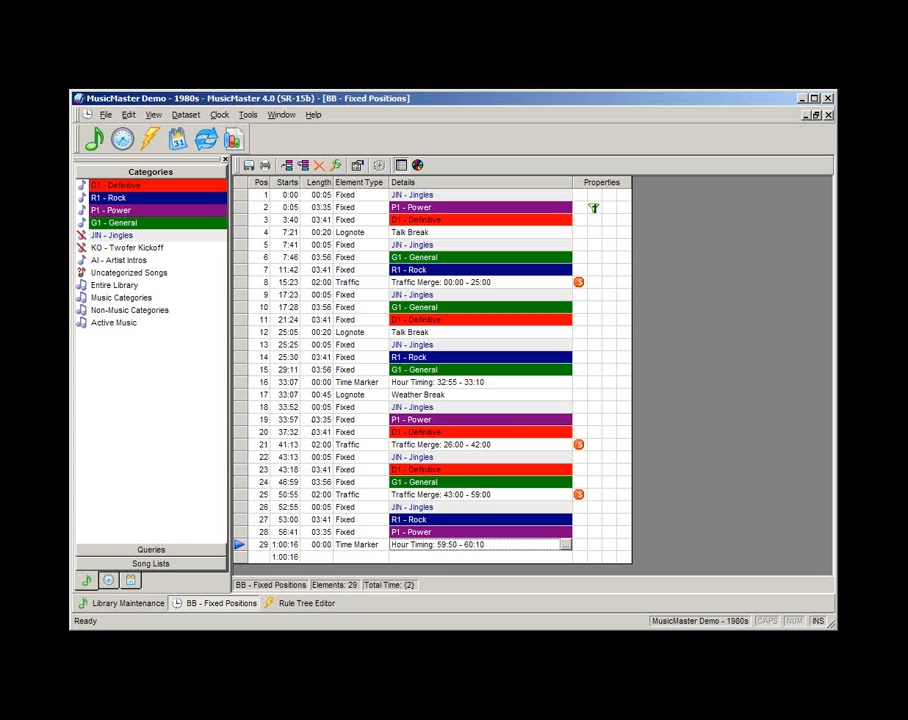
click(405, 382)
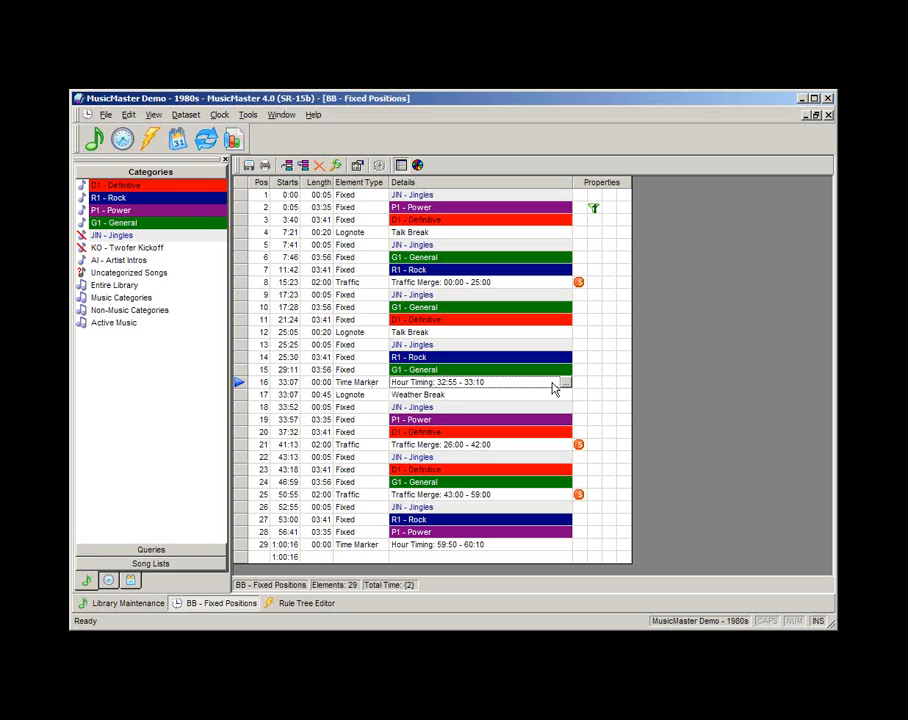
click(565, 382)
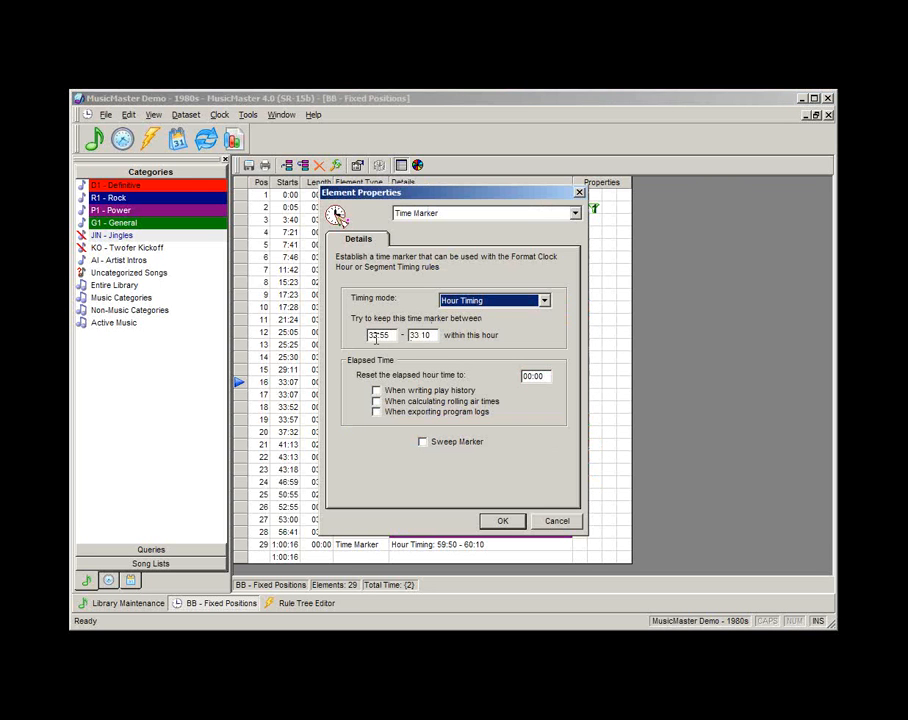
click(503, 520)
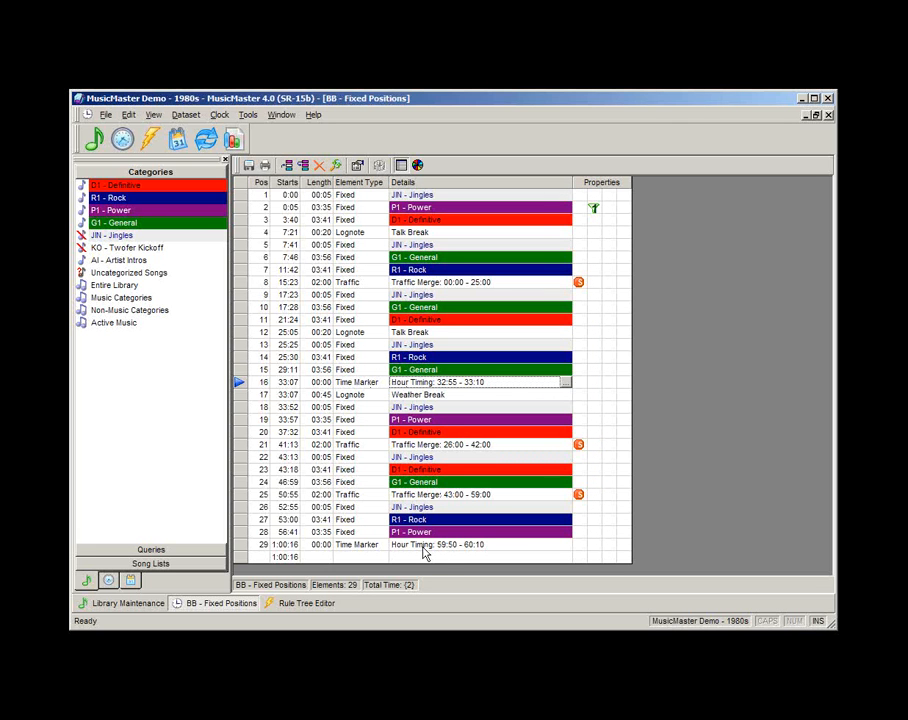
Review the Weather Break at position 17 and the music elements at positions 2, 6 and 10 that precede the mid-hour Time Marker
click(420, 395)
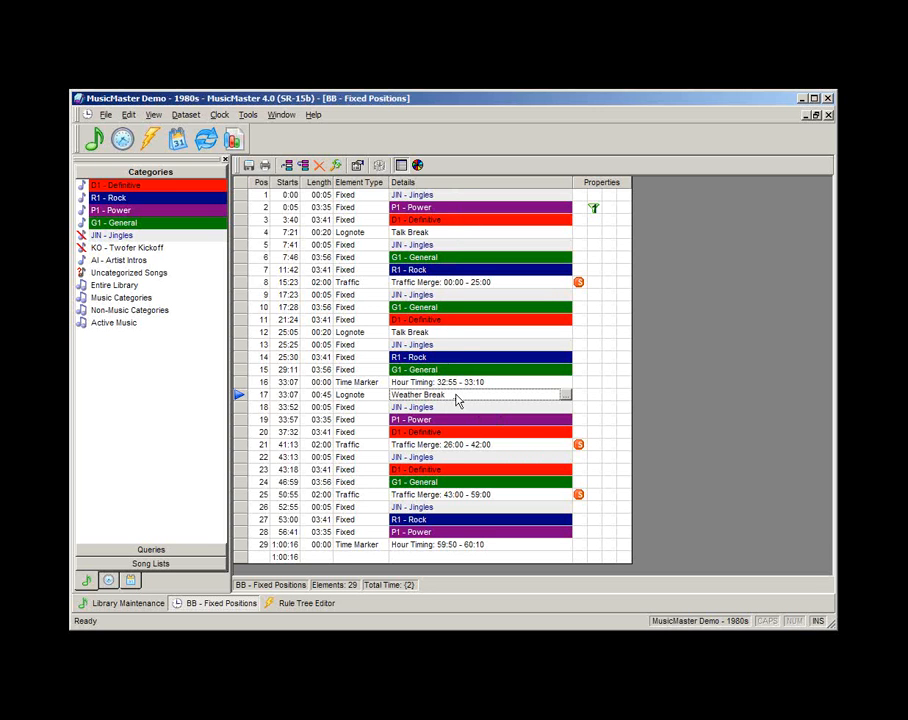
click(464, 222)
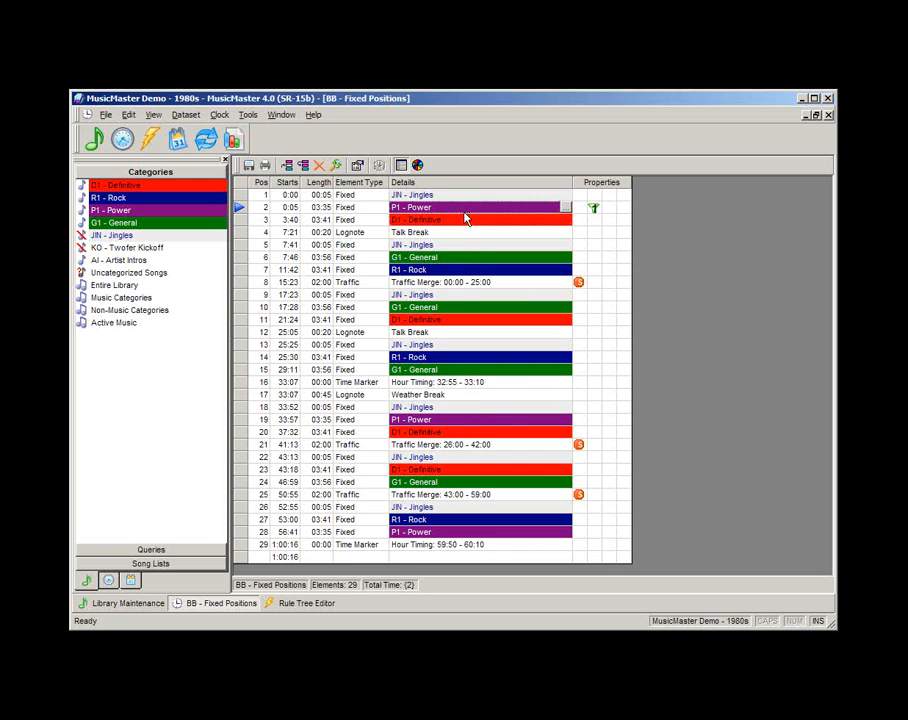
click(470, 258)
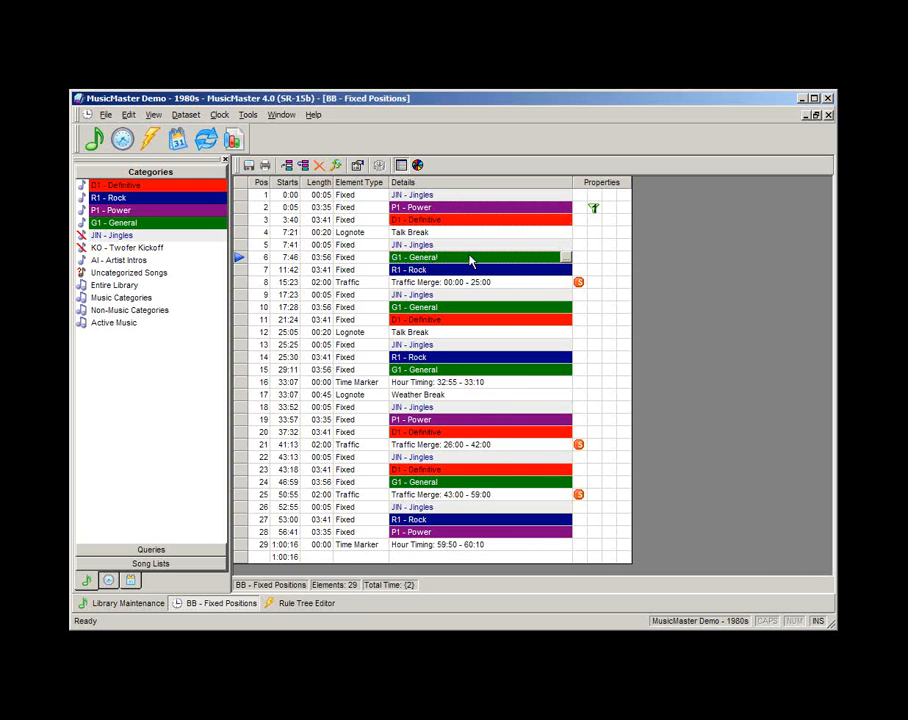
click(481, 306)
click(478, 262)
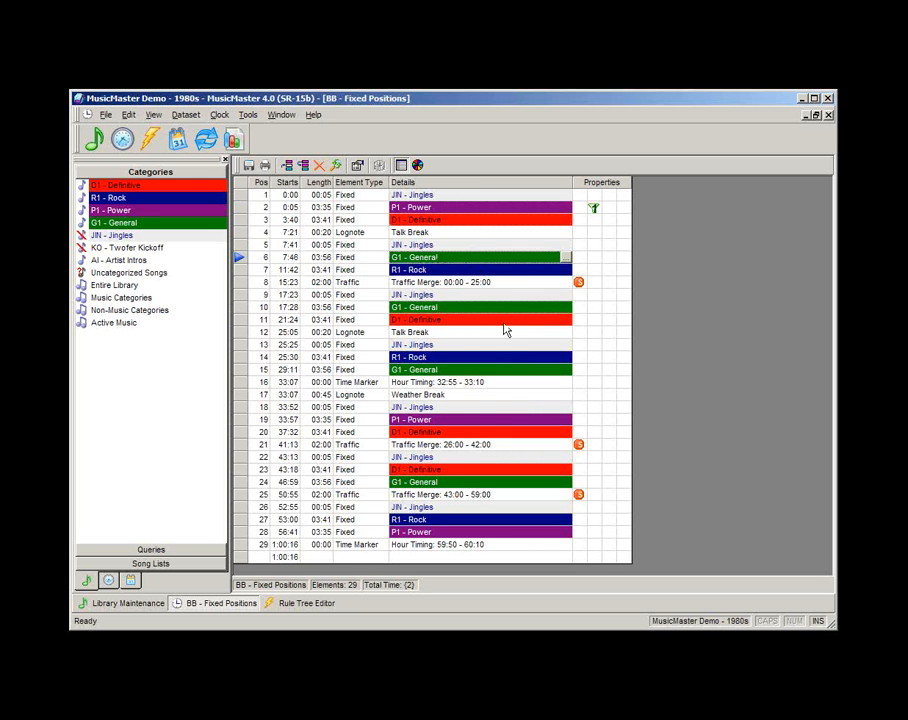